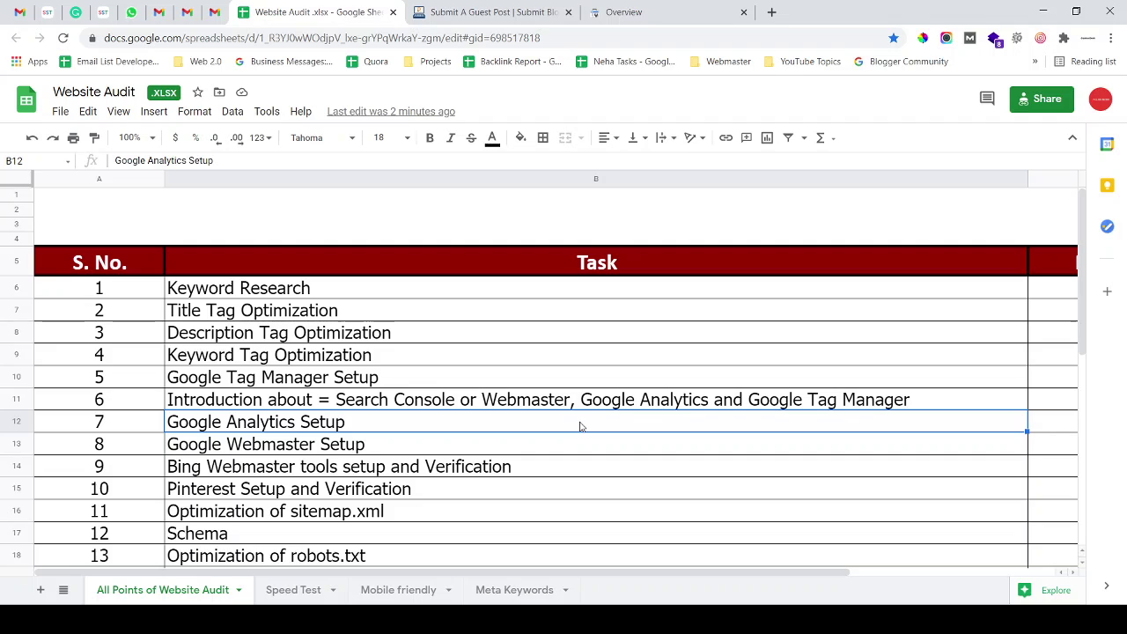
- Open the developergang.com guest post page and highlight its full URL
{"action": "left_click", "coordinate": [554, 358]}
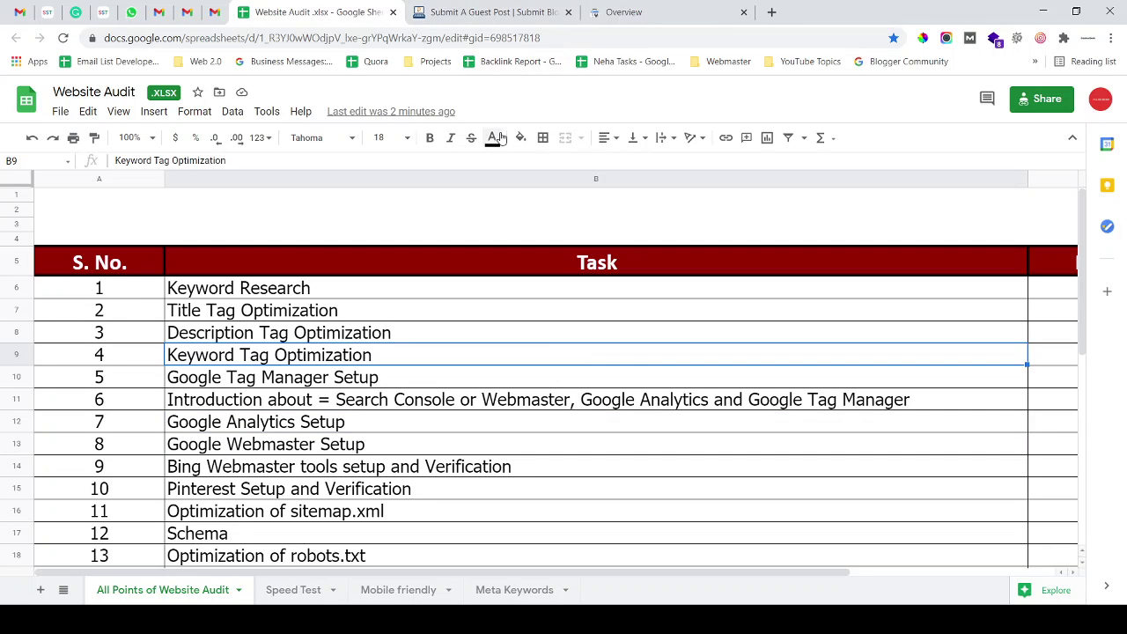
{"action": "left_click", "coordinate": [498, 12]}
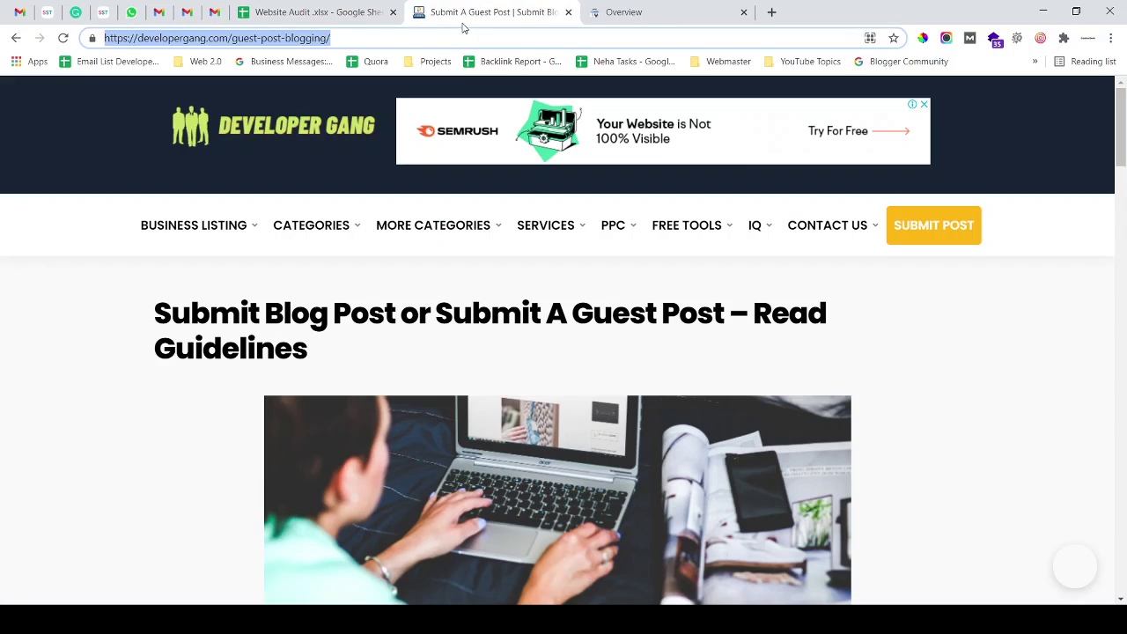
{"action": "left_click", "coordinate": [369, 36]}
{"action": "left_click_drag", "start_coordinate": [104, 38], "coordinate": [297, 56]}
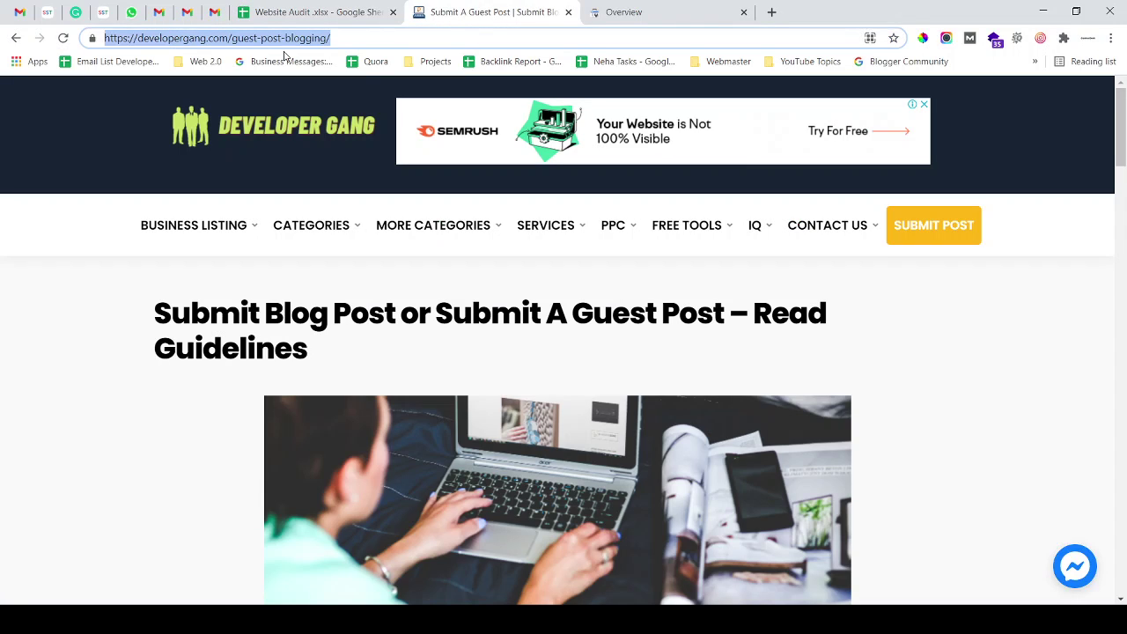
{"action": "left_click", "coordinate": [364, 40]}
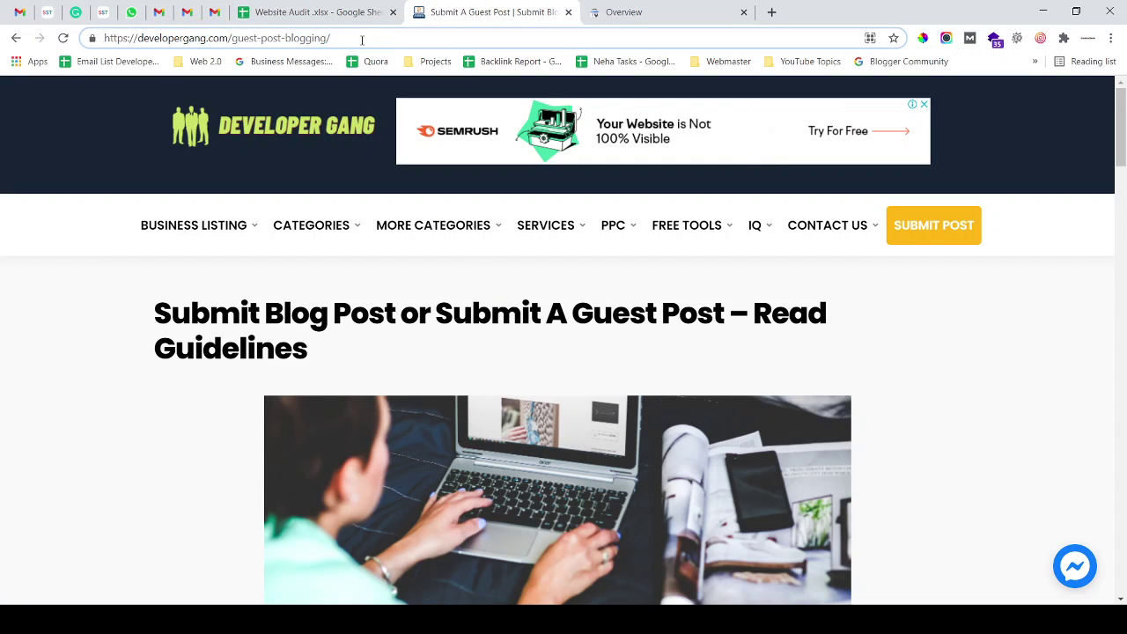
{"action": "left_click_drag", "start_coordinate": [352, 39], "coordinate": [171, 38]}
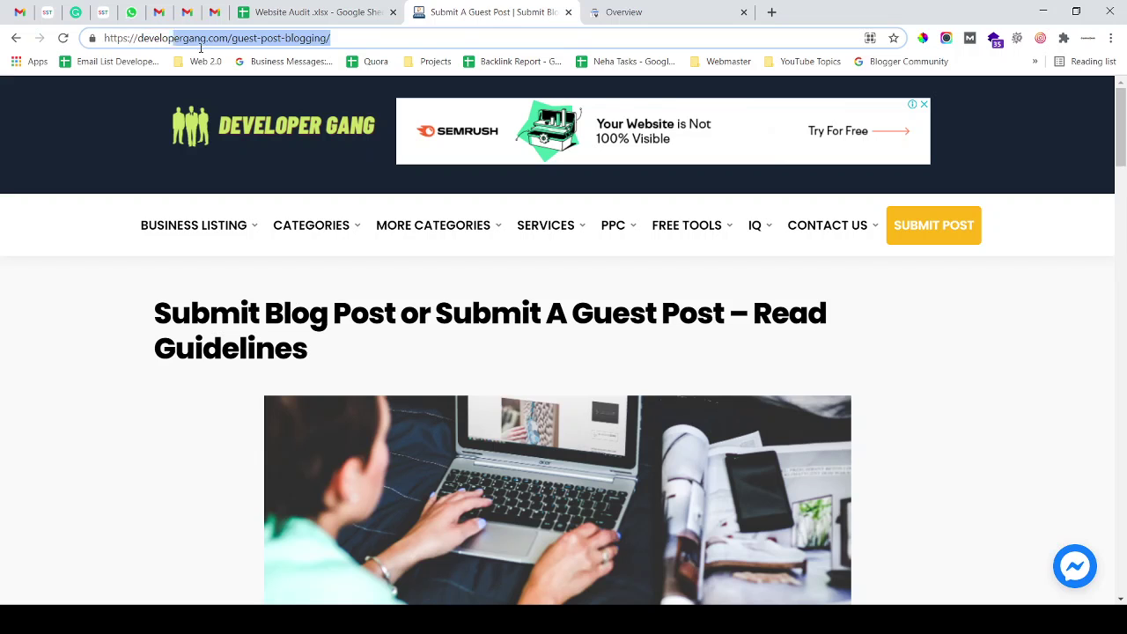
{"action": "left_click", "coordinate": [355, 39]}
{"action": "left_click_drag", "start_coordinate": [361, 37], "coordinate": [128, 151]}
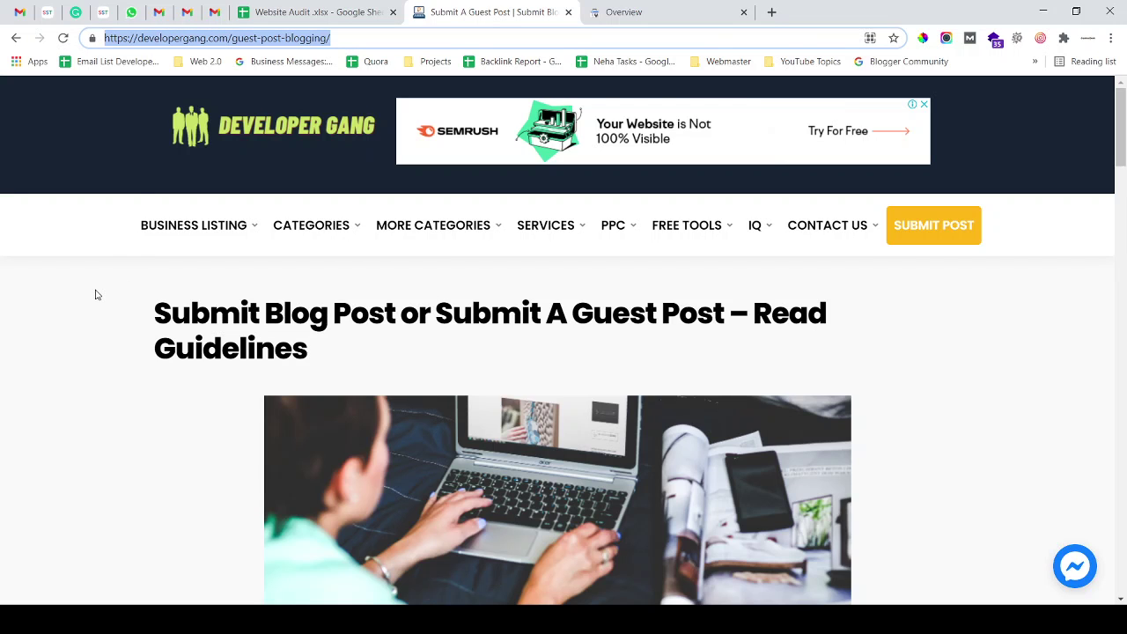
{"action": "scroll", "coordinate": [97, 295], "scroll_direction": "down", "scroll_amount": 2}
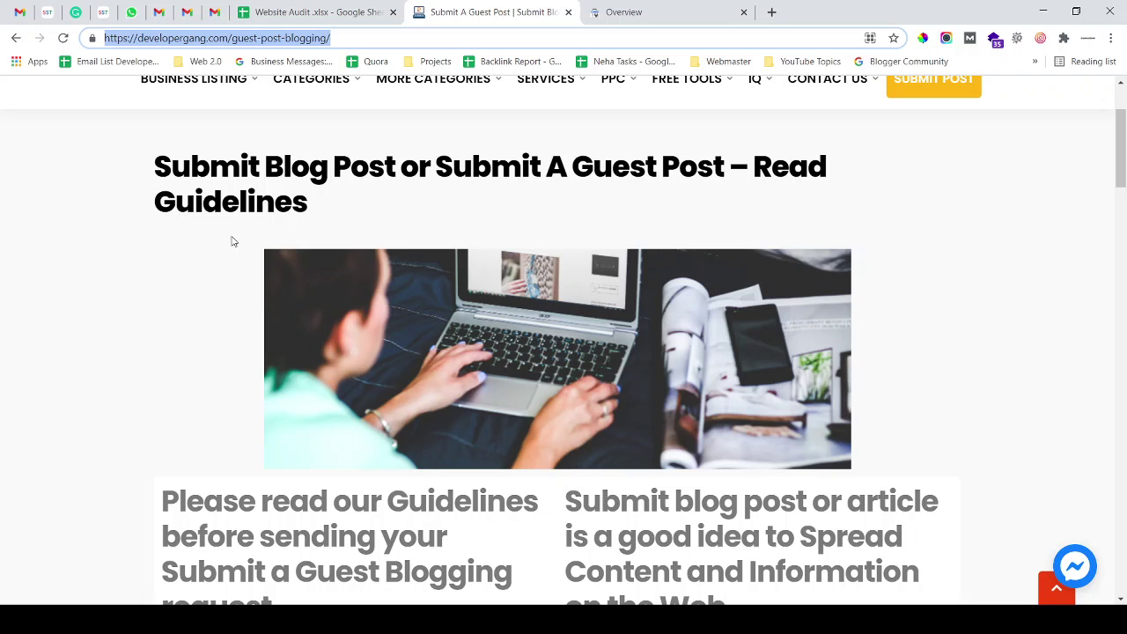
- Switch to Google Search Console and examine the developergang.com overview's Performance and Coverage charts and the list of properties
{"action": "left_click", "coordinate": [676, 9]}
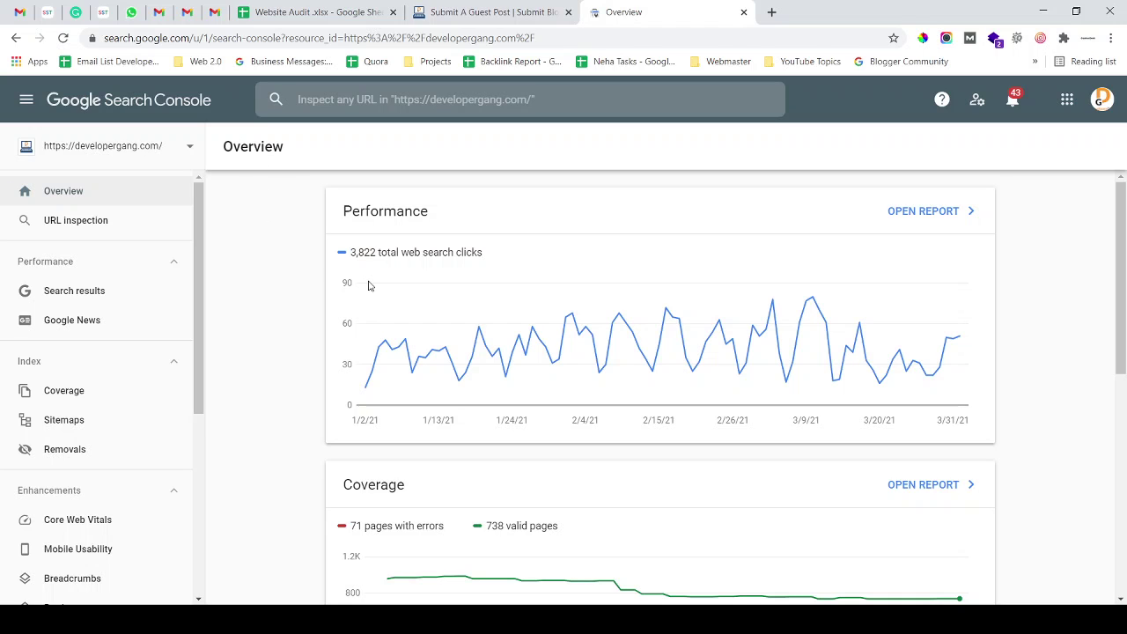
{"action": "scroll", "coordinate": [369, 286], "scroll_direction": "down", "scroll_amount": 3}
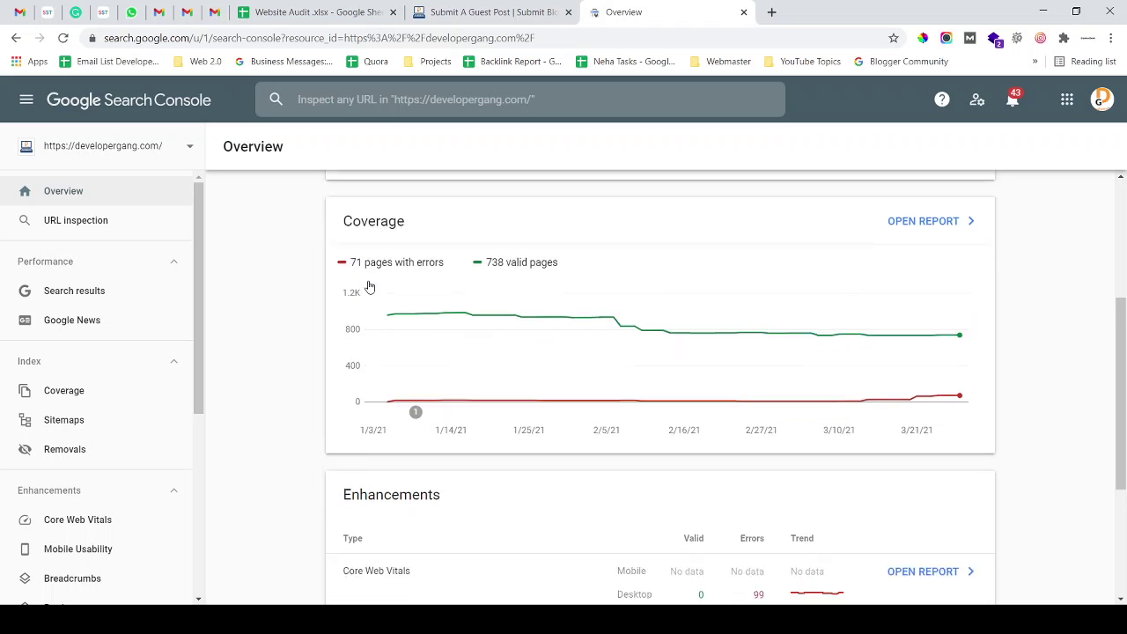
{"action": "scroll", "coordinate": [369, 286], "scroll_direction": "up", "scroll_amount": 3}
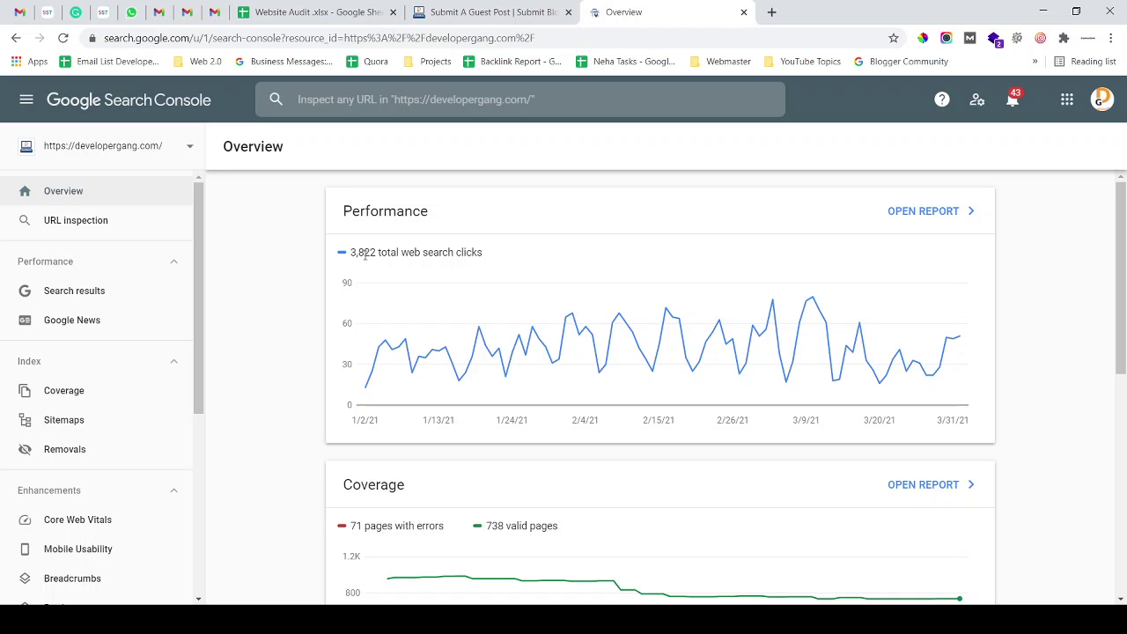
{"action": "scroll", "coordinate": [252, 256], "scroll_direction": "down", "scroll_amount": 3}
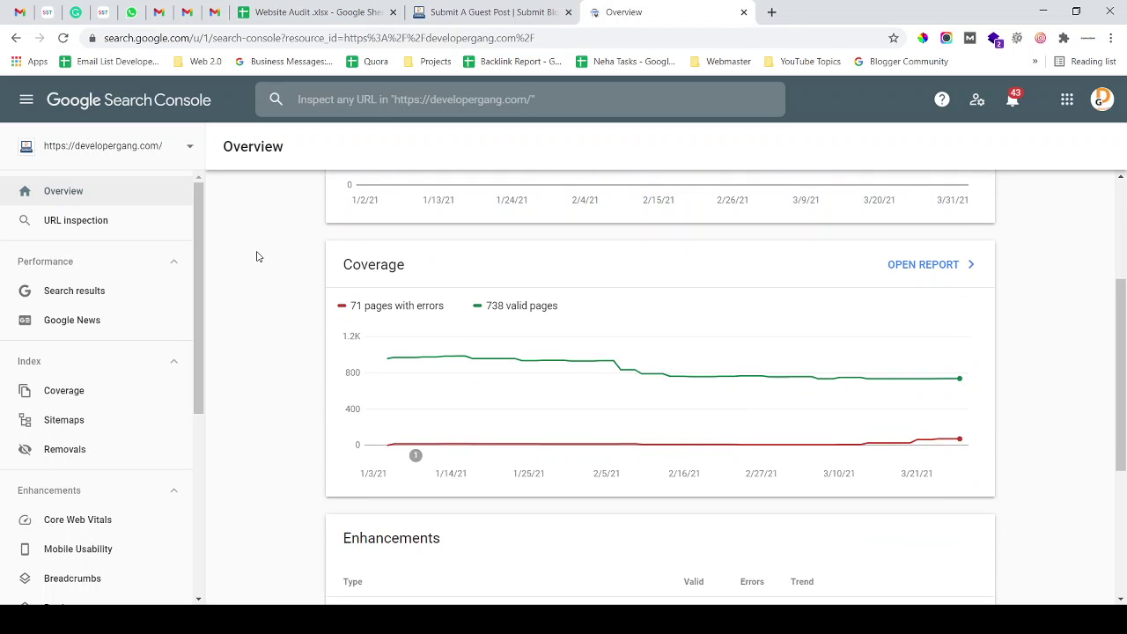
{"action": "scroll", "coordinate": [257, 256], "scroll_direction": "up", "scroll_amount": 3}
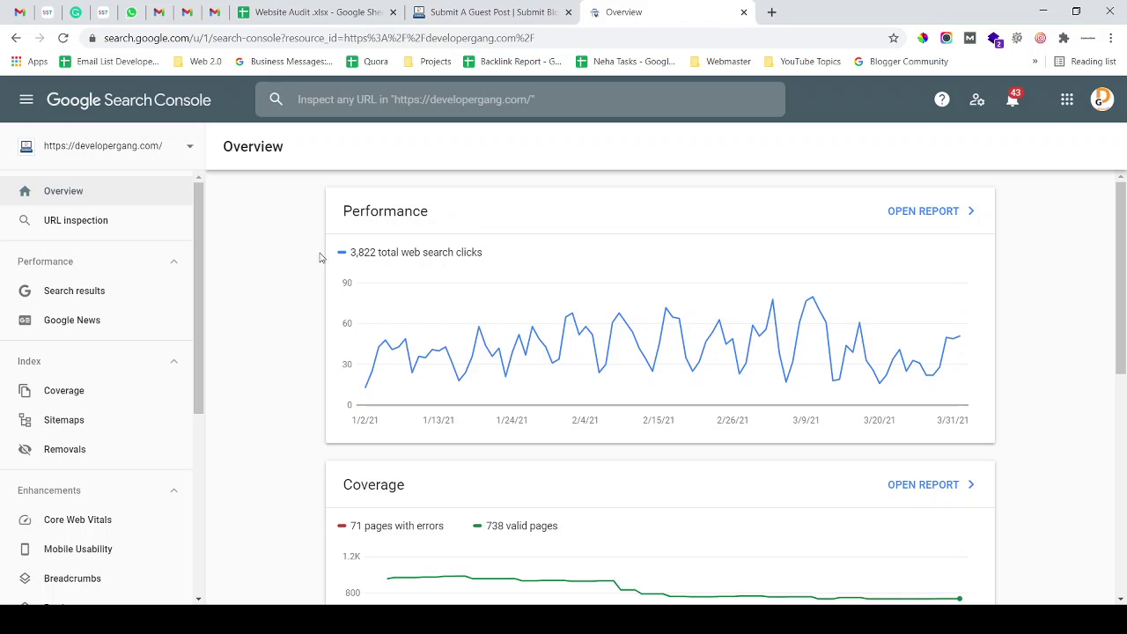
{"action": "left_click", "coordinate": [129, 147]}
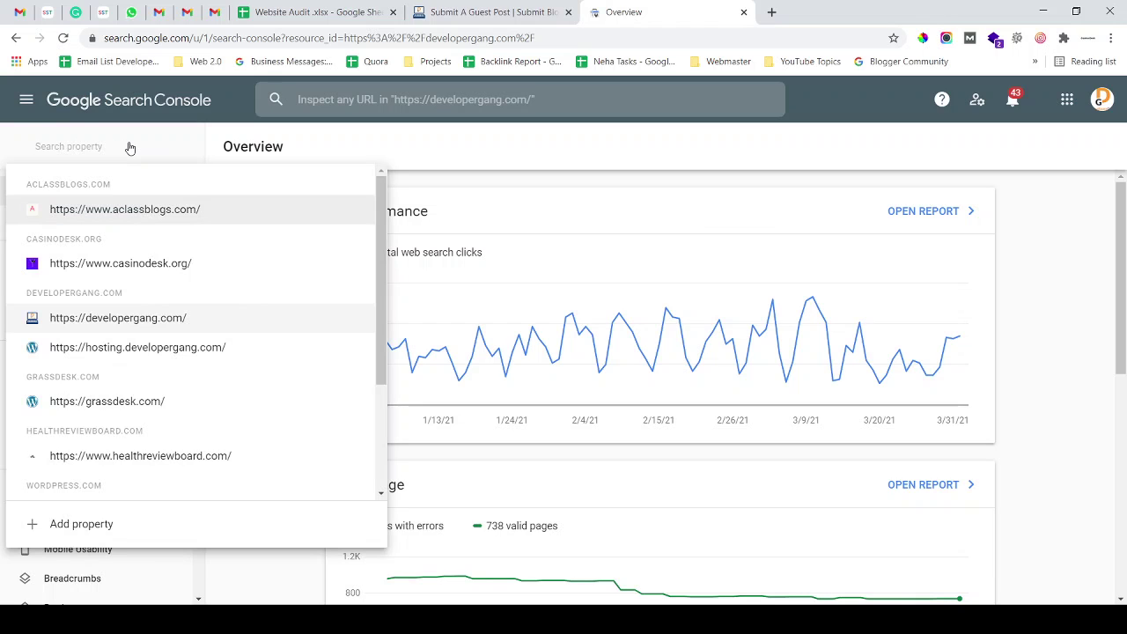
{"action": "left_click", "coordinate": [424, 195]}
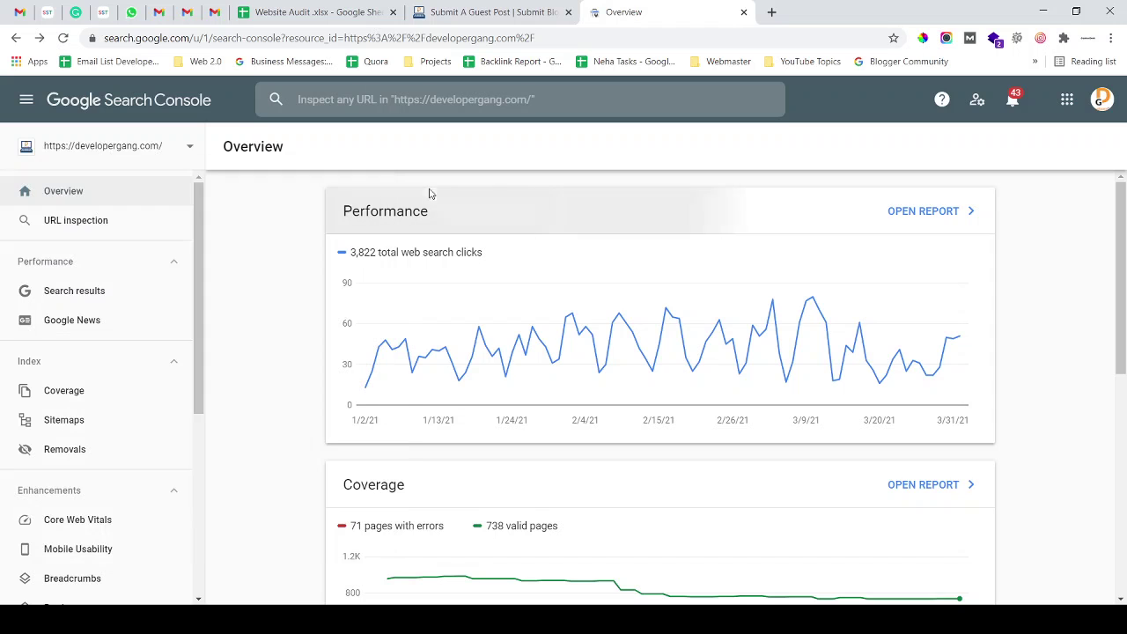
- View the search results performance report for developergang.com and return to the overview
{"action": "left_click", "coordinate": [348, 187]}
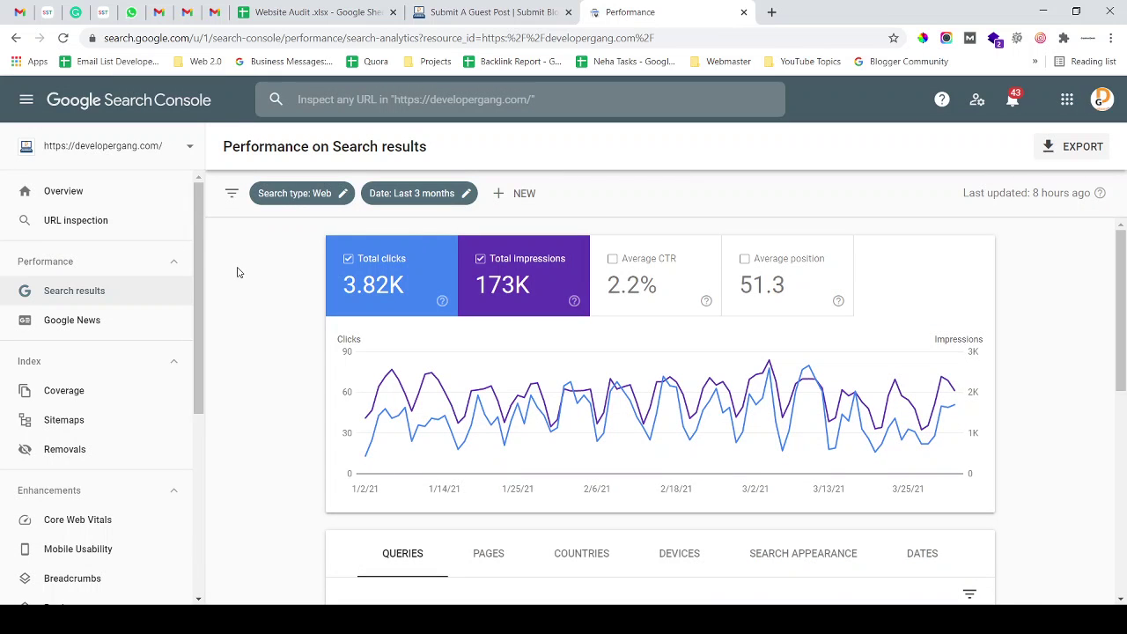
{"action": "scroll", "coordinate": [237, 272], "scroll_direction": "down", "scroll_amount": 3}
{"action": "scroll", "coordinate": [238, 269], "scroll_direction": "up", "scroll_amount": 3}
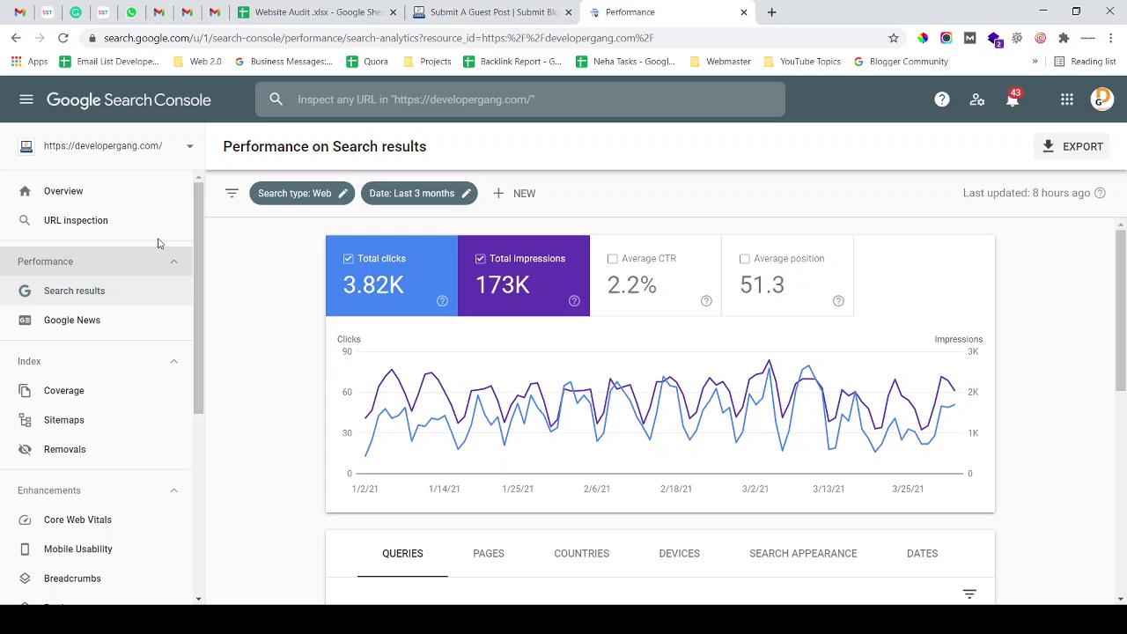
{"action": "left_click", "coordinate": [63, 191]}
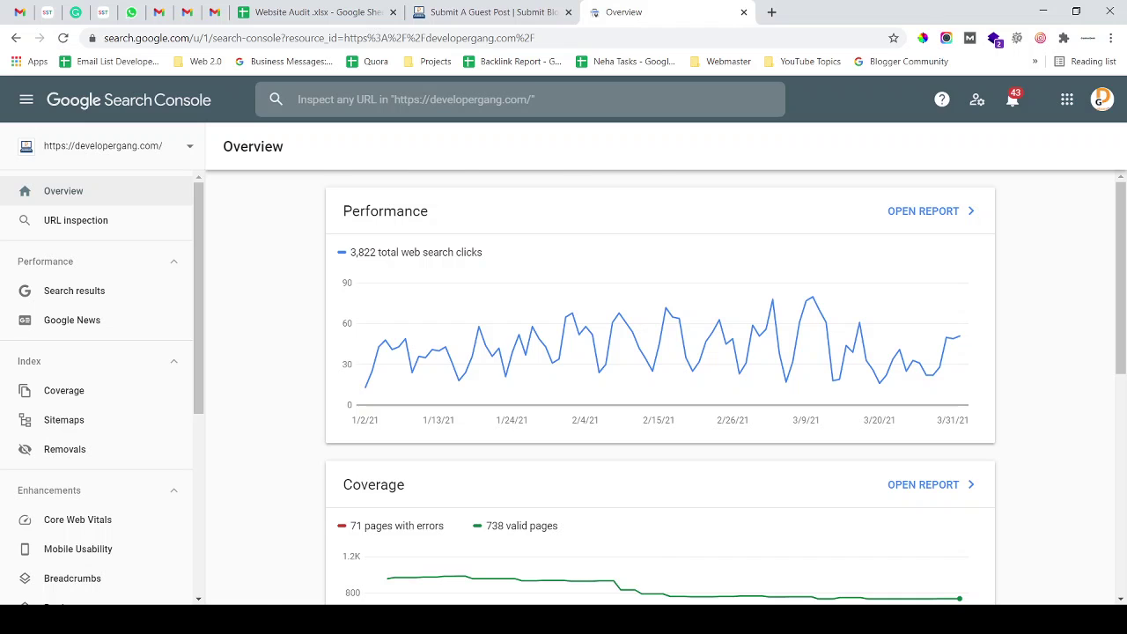
- Highlight the path after the domain in the guest post page's URL and return to Search Console
{"action": "left_click", "coordinate": [457, 9]}
{"action": "left_click", "coordinate": [336, 40]}
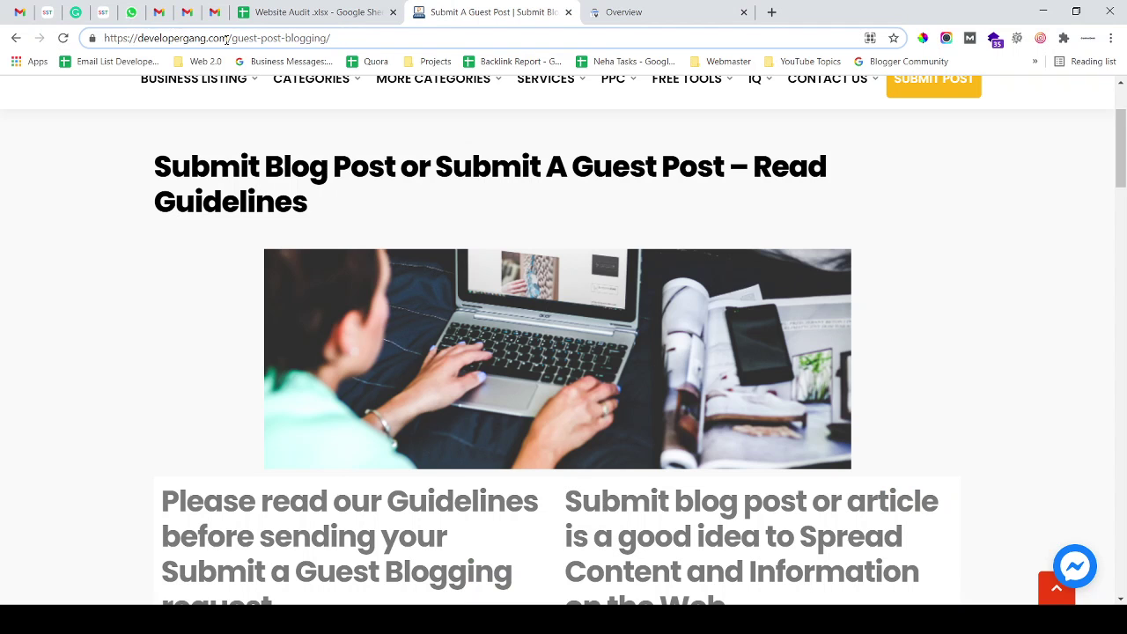
{"action": "left_click_drag", "start_coordinate": [226, 40], "coordinate": [306, 41]}
{"action": "left_click", "coordinate": [693, 7]}
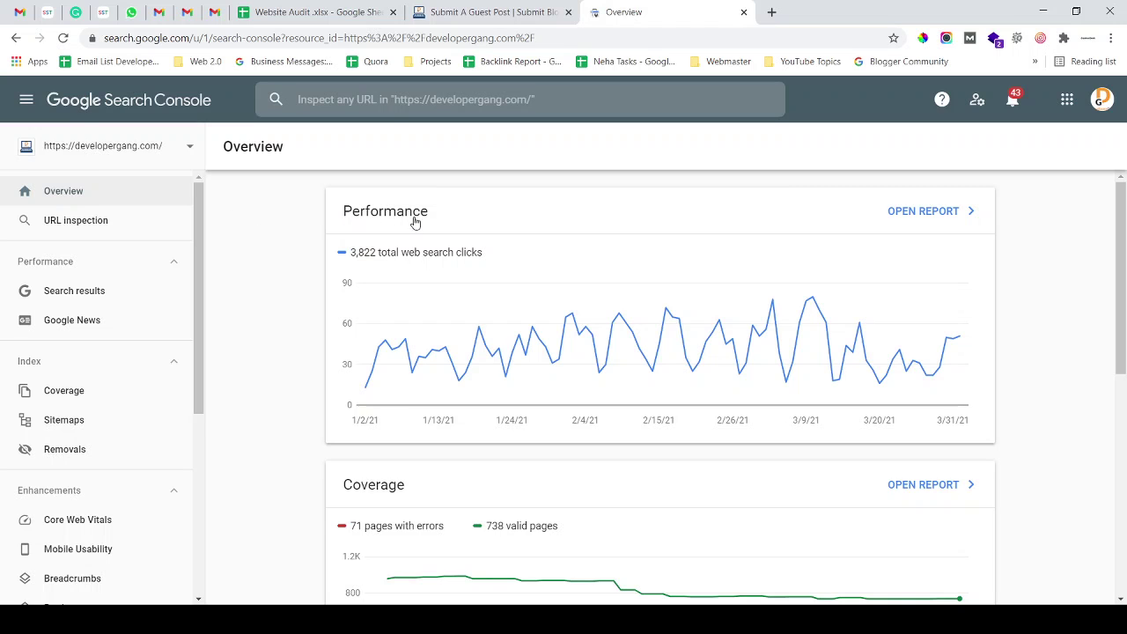
- Open the full search performance report, enlarge the page, and set its date range to Last 28 days
{"action": "scroll", "coordinate": [330, 251], "scroll_direction": "down", "scroll_amount": 1}
{"action": "scroll", "coordinate": [460, 263], "scroll_direction": "up", "scroll_amount": 1}
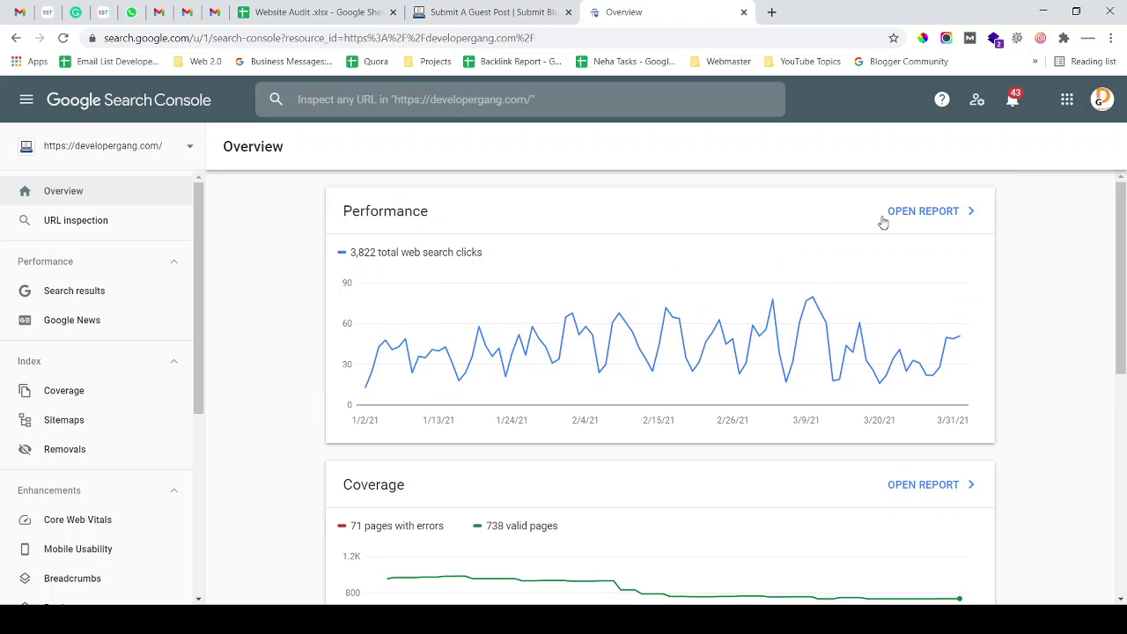
{"action": "left_click", "coordinate": [916, 213]}
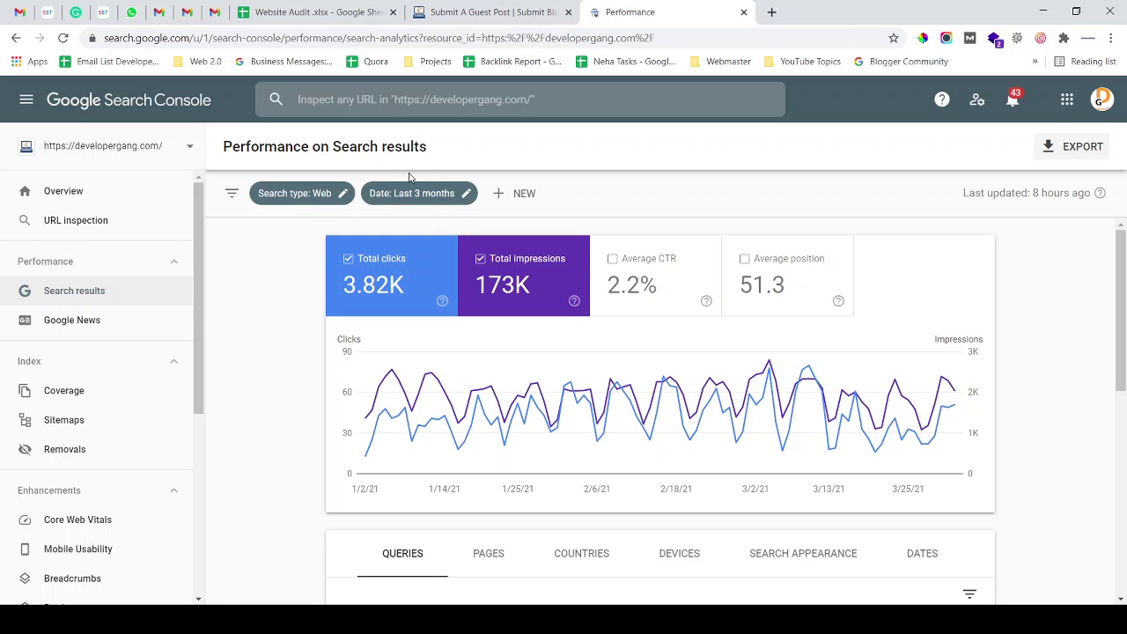
{"action": "key", "text": "ctrl+plus"}
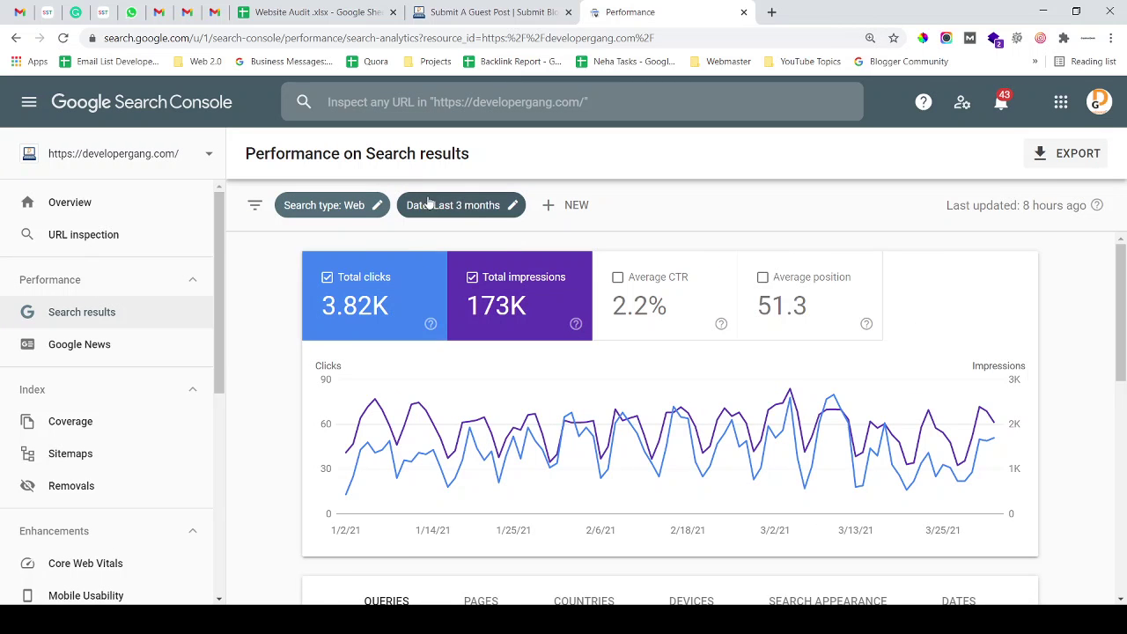
{"action": "left_click", "coordinate": [508, 206]}
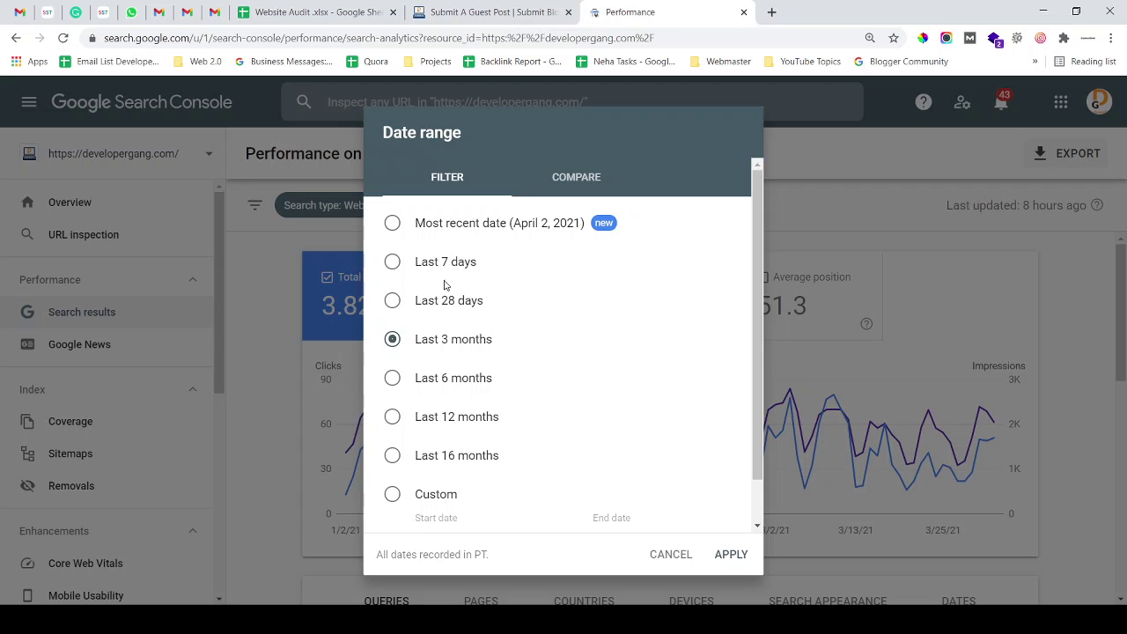
{"action": "left_click", "coordinate": [438, 306]}
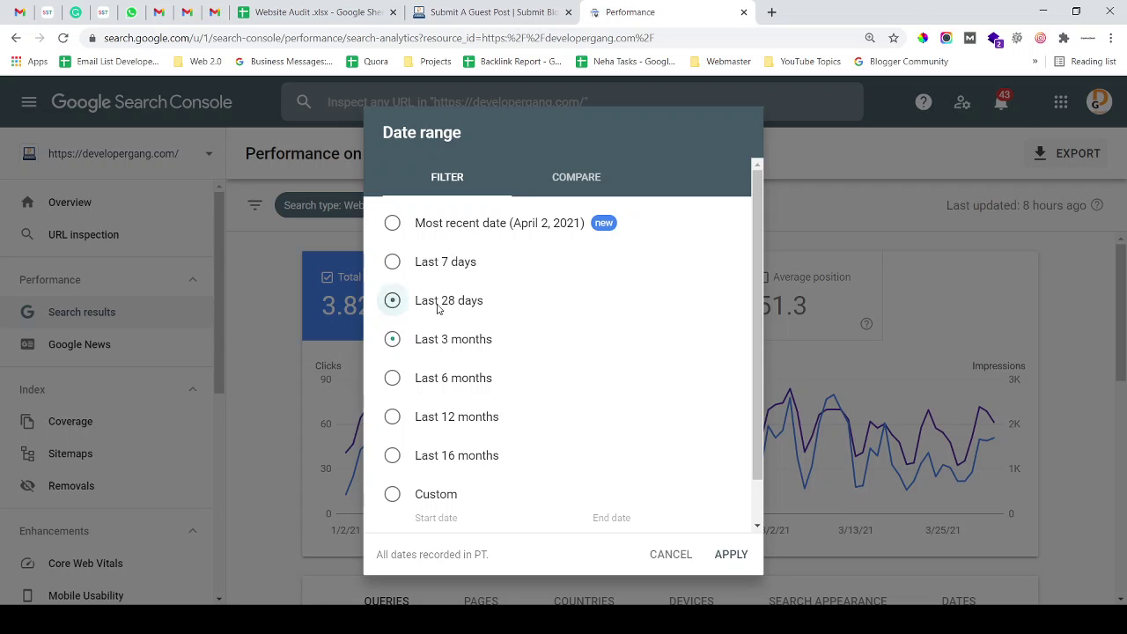
{"action": "left_click", "coordinate": [729, 555]}
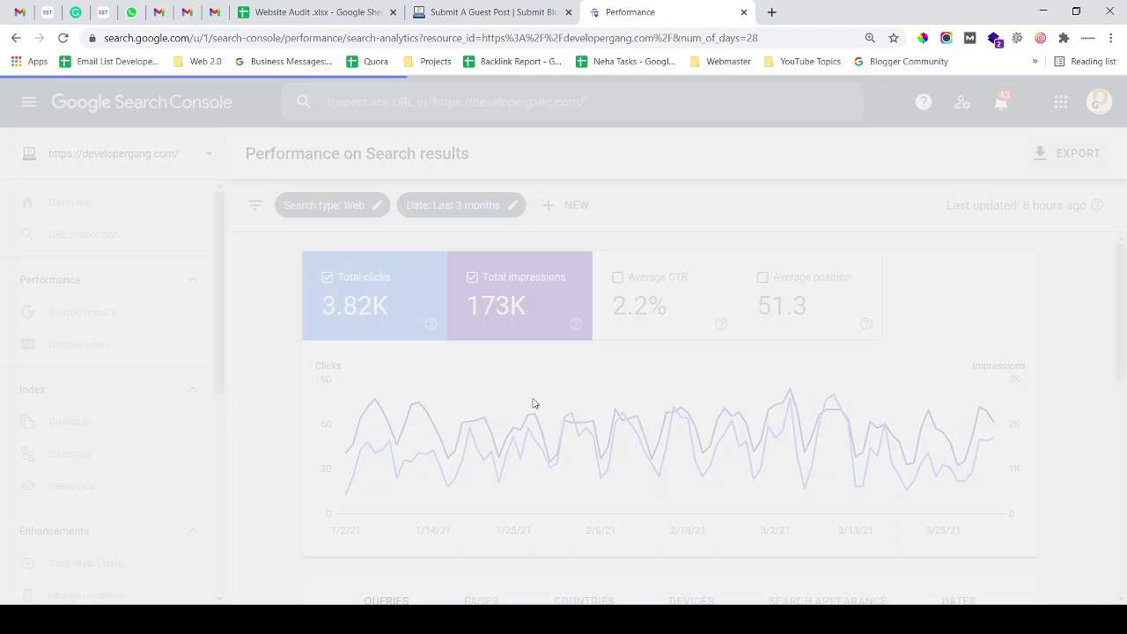
{"action": "left_click", "coordinate": [468, 14]}
{"action": "left_click_drag", "start_coordinate": [231, 38], "coordinate": [97, 38]}
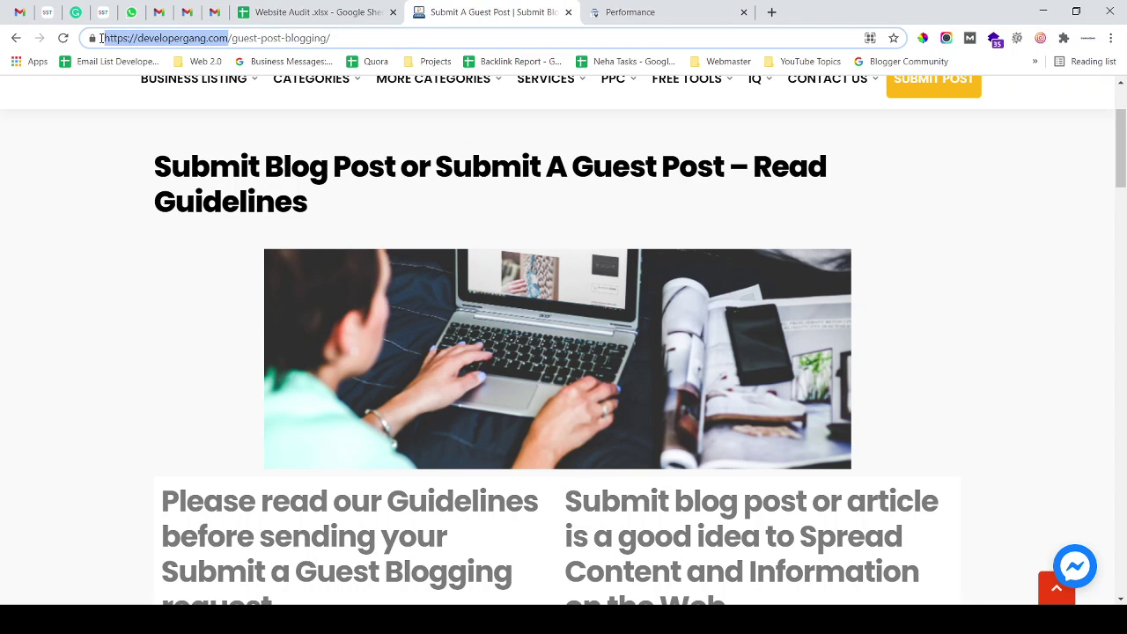
{"action": "left_click", "coordinate": [654, 11]}
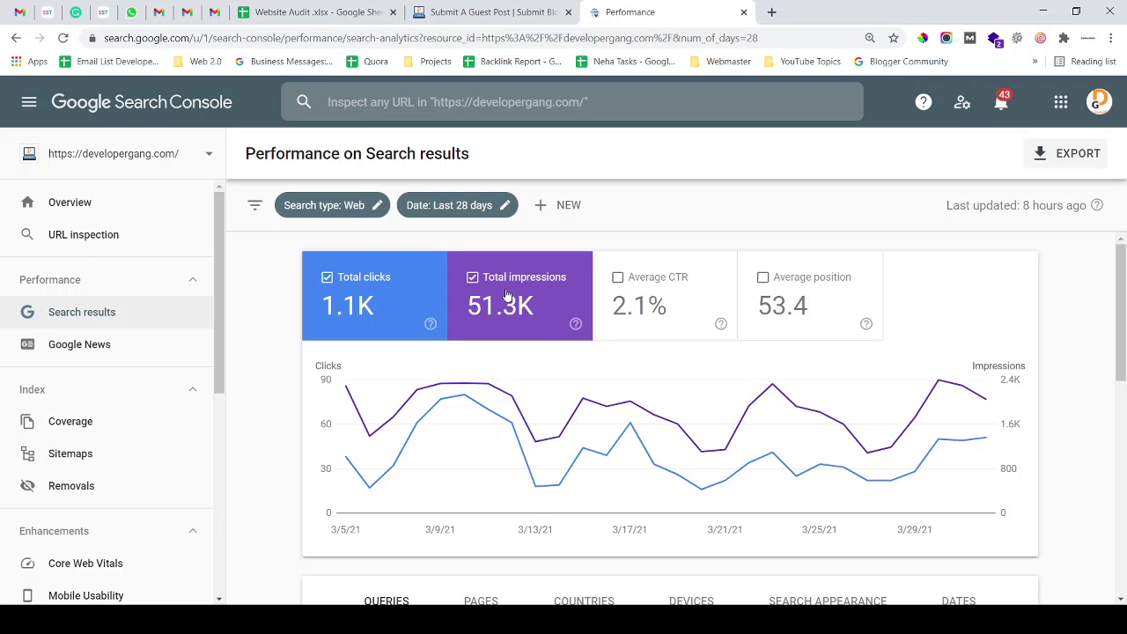
{"action": "scroll", "coordinate": [508, 295], "scroll_direction": "down", "scroll_amount": 1}
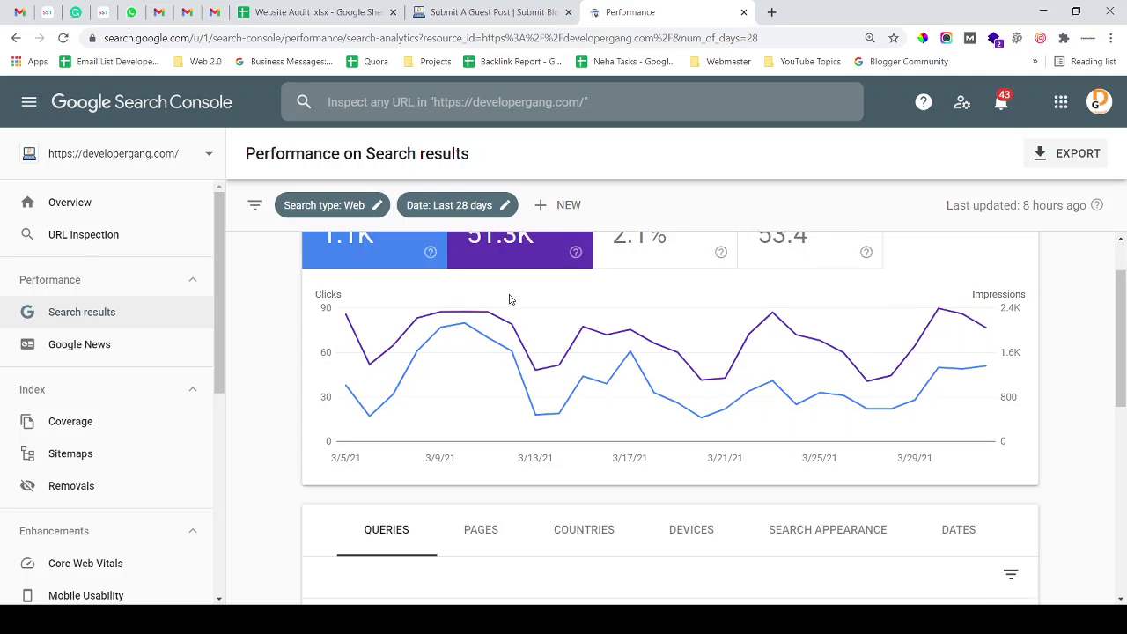
{"action": "scroll", "coordinate": [509, 297], "scroll_direction": "up", "scroll_amount": 1}
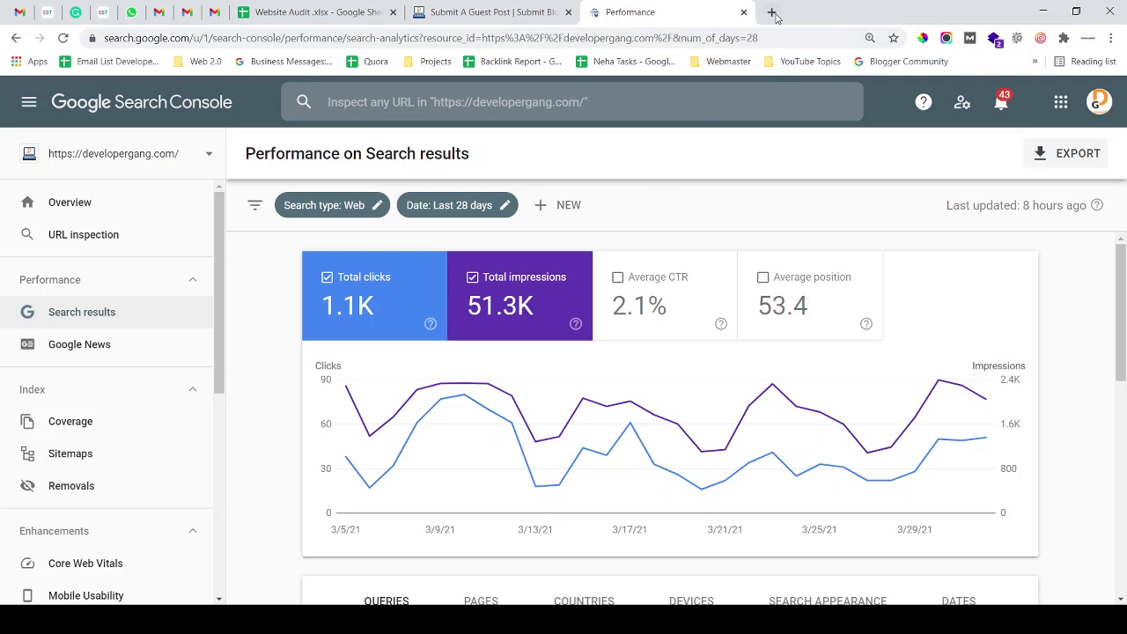
- Search Google for "submit blog post" in a new tab and look through the results
{"action": "key", "text": "ctrl+t"}
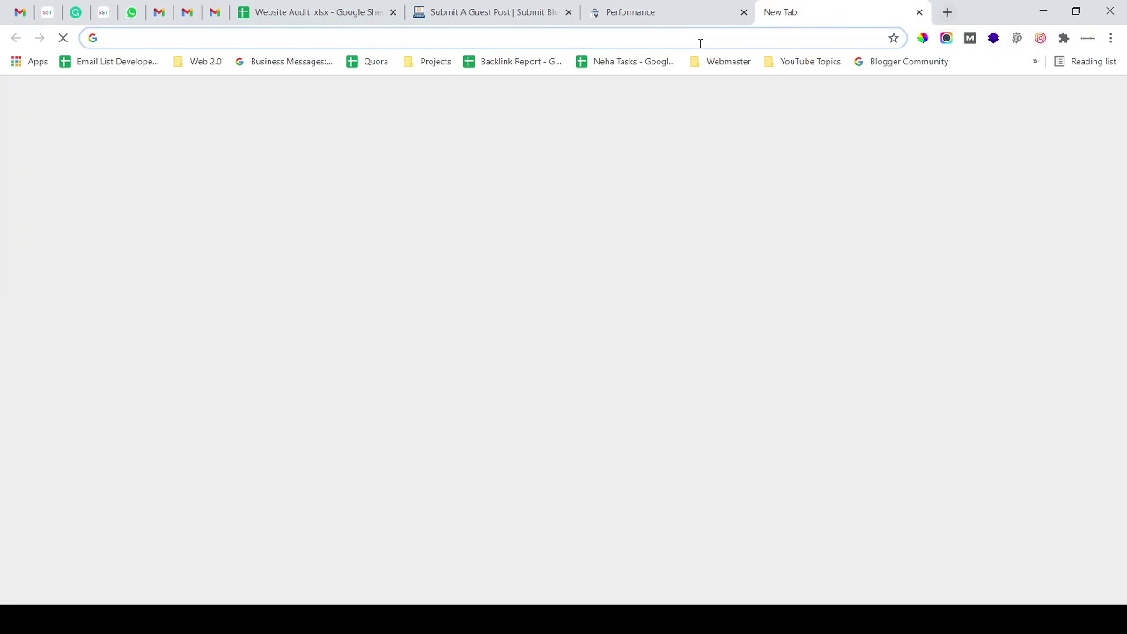
{"action": "left_click", "coordinate": [700, 44]}
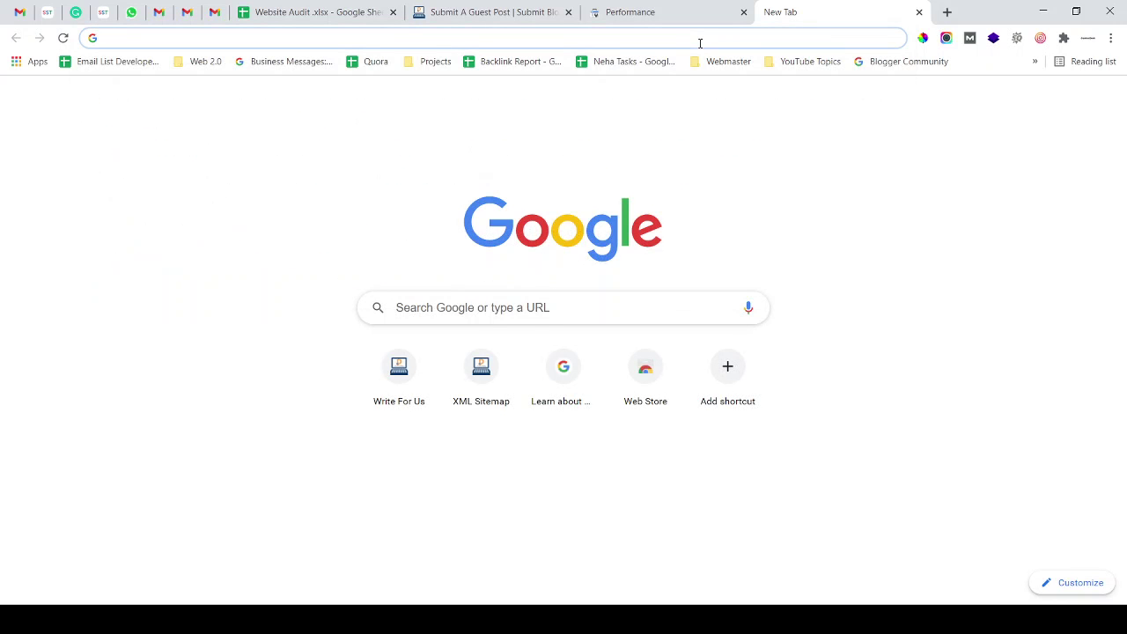
{"action": "type", "text": "submit blog"}
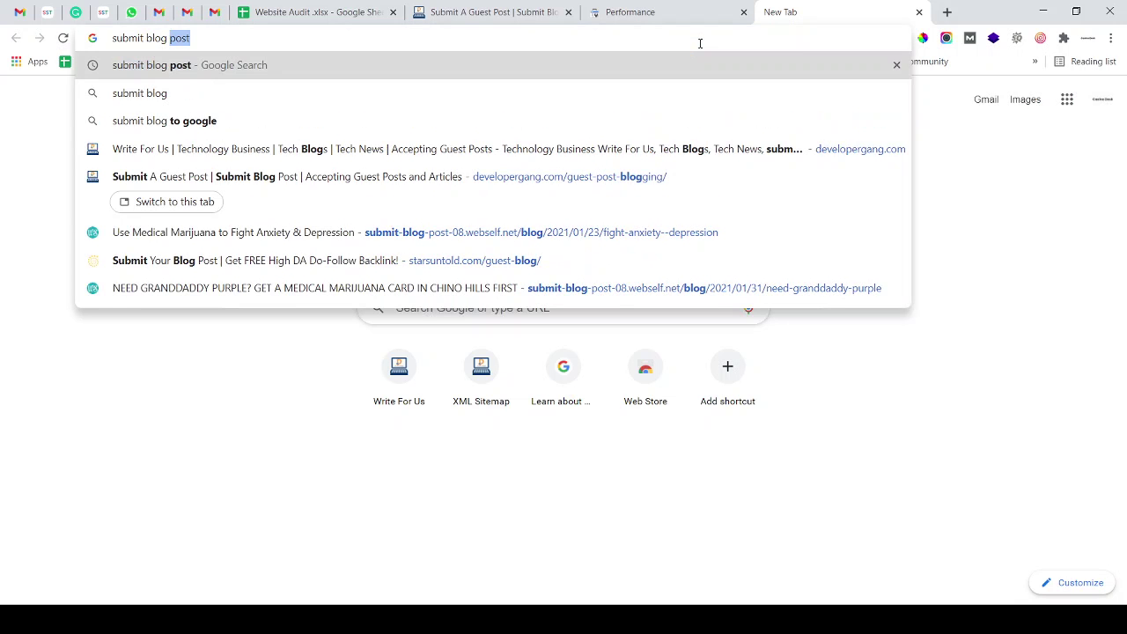
{"action": "type", "text": " post"}
{"action": "key", "text": "Return"}
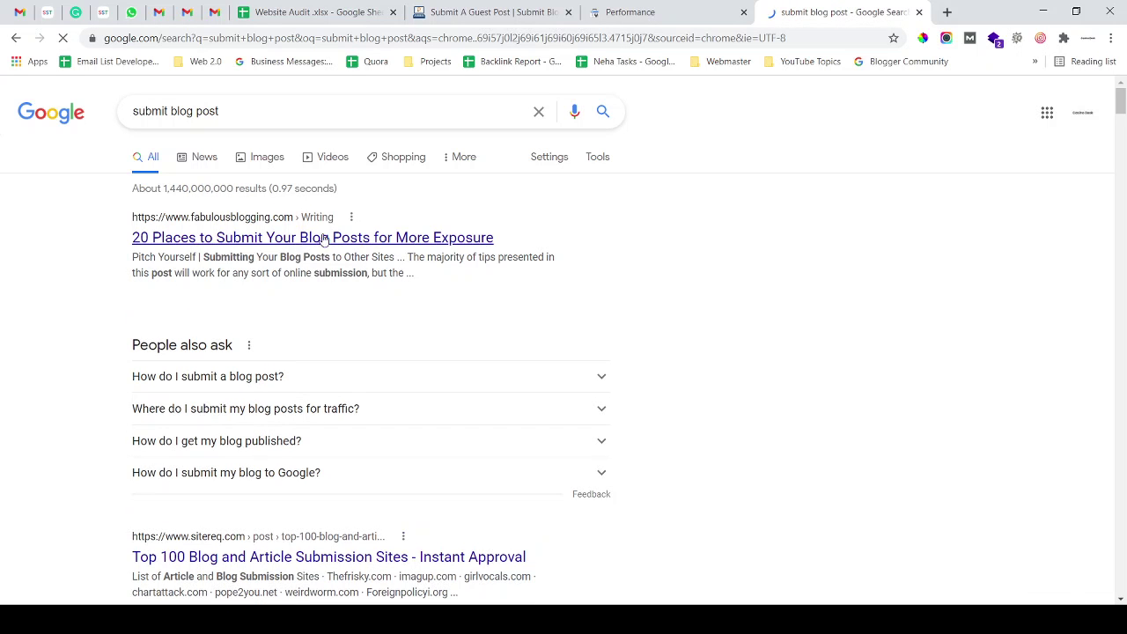
{"action": "scroll", "coordinate": [648, 251], "scroll_direction": "down", "scroll_amount": 3}
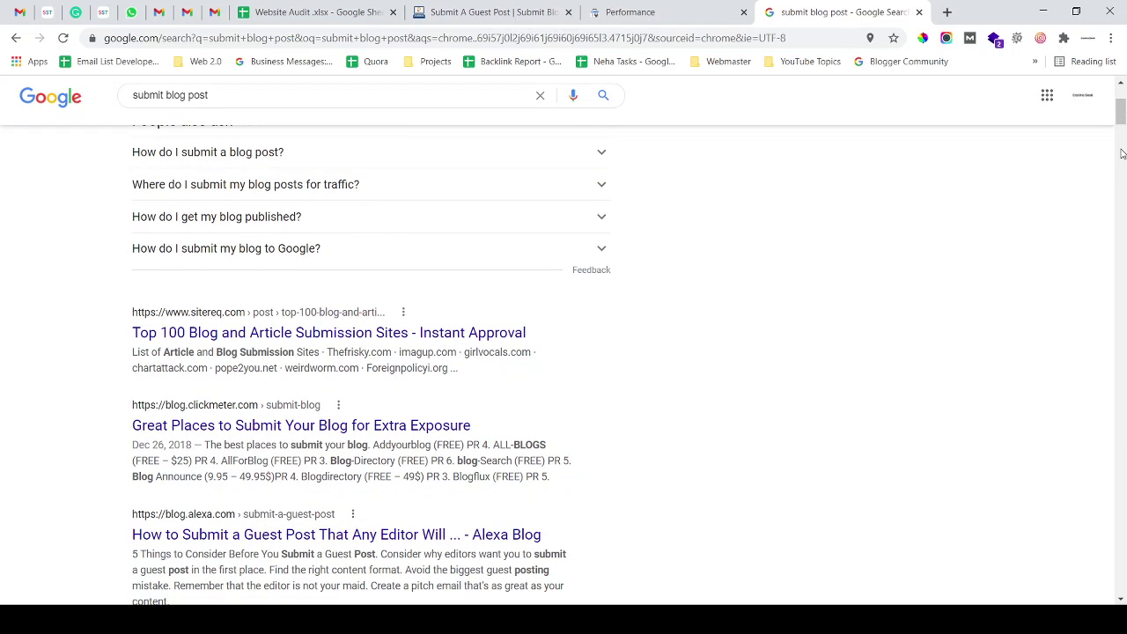
{"action": "scroll", "coordinate": [1122, 154], "scroll_direction": "down", "scroll_amount": 2}
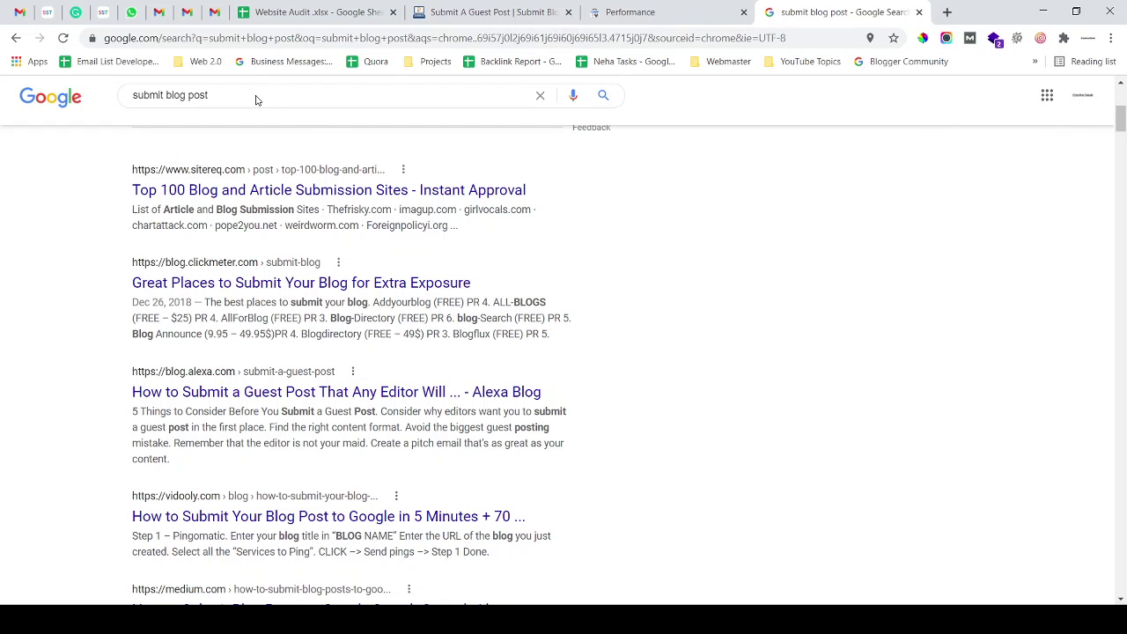
- Open Solvid's list of websites that accept guest posts from the Google results, go back, and return to Search Console
{"action": "left_click", "coordinate": [597, 14]}
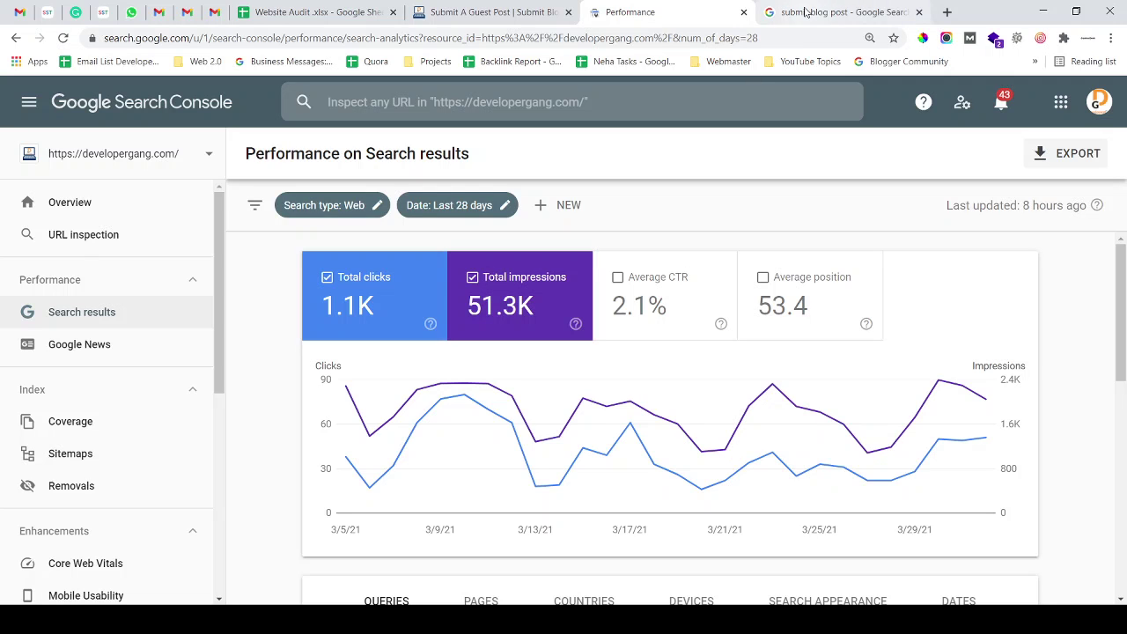
{"action": "left_click", "coordinate": [832, 13]}
{"action": "left_click", "coordinate": [321, 255]}
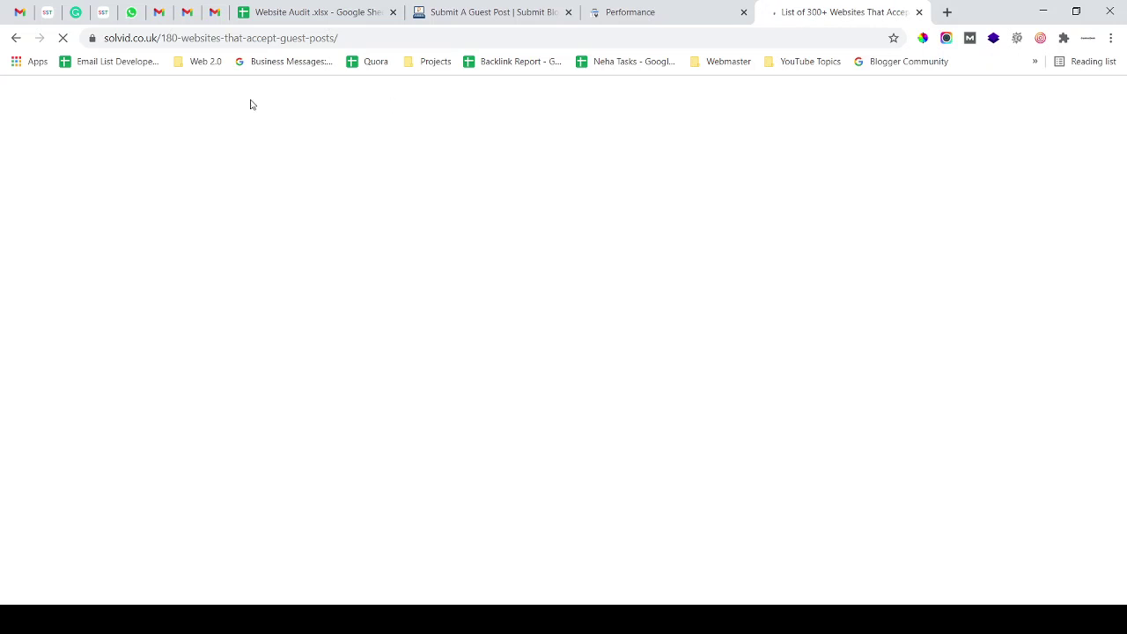
{"action": "left_click", "coordinate": [20, 39]}
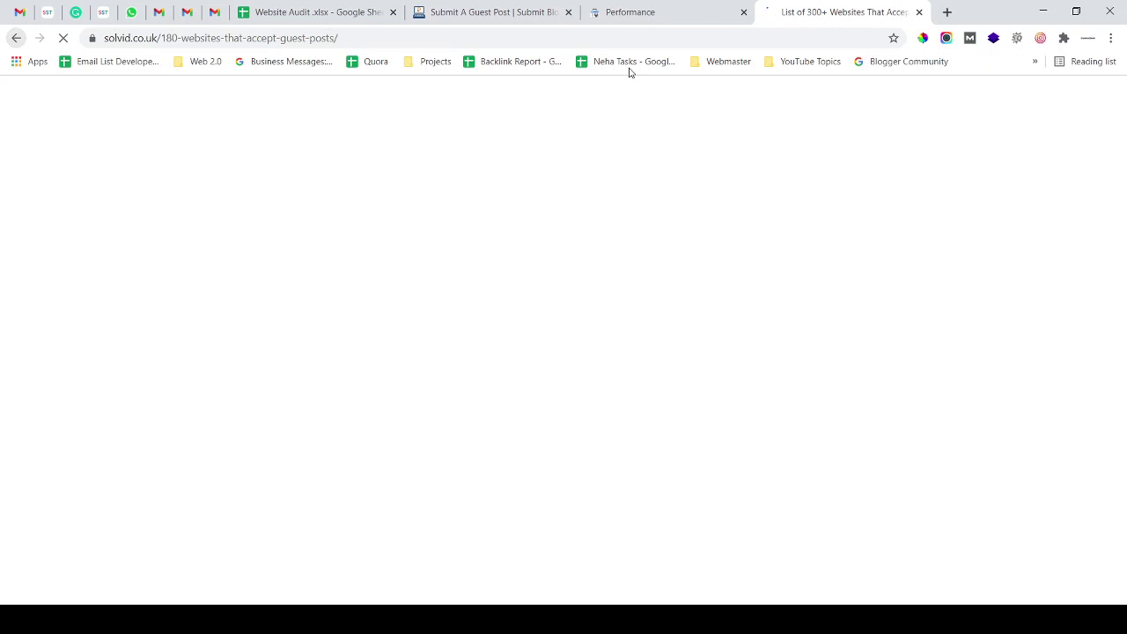
{"action": "left_click", "coordinate": [704, 12]}
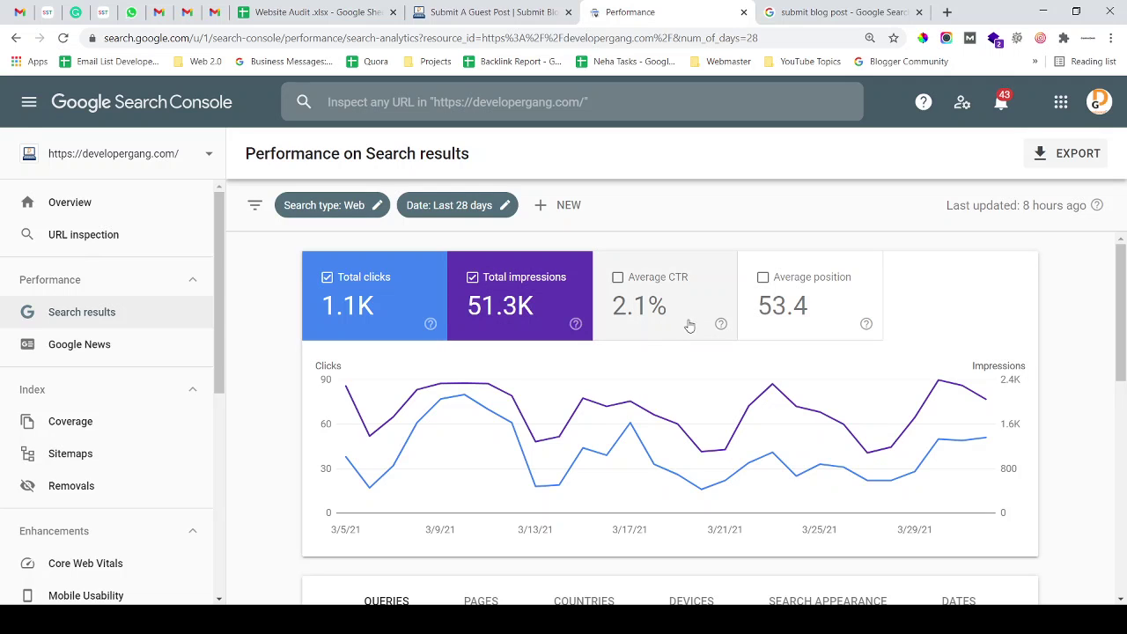
- Add Average position to the performance report and look over the top queries with their clicks, impressions and position
{"action": "scroll", "coordinate": [745, 305], "scroll_direction": "down", "scroll_amount": 1}
{"action": "scroll", "coordinate": [764, 332], "scroll_direction": "up", "scroll_amount": 1}
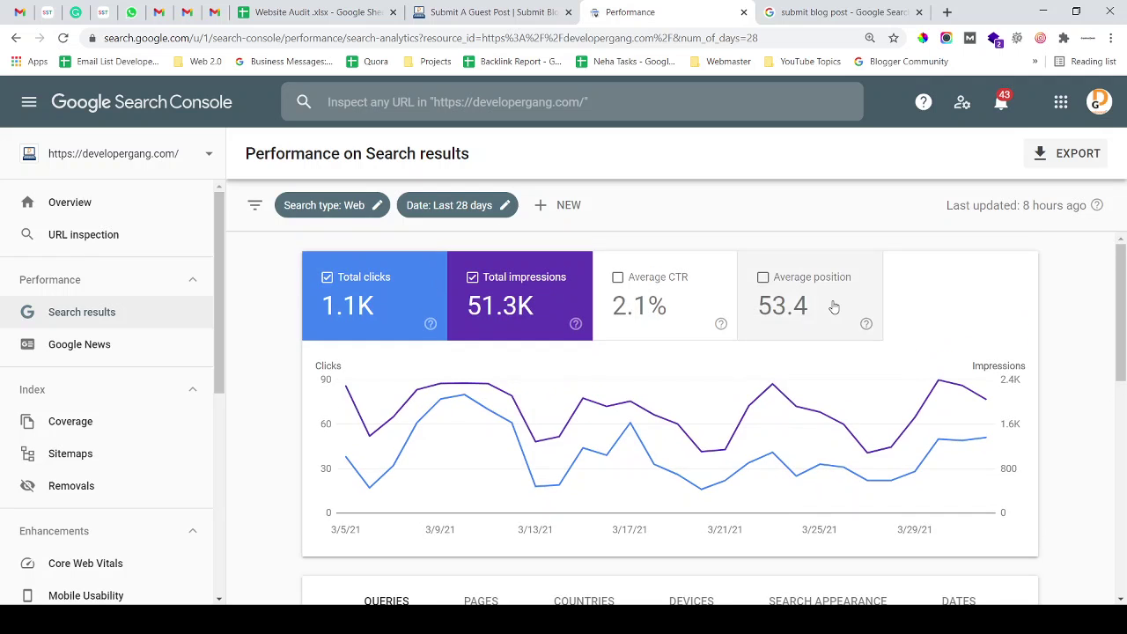
{"action": "left_click", "coordinate": [834, 307]}
{"action": "scroll", "coordinate": [817, 345], "scroll_direction": "down", "scroll_amount": 3}
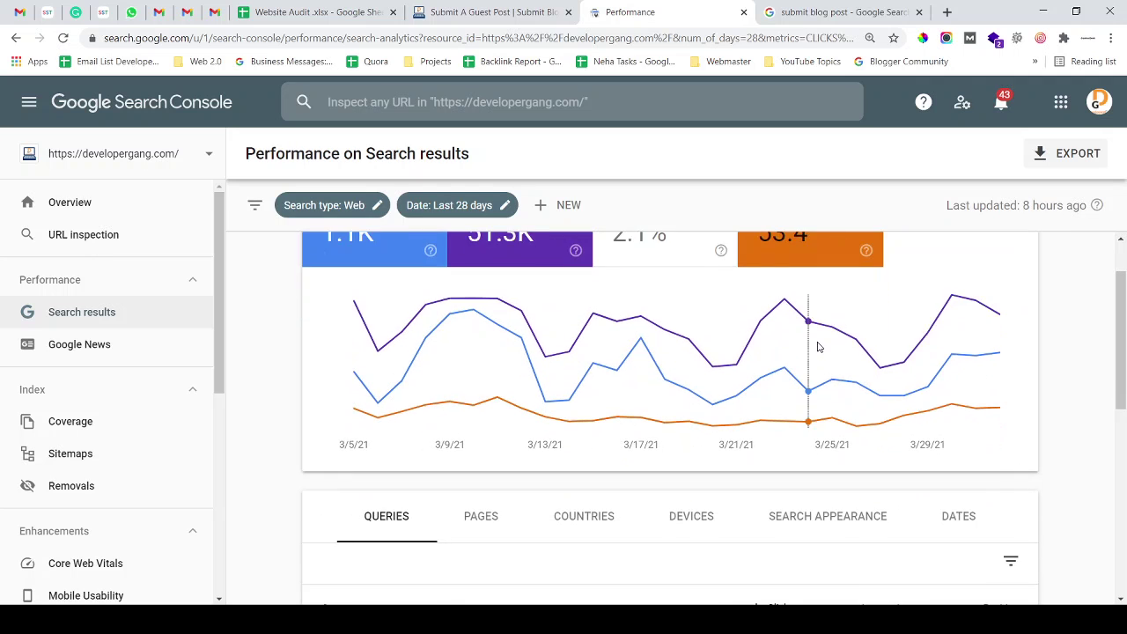
{"action": "scroll", "coordinate": [823, 348], "scroll_direction": "down", "scroll_amount": 1}
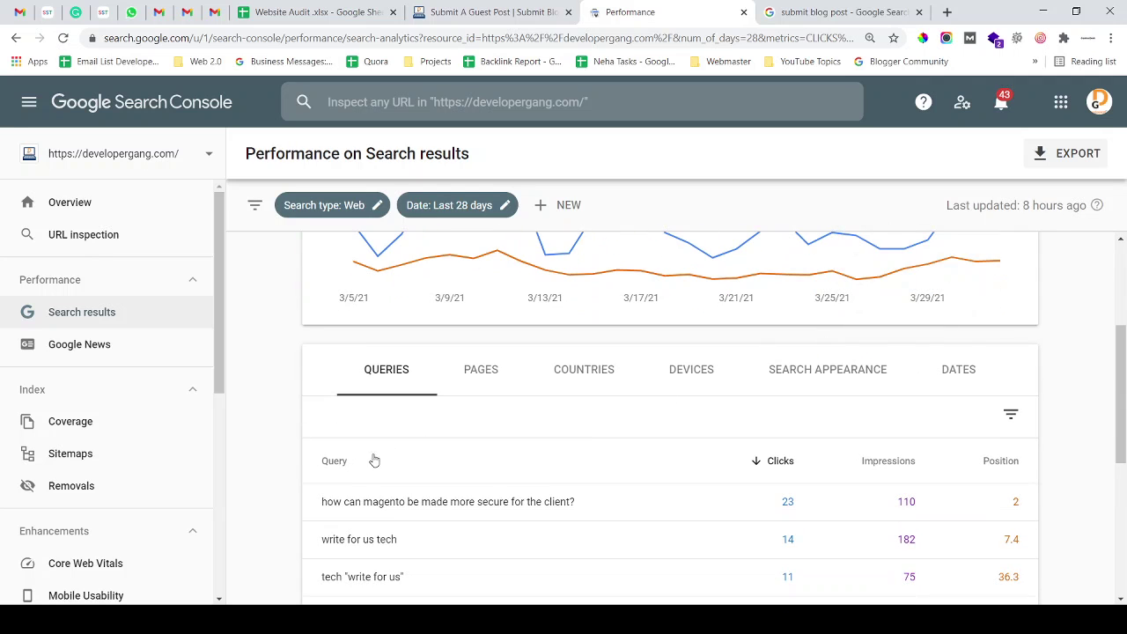
{"action": "scroll", "coordinate": [428, 461], "scroll_direction": "down", "scroll_amount": 1}
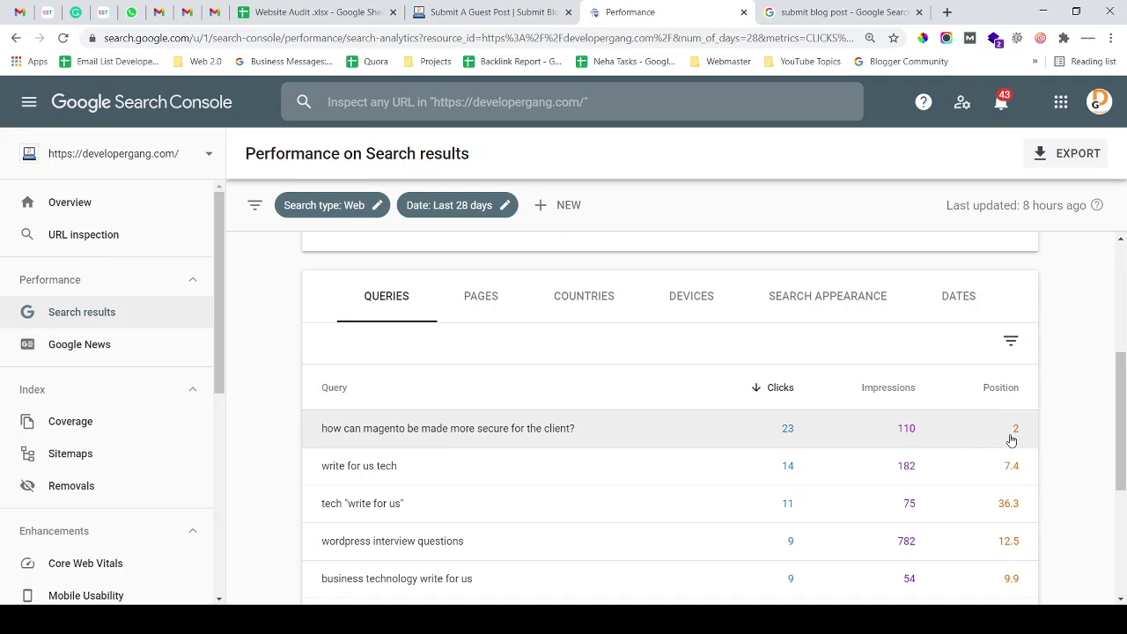
- Copy the top query "how can magento be made more secure for the client?" and search Google for it
{"action": "left_click_drag", "start_coordinate": [579, 440], "coordinate": [323, 438]}
{"action": "key", "text": "ctrl+c"}
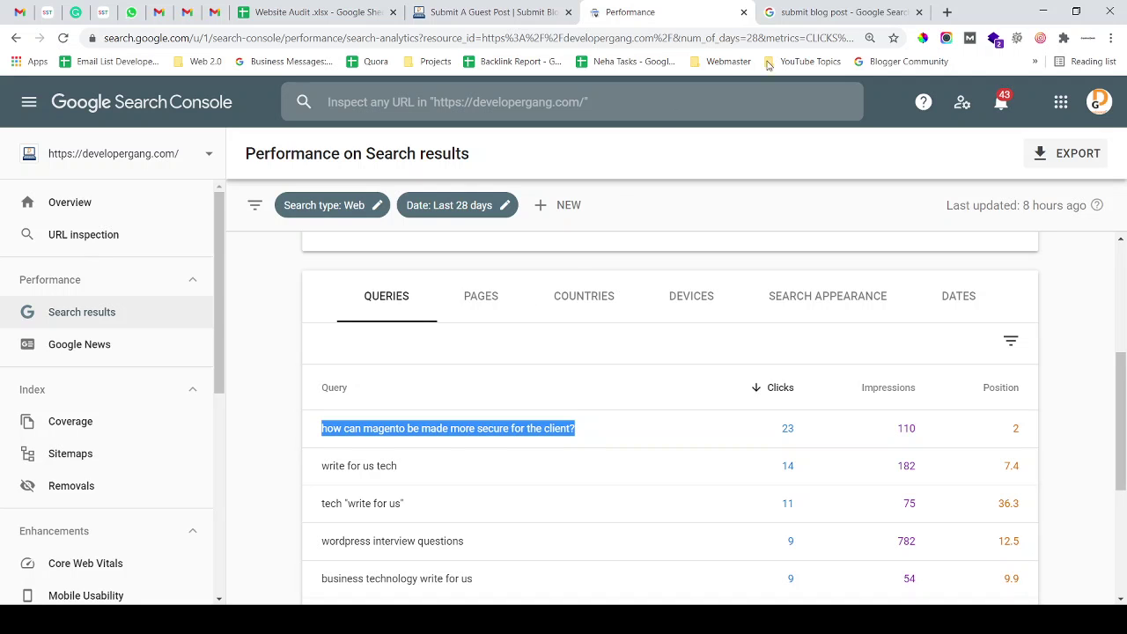
{"action": "left_click", "coordinate": [847, 17]}
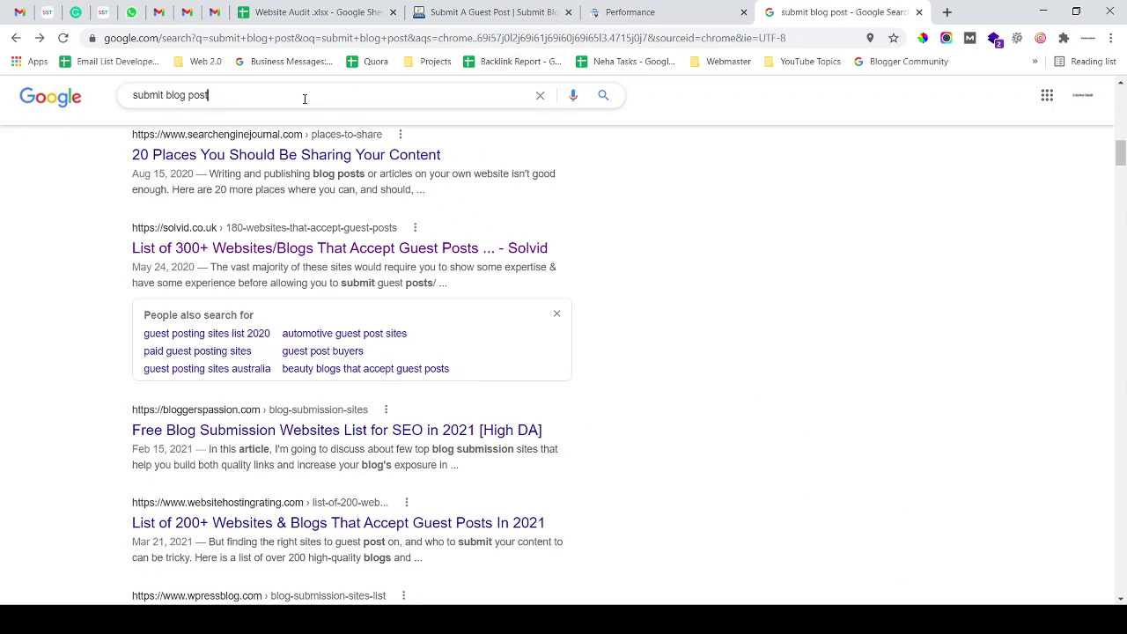
{"action": "triple_click", "coordinate": [305, 98]}
{"action": "key", "text": "ctrl+v"}
{"action": "key", "text": "Return"}
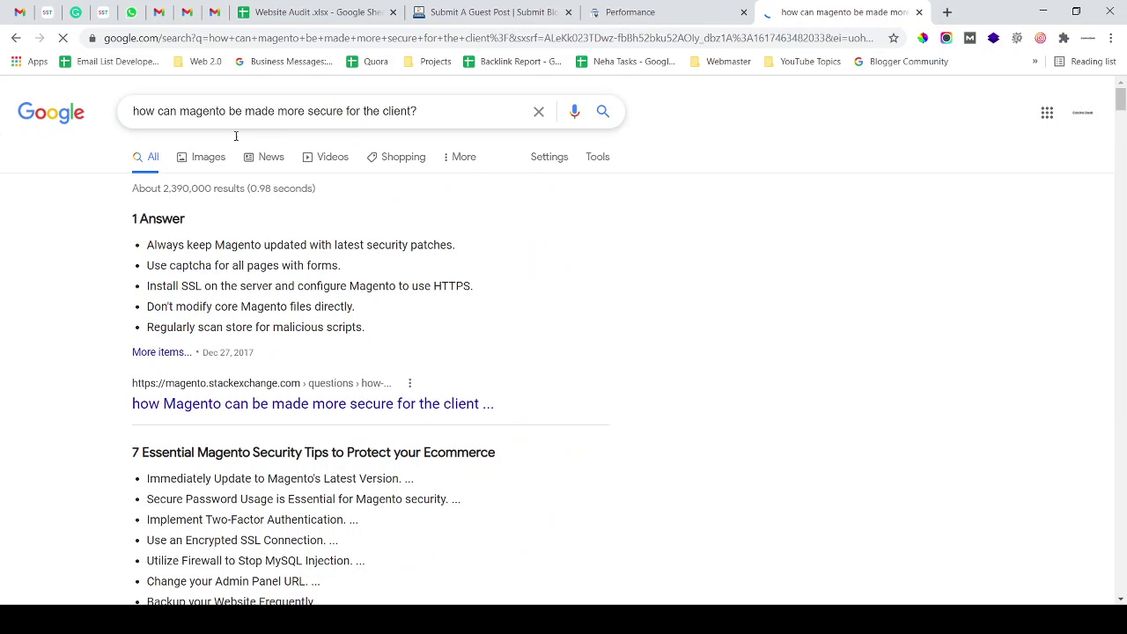
- Look for developergang.com's listing in the Google results and compare it with the query's position in Search Console
{"action": "scroll", "coordinate": [314, 326], "scroll_direction": "down", "scroll_amount": 1}
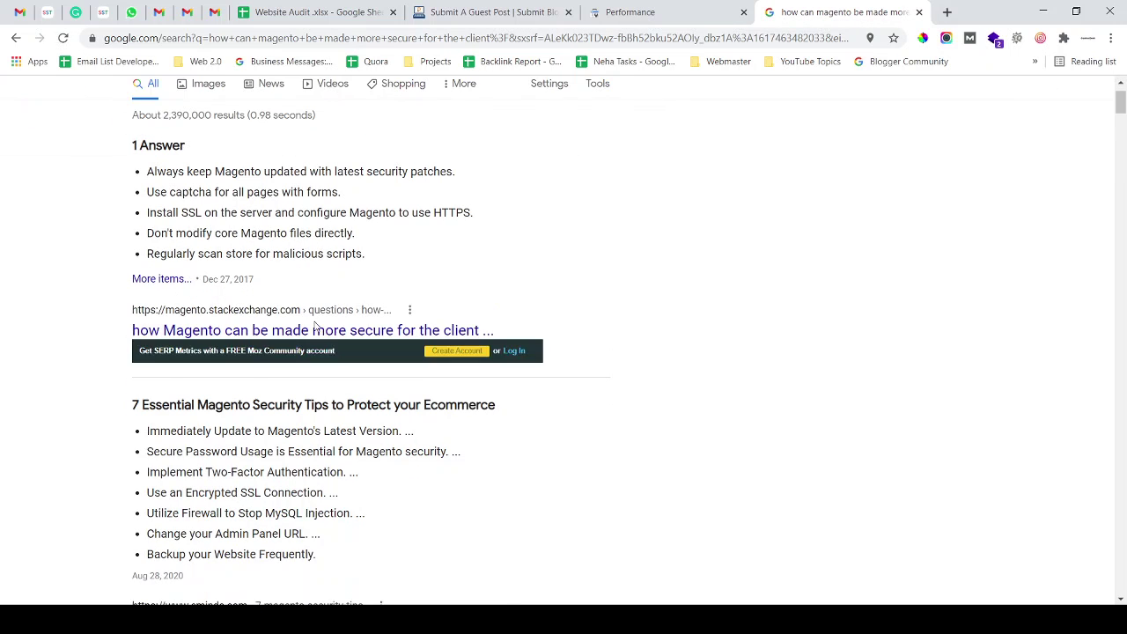
{"action": "scroll", "coordinate": [264, 317], "scroll_direction": "down", "scroll_amount": 3}
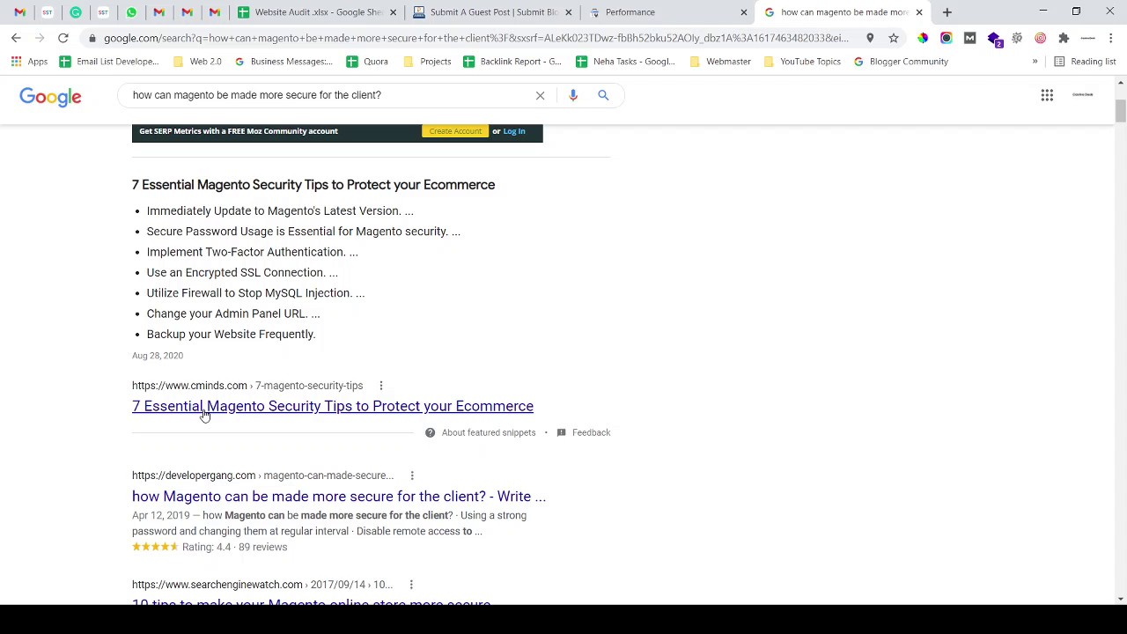
{"action": "scroll", "coordinate": [204, 415], "scroll_direction": "down", "scroll_amount": 1}
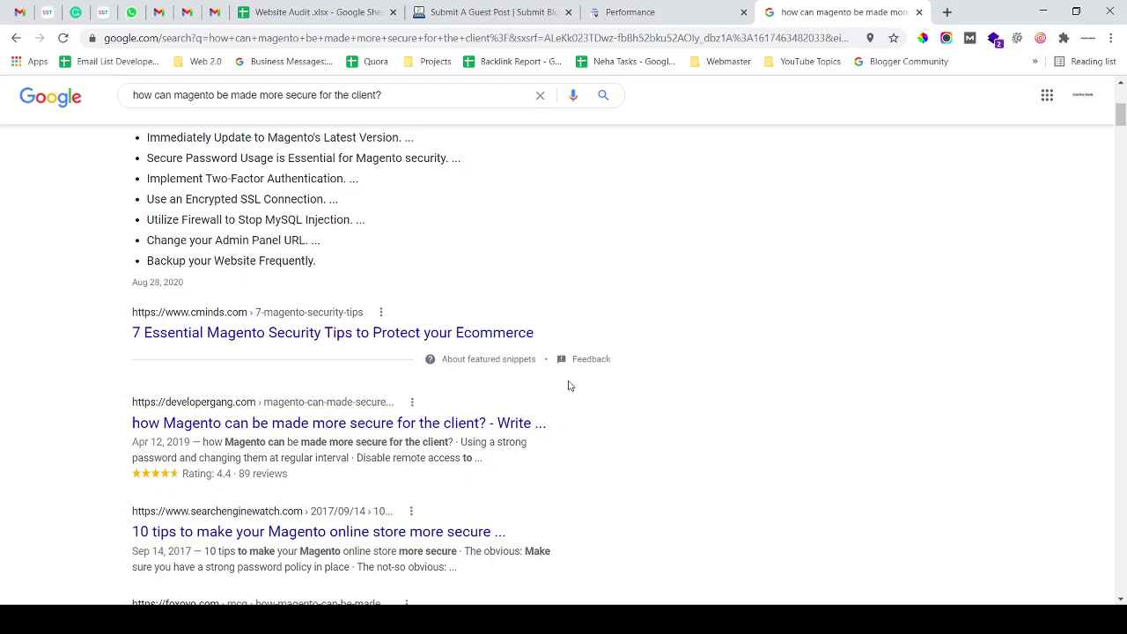
{"action": "scroll", "coordinate": [599, 379], "scroll_direction": "down", "scroll_amount": 1}
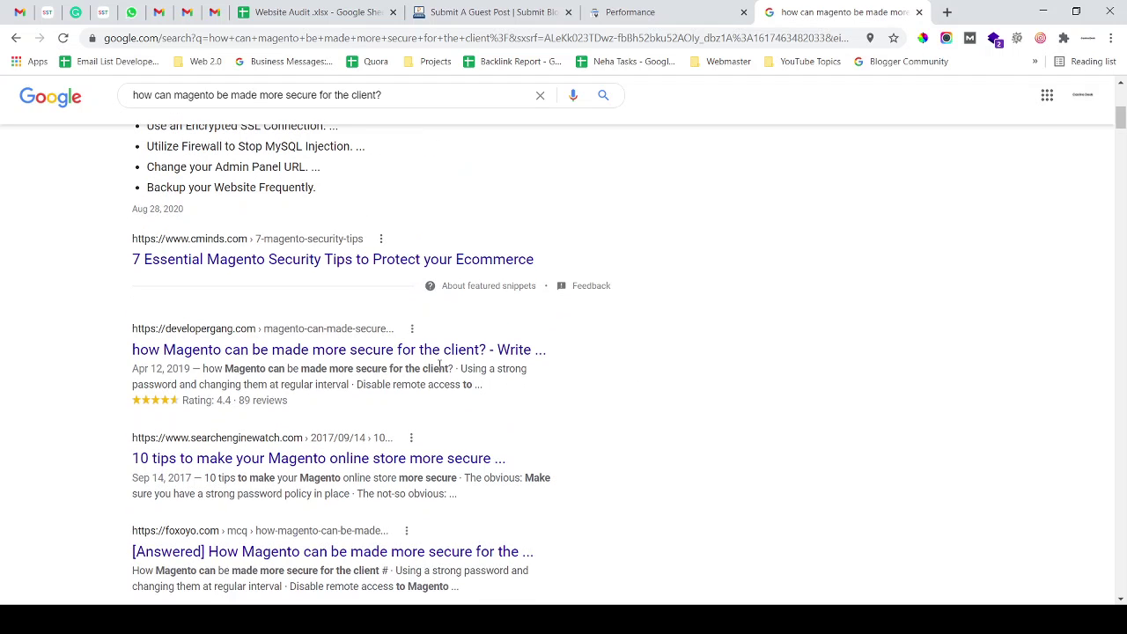
{"action": "left_click", "coordinate": [643, 12]}
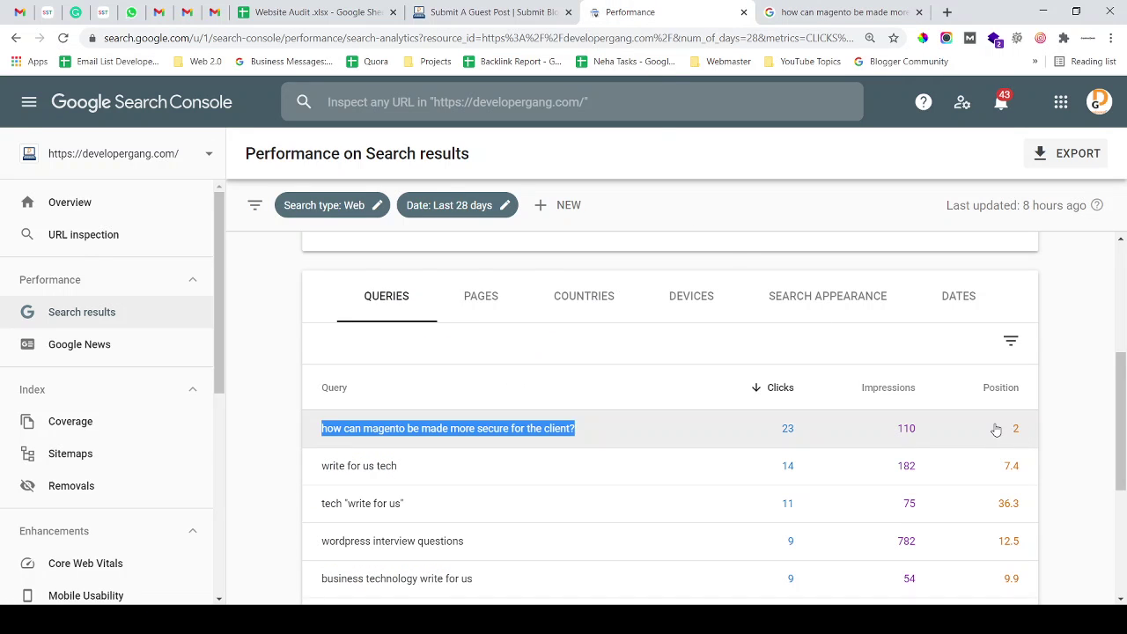
- Look through the entire first page of Google results for the Magento query and return to its beginning
{"action": "left_click", "coordinate": [857, 5]}
{"action": "scroll", "coordinate": [516, 221], "scroll_direction": "up", "scroll_amount": 5}
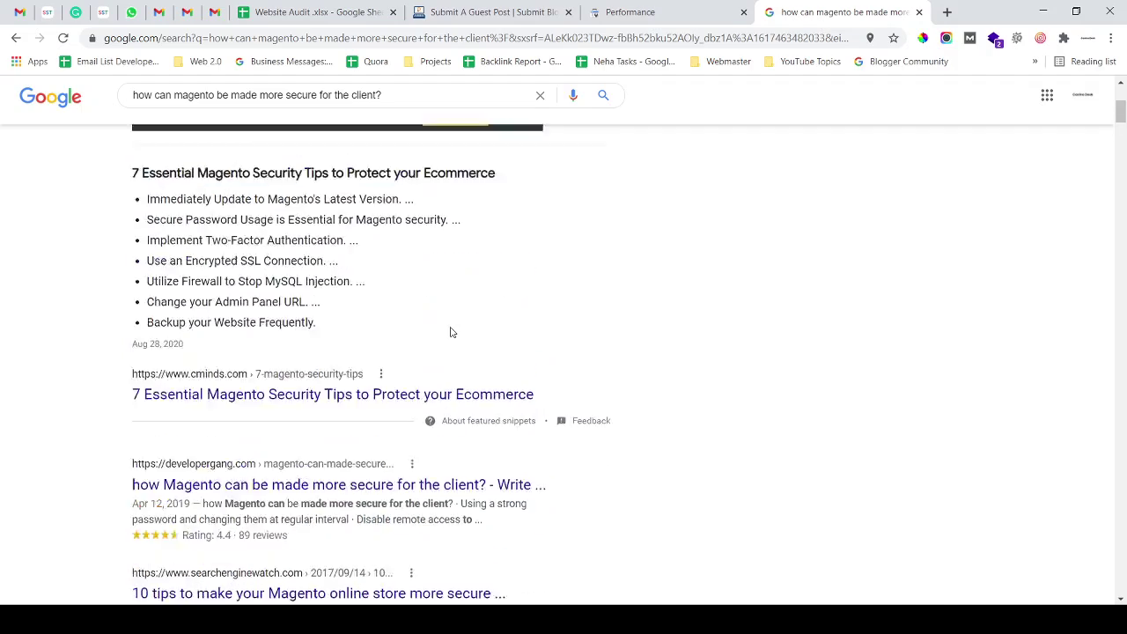
{"action": "scroll", "coordinate": [1099, 293], "scroll_direction": "down", "scroll_amount": 6}
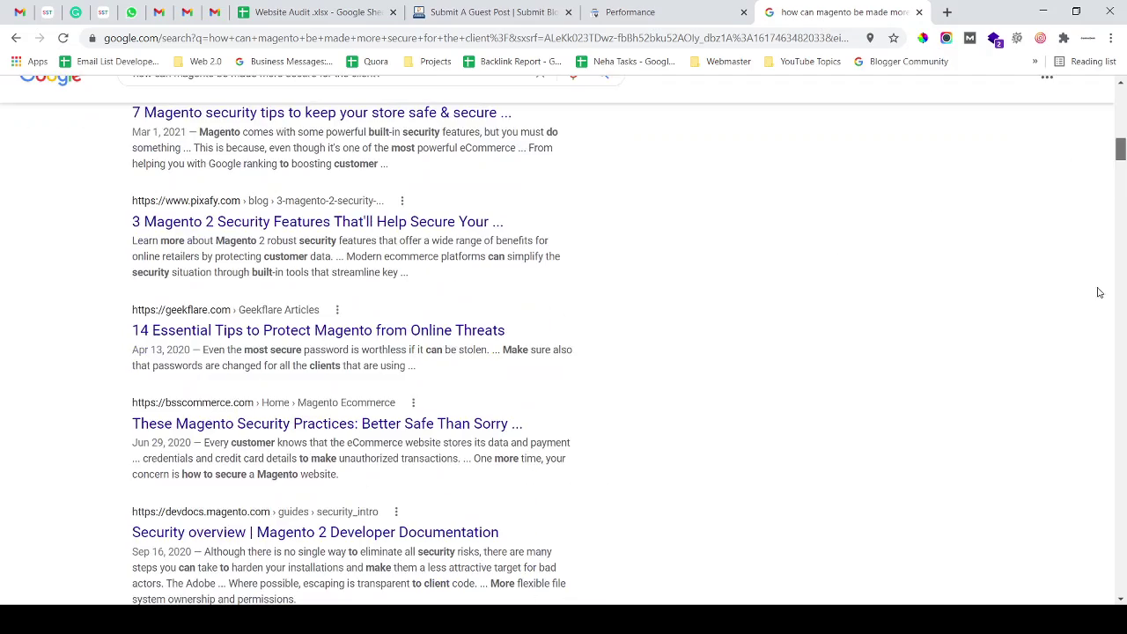
{"action": "left_click", "coordinate": [1120, 574]}
{"action": "left_click_drag", "start_coordinate": [1120, 557], "coordinate": [1122, 596]}
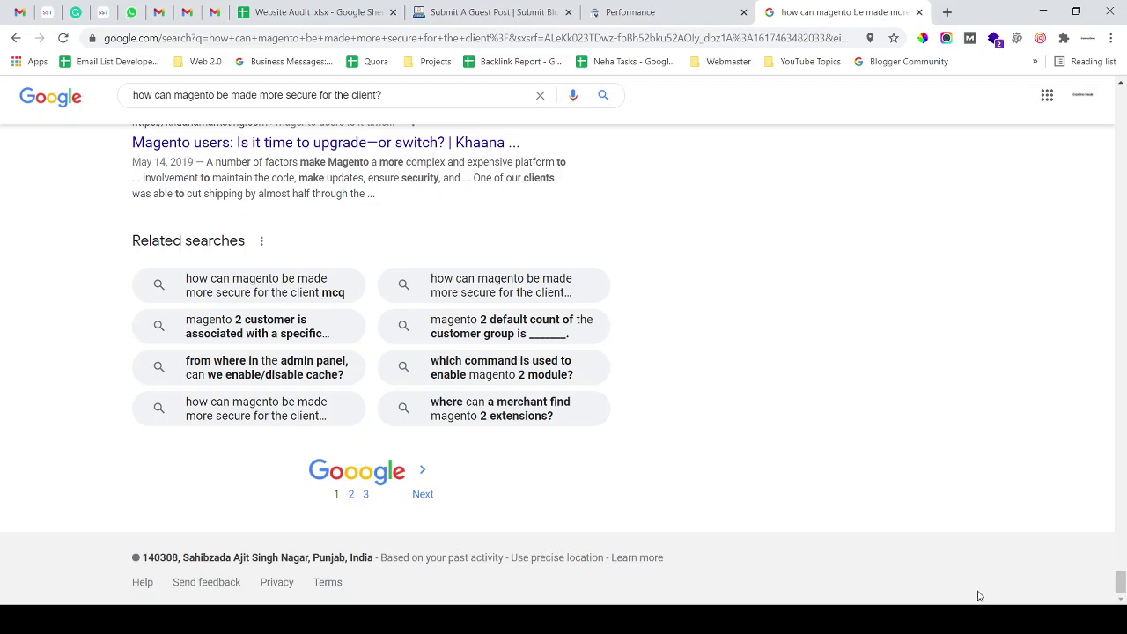
{"action": "left_click_drag", "start_coordinate": [1119, 581], "coordinate": [1119, 101]}
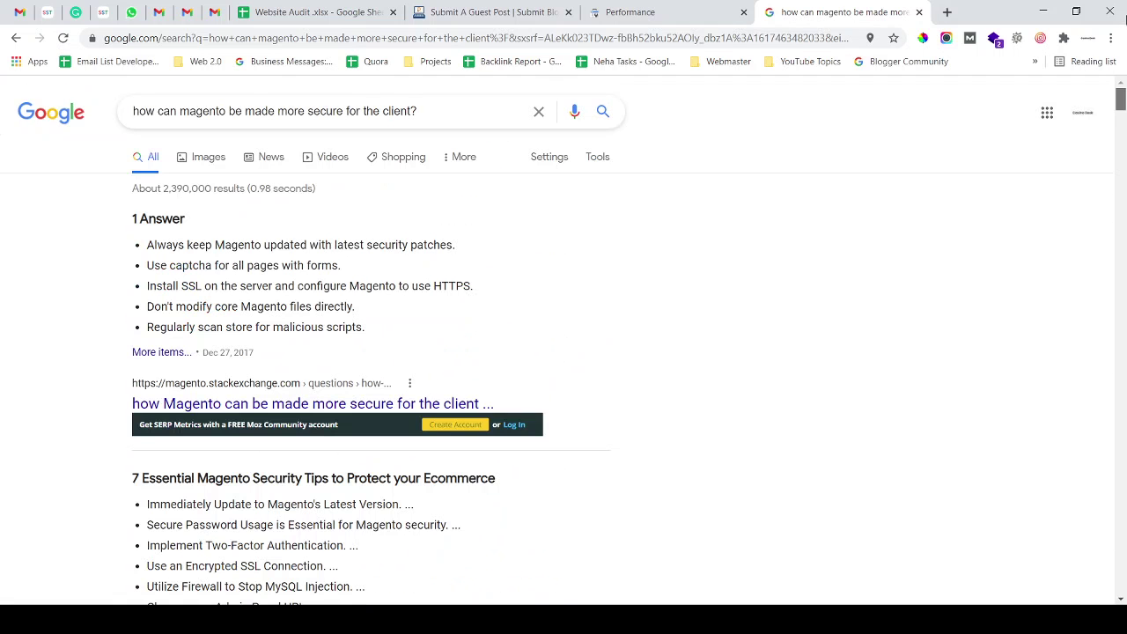
- Return to Search Console and examine the clicks, impressions and position broken down by page
{"action": "left_click", "coordinate": [664, 6]}
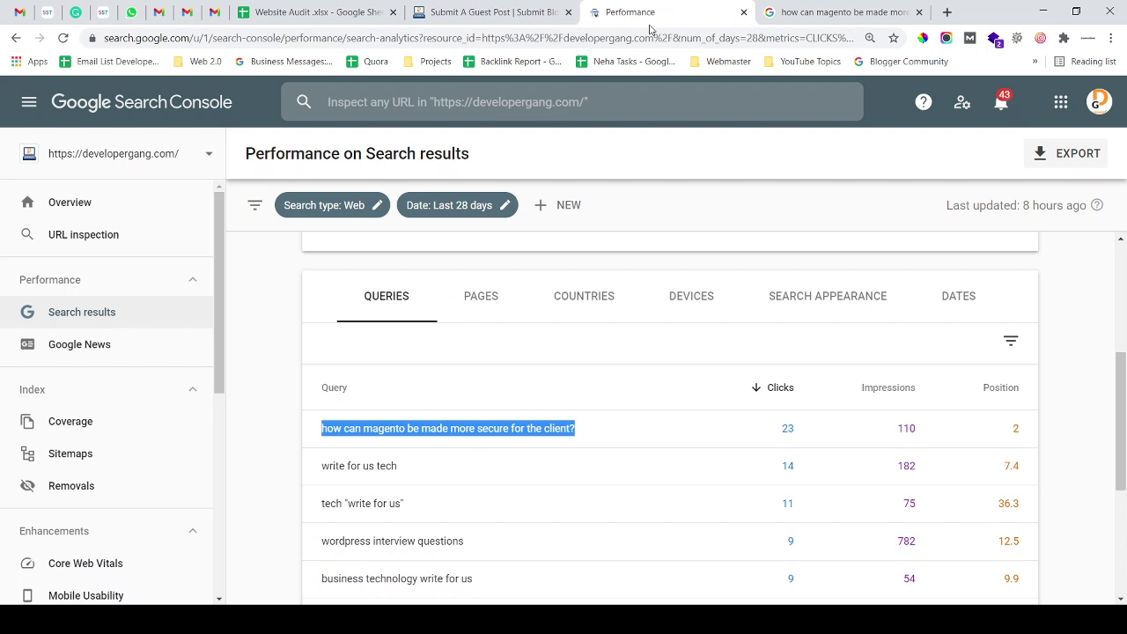
{"action": "left_click", "coordinate": [770, 7]}
{"action": "left_click", "coordinate": [663, 6]}
{"action": "left_click", "coordinate": [1080, 370]}
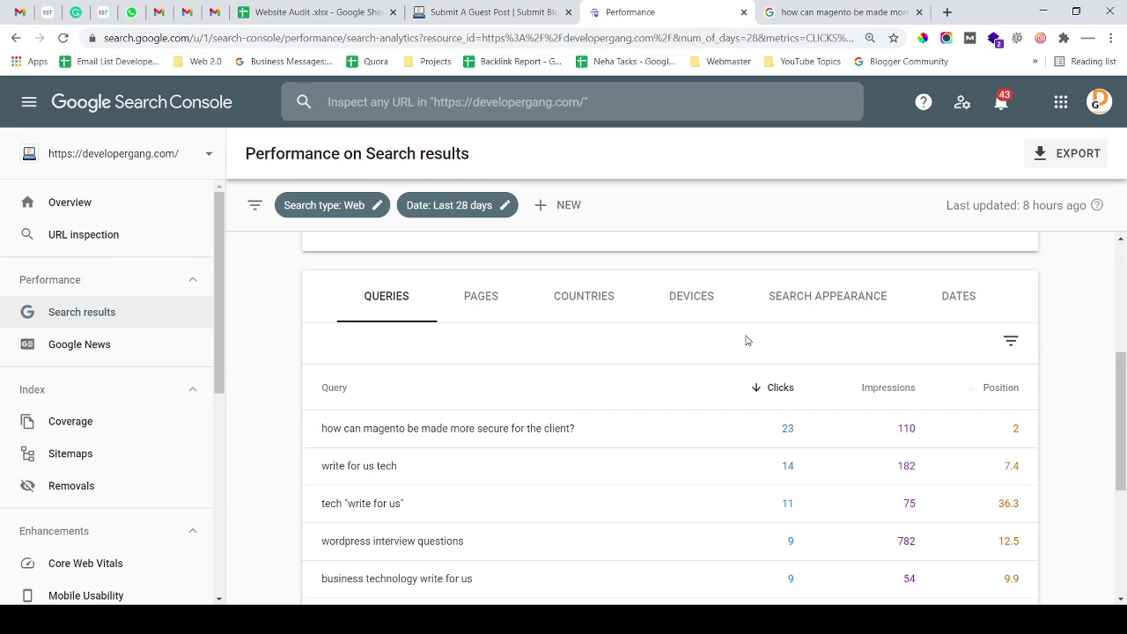
{"action": "left_click", "coordinate": [472, 295]}
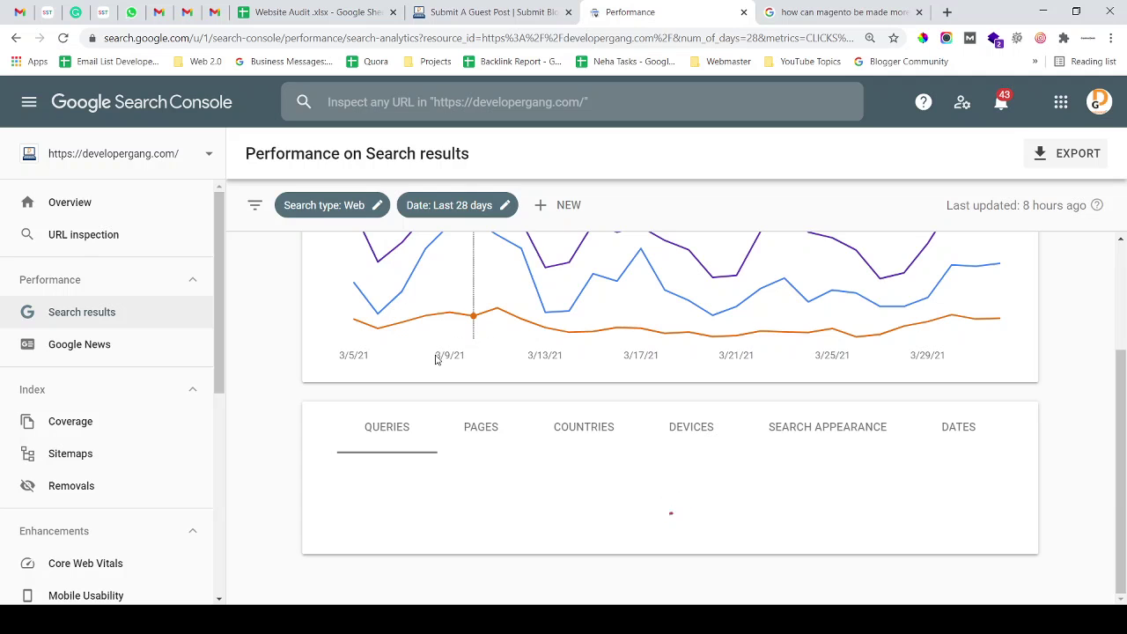
{"action": "scroll", "coordinate": [390, 382], "scroll_direction": "down", "scroll_amount": 1}
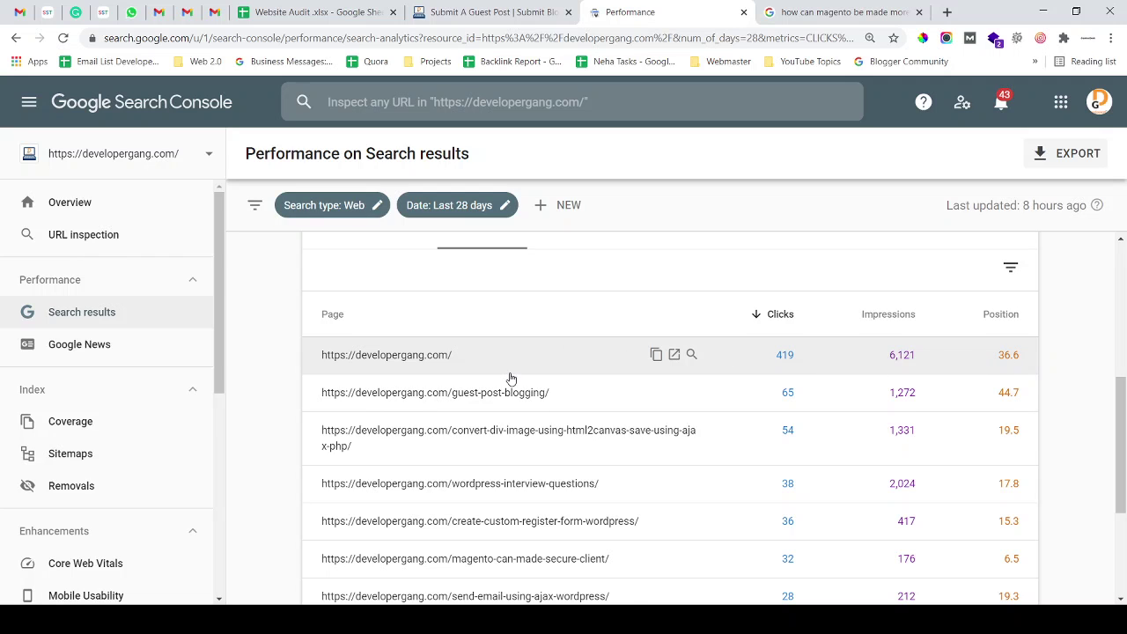
{"action": "scroll", "coordinate": [502, 376], "scroll_direction": "up", "scroll_amount": 1}
- Examine the breakdown by query to the end of the table and view the available rows-per-page choices
{"action": "left_click", "coordinate": [377, 301]}
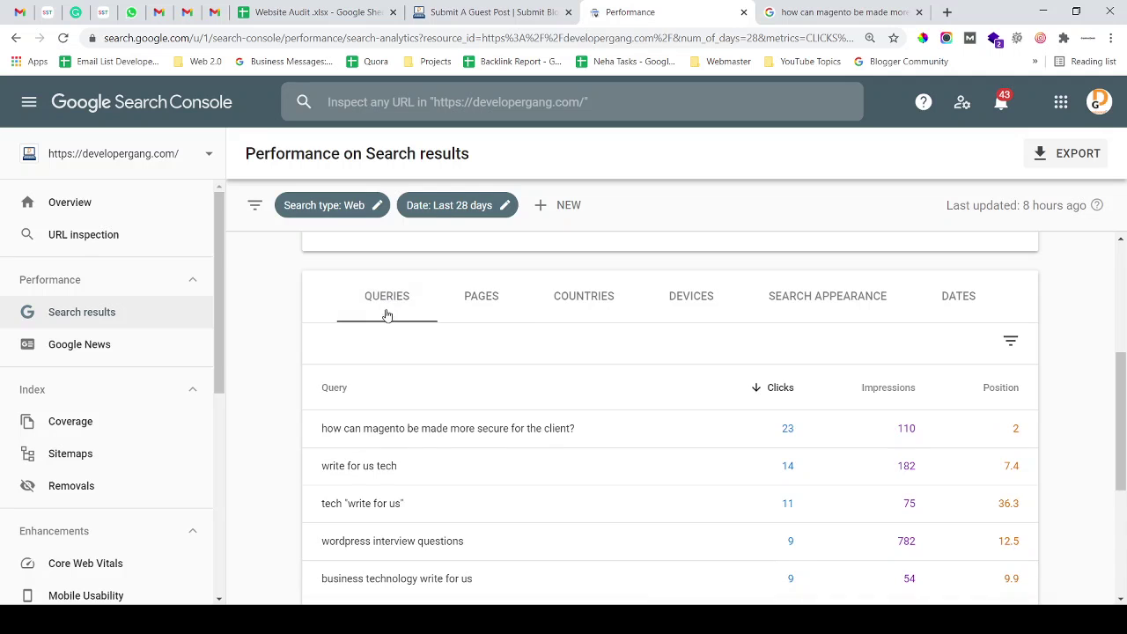
{"action": "scroll", "coordinate": [457, 452], "scroll_direction": "down", "scroll_amount": 1}
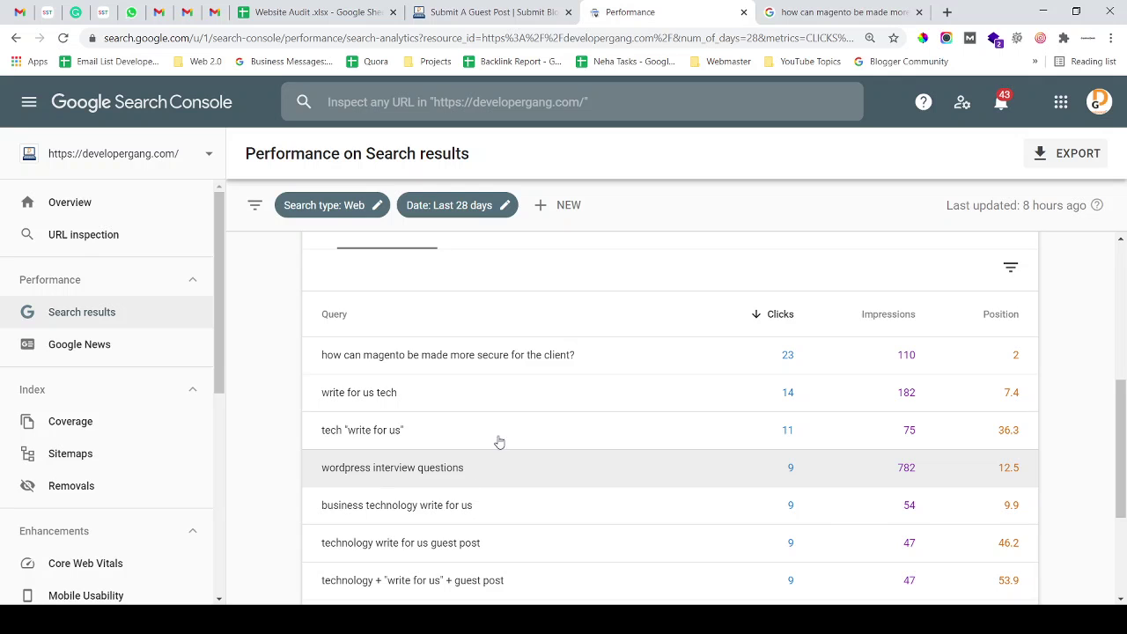
{"action": "scroll", "coordinate": [502, 436], "scroll_direction": "down", "scroll_amount": 1}
{"action": "scroll", "coordinate": [515, 421], "scroll_direction": "down", "scroll_amount": 2}
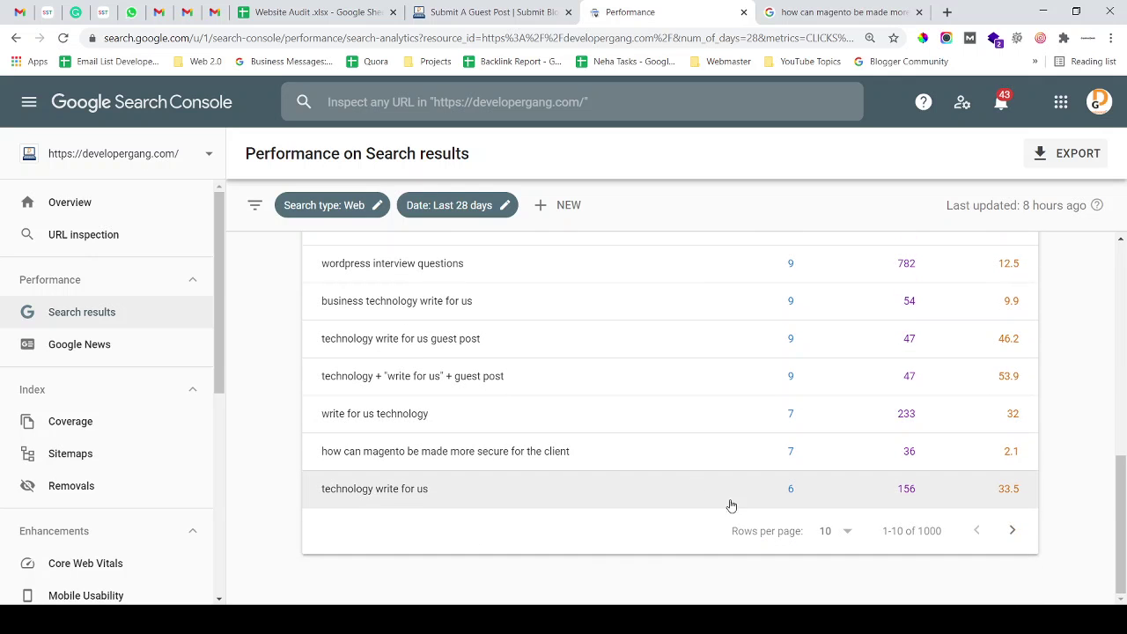
{"action": "left_click", "coordinate": [847, 532]}
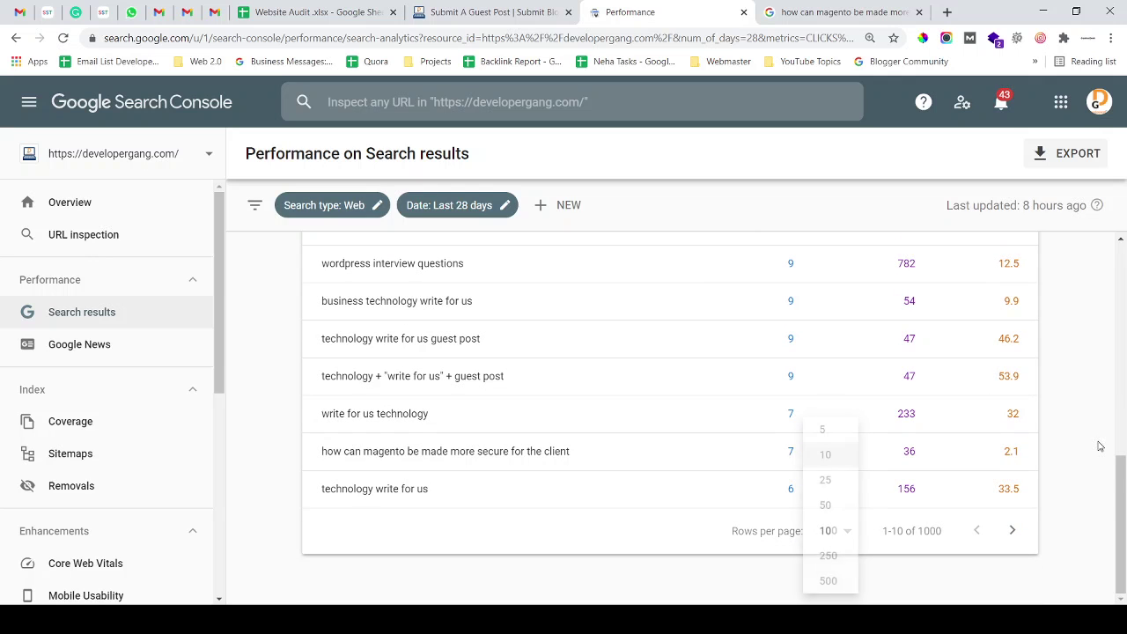
{"action": "left_click", "coordinate": [561, 382]}
{"action": "scroll", "coordinate": [561, 381], "scroll_direction": "up", "scroll_amount": 5}
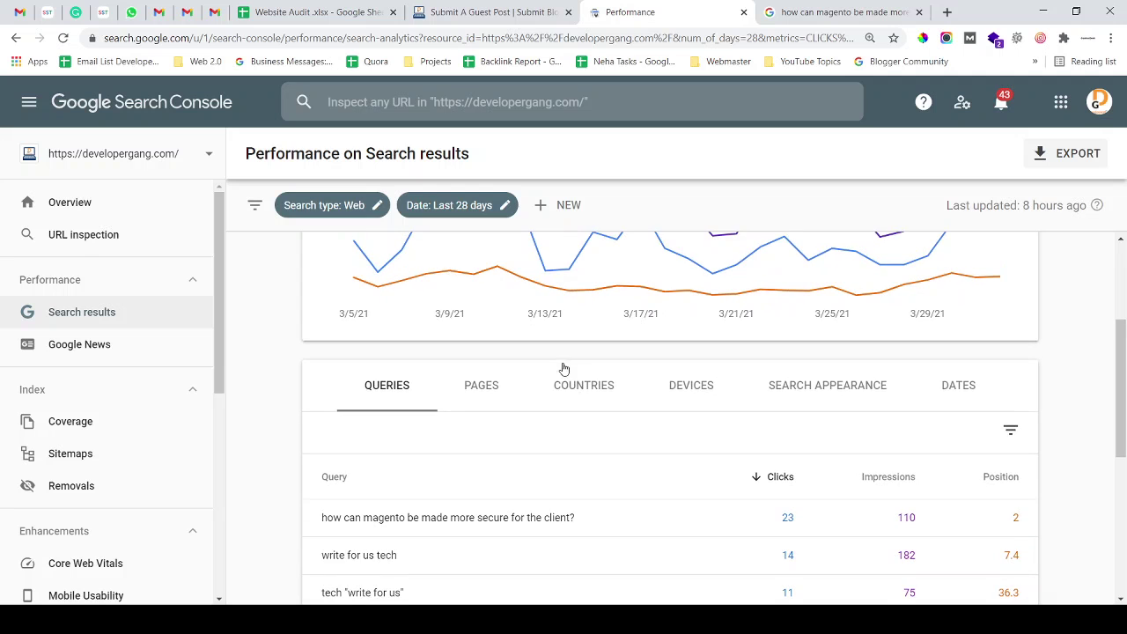
{"action": "scroll", "coordinate": [561, 361], "scroll_direction": "up", "scroll_amount": 1}
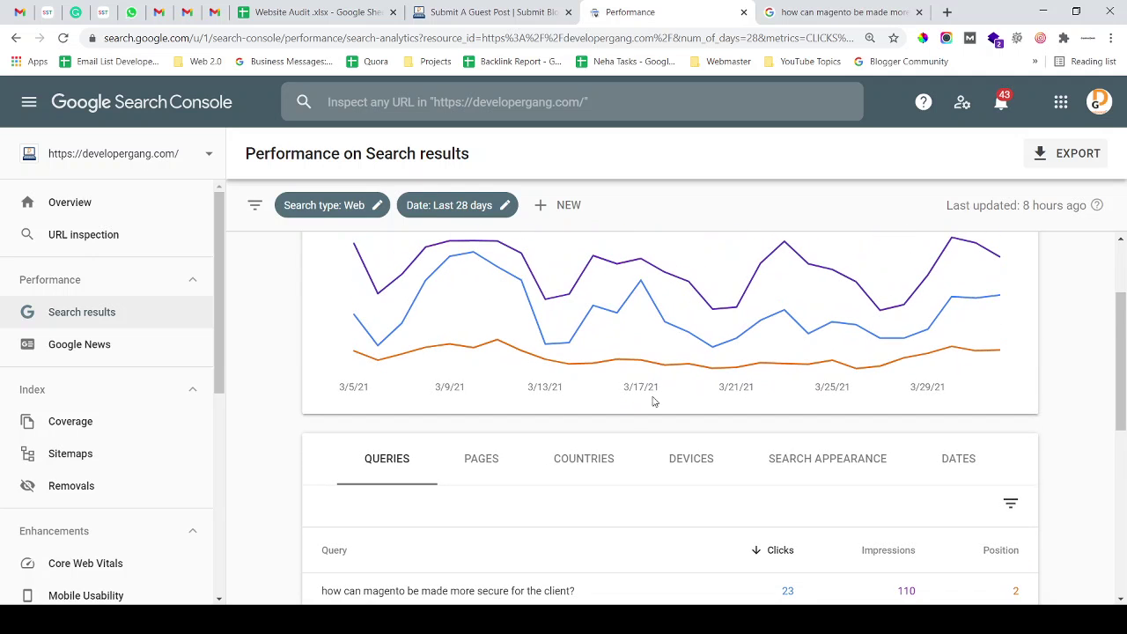
- Examine the site's search performance broken down by country and by device
{"action": "left_click", "coordinate": [576, 460]}
{"action": "scroll", "coordinate": [678, 379], "scroll_direction": "down", "scroll_amount": 2}
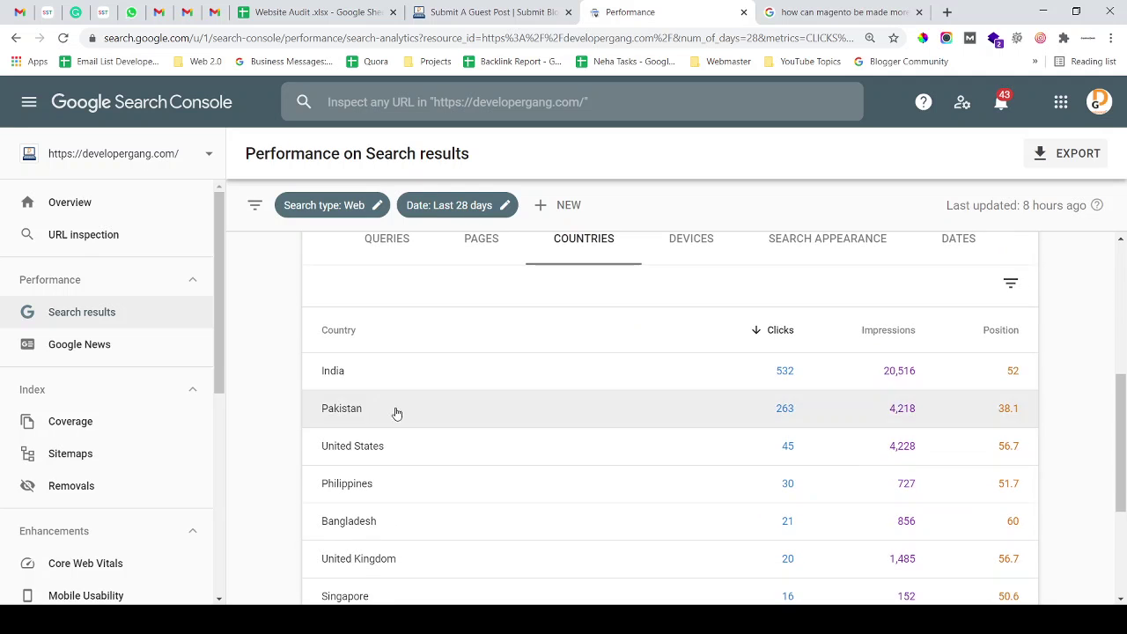
{"action": "scroll", "coordinate": [602, 406], "scroll_direction": "up", "scroll_amount": 1}
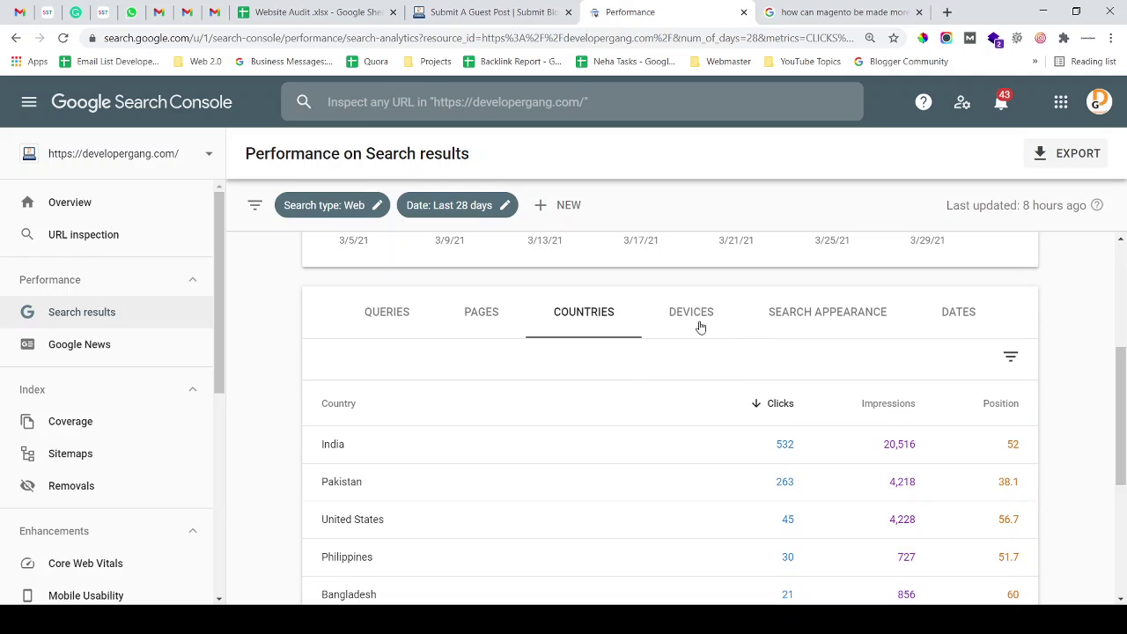
{"action": "left_click", "coordinate": [699, 324]}
{"action": "scroll", "coordinate": [528, 413], "scroll_direction": "down", "scroll_amount": 1}
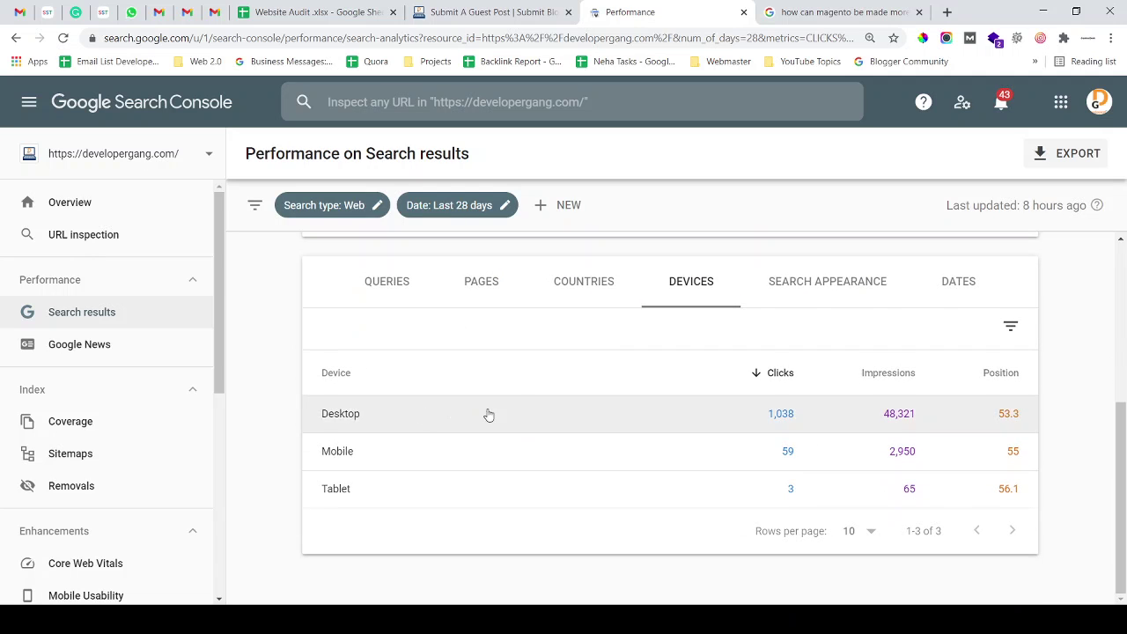
- Examine the site's performance by search appearance and return to the Google results for the Magento query
{"action": "left_click", "coordinate": [835, 294]}
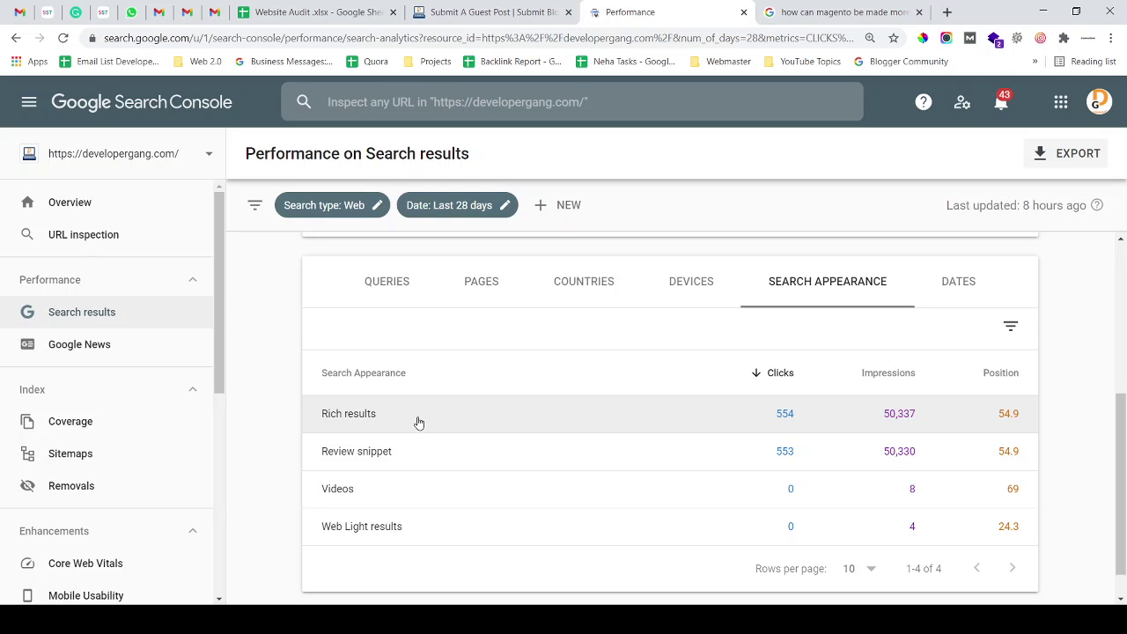
{"action": "left_click", "coordinate": [776, 13]}
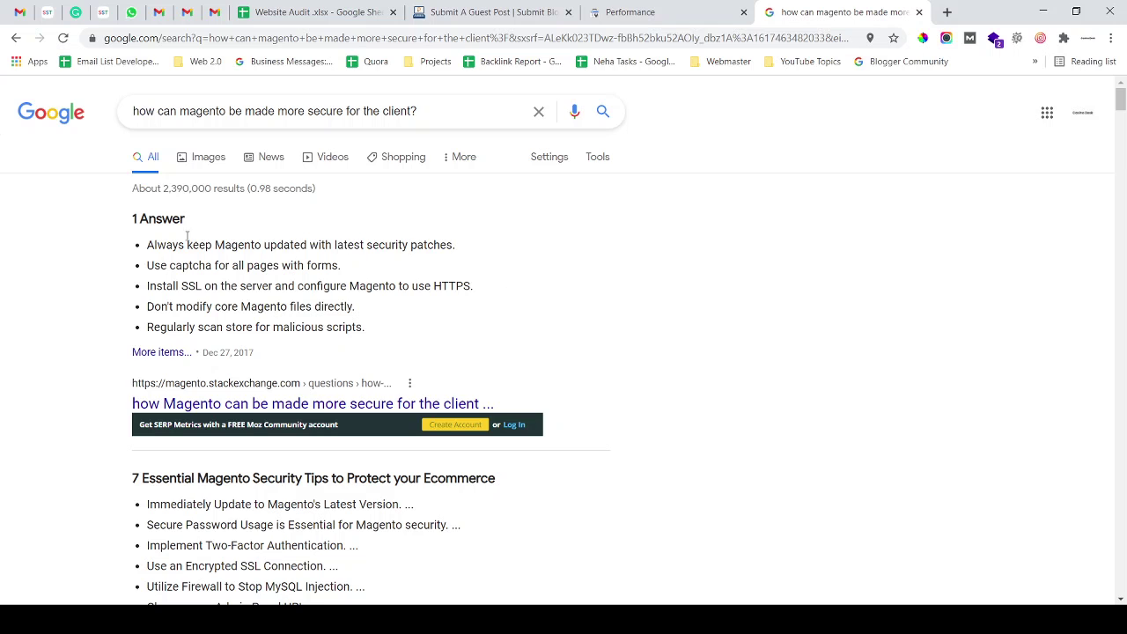
- Return to Search Console, examine the search performance broken down by date and open the property's Overview
{"action": "left_click_drag", "start_coordinate": [151, 240], "coordinate": [161, 265]}
{"action": "left_click", "coordinate": [638, 15]}
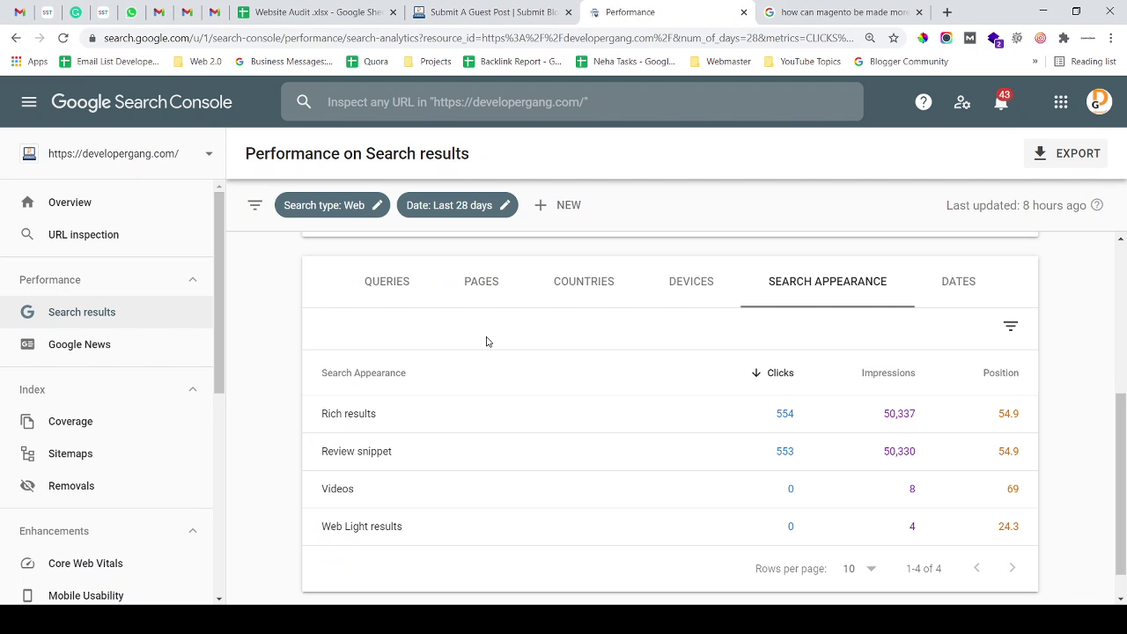
{"action": "left_click", "coordinate": [960, 280]}
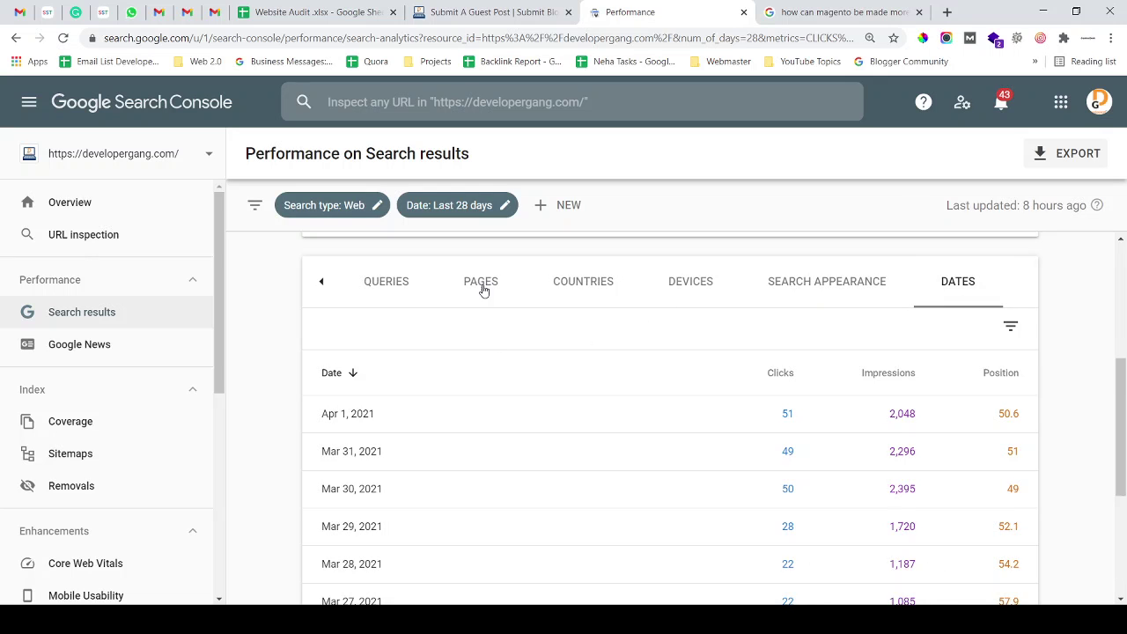
{"action": "mouse_move", "coordinate": [217, 233]}
{"action": "left_mouse_down"}
{"action": "mouse_move", "coordinate": [215, 292]}
{"action": "mouse_move", "coordinate": [224, 229]}
{"action": "left_mouse_up"}
{"action": "scroll", "coordinate": [189, 221], "scroll_direction": "up", "scroll_amount": 1}
{"action": "left_click", "coordinate": [123, 207]}
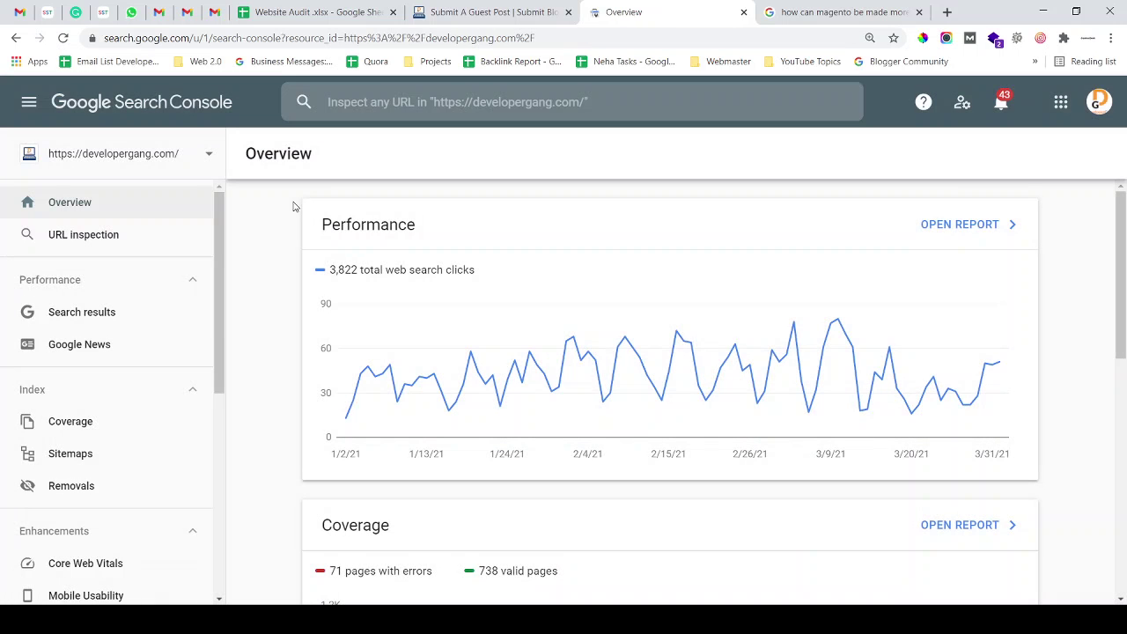
{"action": "left_click", "coordinate": [456, 6]}
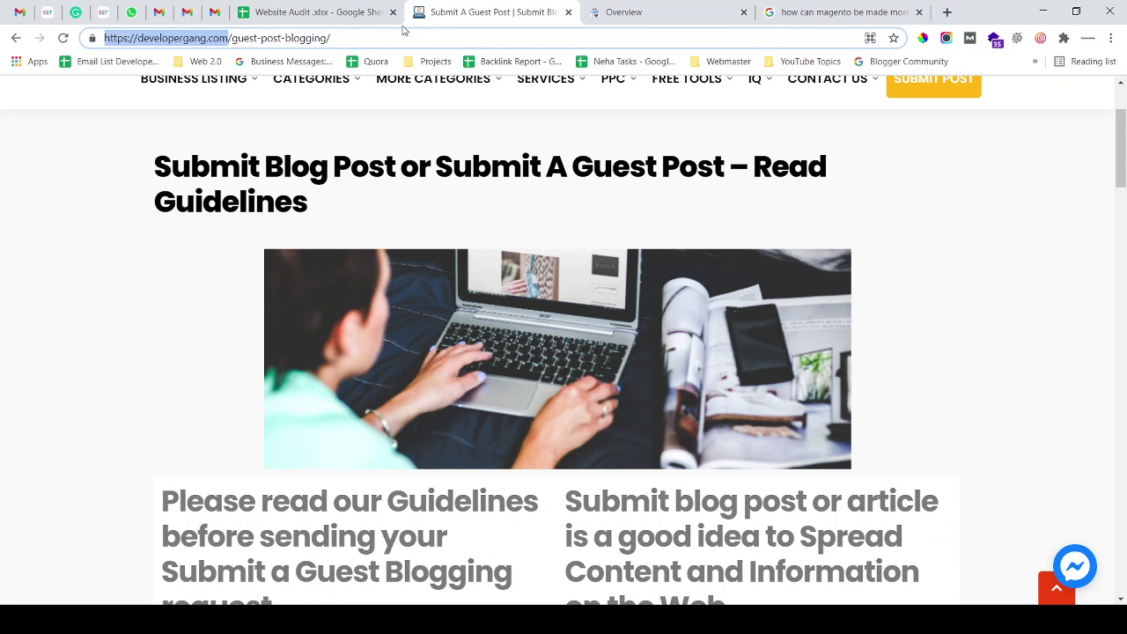
{"action": "left_click", "coordinate": [355, 35]}
{"action": "left_click", "coordinate": [355, 36]}
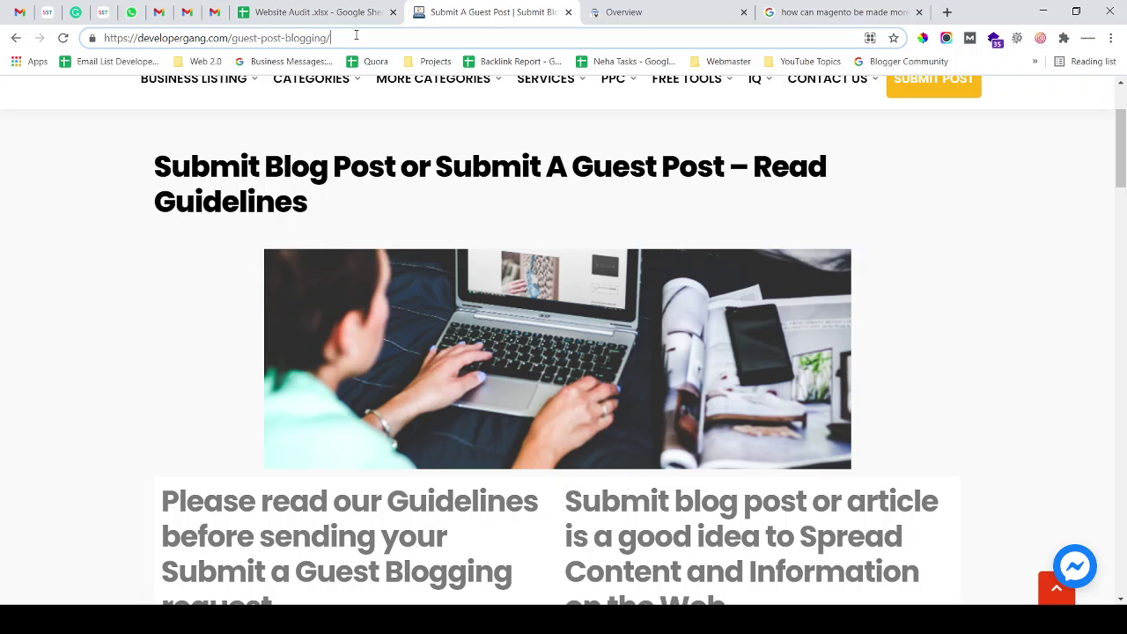
{"action": "left_click", "coordinate": [356, 35]}
{"action": "left_click", "coordinate": [350, 34]}
{"action": "key", "text": "Home"}
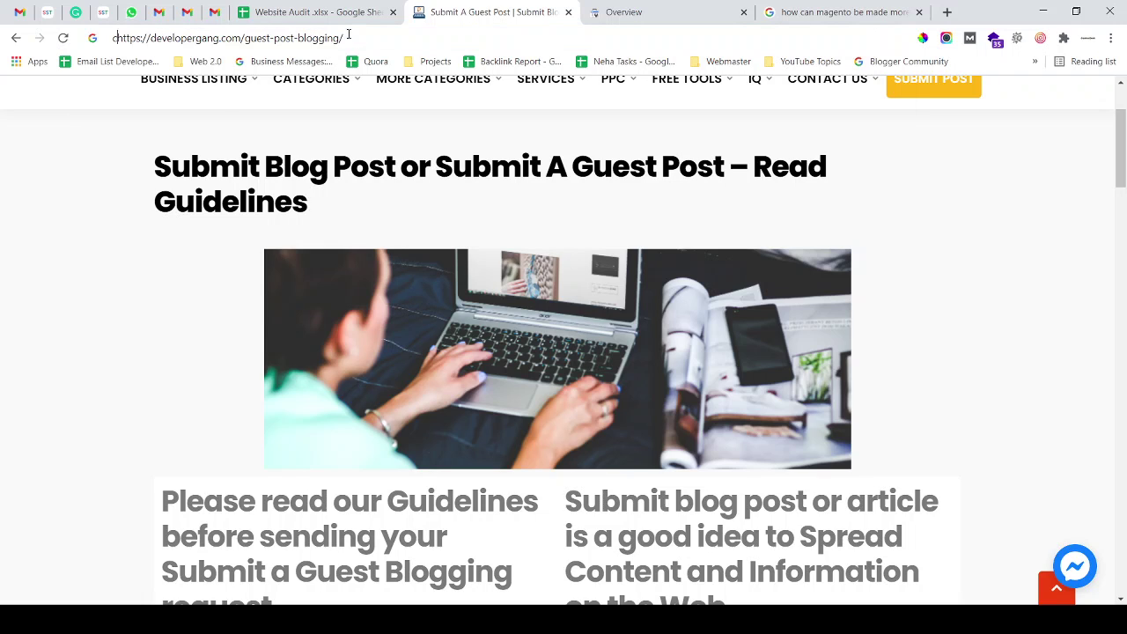
{"action": "type", "text": "cache:"}
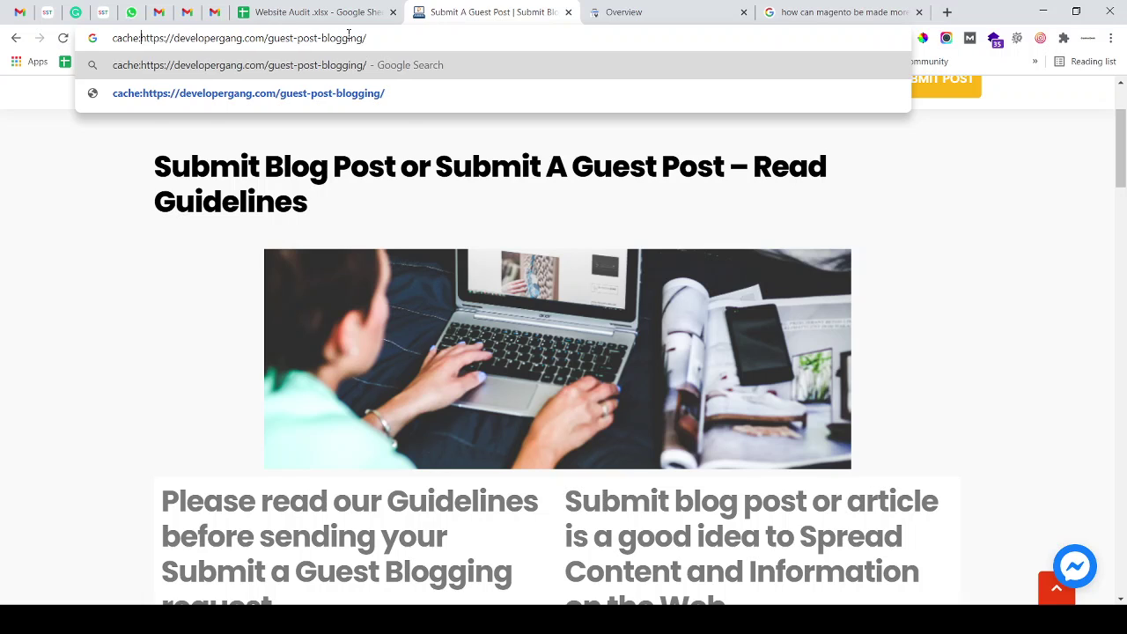
{"action": "key", "text": "Return"}
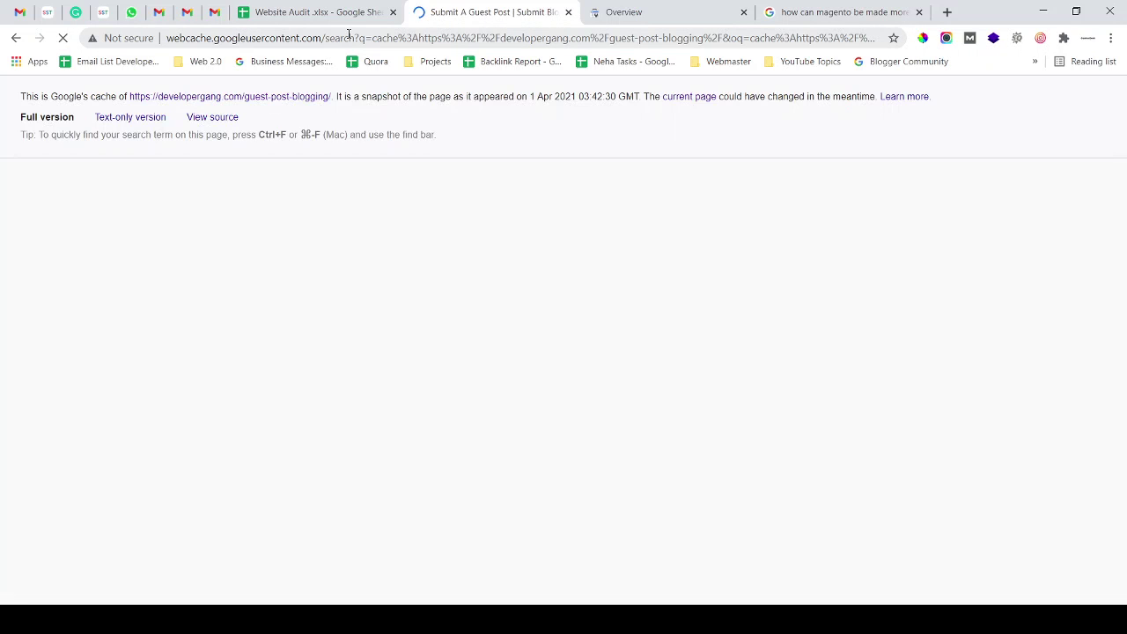
- Examine the snapshot date in the cached page's notice and dismiss the site's notification request
{"action": "left_click_drag", "start_coordinate": [552, 99], "coordinate": [489, 98]}
{"action": "left_click", "coordinate": [540, 98]}
{"action": "left_click_drag", "start_coordinate": [564, 100], "coordinate": [522, 107]}
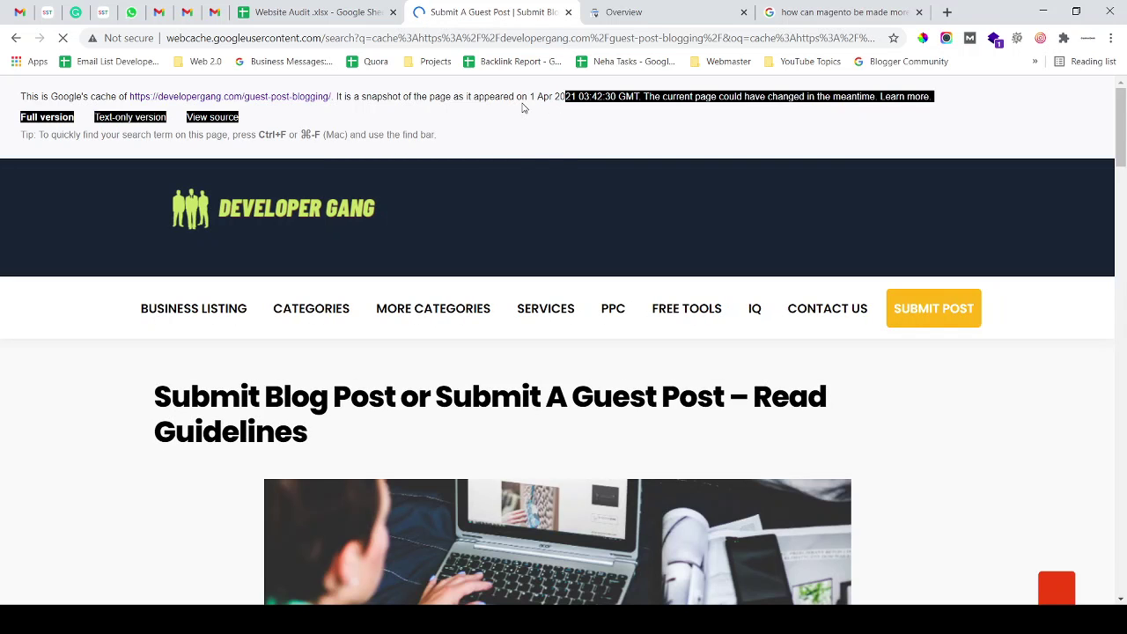
{"action": "left_click", "coordinate": [529, 104]}
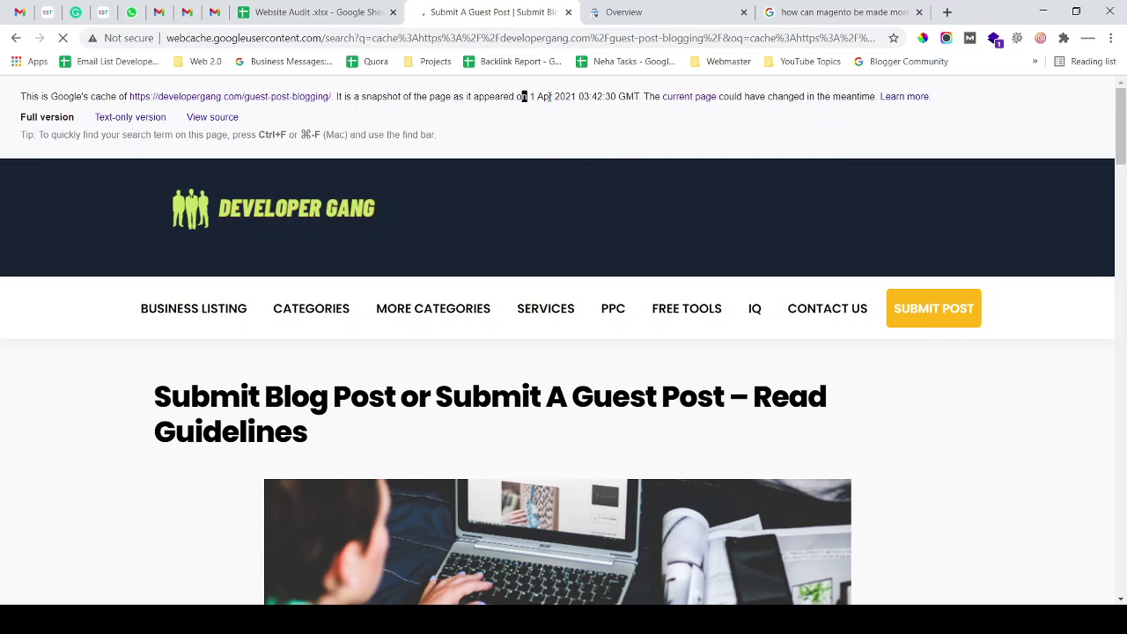
{"action": "left_click", "coordinate": [568, 97]}
{"action": "left_click_drag", "start_coordinate": [372, 95], "coordinate": [504, 97]}
{"action": "left_click", "coordinate": [521, 110]}
{"action": "left_click_drag", "start_coordinate": [382, 97], "coordinate": [373, 99]}
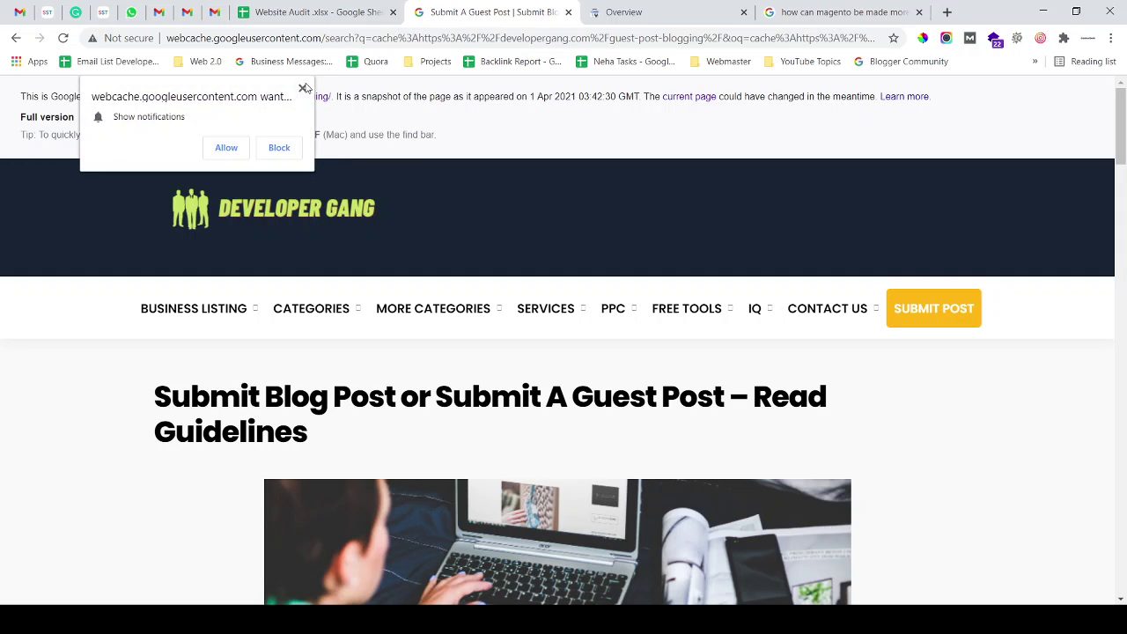
{"action": "left_click", "coordinate": [303, 89]}
{"action": "left_click_drag", "start_coordinate": [516, 97], "coordinate": [453, 106]}
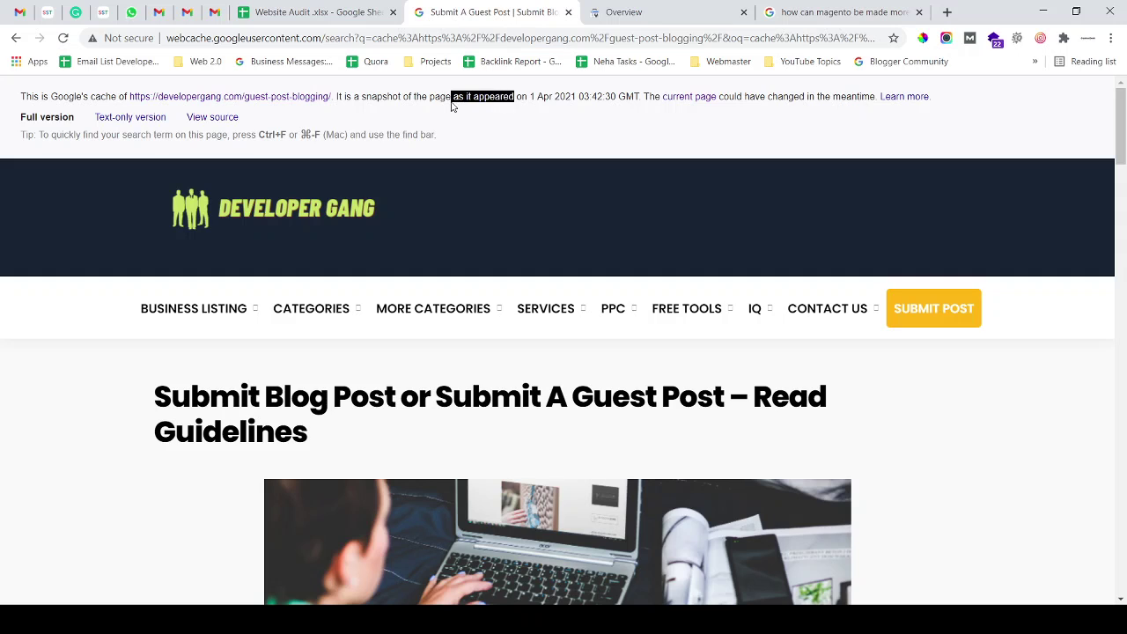
{"action": "left_click_drag", "start_coordinate": [556, 95], "coordinate": [430, 98]}
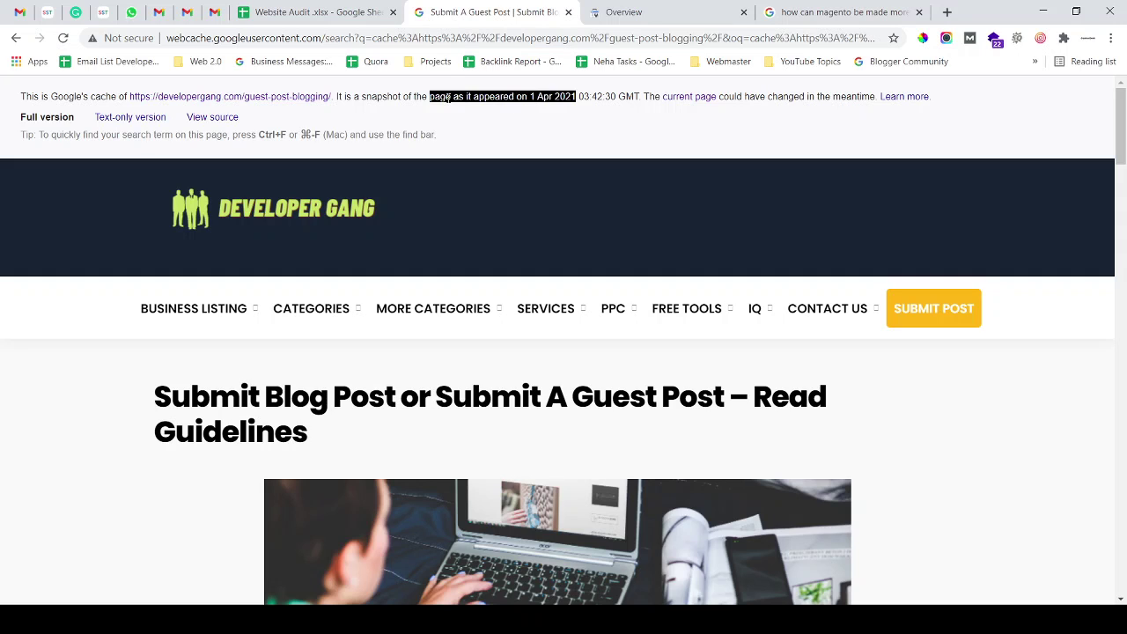
{"action": "left_click_drag", "start_coordinate": [560, 97], "coordinate": [451, 99]}
{"action": "left_click", "coordinate": [494, 98]}
{"action": "left_click_drag", "start_coordinate": [565, 96], "coordinate": [445, 100]}
{"action": "left_click", "coordinate": [482, 94]}
{"action": "left_click", "coordinate": [15, 40]}
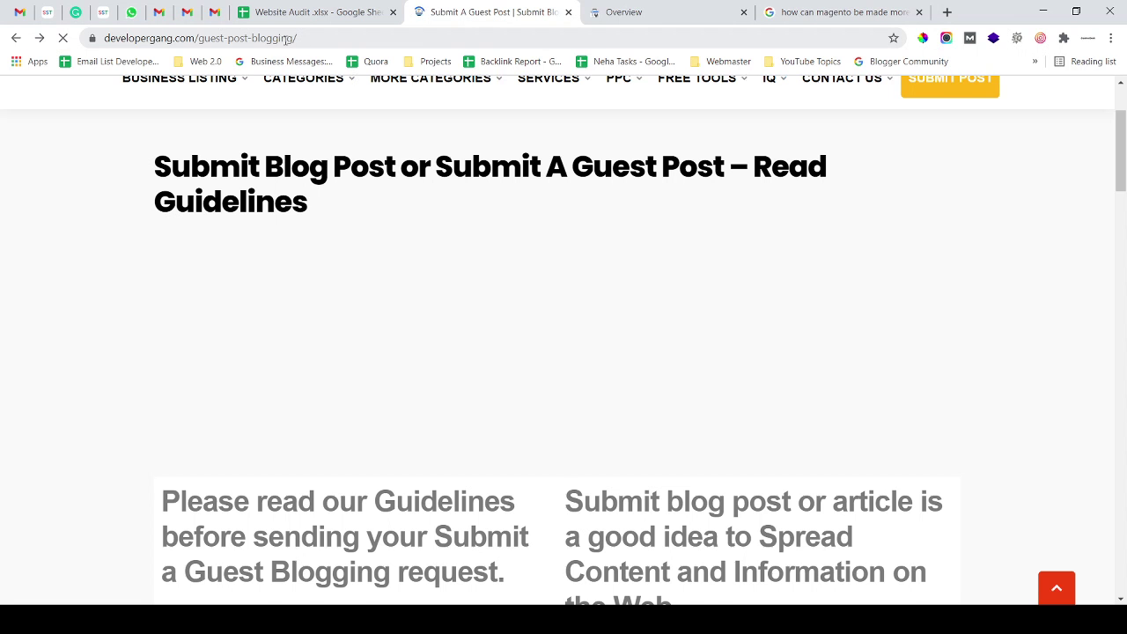
{"action": "left_click", "coordinate": [345, 37]}
{"action": "key", "text": "ctrl+c"}
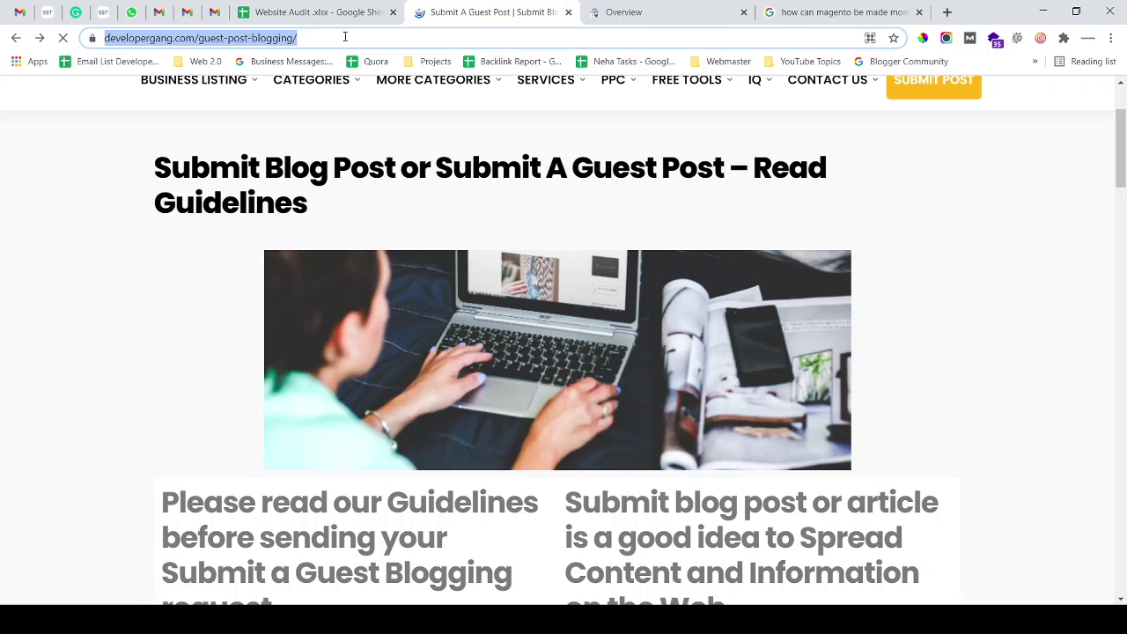
{"action": "left_click", "coordinate": [654, 11]}
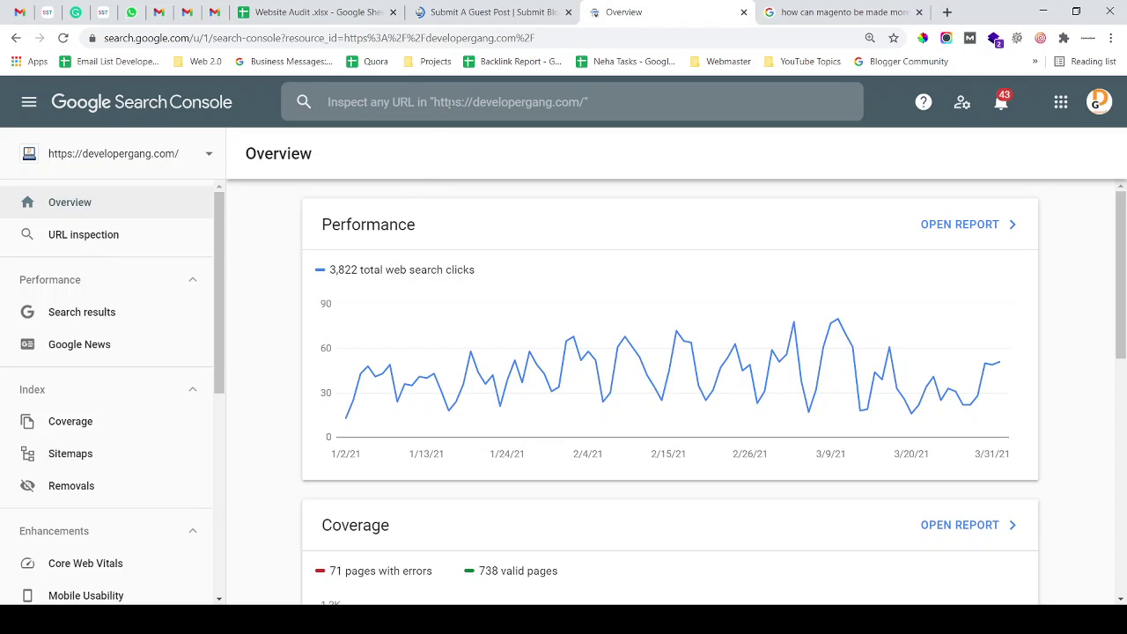
{"action": "left_click", "coordinate": [449, 102]}
{"action": "key", "text": "ctrl+v"}
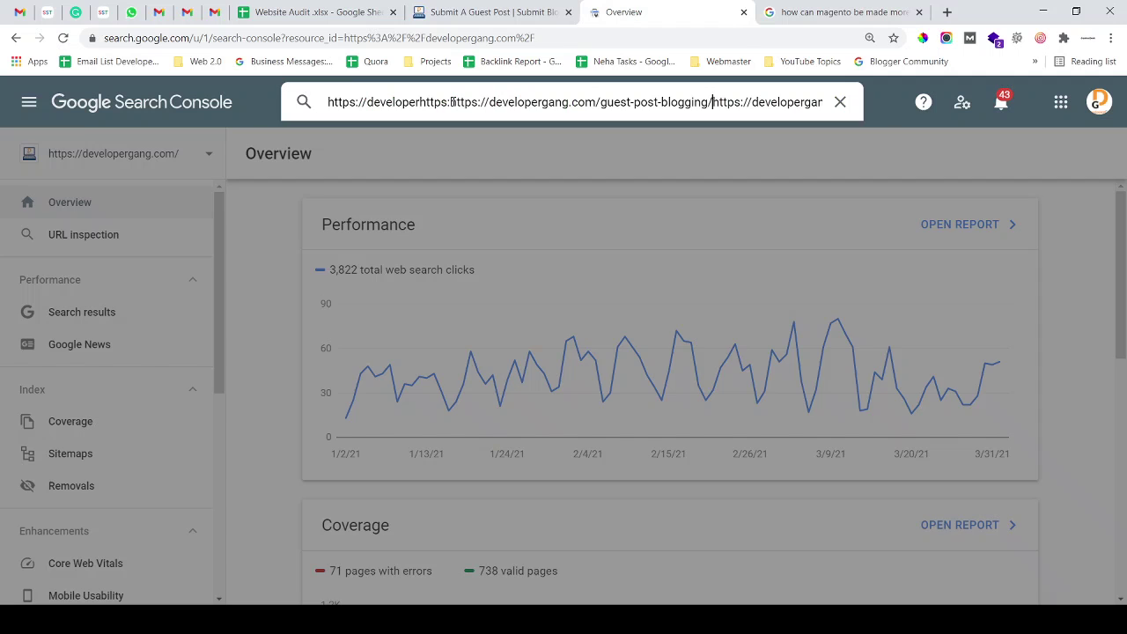
{"action": "key", "text": "ctrl+a"}
{"action": "key", "text": "ctrl+v"}
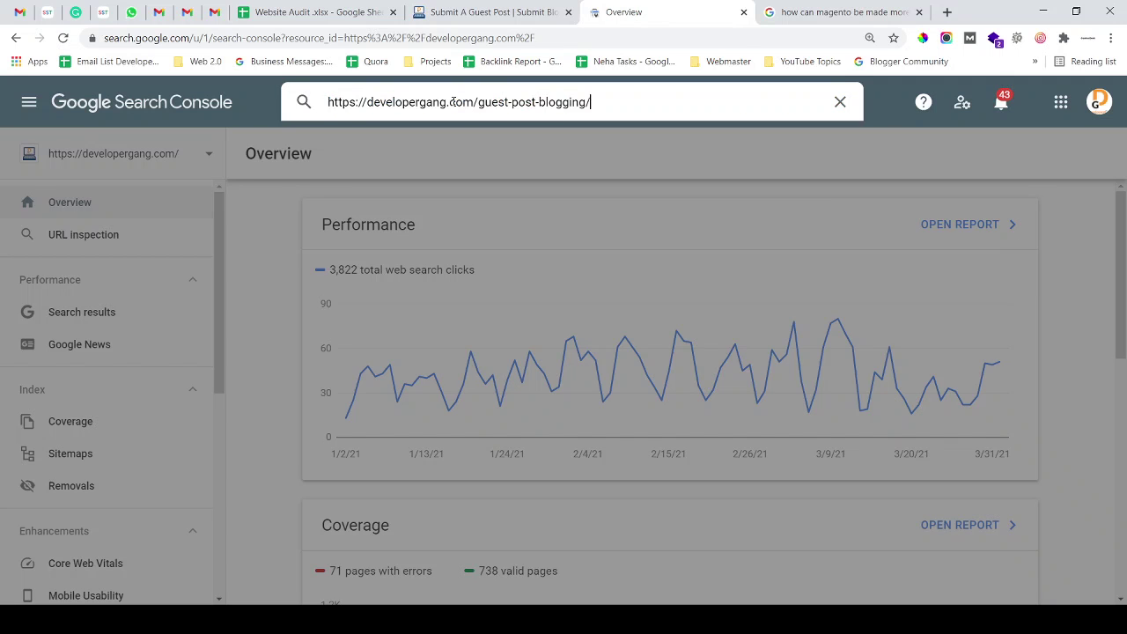
{"action": "key", "text": "Return"}
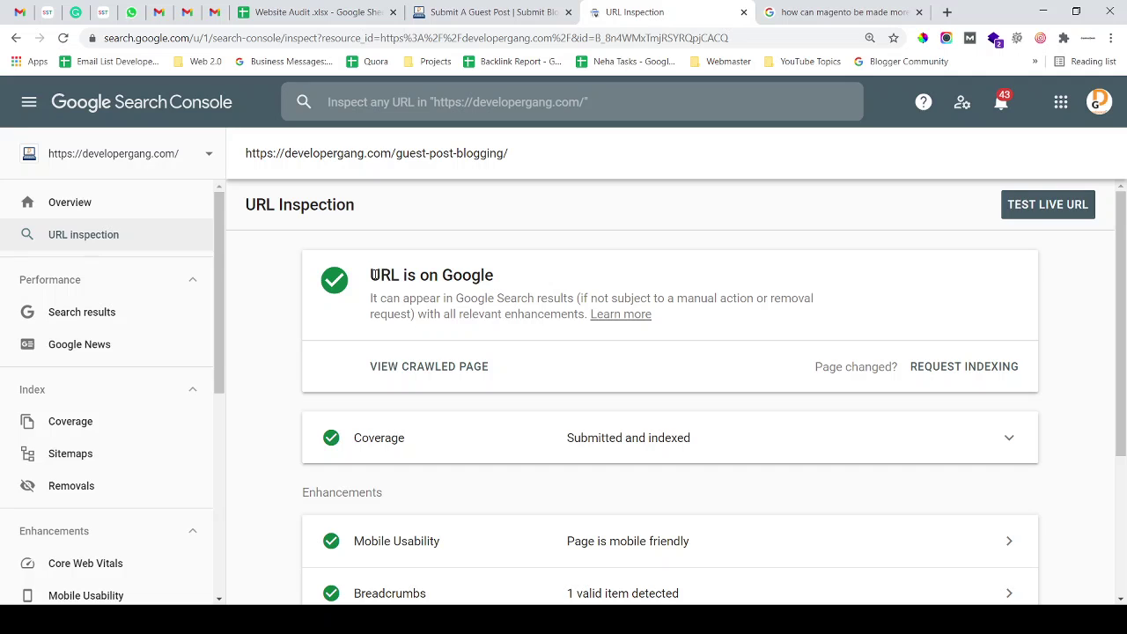
- Read the inspected page's index status, start an indexing request for it and cancel the live test
{"action": "left_click_drag", "start_coordinate": [373, 275], "coordinate": [428, 279]}
{"action": "left_click", "coordinate": [483, 275]}
{"action": "left_click", "coordinate": [390, 276]}
{"action": "left_click", "coordinate": [428, 278]}
{"action": "left_click", "coordinate": [971, 373]}
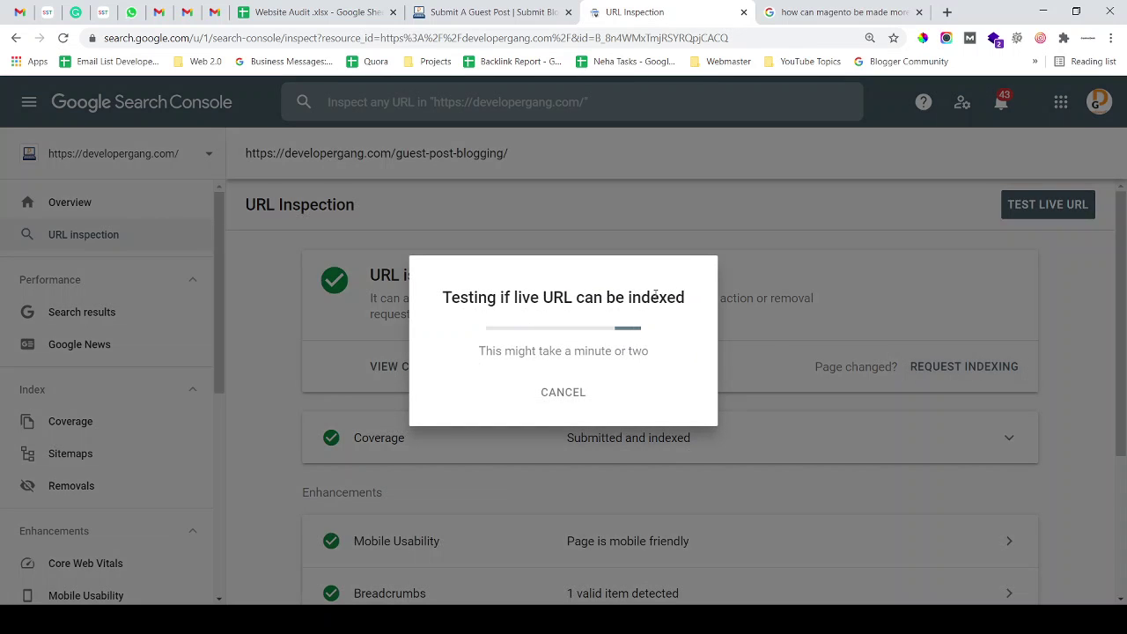
{"action": "left_click", "coordinate": [563, 393]}
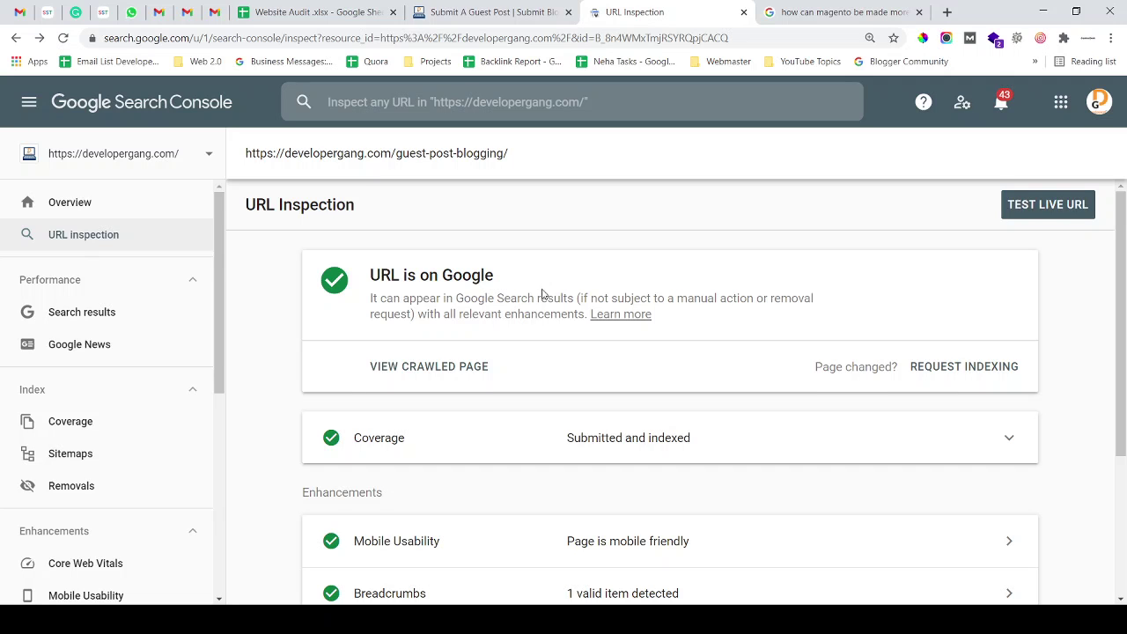
- Check the guest post page's address on the website and return to its URL inspection
{"action": "scroll", "coordinate": [542, 299], "scroll_direction": "down", "scroll_amount": 1}
{"action": "scroll", "coordinate": [550, 308], "scroll_direction": "up", "scroll_amount": 1}
{"action": "left_click", "coordinate": [532, 101]}
{"action": "left_click", "coordinate": [493, 11]}
{"action": "left_click", "coordinate": [294, 38]}
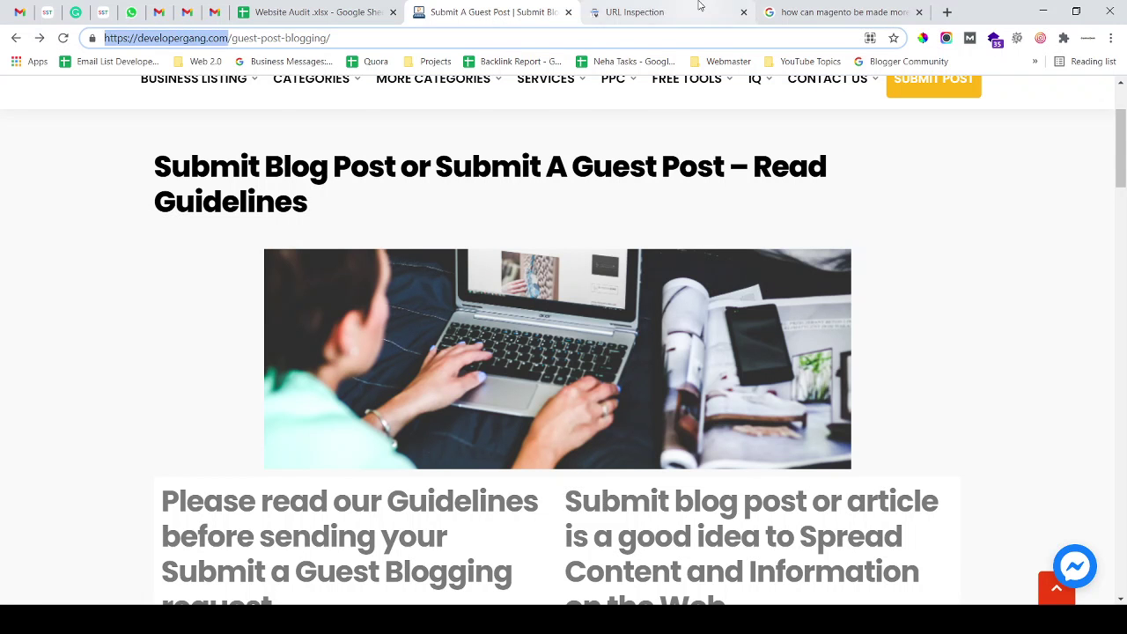
{"action": "left_click", "coordinate": [634, 11]}
{"action": "left_click", "coordinate": [948, 307]}
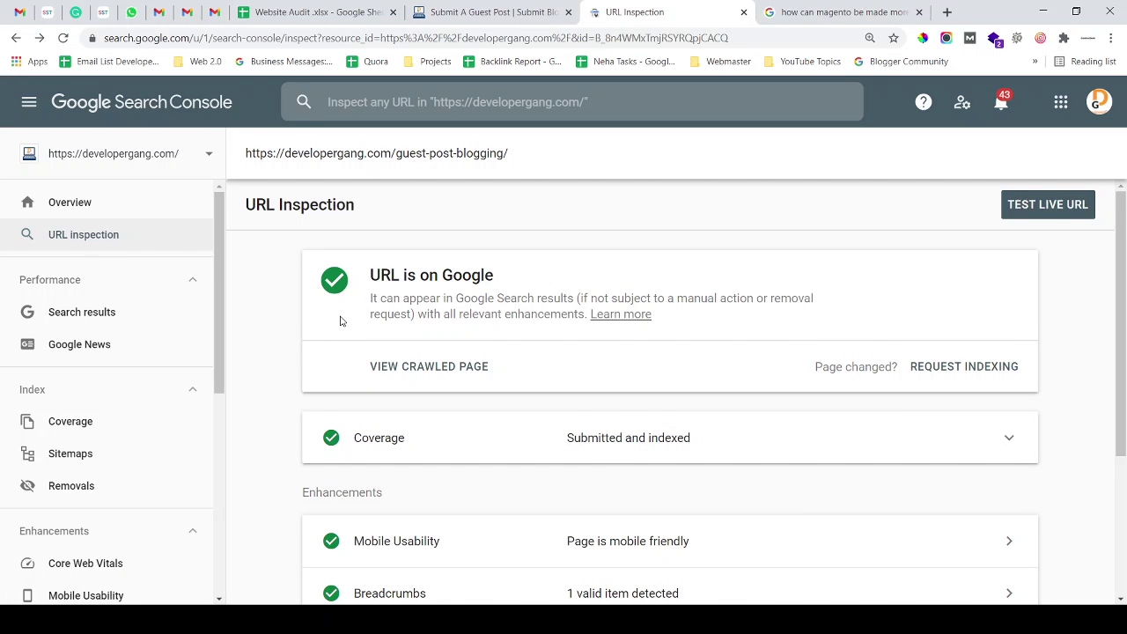
- Examine the inspected page's coverage and enhancement results and open the property's Sitemaps report
{"action": "scroll", "coordinate": [342, 320], "scroll_direction": "down", "scroll_amount": 3}
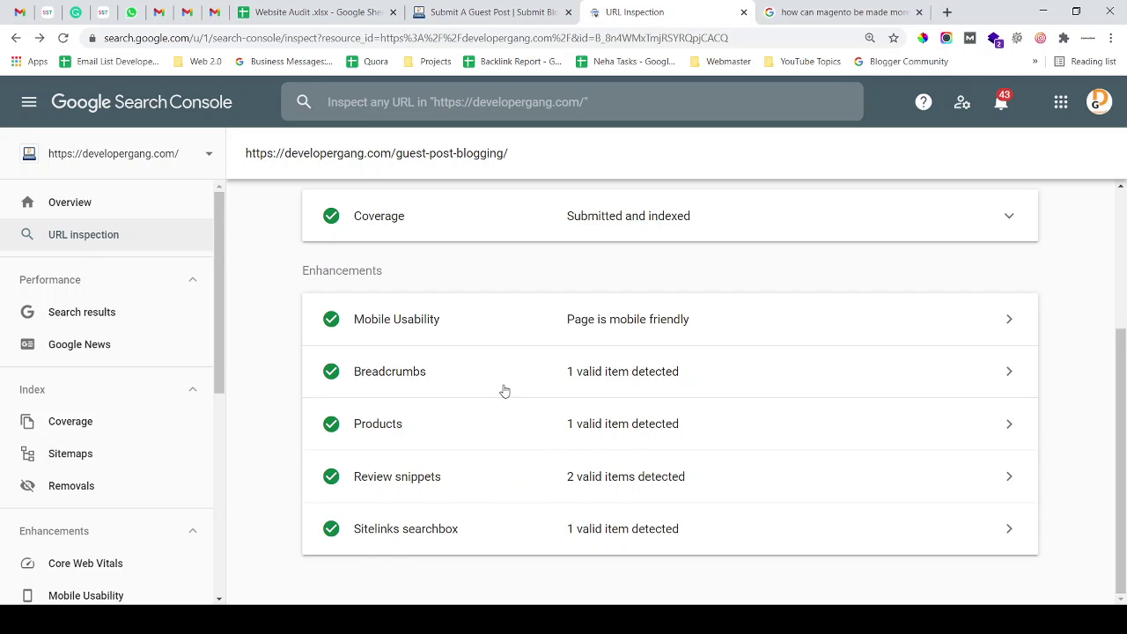
{"action": "scroll", "coordinate": [588, 377], "scroll_direction": "up", "scroll_amount": 2}
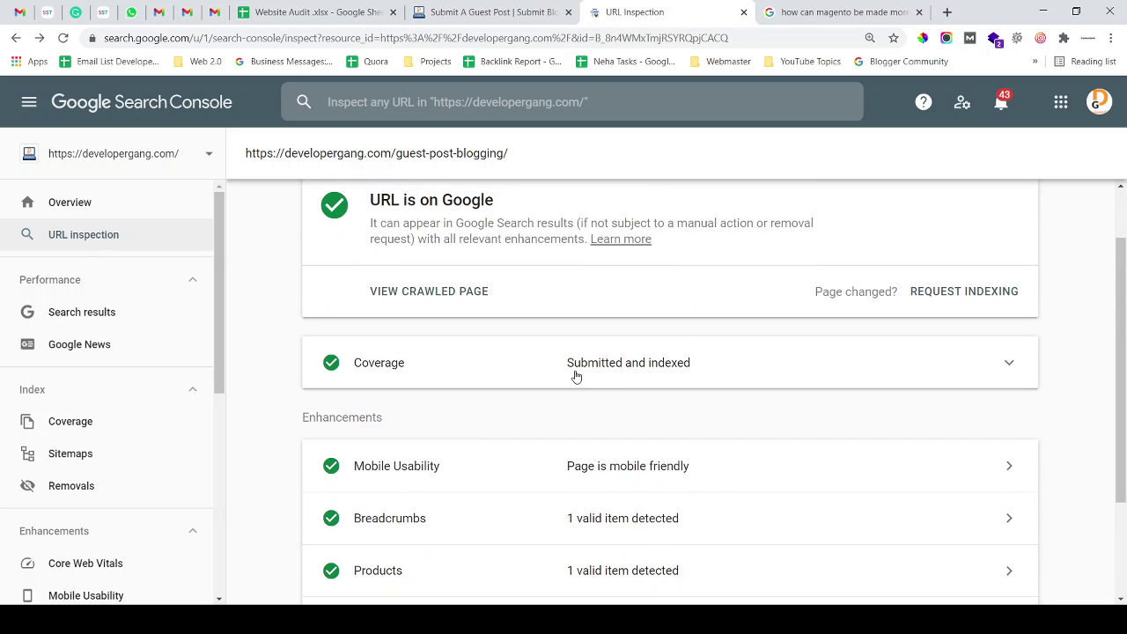
{"action": "scroll", "coordinate": [564, 376], "scroll_direction": "up", "scroll_amount": 1}
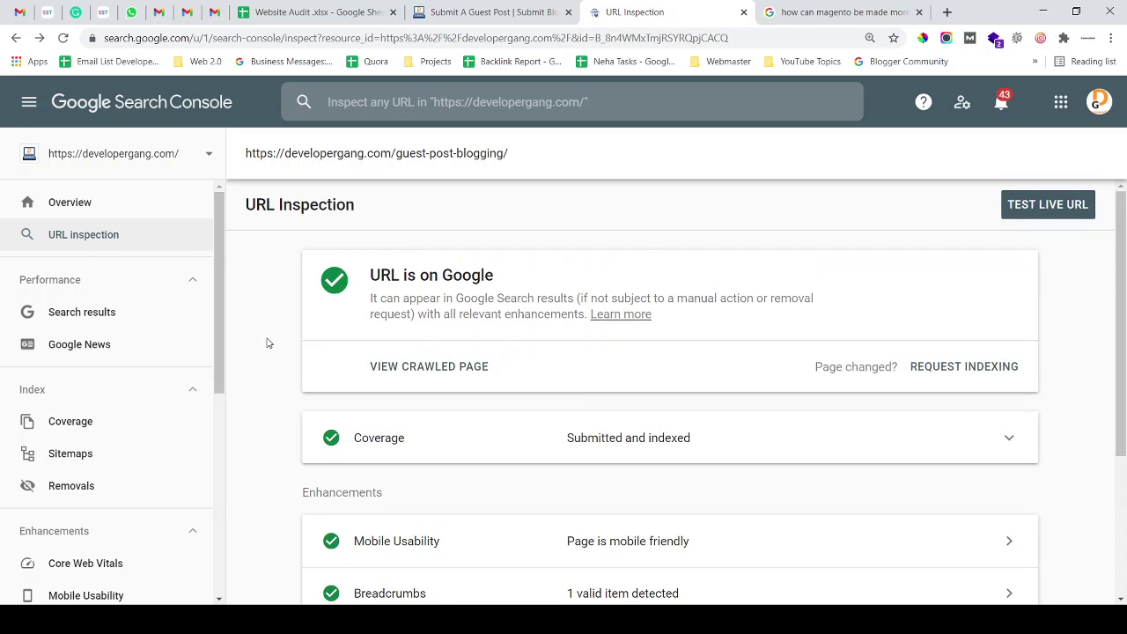
{"action": "scroll", "coordinate": [217, 308], "scroll_direction": "down", "scroll_amount": 3}
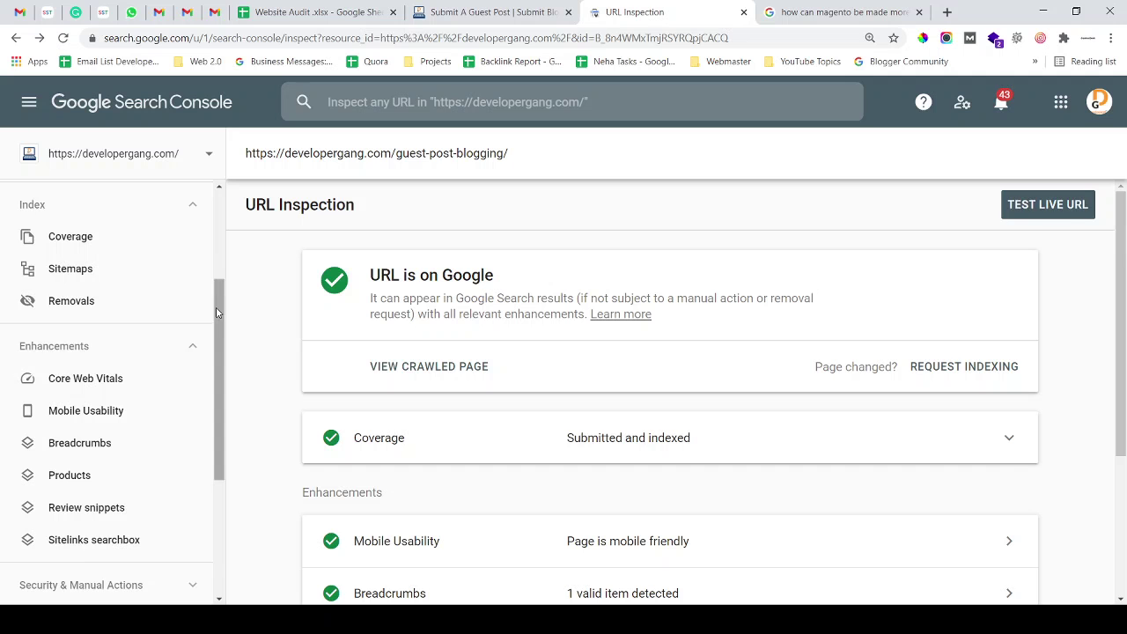
{"action": "left_click", "coordinate": [163, 282]}
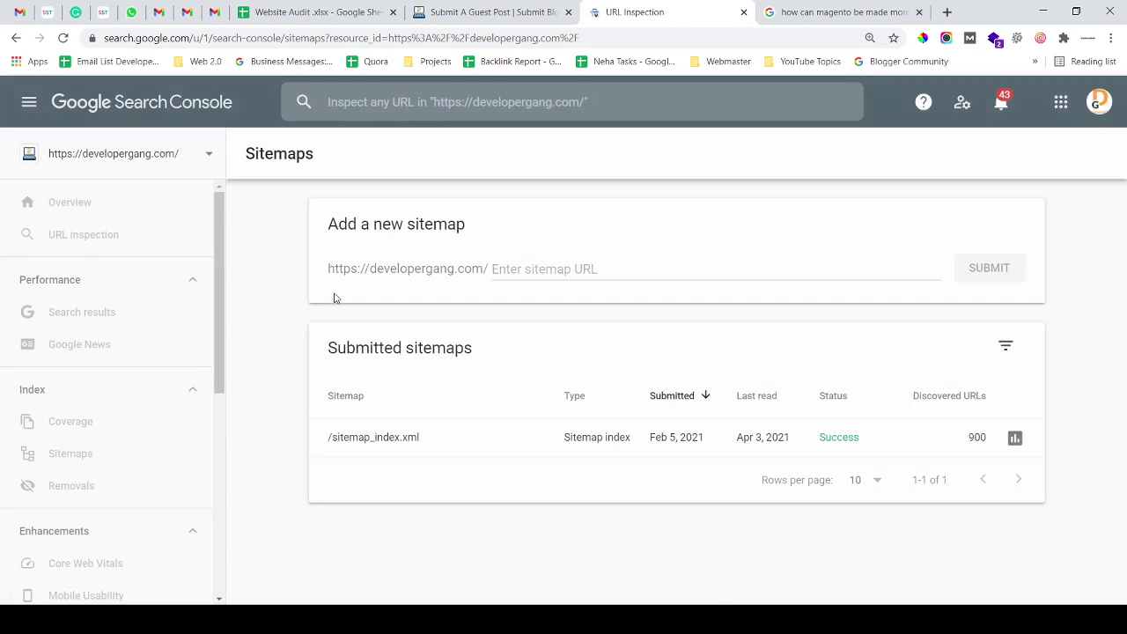
{"action": "left_click", "coordinate": [427, 12]}
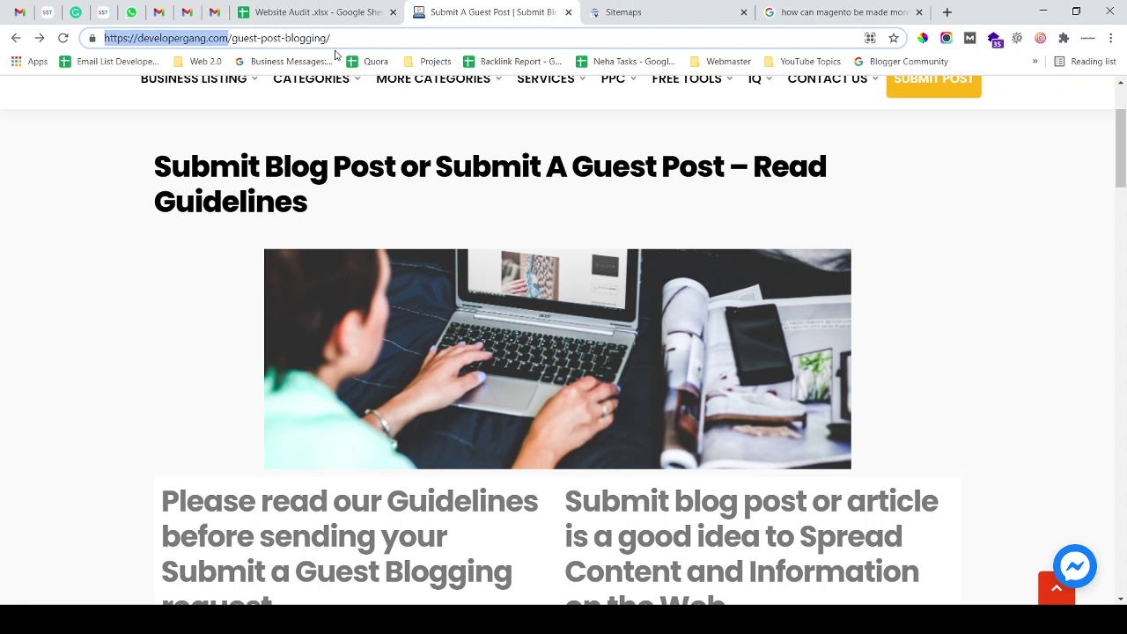
{"action": "left_click", "coordinate": [302, 38]}
{"action": "left_click_drag", "start_coordinate": [232, 38], "coordinate": [391, 40]}
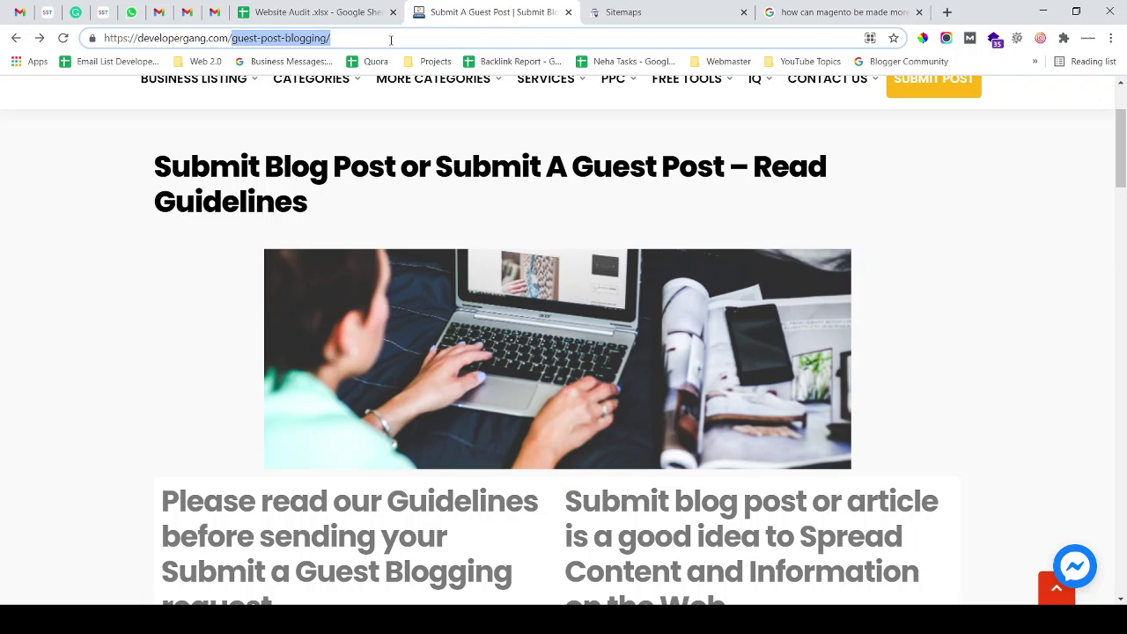
{"action": "key", "text": "BackSpace"}
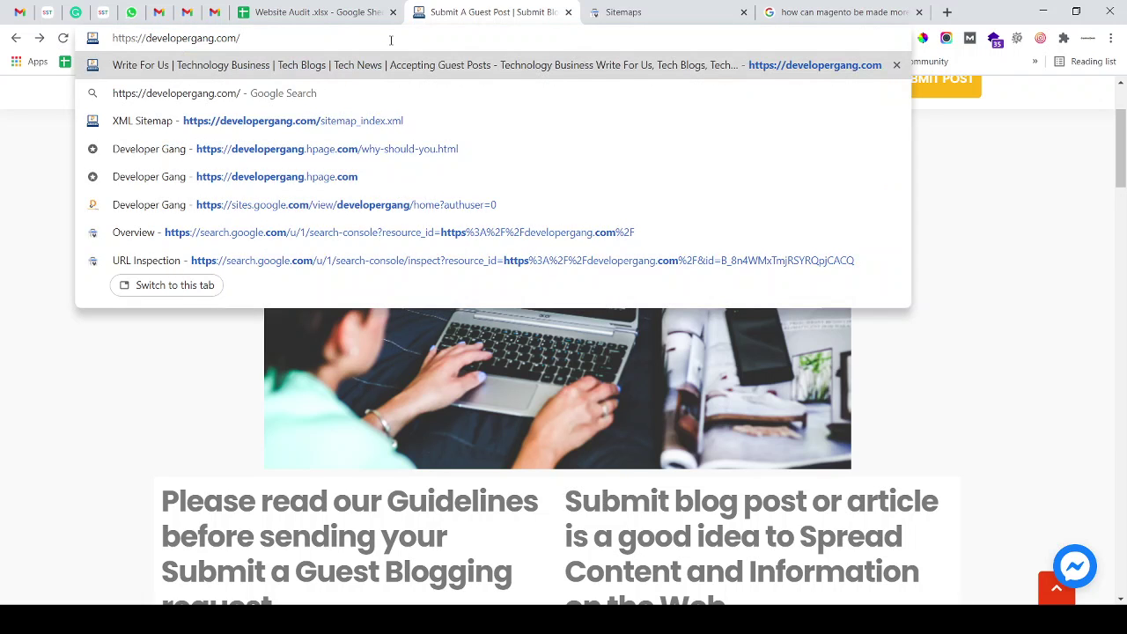
{"action": "type", "text": "si"}
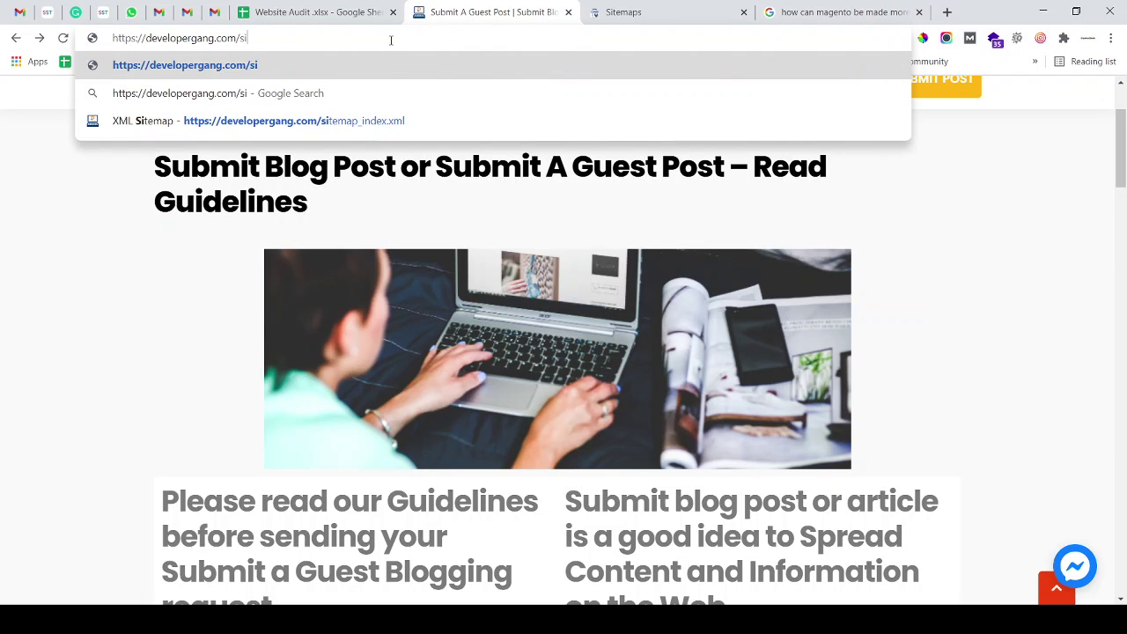
{"action": "type", "text": "temap"}
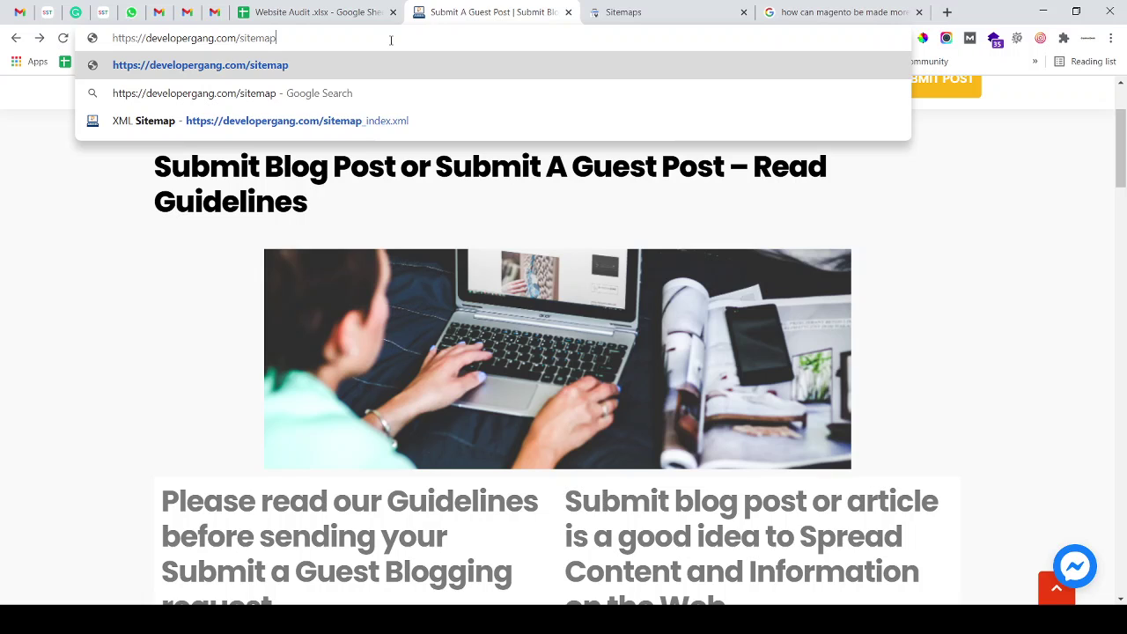
{"action": "type", "text": "_index"}
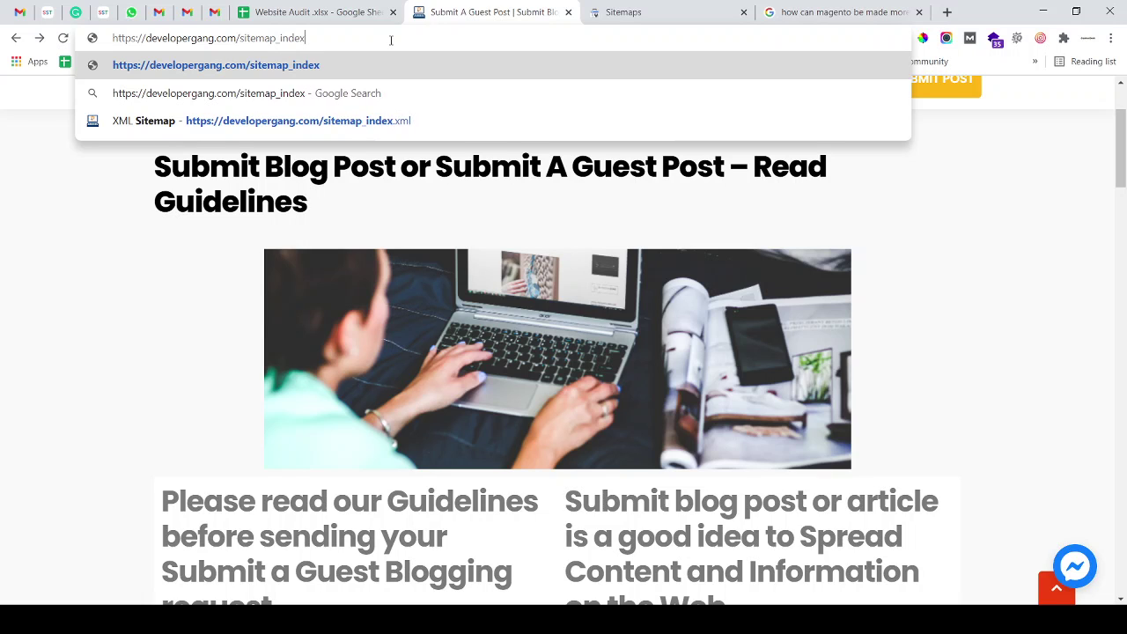
{"action": "type", "text": ".xml"}
{"action": "key", "text": "Return"}
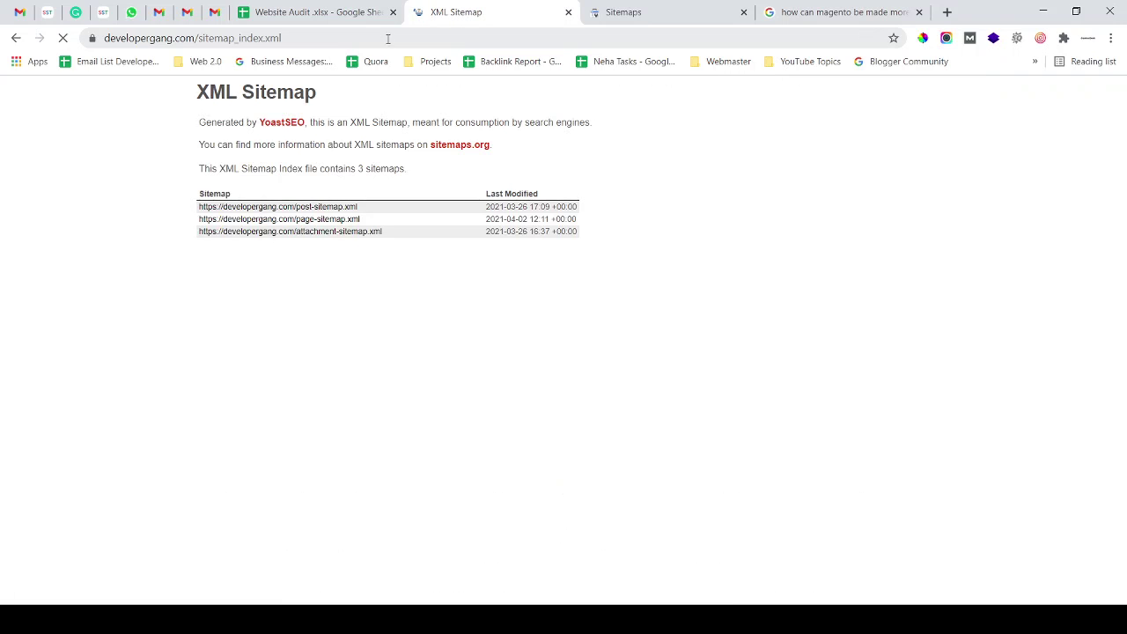
- Check the full address of the sitemap index page
{"action": "left_click", "coordinate": [376, 37]}
{"action": "triple_click", "coordinate": [351, 36]}
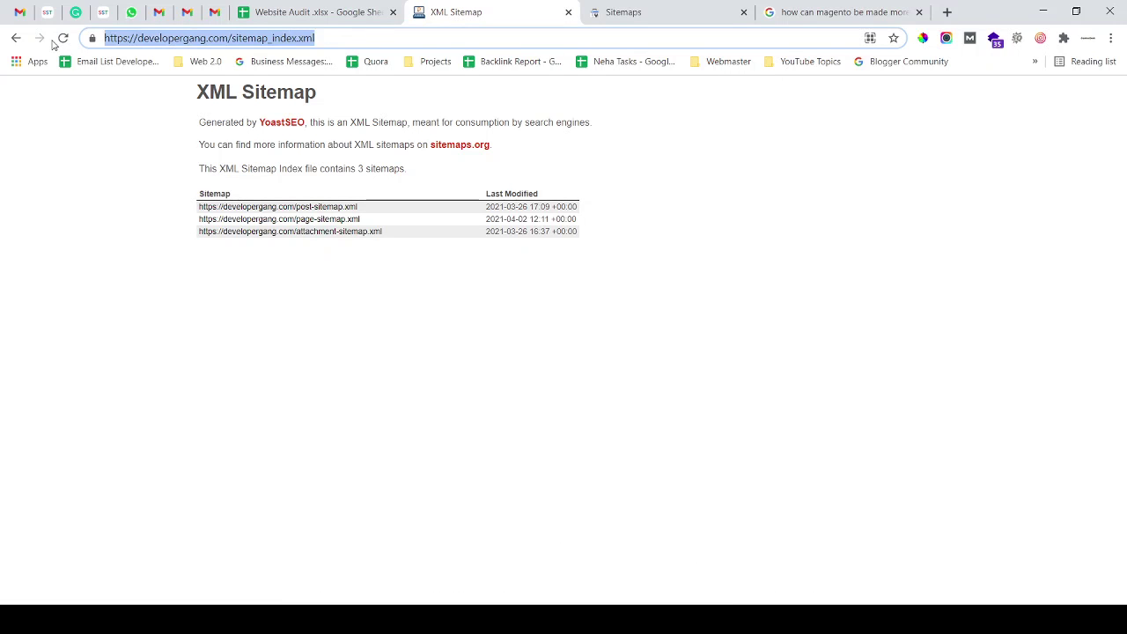
{"action": "left_click", "coordinate": [343, 36]}
{"action": "mouse_move", "coordinate": [343, 37]}
{"action": "left_mouse_down"}
{"action": "mouse_move", "coordinate": [105, 48]}
{"action": "mouse_move", "coordinate": [343, 52]}
{"action": "mouse_move", "coordinate": [144, 37]}
{"action": "mouse_move", "coordinate": [106, 45]}
{"action": "mouse_move", "coordinate": [339, 43]}
{"action": "left_mouse_up"}
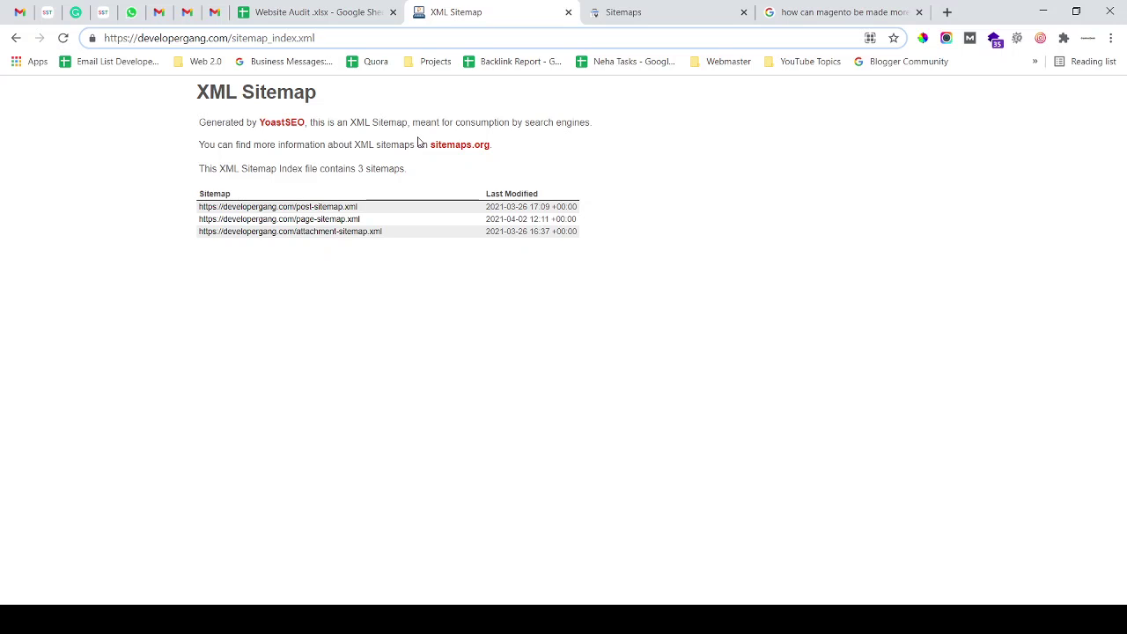
- Open post-sitemap.xml from the sitemap index, look through its listed URLs and return to the index
{"action": "left_click", "coordinate": [294, 207]}
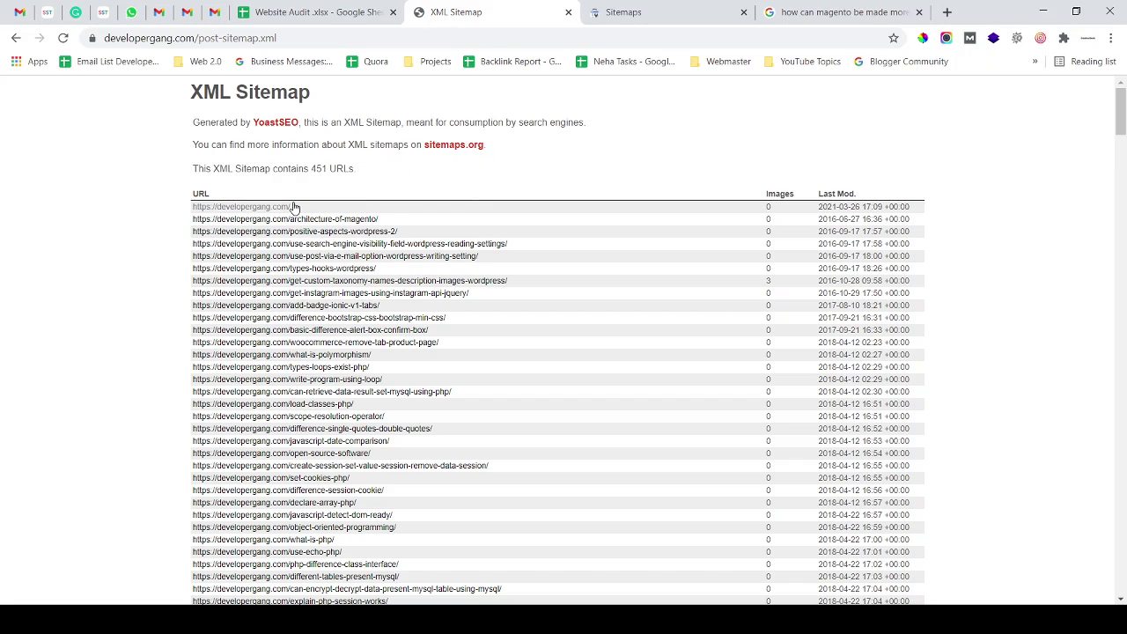
{"action": "left_click", "coordinate": [211, 38]}
{"action": "left_click", "coordinate": [268, 37]}
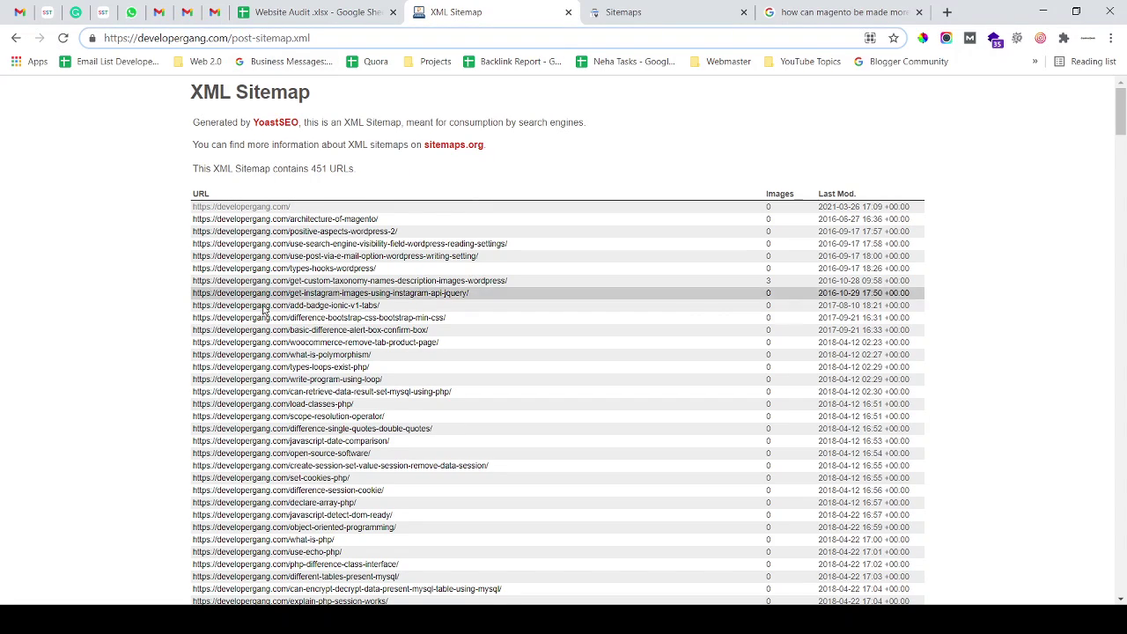
{"action": "scroll", "coordinate": [299, 493], "scroll_direction": "down", "scroll_amount": 10}
{"action": "scroll", "coordinate": [317, 474], "scroll_direction": "down", "scroll_amount": 10}
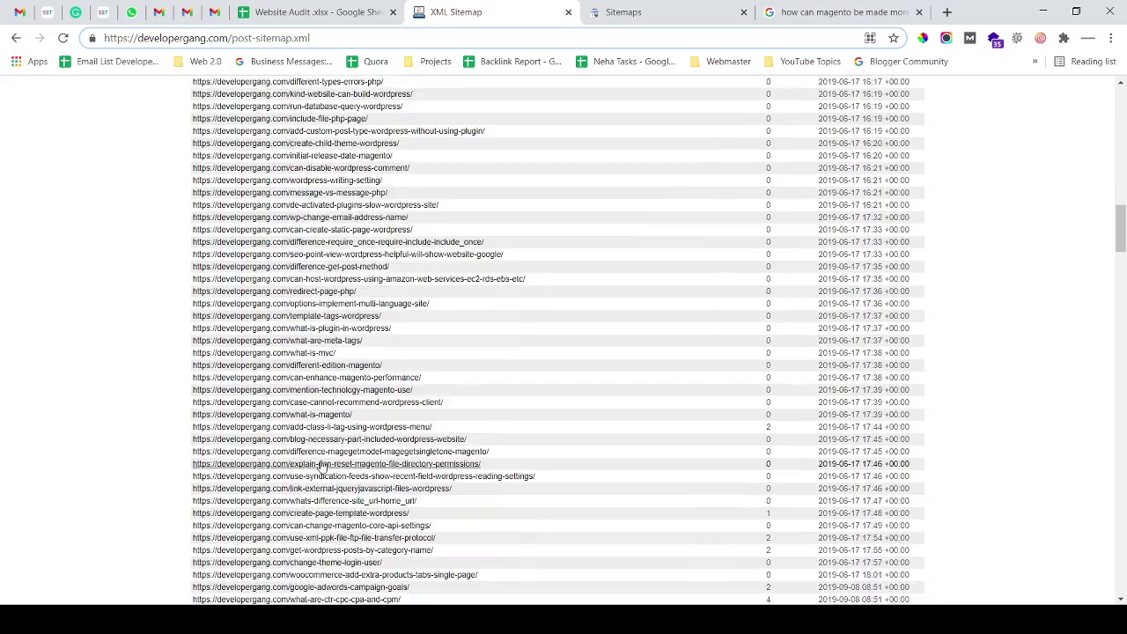
{"action": "left_click_drag", "start_coordinate": [1123, 299], "coordinate": [1068, 57]}
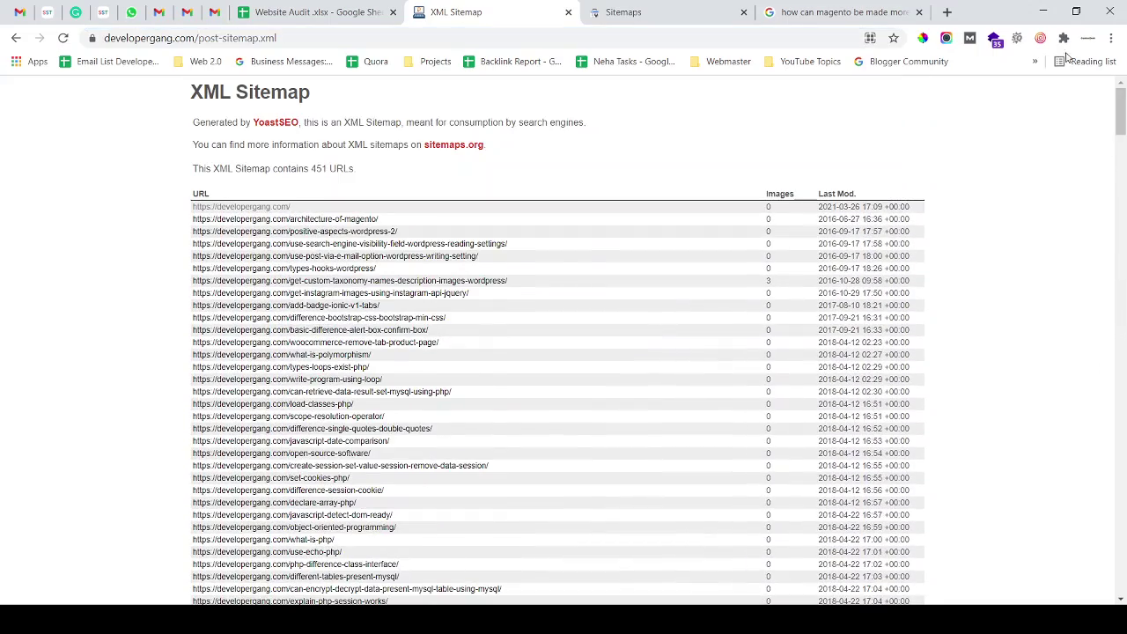
{"action": "left_click", "coordinate": [15, 38]}
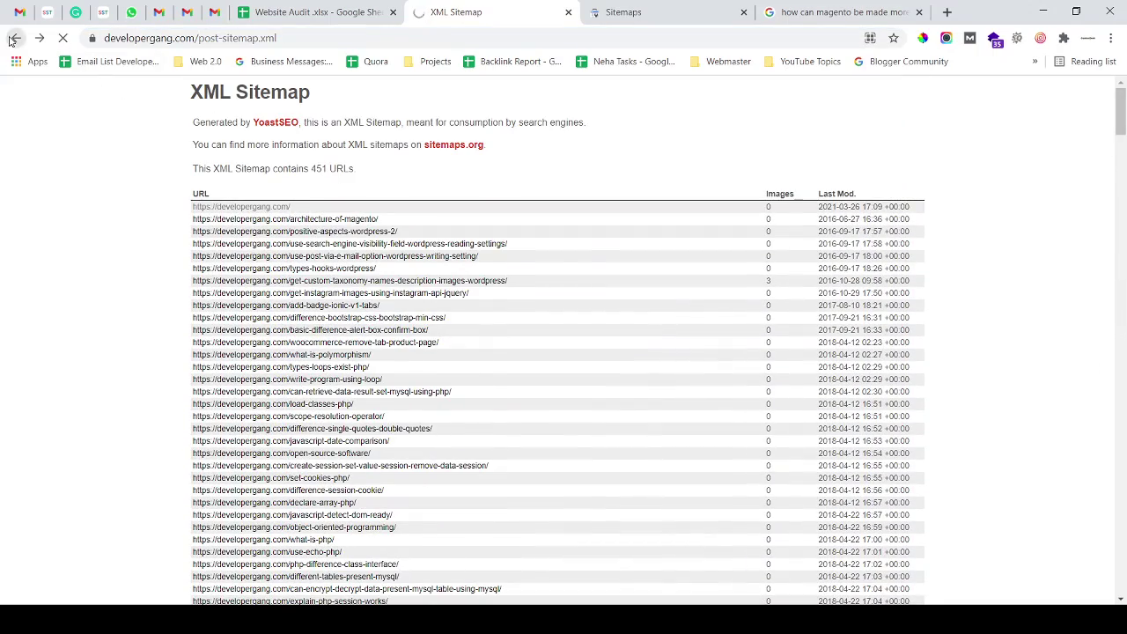
{"action": "left_click", "coordinate": [604, 16]}
{"action": "left_click", "coordinate": [521, 13]}
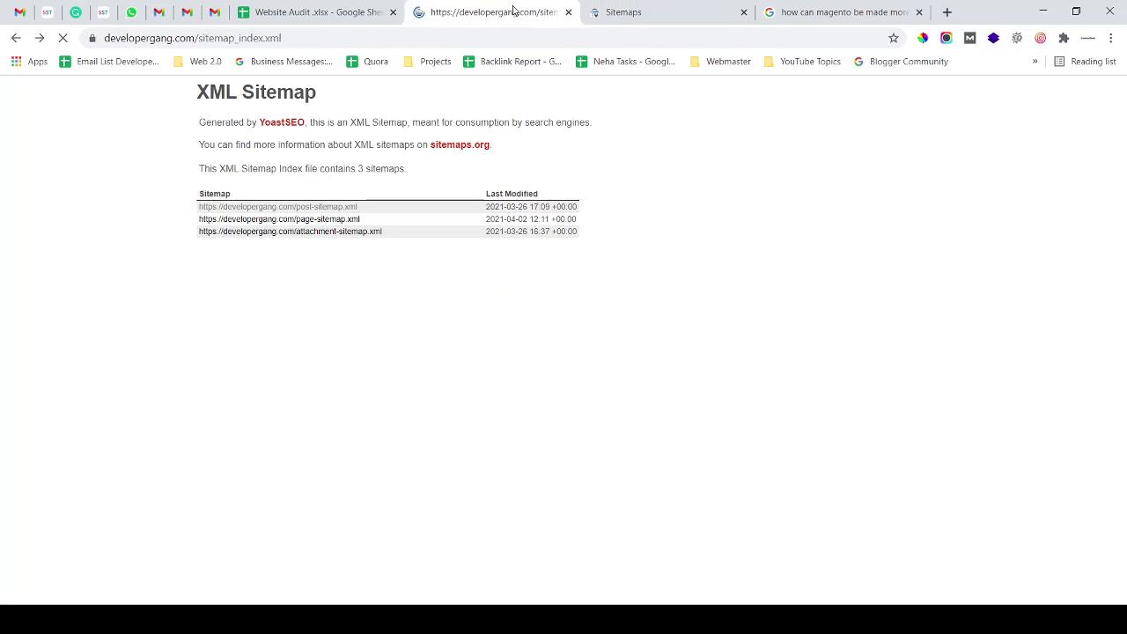
- Reopen the post sitemap and copy its path, post-sitemap.xml, from the page address
{"action": "left_click", "coordinate": [282, 208]}
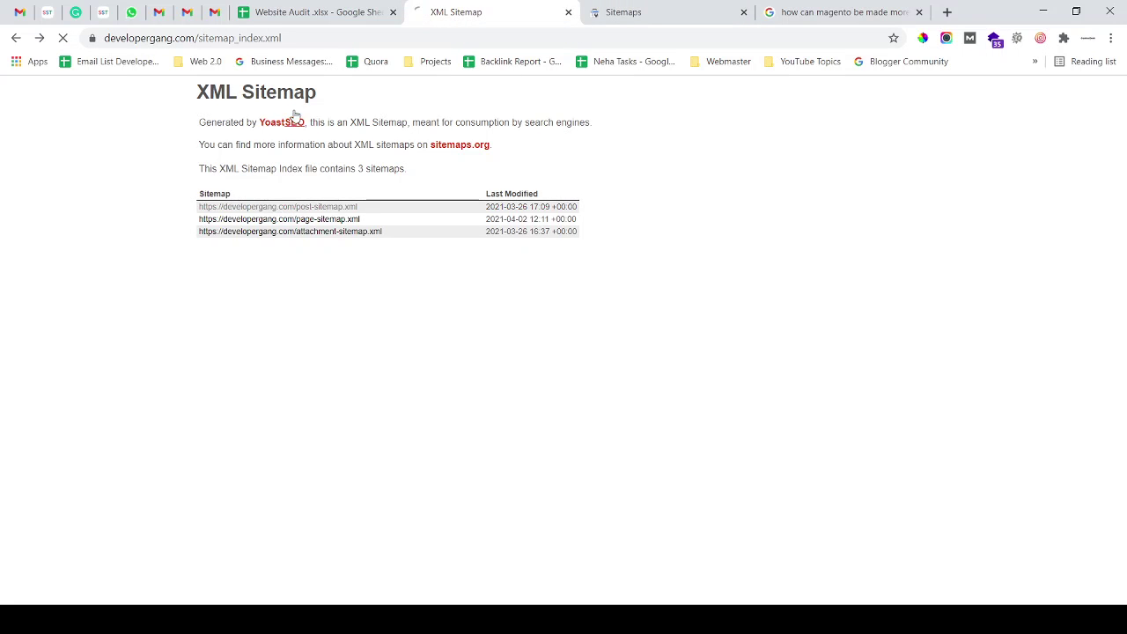
{"action": "left_click", "coordinate": [317, 37]}
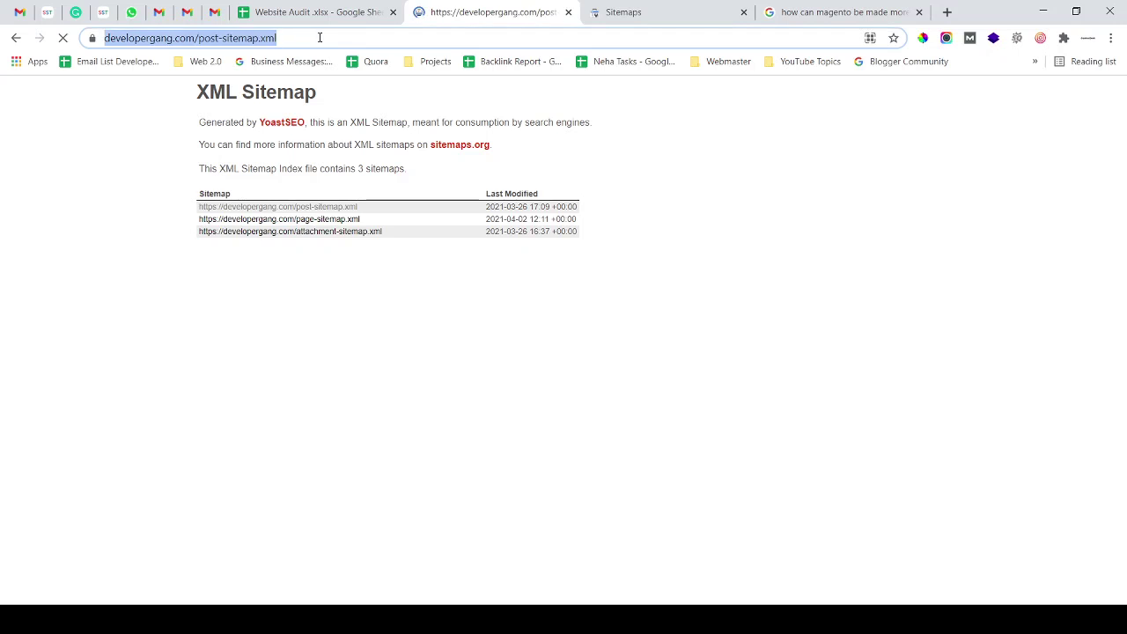
{"action": "left_click", "coordinate": [322, 37]}
{"action": "left_click_drag", "start_coordinate": [325, 38], "coordinate": [232, 40]}
{"action": "key", "text": "ctrl+c"}
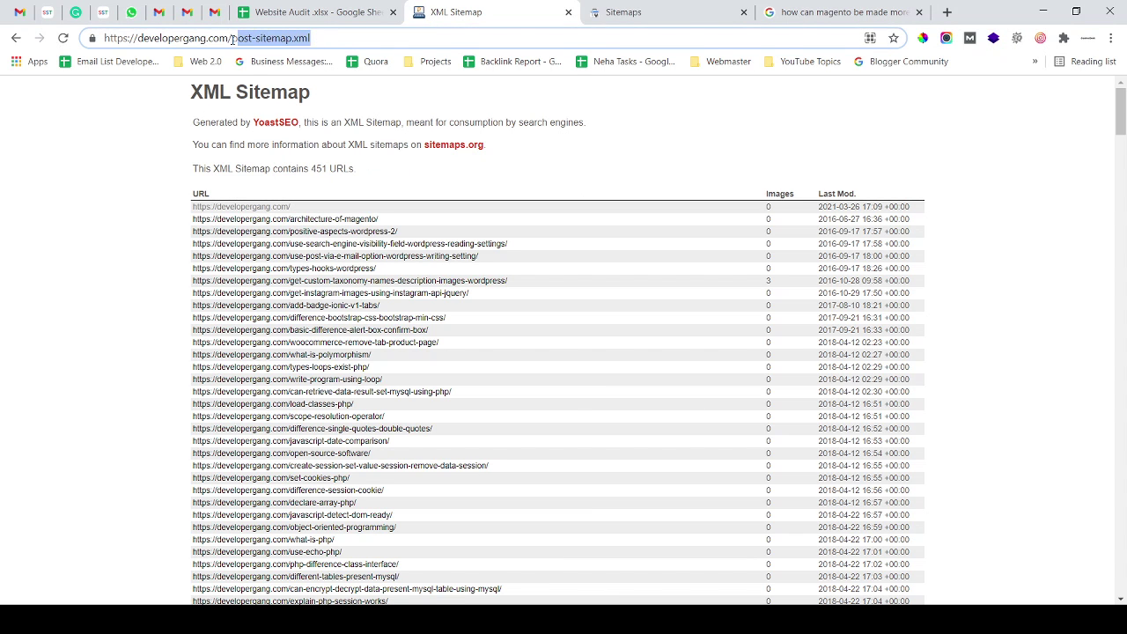
- Switch to the Search Console Sitemaps report and complete the image verification, skipping crosswalks and selecting the traffic light squares
{"action": "left_click", "coordinate": [621, 9]}
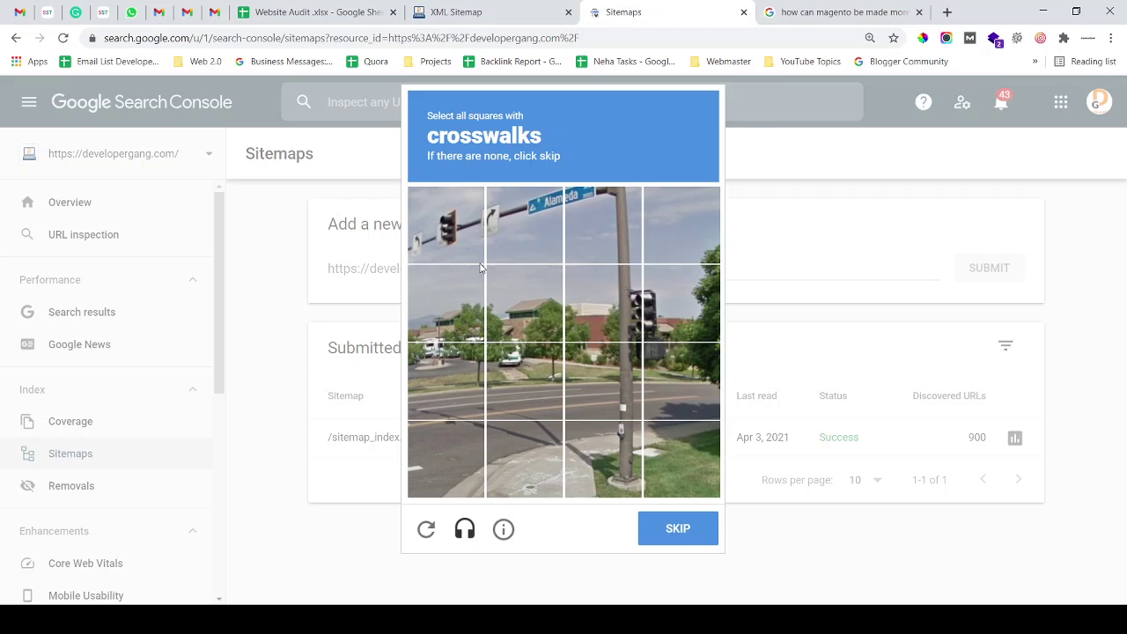
{"action": "left_click", "coordinate": [683, 532]}
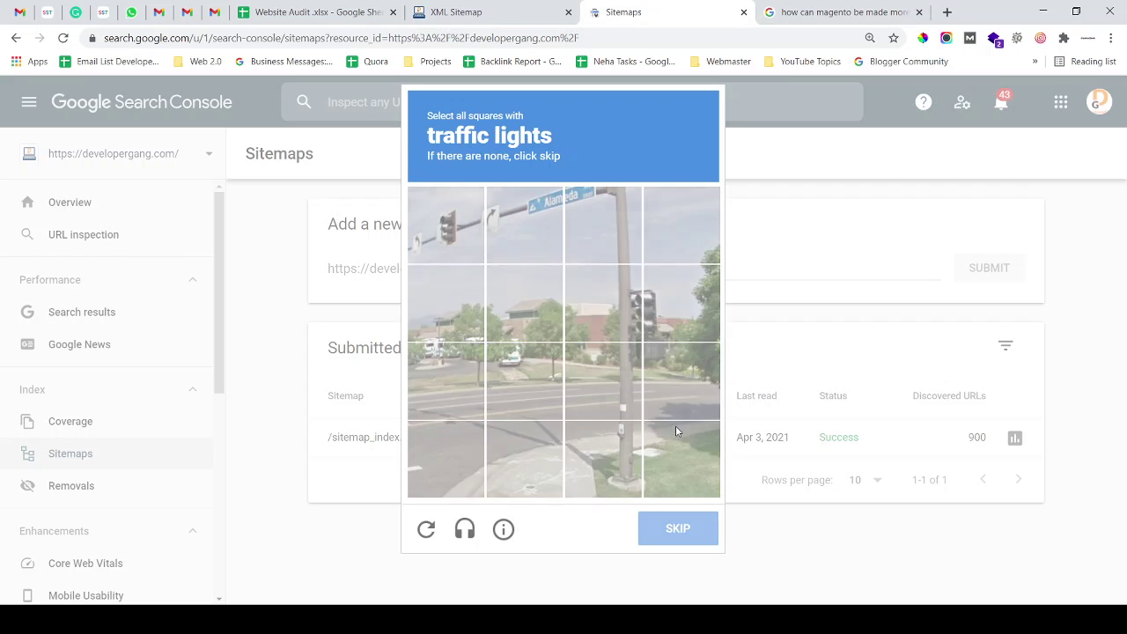
{"action": "left_click", "coordinate": [468, 240]}
{"action": "left_click", "coordinate": [447, 303]}
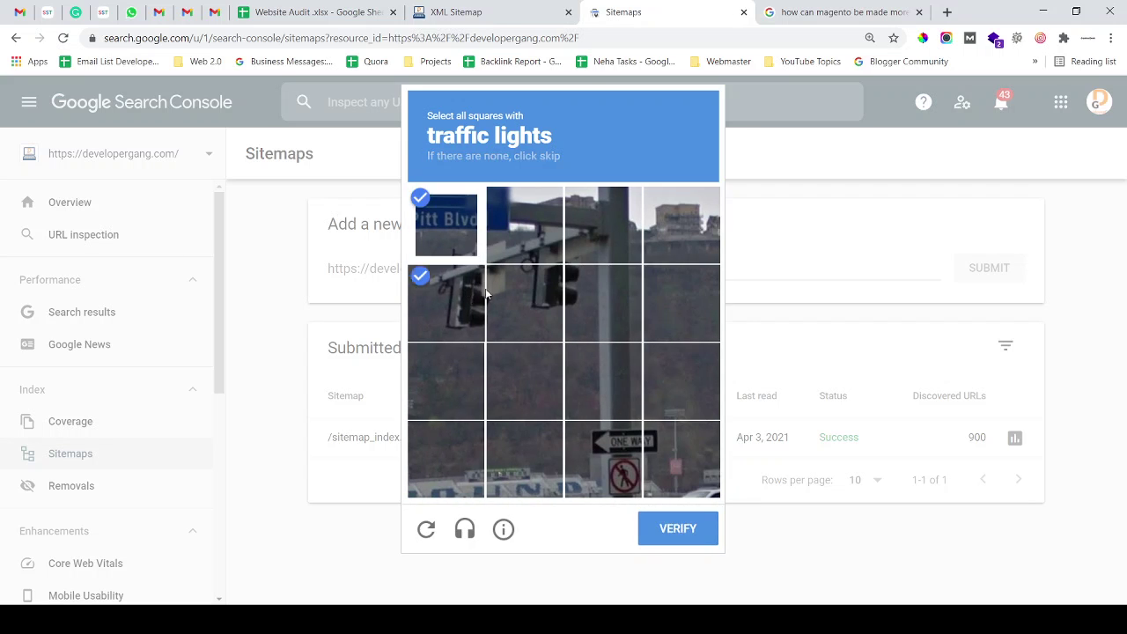
{"action": "left_click", "coordinate": [604, 227]}
{"action": "left_click", "coordinate": [570, 296]}
{"action": "left_click", "coordinate": [524, 303]}
{"action": "left_click", "coordinate": [689, 528]}
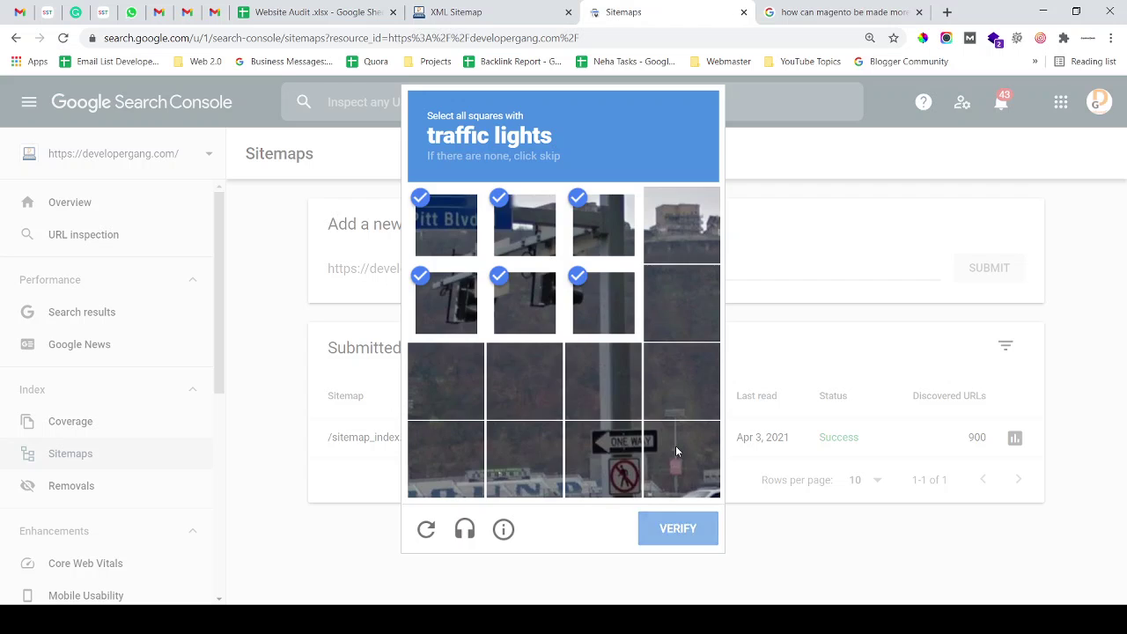
- Submit post-sitemap.xml as a new sitemap for developergang.com and dismiss the confirmation
{"action": "left_click", "coordinate": [555, 269]}
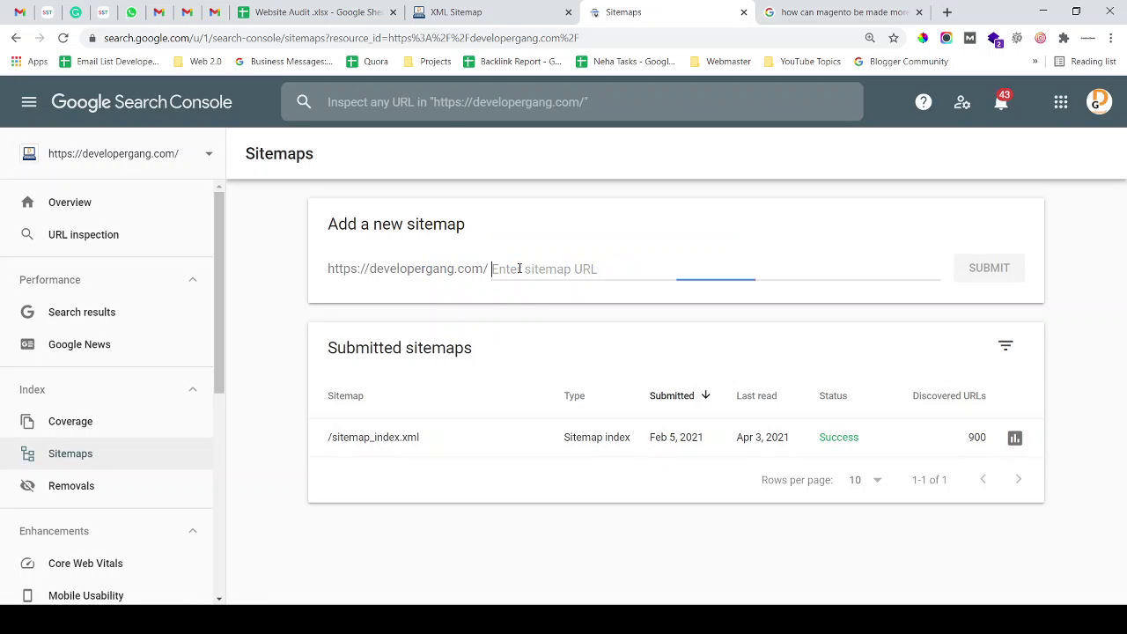
{"action": "left_click_drag", "start_coordinate": [335, 269], "coordinate": [486, 269]}
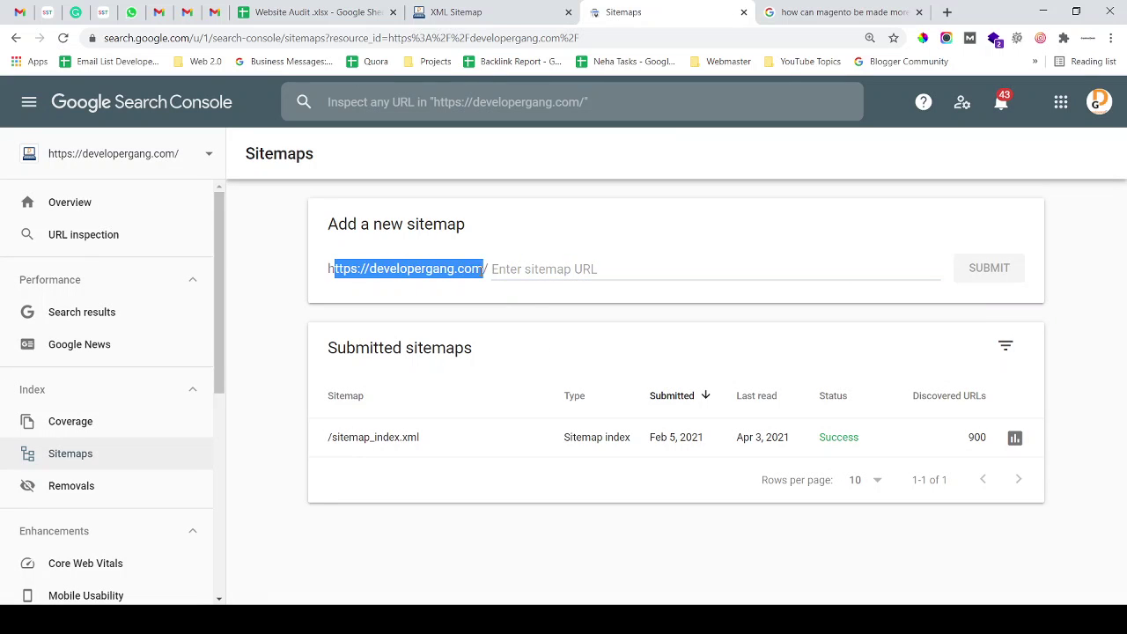
{"action": "left_click", "coordinate": [516, 269]}
{"action": "key", "text": "ctrl+v"}
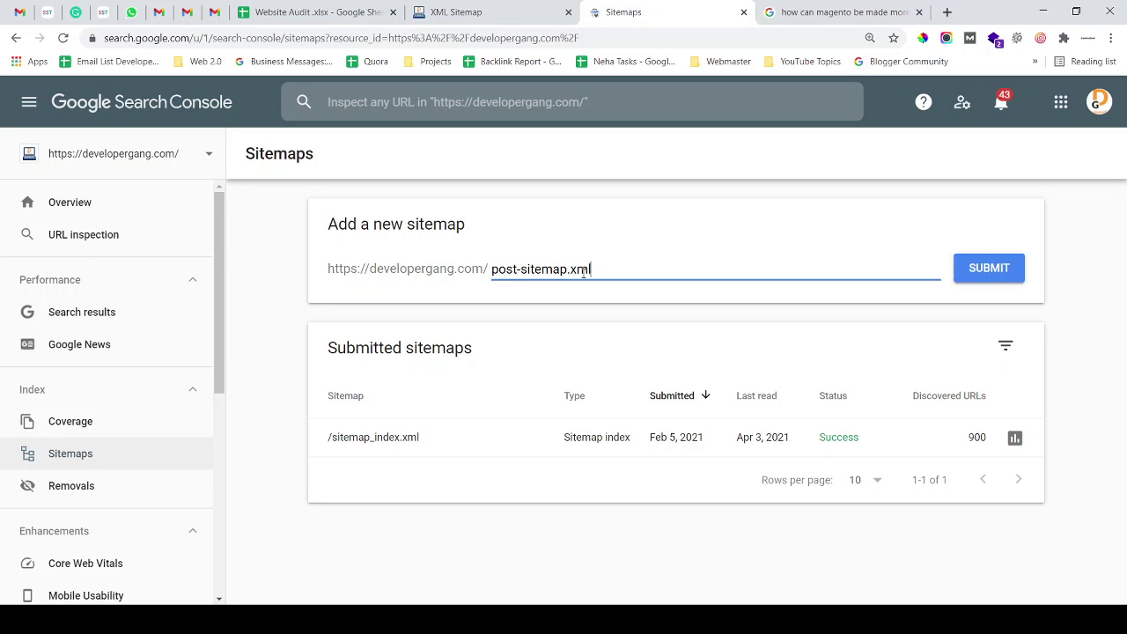
{"action": "left_click", "coordinate": [988, 275]}
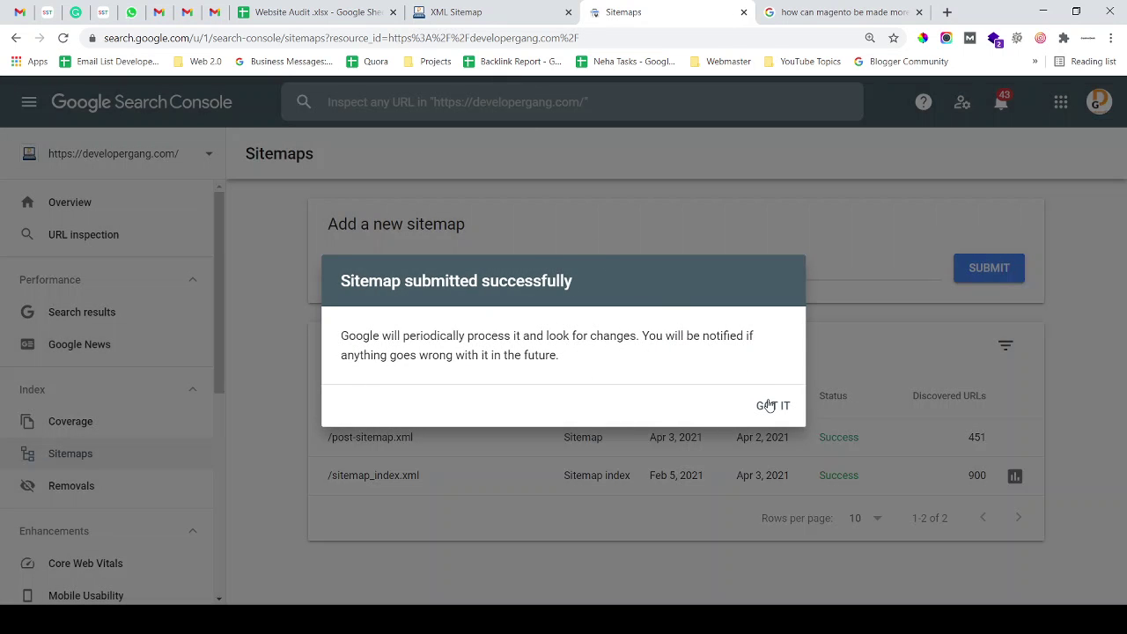
{"action": "left_click", "coordinate": [770, 406]}
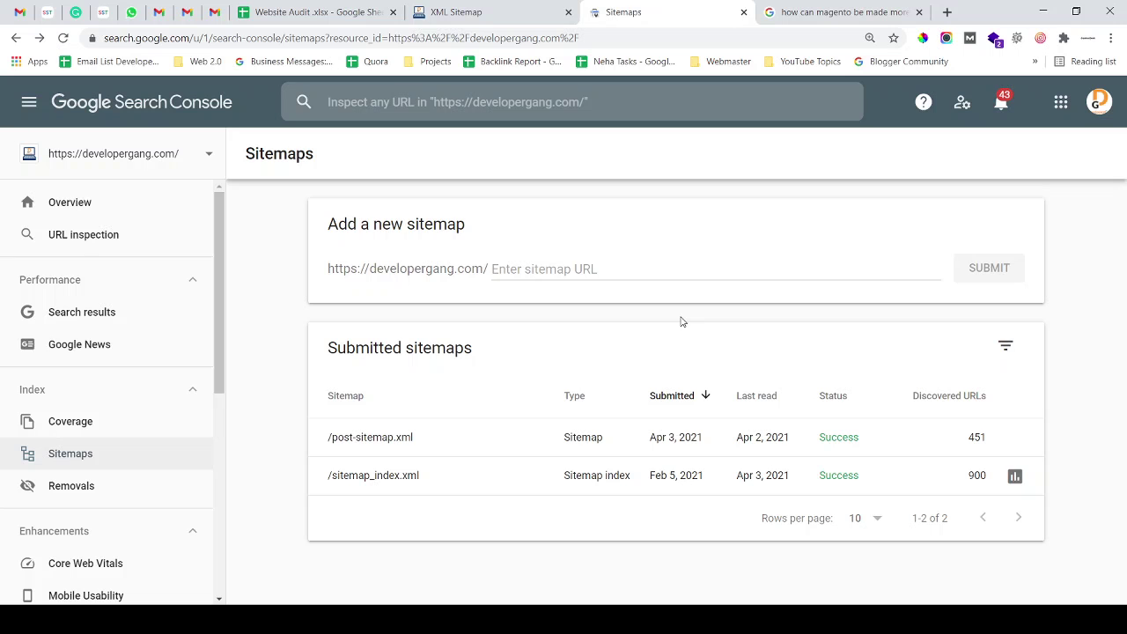
- Go back to the sitemap index in the website's tab and copy its path, sitemap_index.xml
{"action": "left_click", "coordinate": [461, 5]}
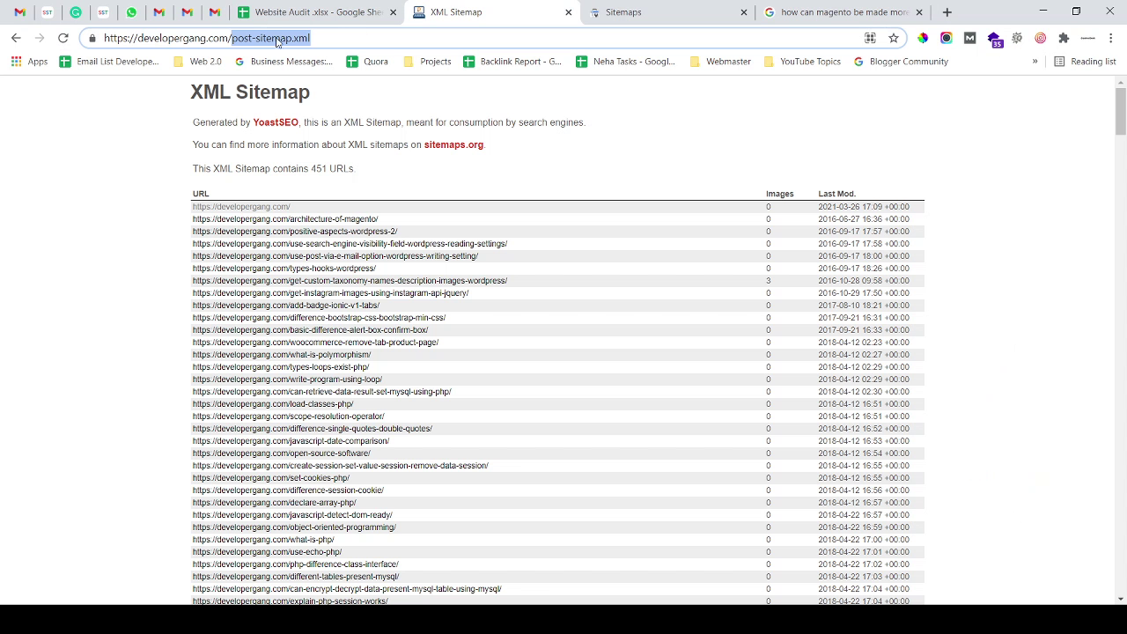
{"action": "left_click", "coordinate": [63, 38]}
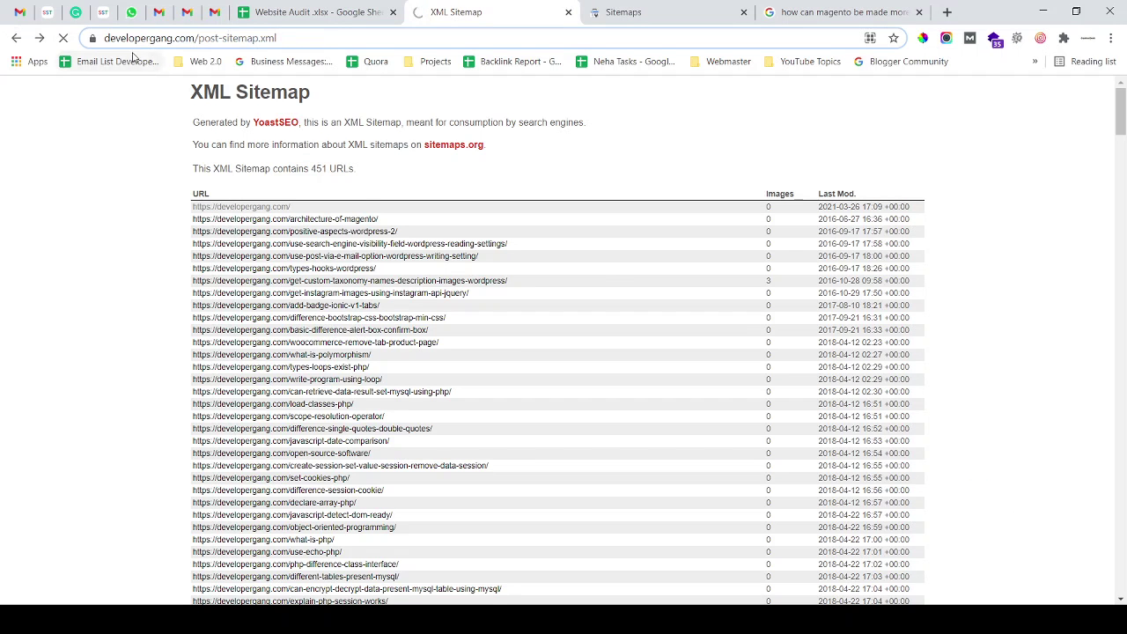
{"action": "left_click", "coordinate": [222, 38]}
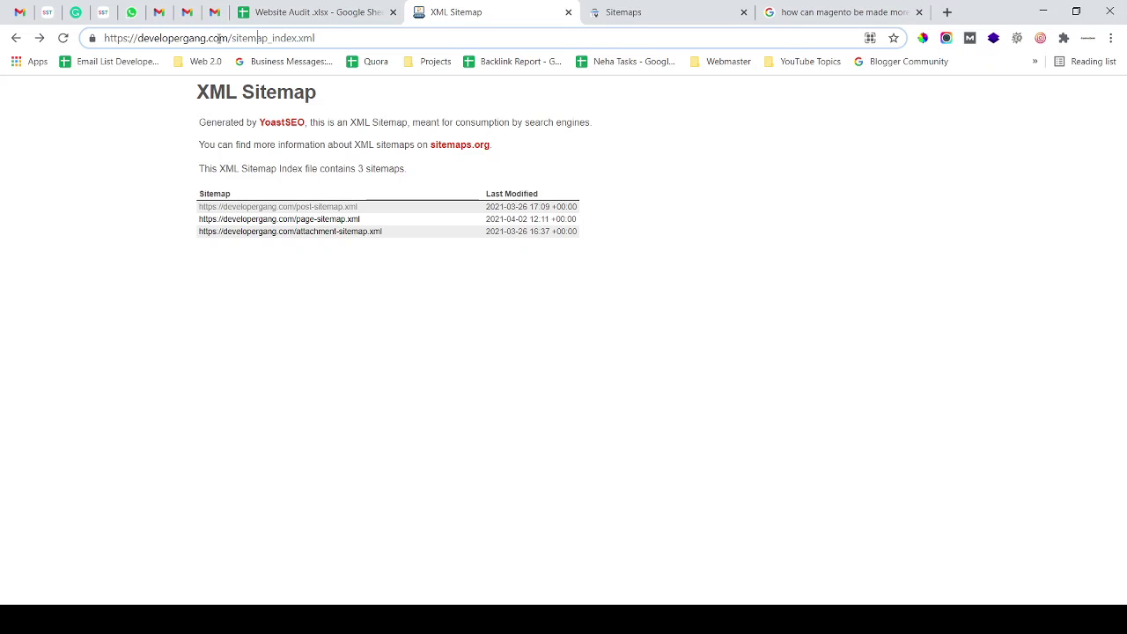
{"action": "left_click_drag", "start_coordinate": [232, 37], "coordinate": [363, 42]}
{"action": "key", "text": "ctrl+c"}
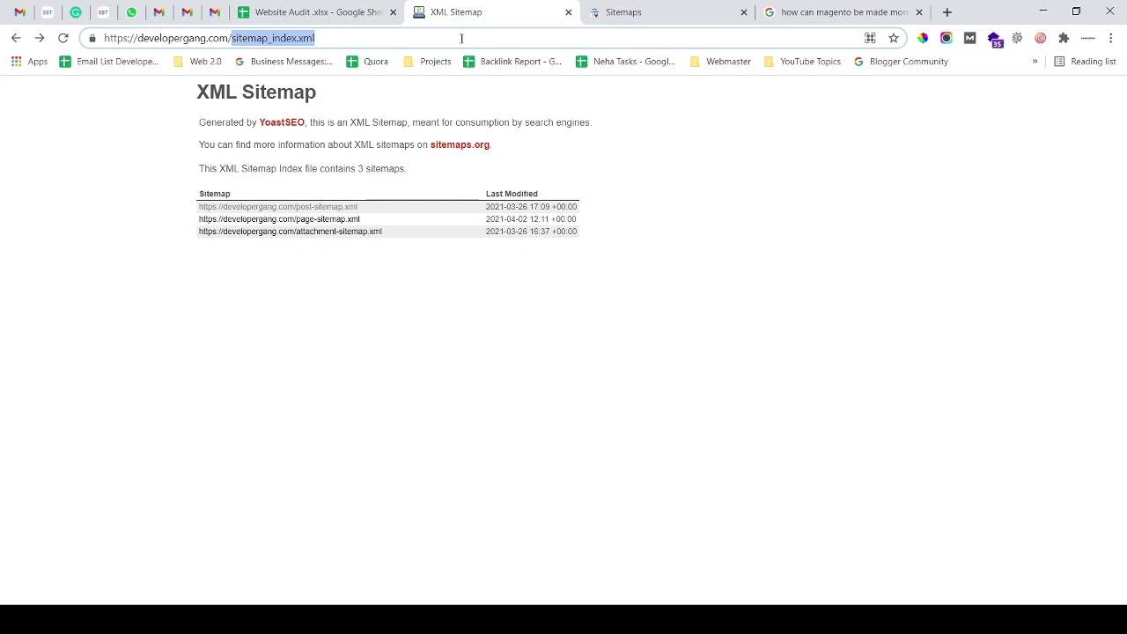
- Submit sitemap_index.xml in the Search Console Sitemaps report and dismiss the confirmation
{"action": "left_click", "coordinate": [675, 7]}
{"action": "left_click", "coordinate": [537, 270]}
{"action": "key", "text": "ctrl+v"}
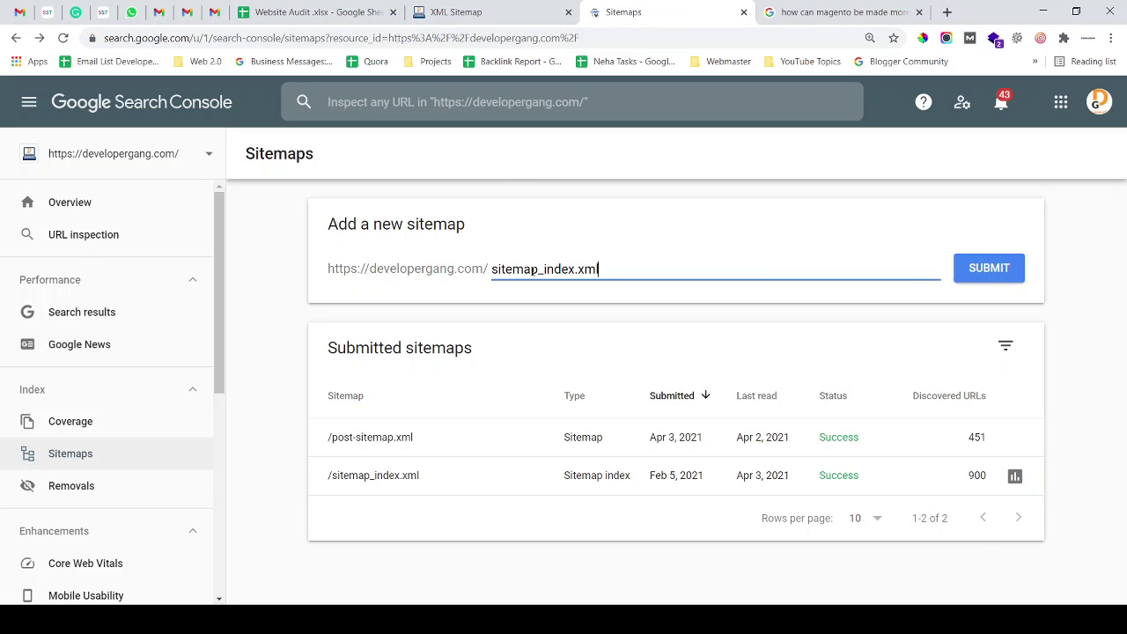
{"action": "left_click", "coordinate": [1001, 278]}
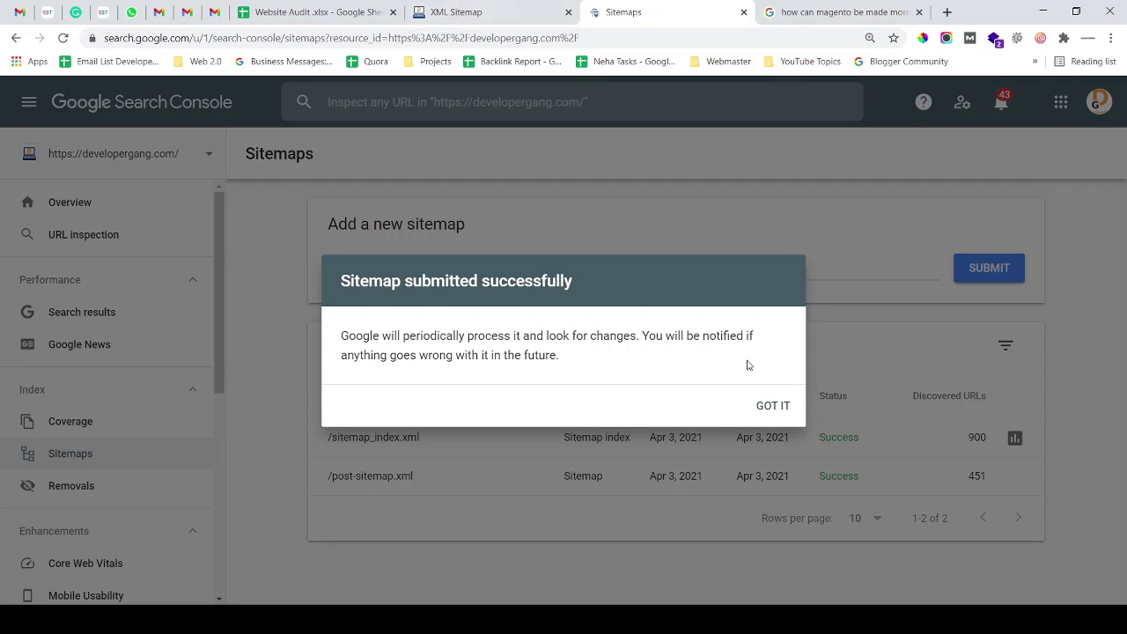
{"action": "left_click", "coordinate": [775, 408]}
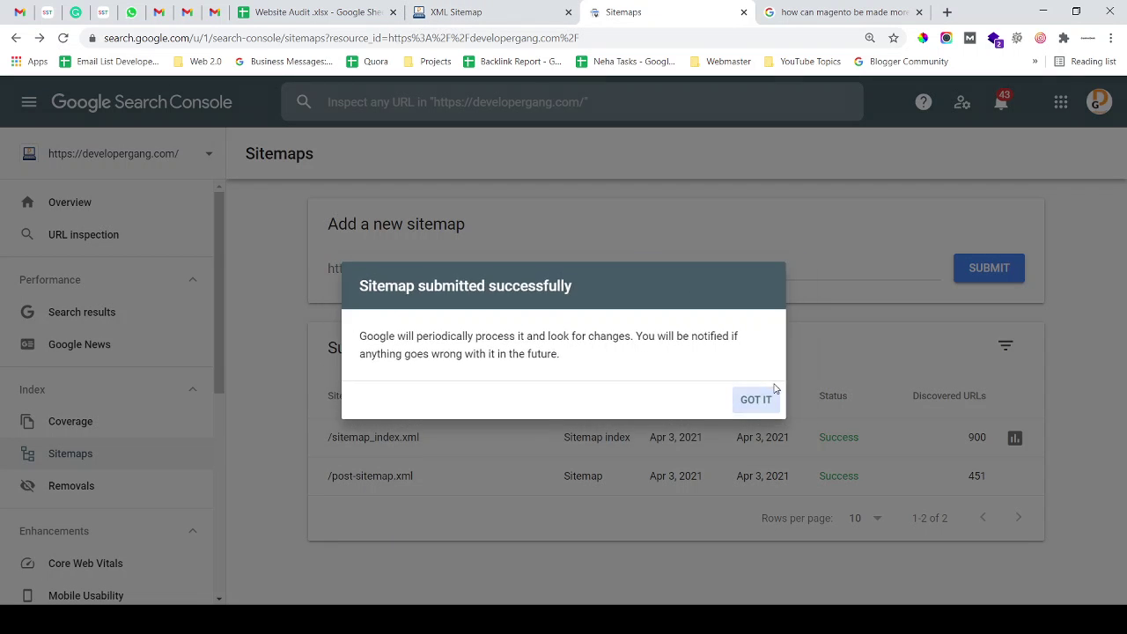
- Check the Google Webmaster Setup, Pinterest and sitemap.xml optimization tasks in the Website Audit spreadsheet
{"action": "left_click", "coordinate": [511, 6]}
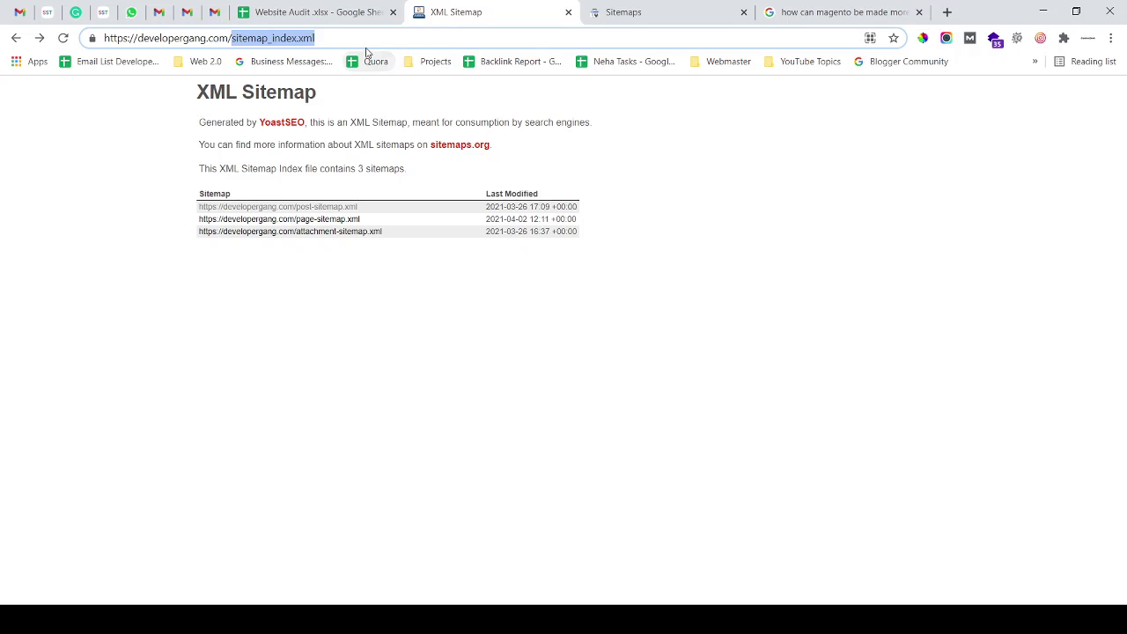
{"action": "left_click", "coordinate": [300, 16]}
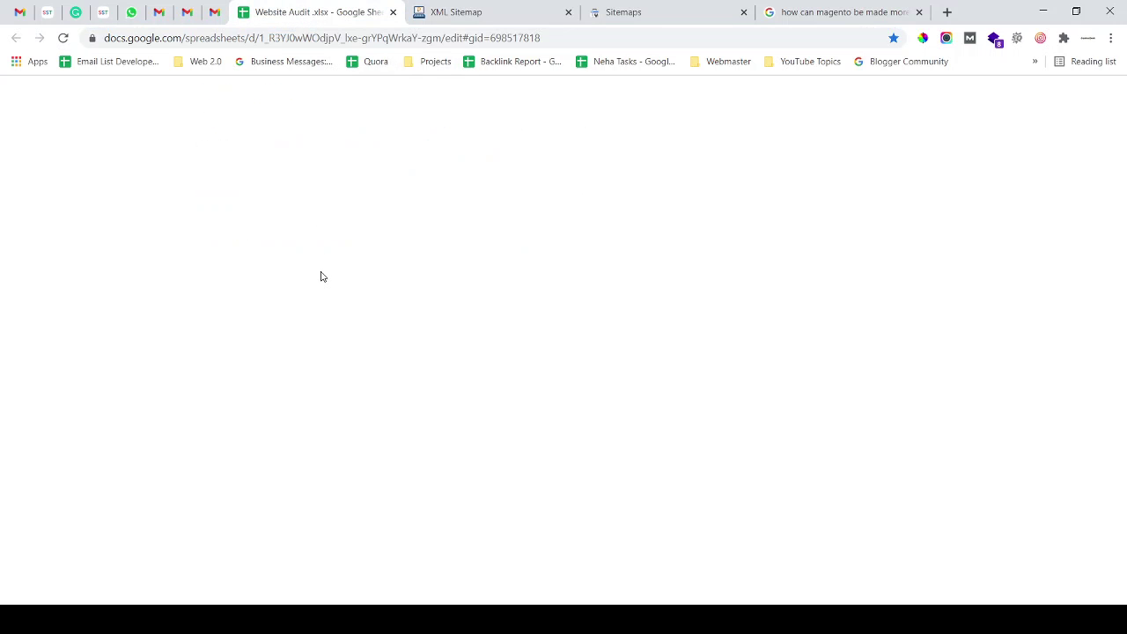
{"action": "left_click", "coordinate": [286, 445]}
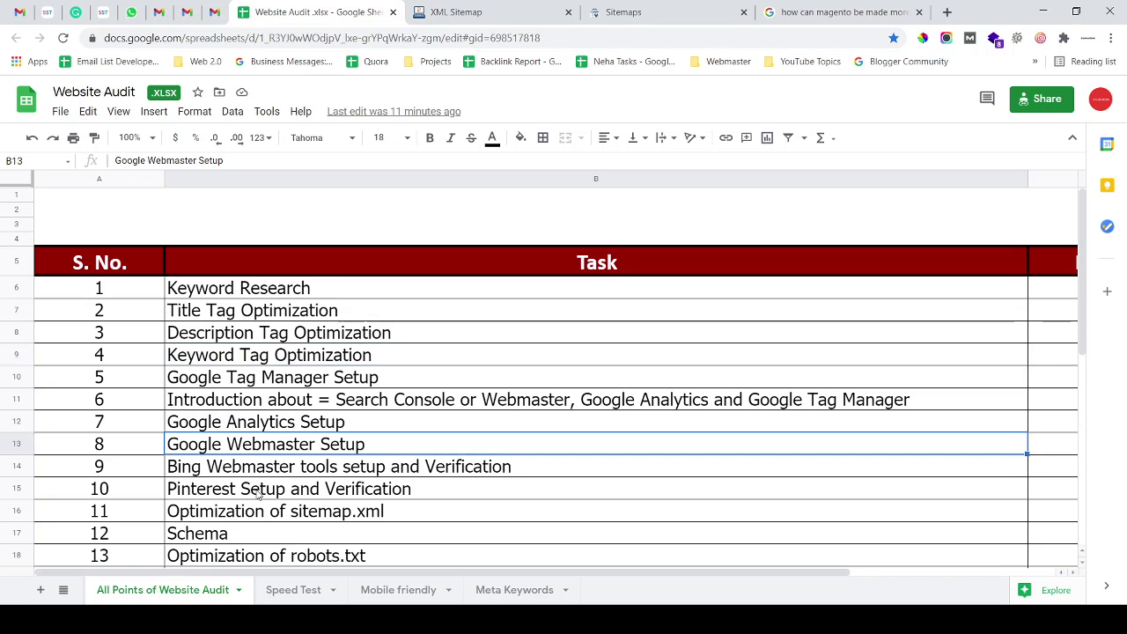
{"action": "left_click", "coordinate": [315, 493]}
{"action": "left_click", "coordinate": [326, 515]}
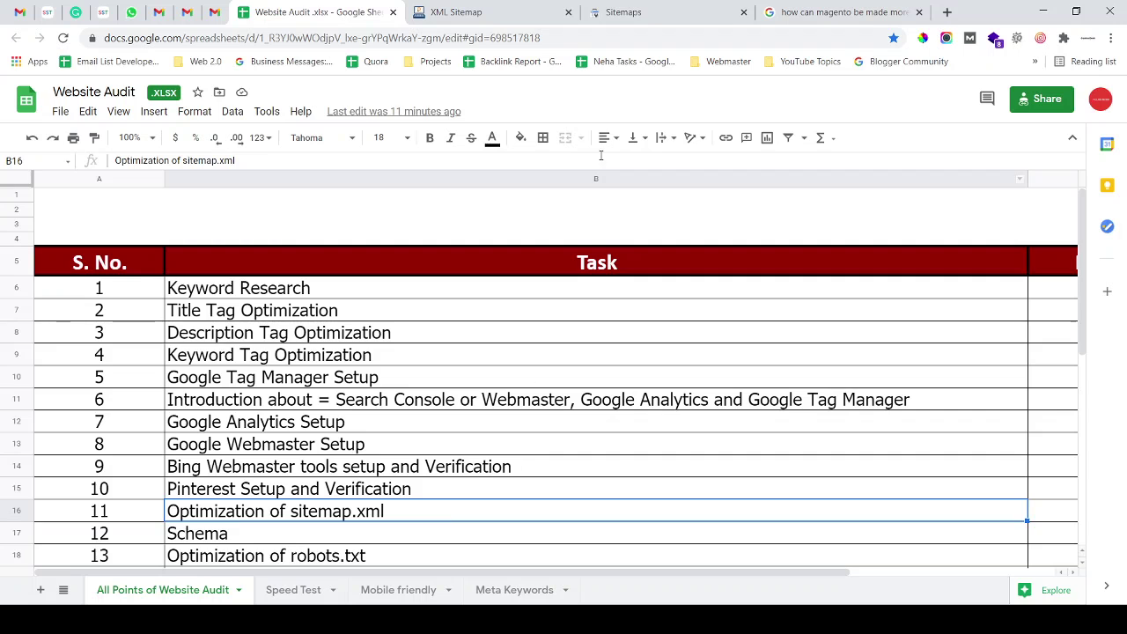
- Return to Search Console and open the Coverage report for the developergang.com property
{"action": "left_click", "coordinate": [654, 13]}
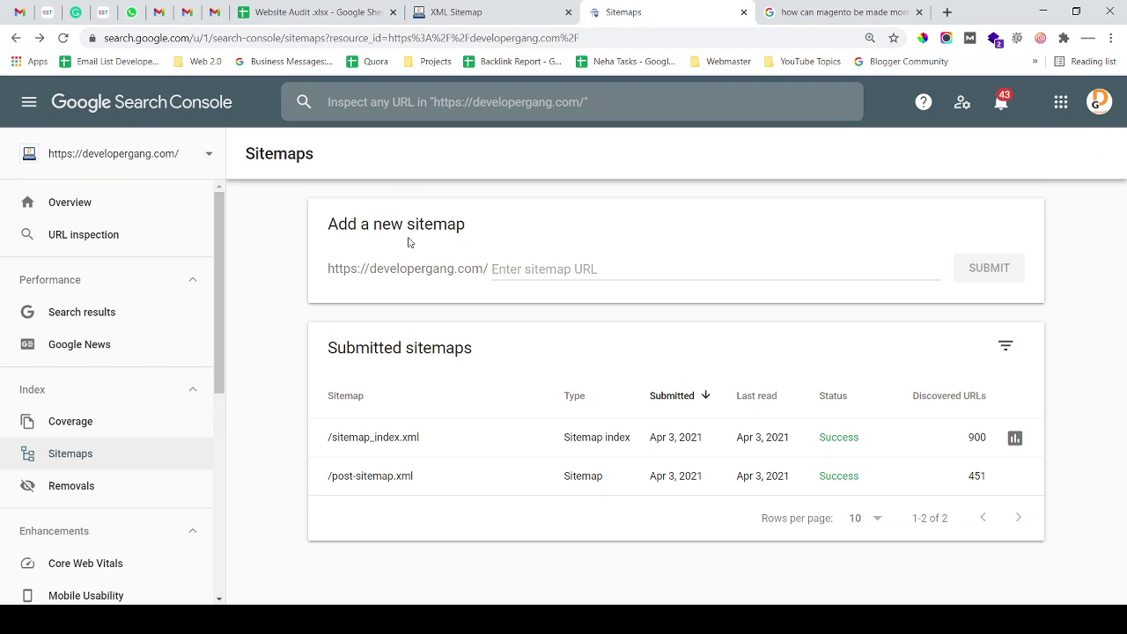
{"action": "left_click", "coordinate": [454, 11]}
{"action": "left_click", "coordinate": [637, 11]}
{"action": "left_click", "coordinate": [427, 105]}
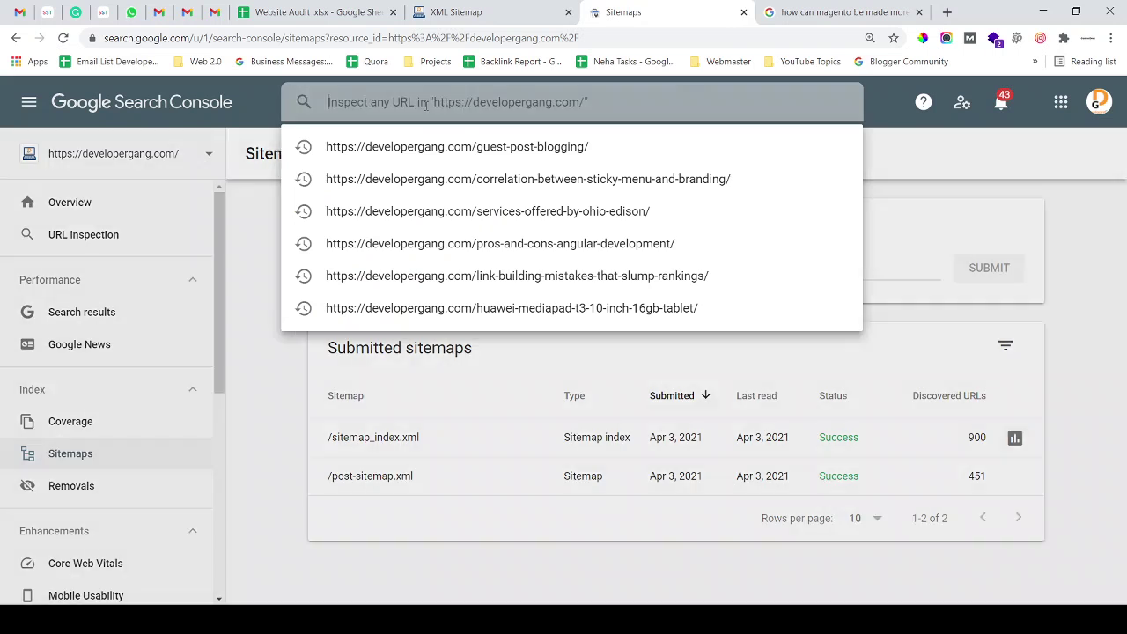
{"action": "left_click", "coordinate": [252, 284]}
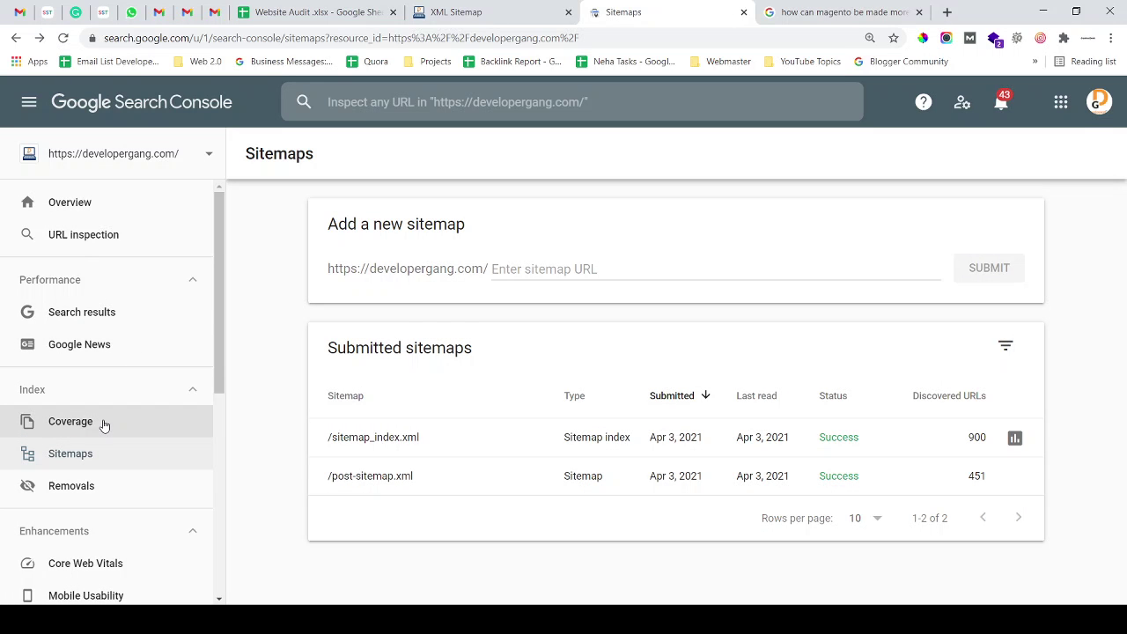
{"action": "left_click", "coordinate": [70, 422]}
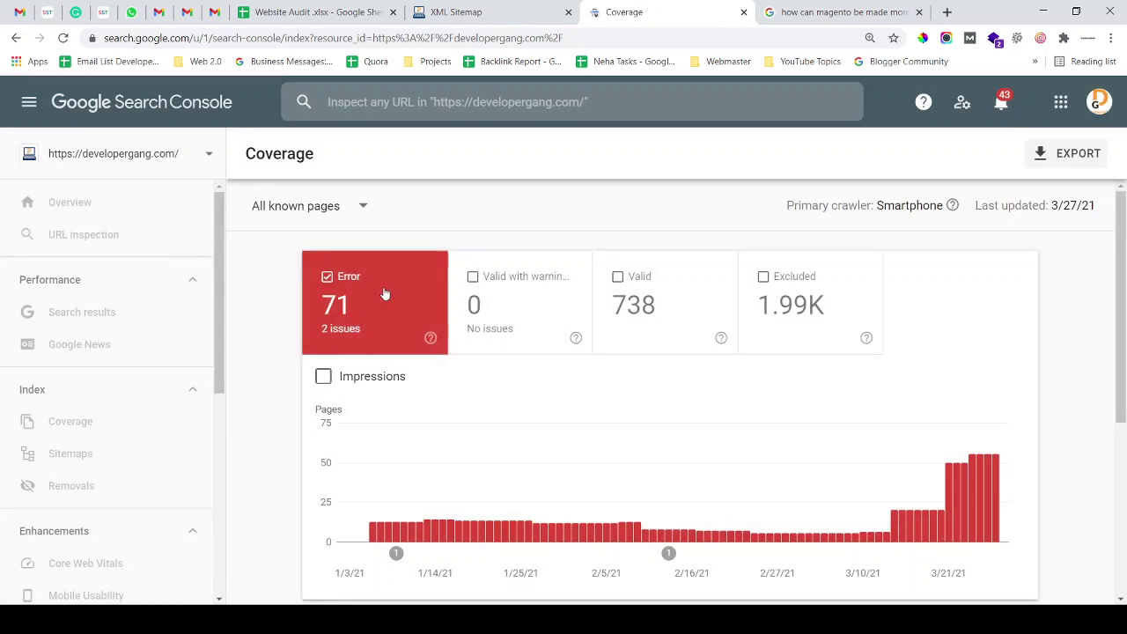
- Examine the affected URLs of the Server error (5xx) issue in the Coverage report, and open the Removals report
{"action": "scroll", "coordinate": [396, 299], "scroll_direction": "down", "scroll_amount": 1}
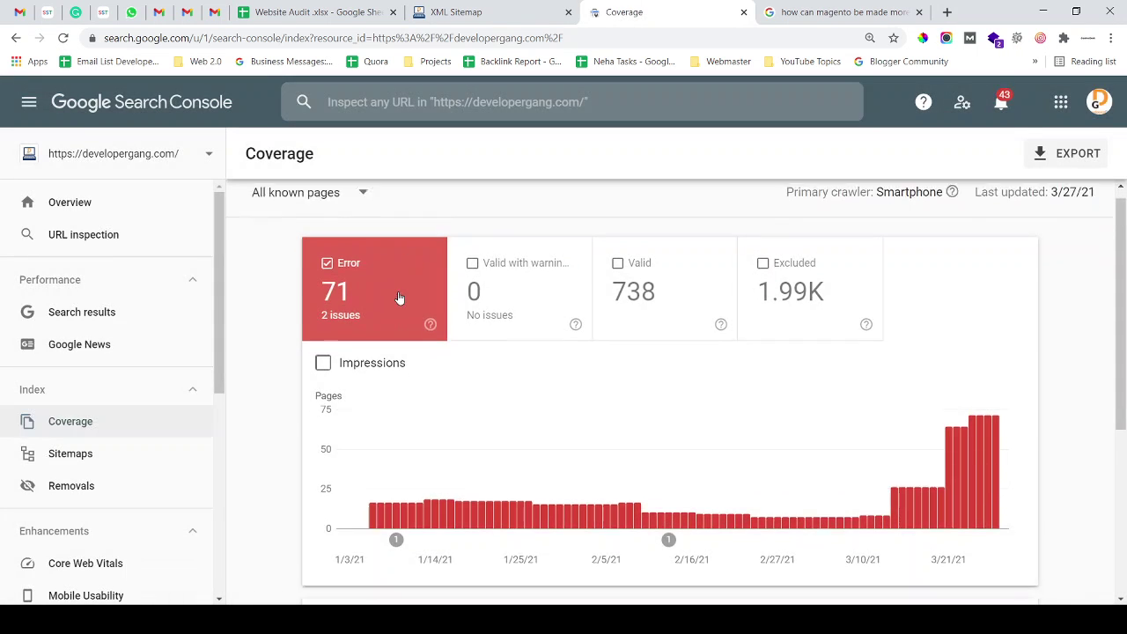
{"action": "scroll", "coordinate": [399, 298], "scroll_direction": "down", "scroll_amount": 3}
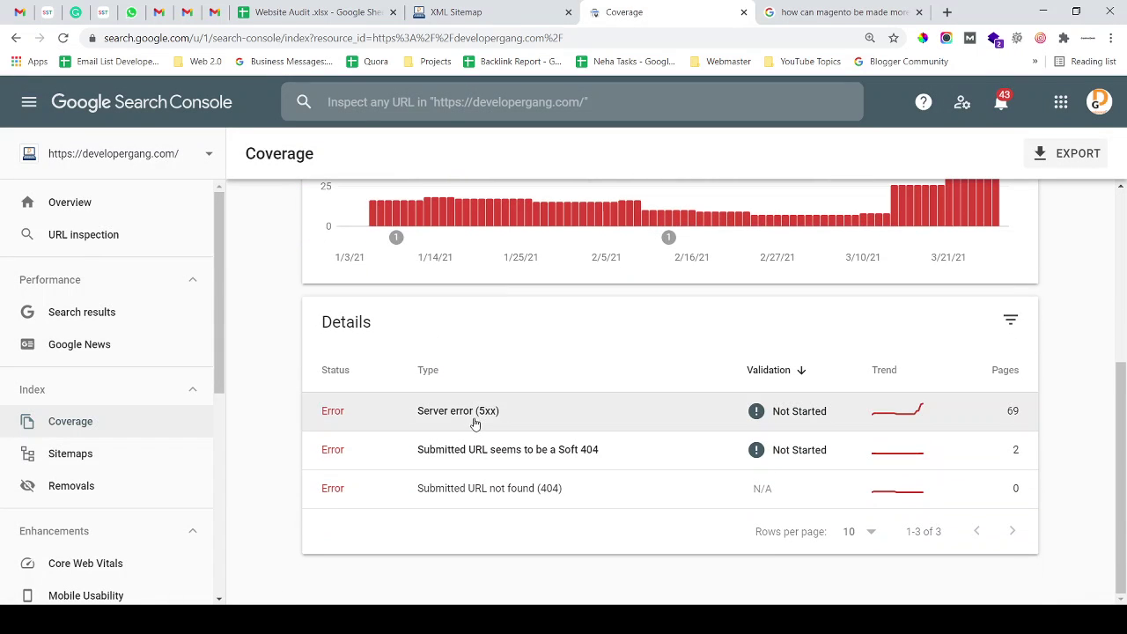
{"action": "left_click", "coordinate": [476, 424]}
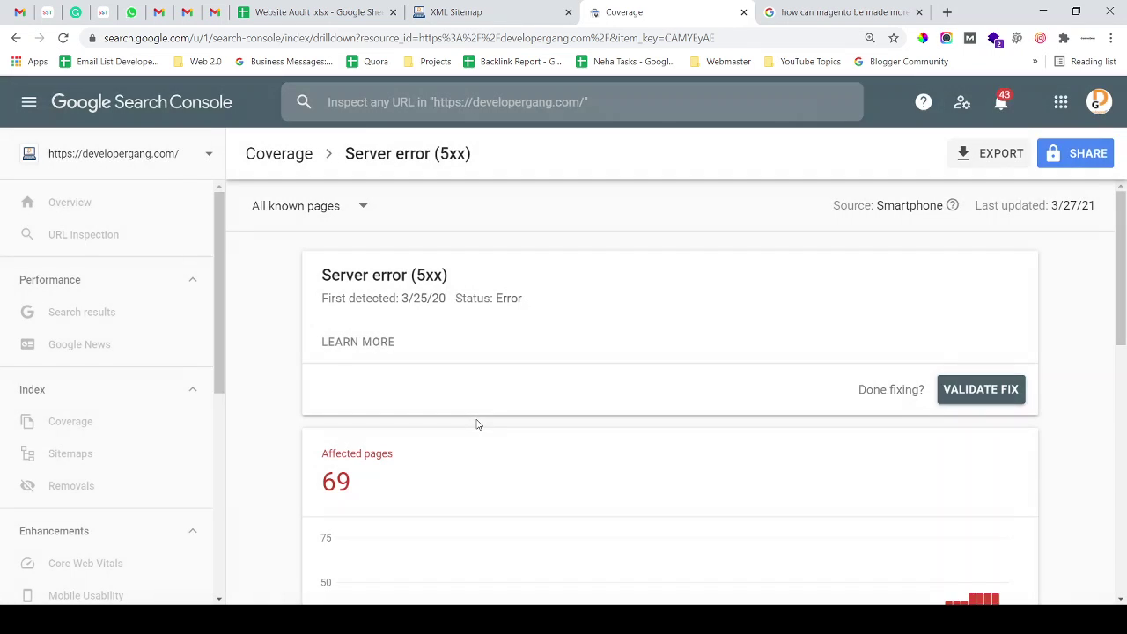
{"action": "scroll", "coordinate": [536, 364], "scroll_direction": "down", "scroll_amount": 6}
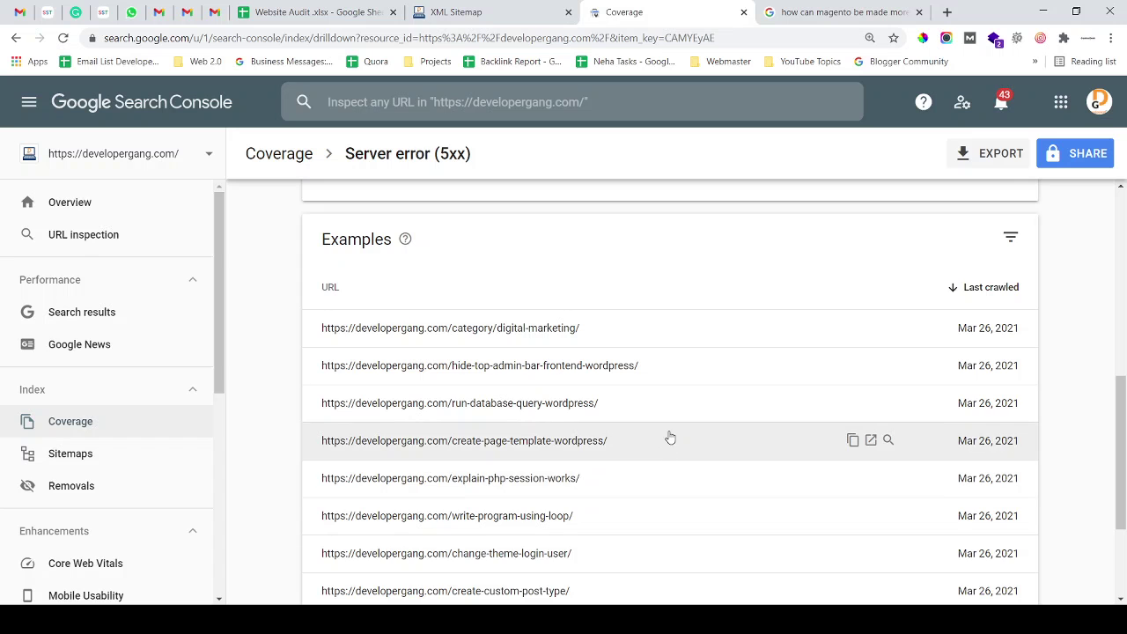
{"action": "scroll", "coordinate": [670, 432], "scroll_direction": "up", "scroll_amount": 6}
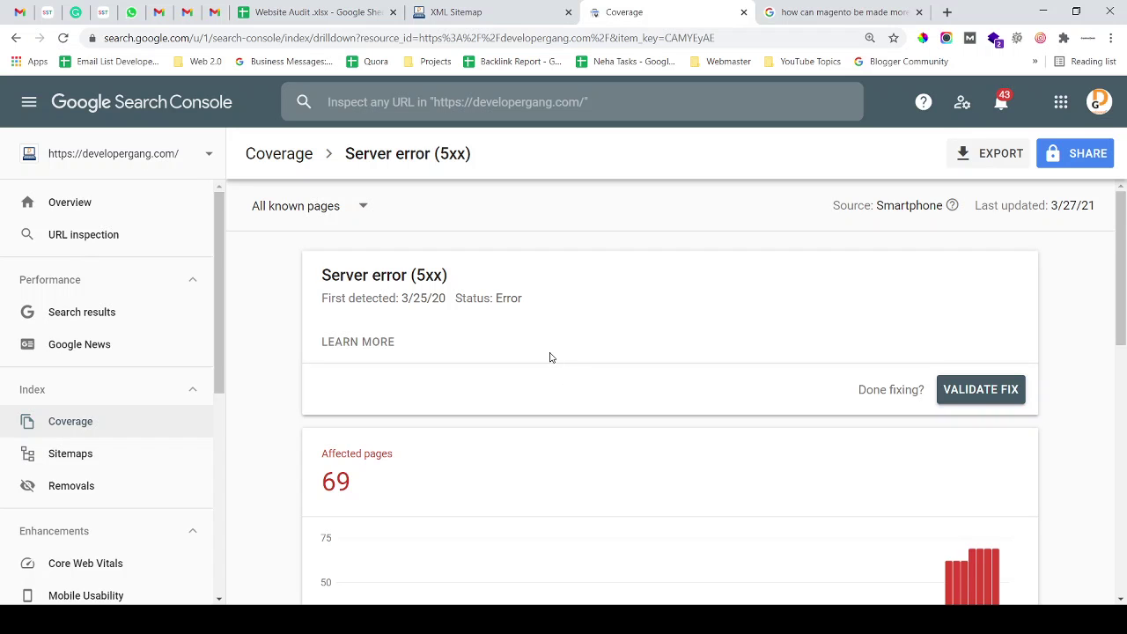
{"action": "scroll", "coordinate": [108, 390], "scroll_direction": "down", "scroll_amount": 3}
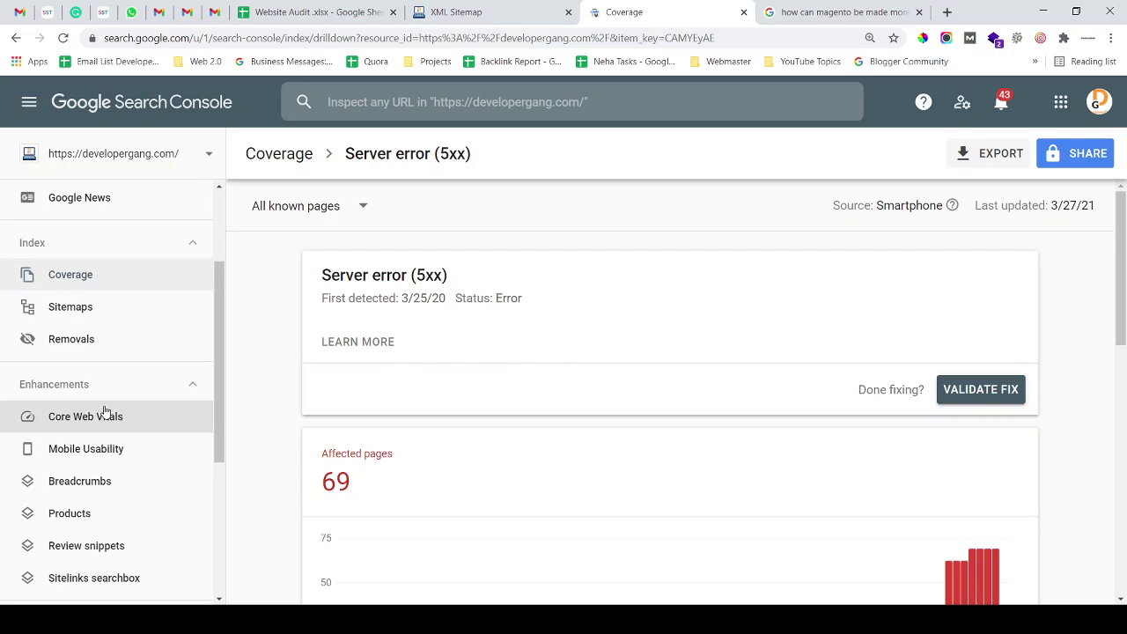
{"action": "left_click", "coordinate": [103, 345]}
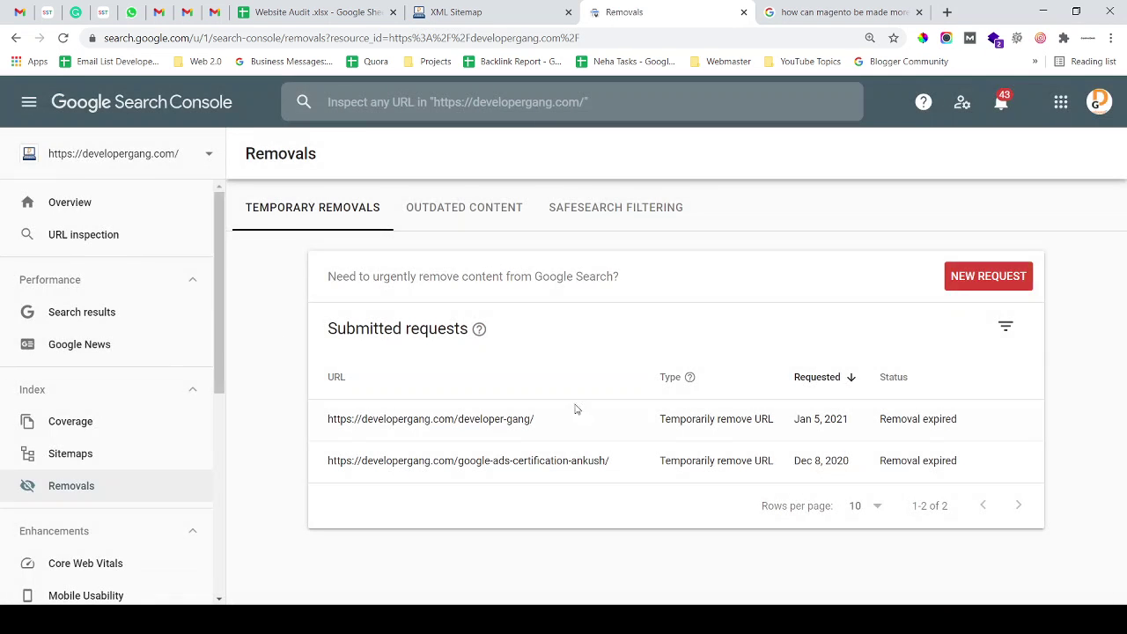
{"action": "left_click", "coordinate": [440, 11]}
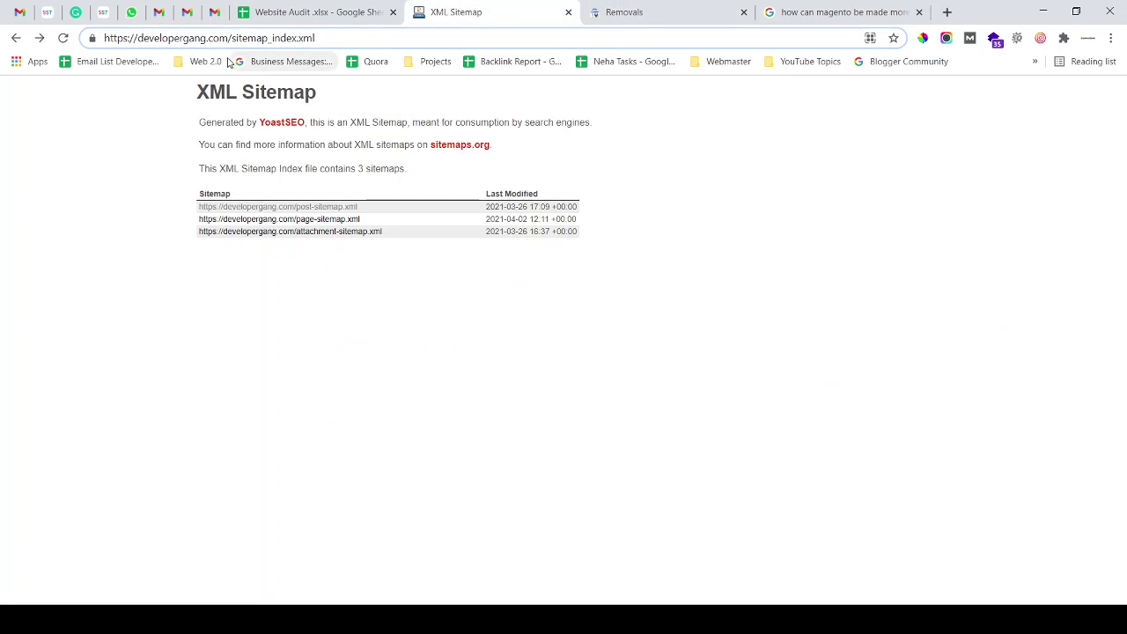
{"action": "left_click_drag", "start_coordinate": [231, 38], "coordinate": [317, 39]}
{"action": "key", "text": "BackSpace"}
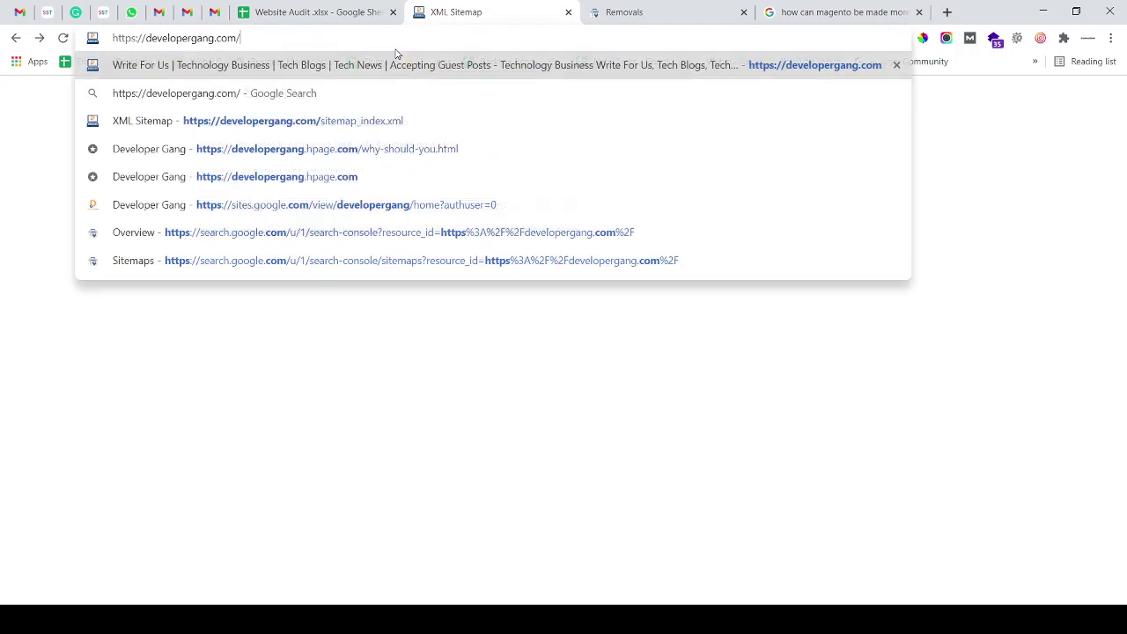
{"action": "key", "text": "Return"}
{"action": "left_click", "coordinate": [367, 38]}
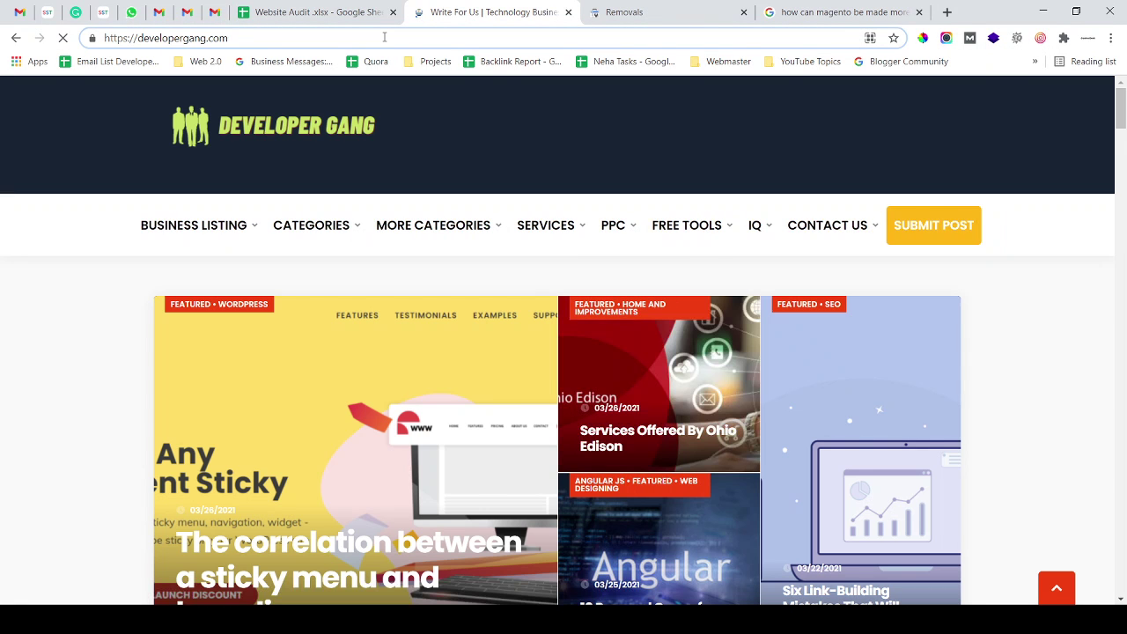
{"action": "type", "text": "site"}
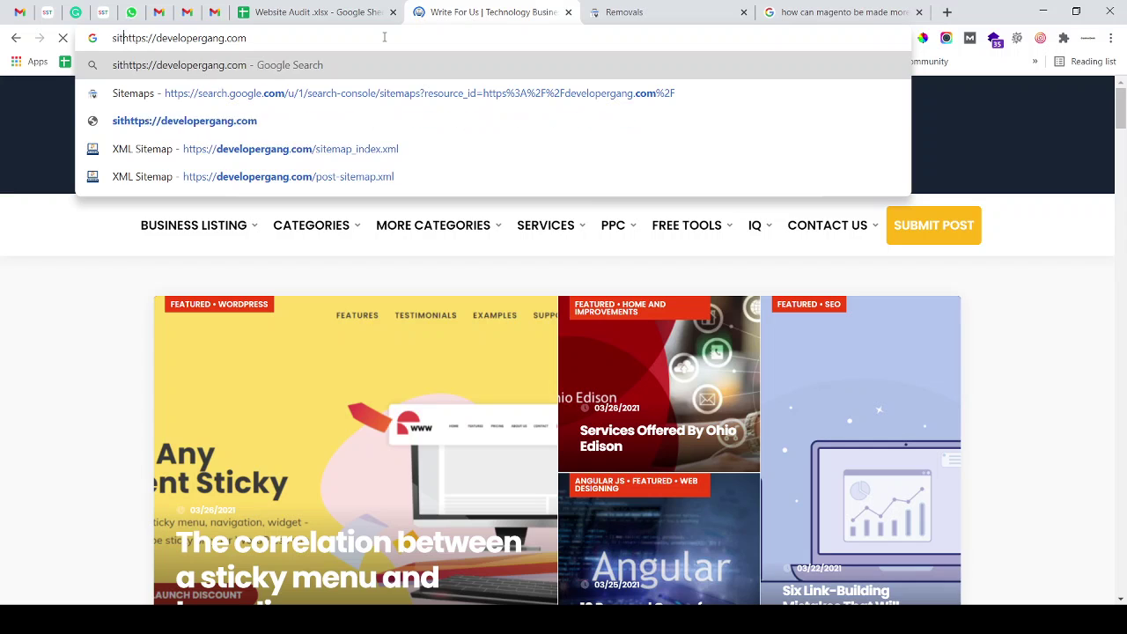
{"action": "type", "text": ":"}
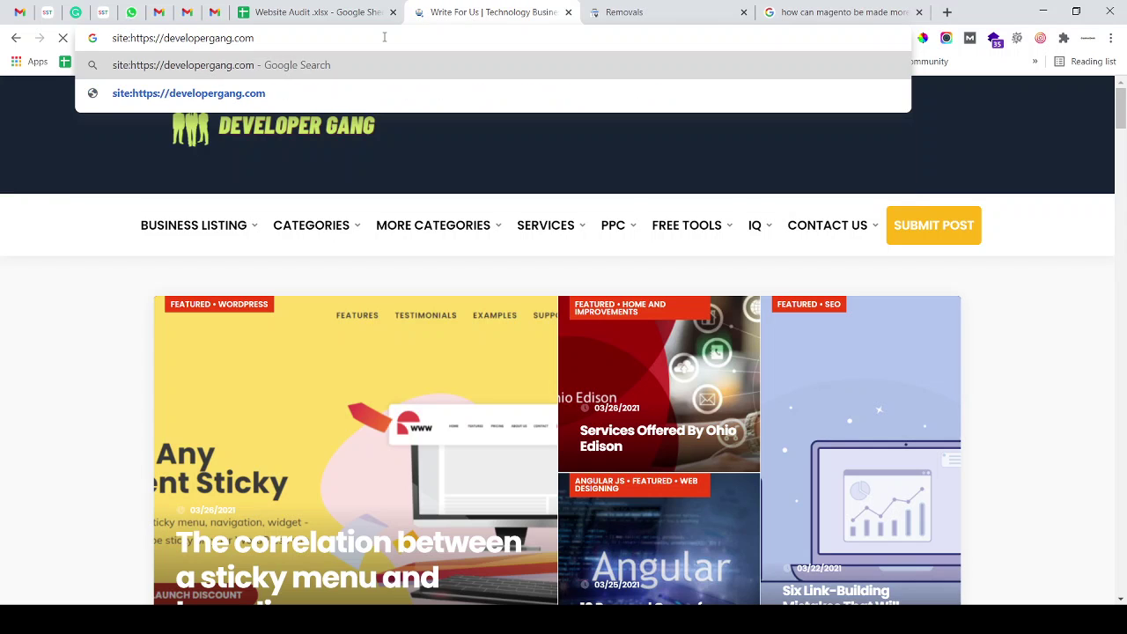
{"action": "key", "text": "Return"}
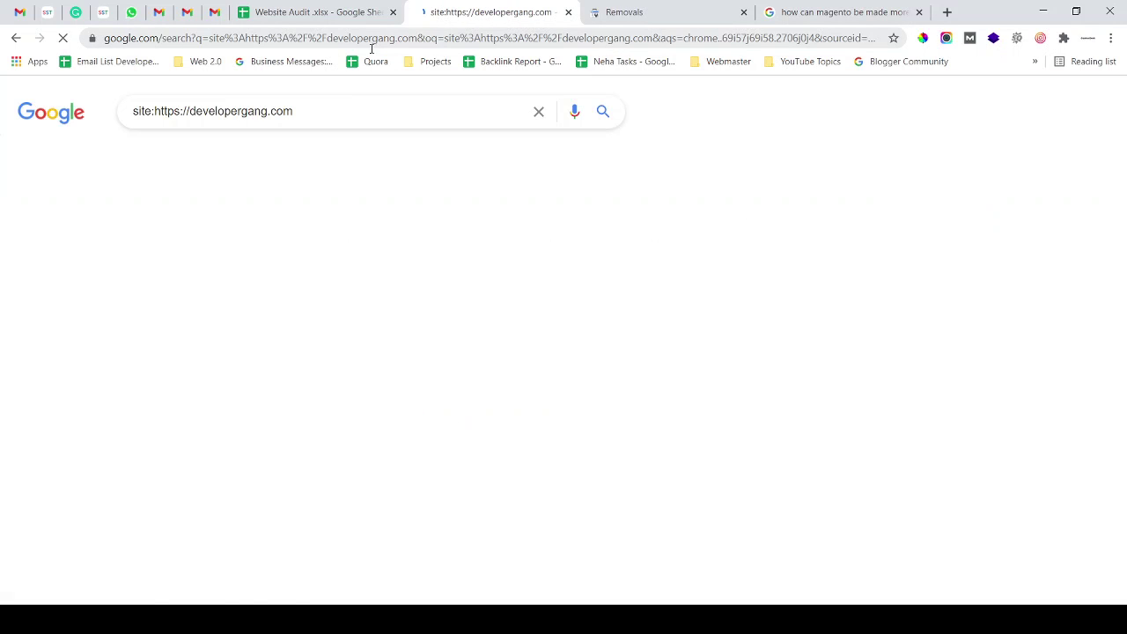
- Examine the site: query, its result count and the indexed developergang.com pages in the search results
{"action": "left_click", "coordinate": [153, 107]}
{"action": "left_click_drag", "start_coordinate": [307, 108], "coordinate": [137, 111]}
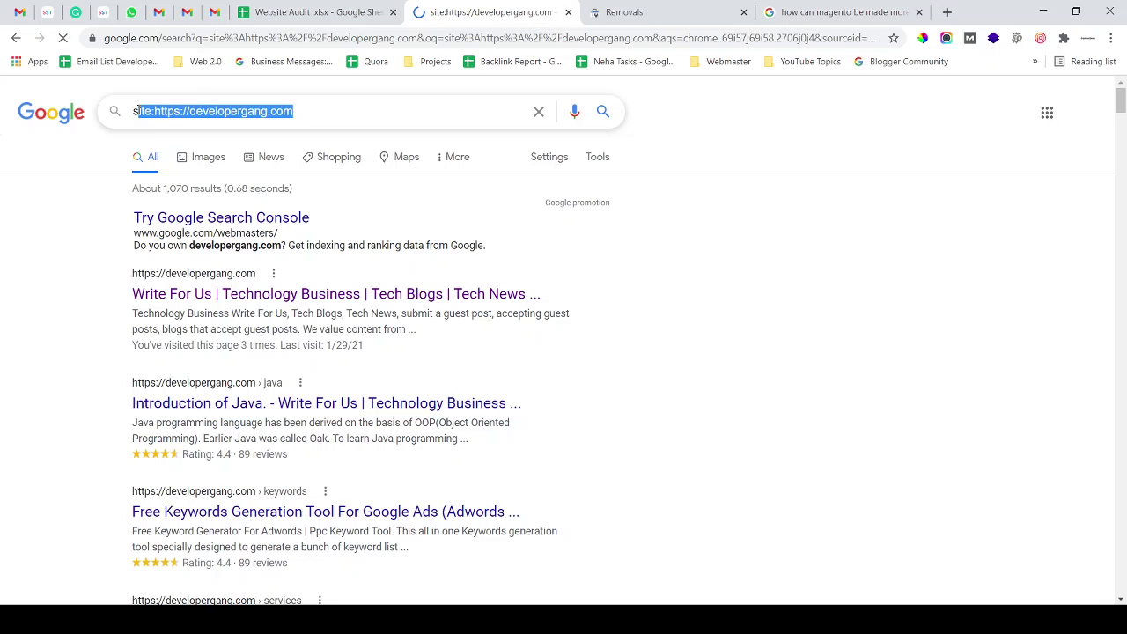
{"action": "left_click", "coordinate": [180, 111]}
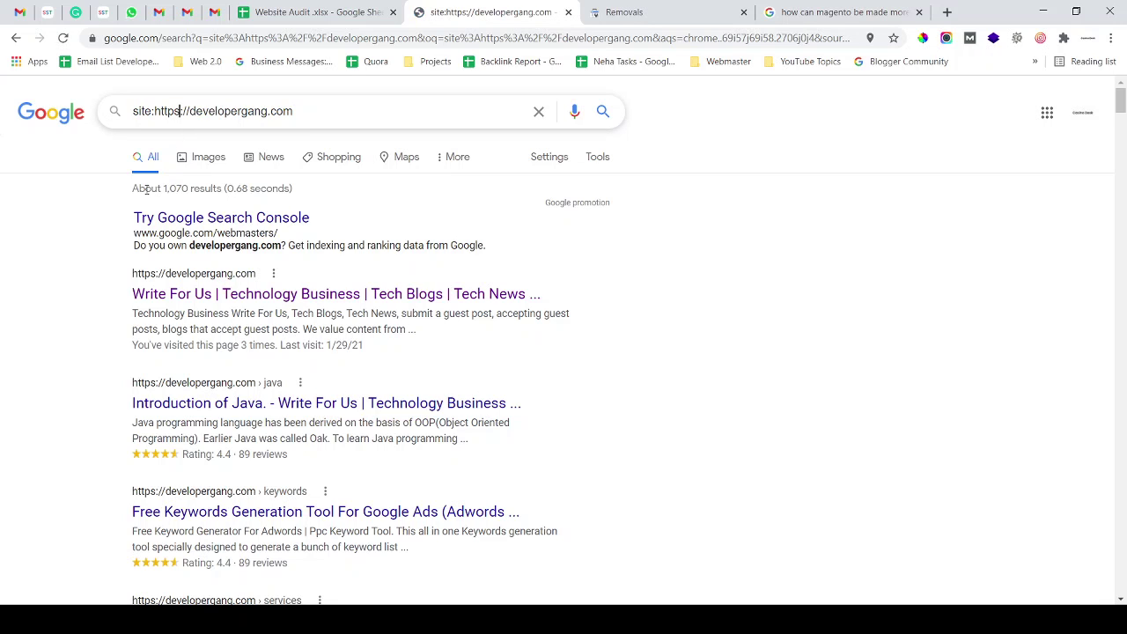
{"action": "left_click_drag", "start_coordinate": [134, 187], "coordinate": [178, 186]}
{"action": "left_click", "coordinate": [185, 187]}
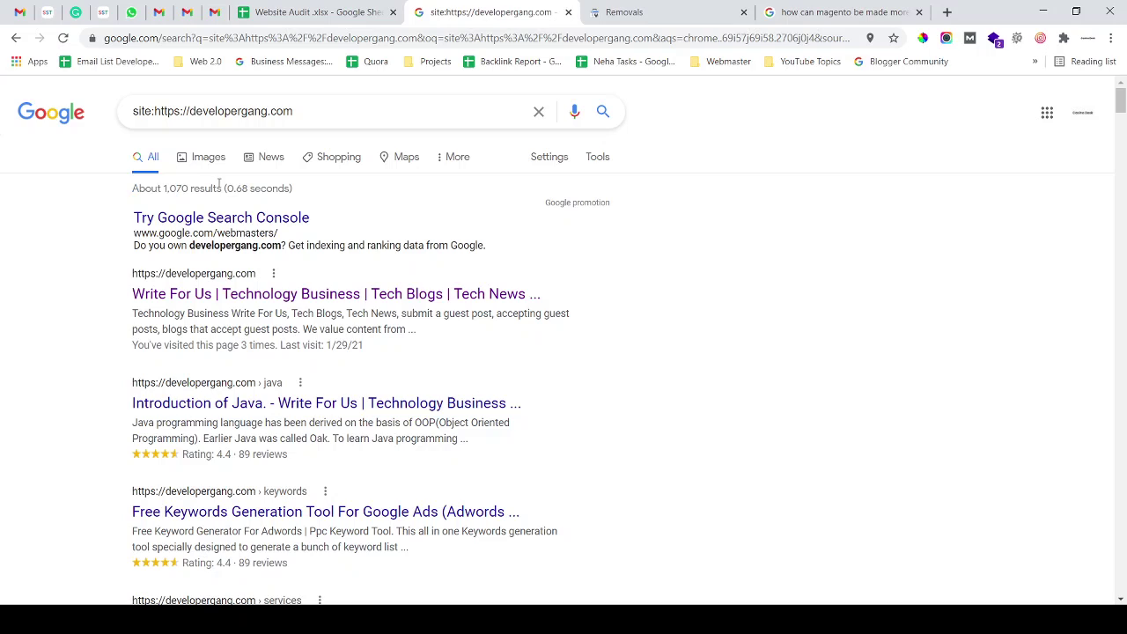
{"action": "left_click_drag", "start_coordinate": [223, 189], "coordinate": [115, 199]}
{"action": "left_click", "coordinate": [131, 210]}
{"action": "scroll", "coordinate": [331, 329], "scroll_direction": "down", "scroll_amount": 12}
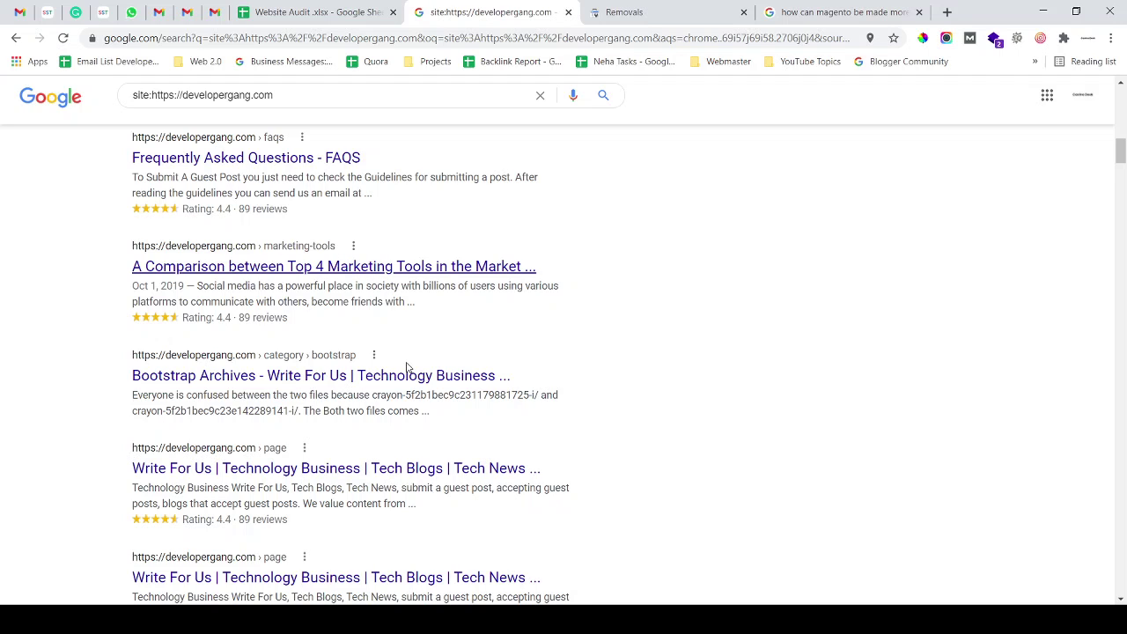
- Open the result "A Comparison between Top 4 Marketing Tools in the Market" and copy the article's URL
{"action": "left_click", "coordinate": [357, 275]}
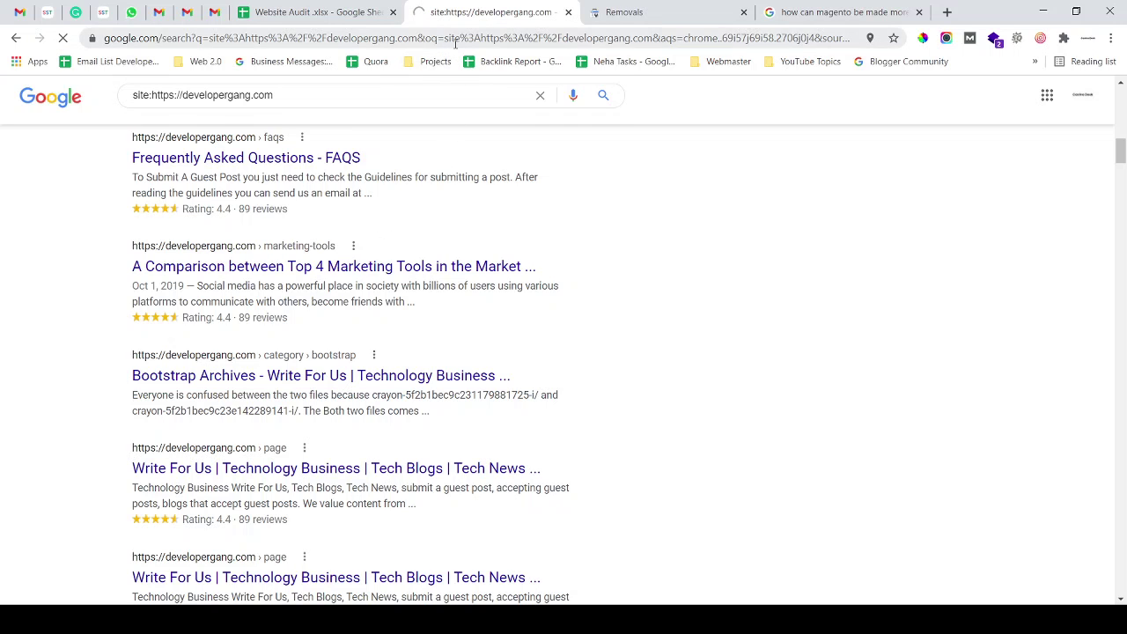
{"action": "left_click_drag", "start_coordinate": [274, 38], "coordinate": [103, 38]}
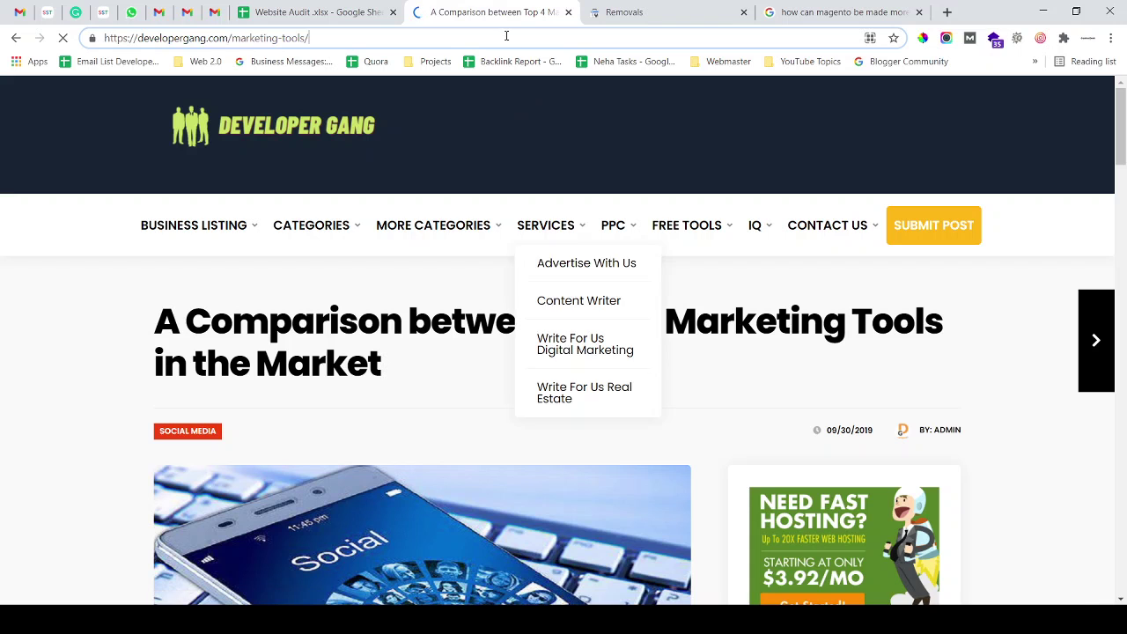
{"action": "scroll", "coordinate": [445, 321], "scroll_direction": "down", "scroll_amount": 5}
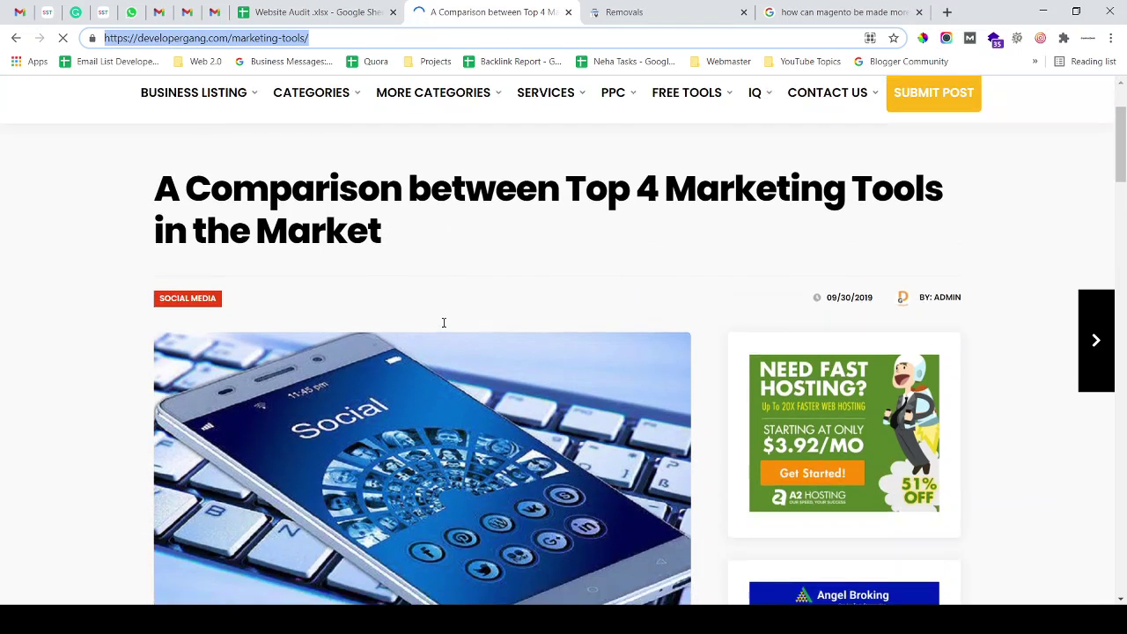
{"action": "scroll", "coordinate": [448, 321], "scroll_direction": "up", "scroll_amount": 5}
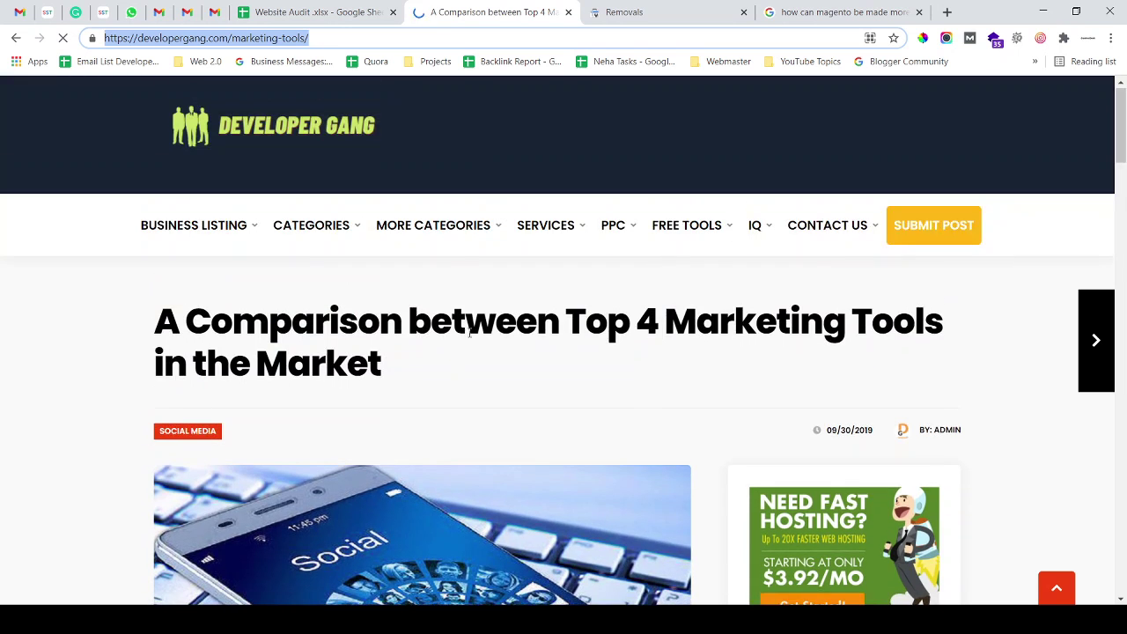
{"action": "left_click", "coordinate": [386, 39]}
{"action": "key", "text": "ctrl+a"}
{"action": "key", "text": "ctrl+c"}
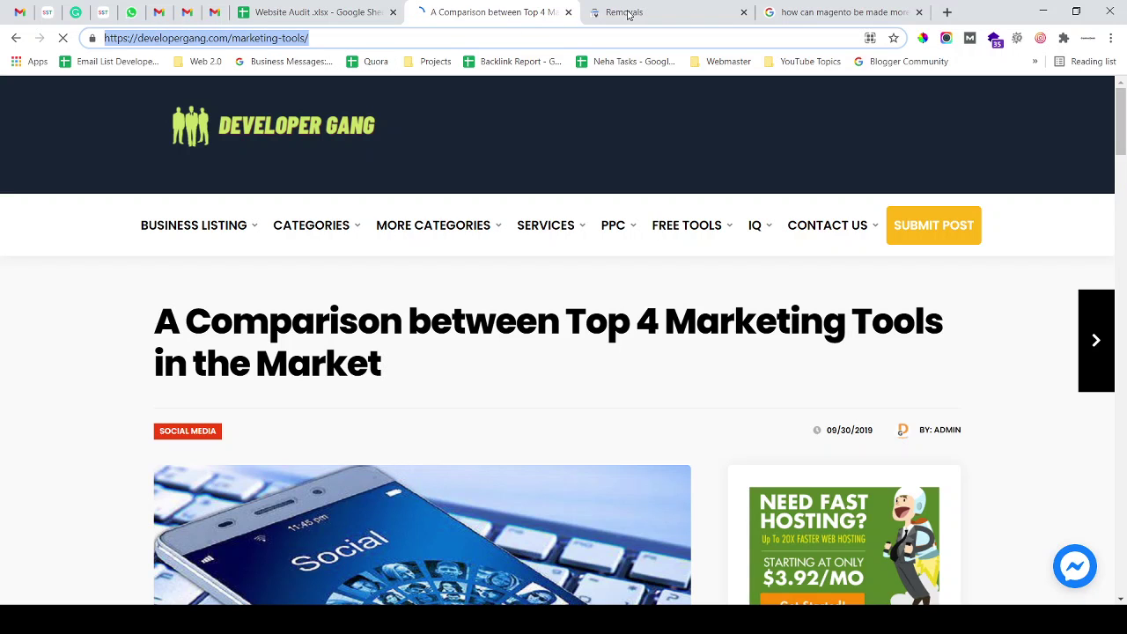
{"action": "left_click", "coordinate": [628, 14]}
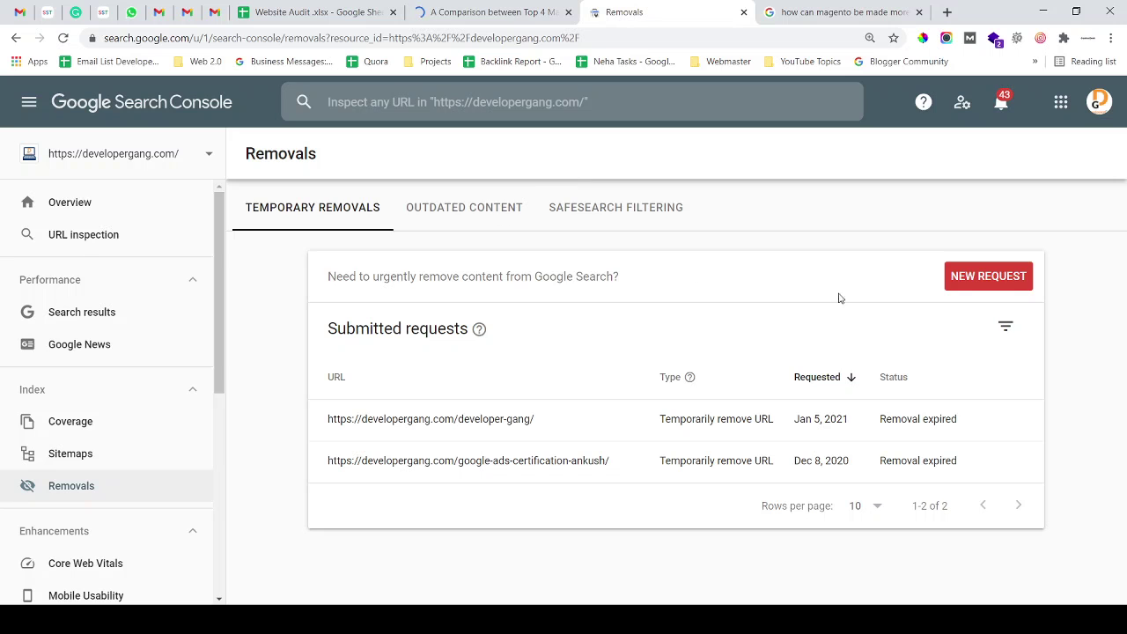
{"action": "left_click", "coordinate": [1000, 283]}
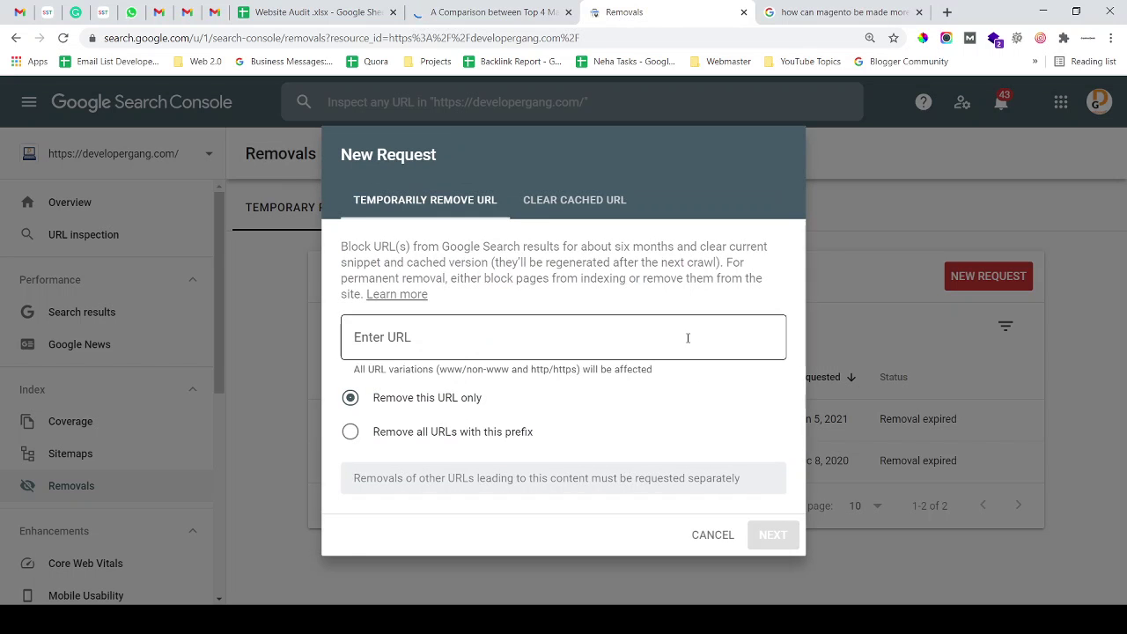
{"action": "key", "text": "ctrl+v"}
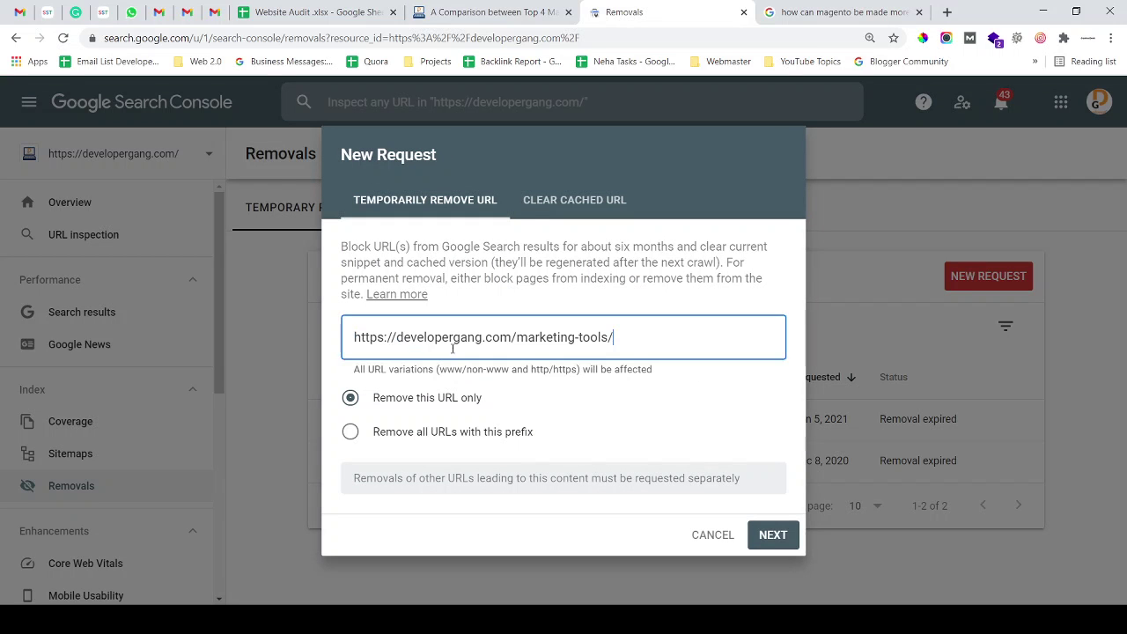
{"action": "left_click", "coordinate": [774, 537]}
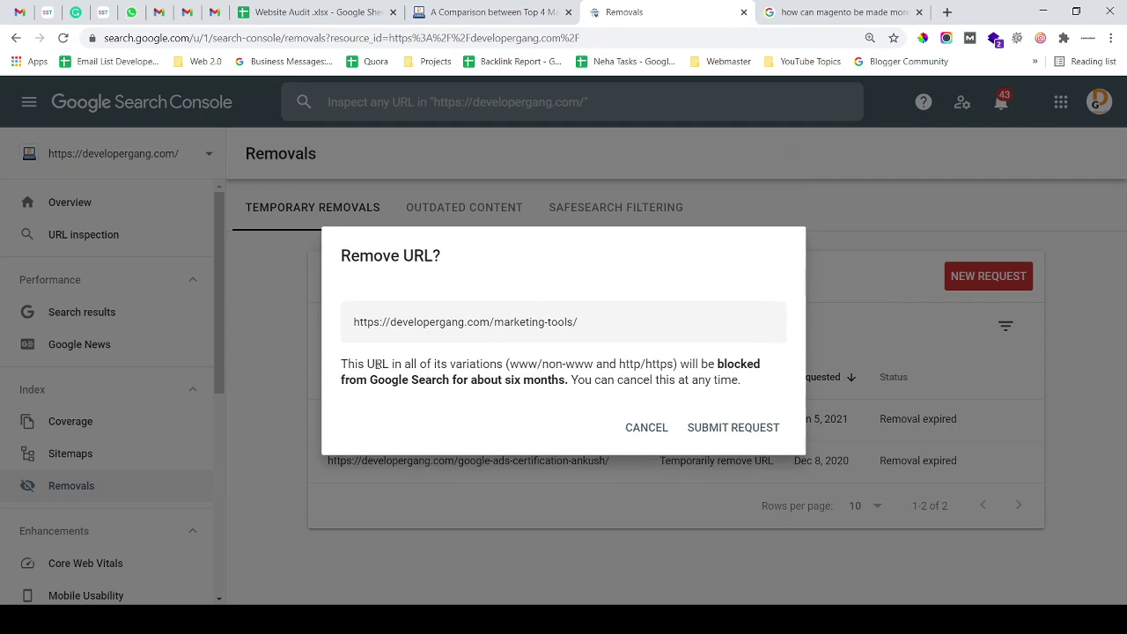
{"action": "left_click_drag", "start_coordinate": [377, 363], "coordinate": [433, 363]}
{"action": "left_click", "coordinate": [435, 364]}
{"action": "left_click", "coordinate": [646, 428]}
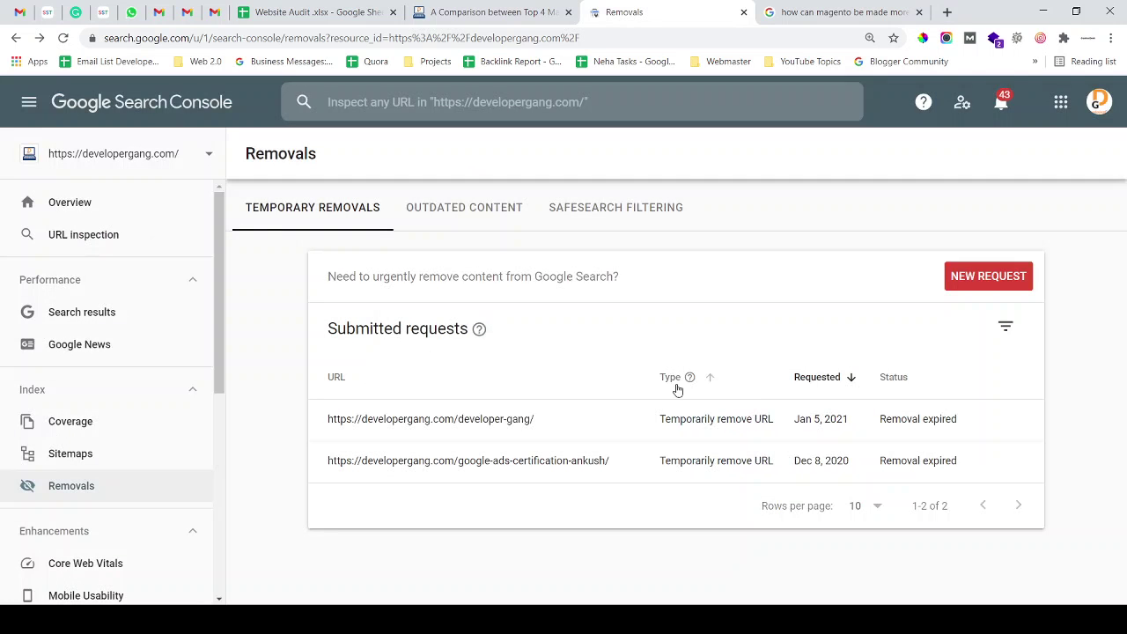
- Go back to the marketing tools article, highlight its full URL, and return to Search Console
{"action": "left_click", "coordinate": [509, 8]}
{"action": "left_click", "coordinate": [335, 36]}
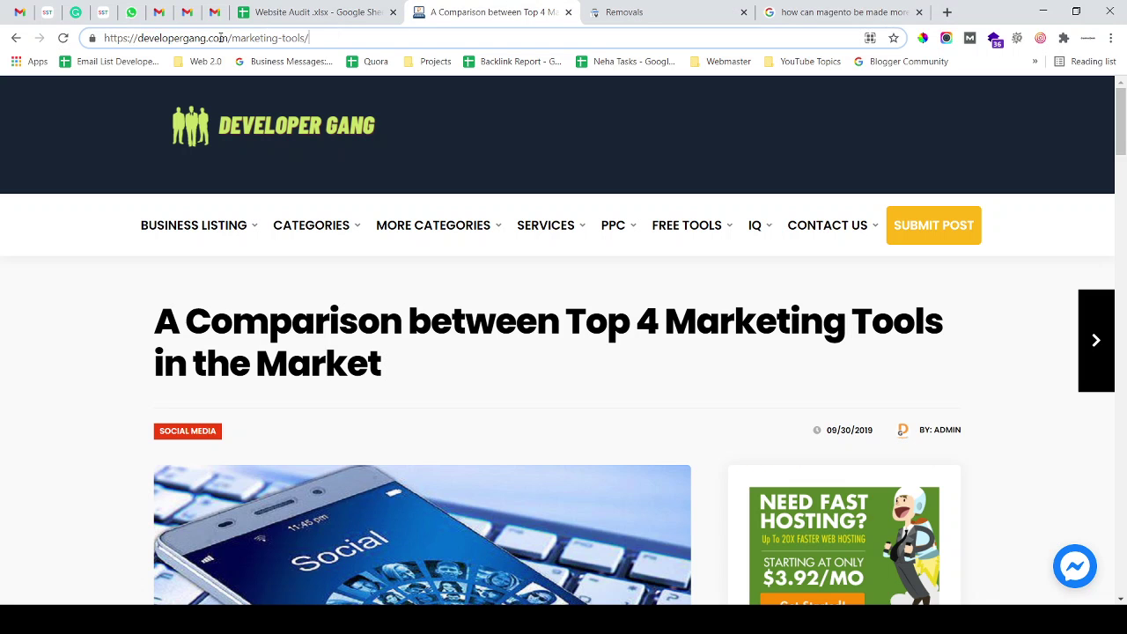
{"action": "left_click_drag", "start_coordinate": [221, 40], "coordinate": [93, 40]}
{"action": "left_click_drag", "start_coordinate": [342, 40], "coordinate": [54, 59]}
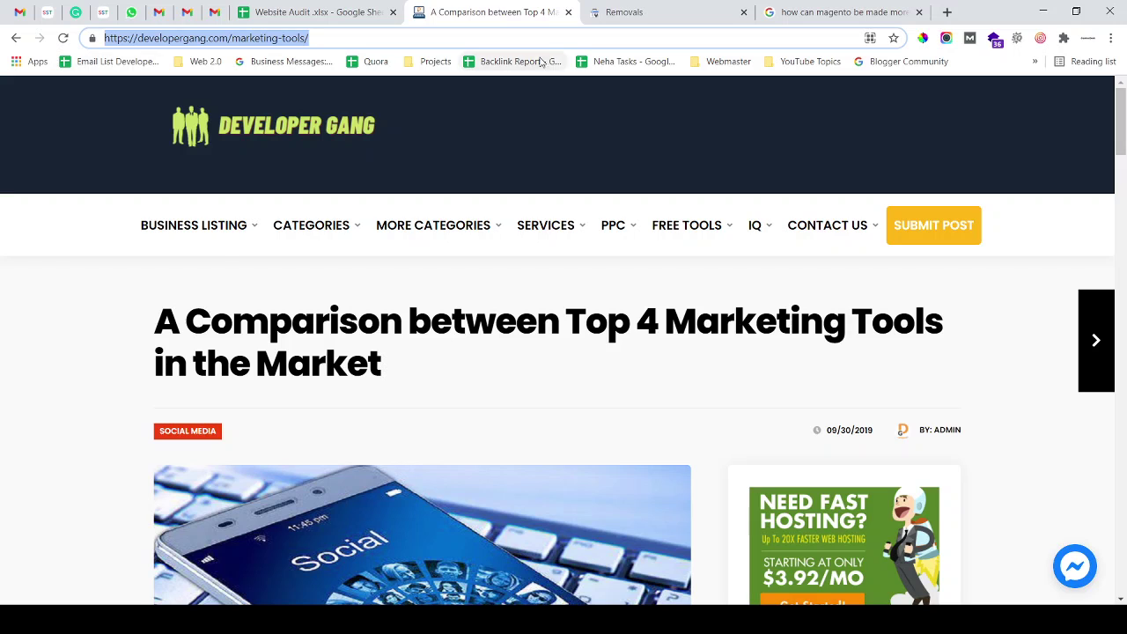
{"action": "left_click", "coordinate": [629, 12]}
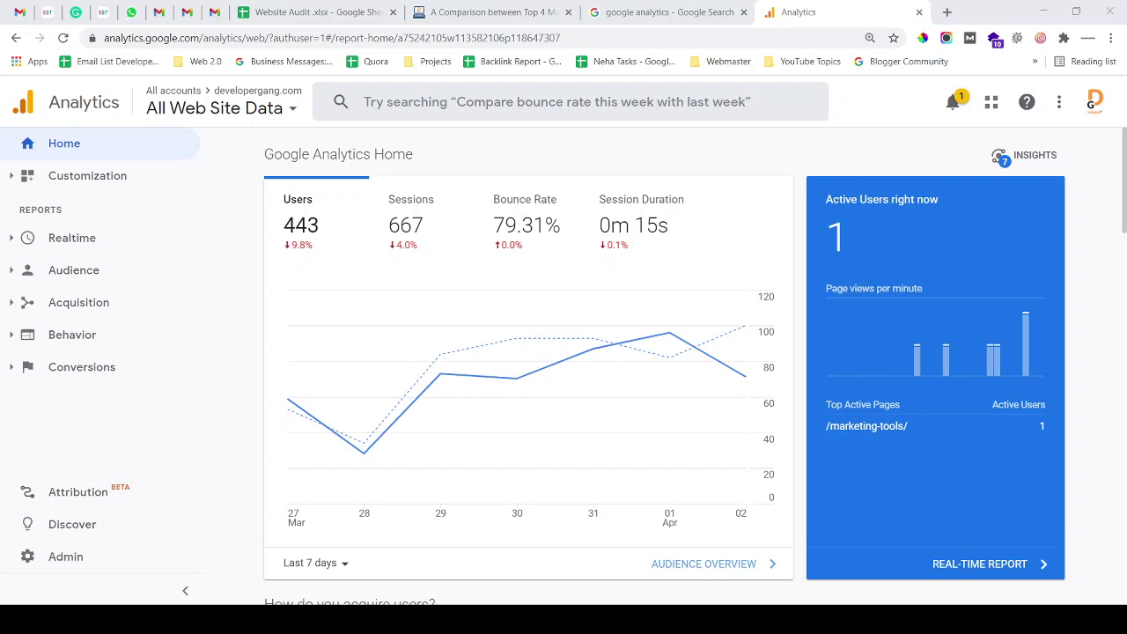
- Review the Google Analytics Home overview for developergang.com
{"action": "mouse_move", "coordinate": [583, 344]}
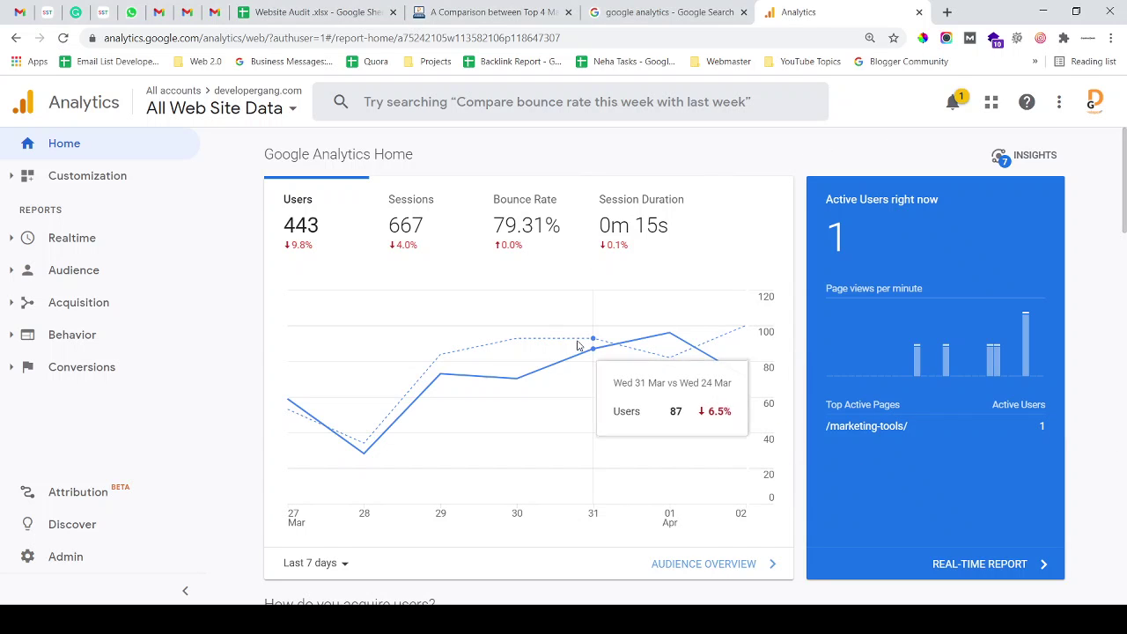
{"action": "scroll", "coordinate": [577, 345], "scroll_direction": "down", "scroll_amount": 3}
{"action": "scroll", "coordinate": [578, 345], "scroll_direction": "up", "scroll_amount": 3}
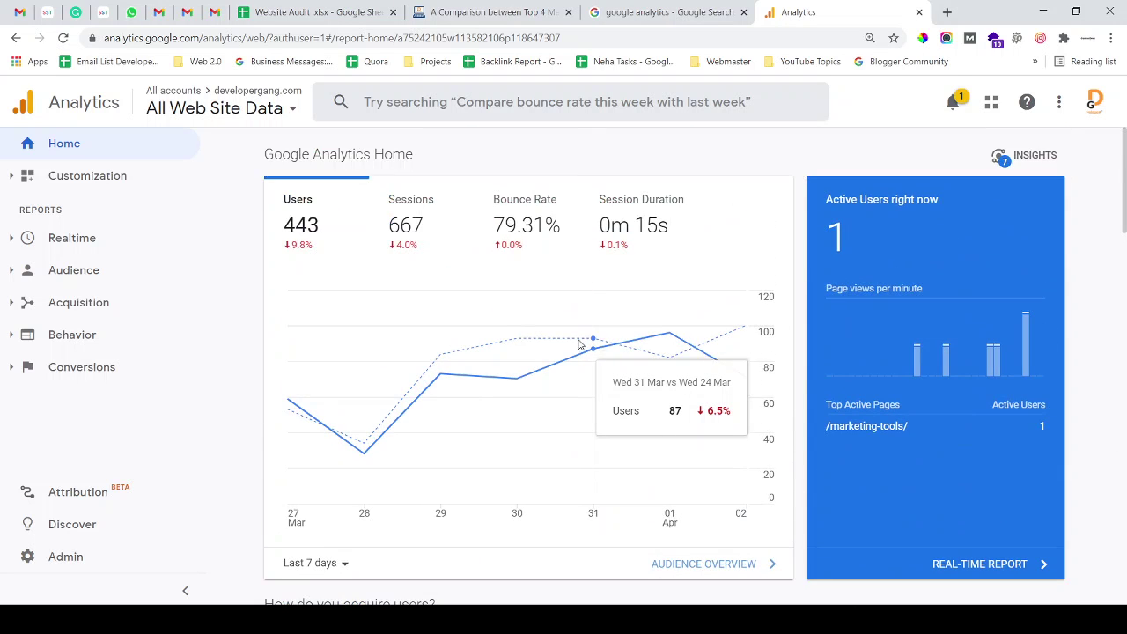
- Switch to the Google results for google analytics and highlight the query in the search field
{"action": "left_click", "coordinate": [616, 12]}
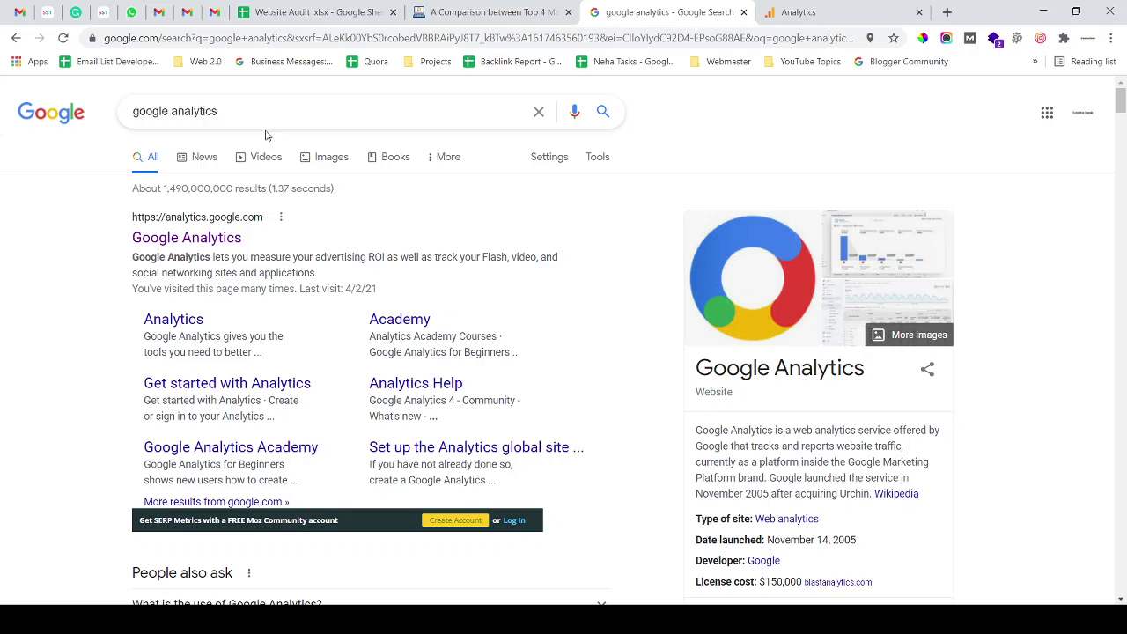
{"action": "left_click", "coordinate": [231, 111]}
{"action": "left_click_drag", "start_coordinate": [229, 109], "coordinate": [131, 128]}
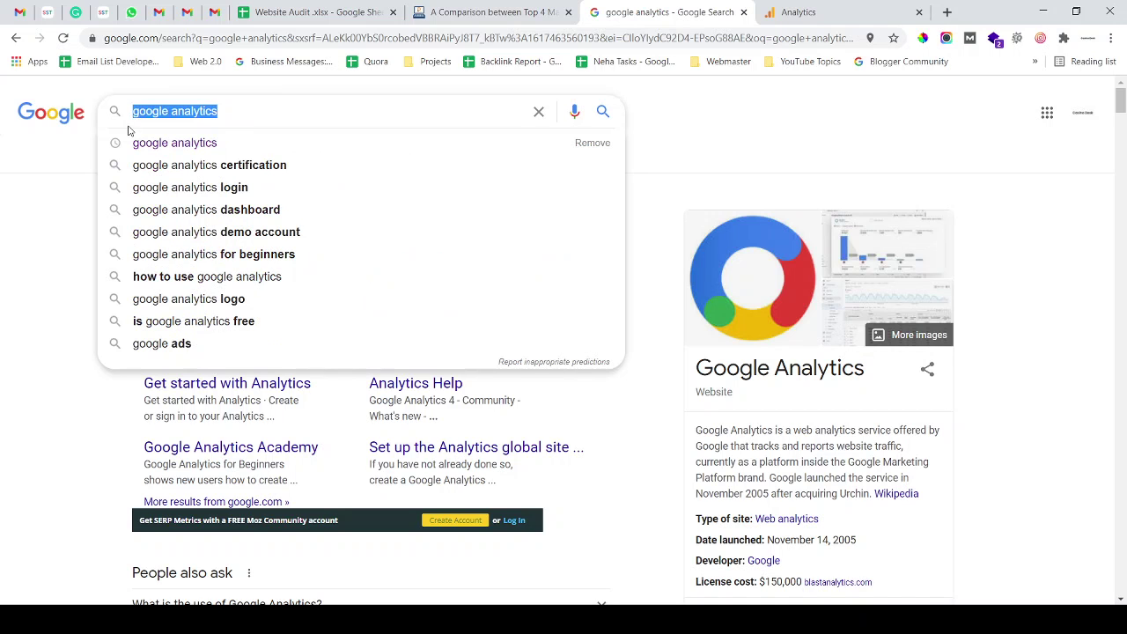
{"action": "left_click", "coordinate": [13, 227]}
{"action": "left_click", "coordinate": [262, 111]}
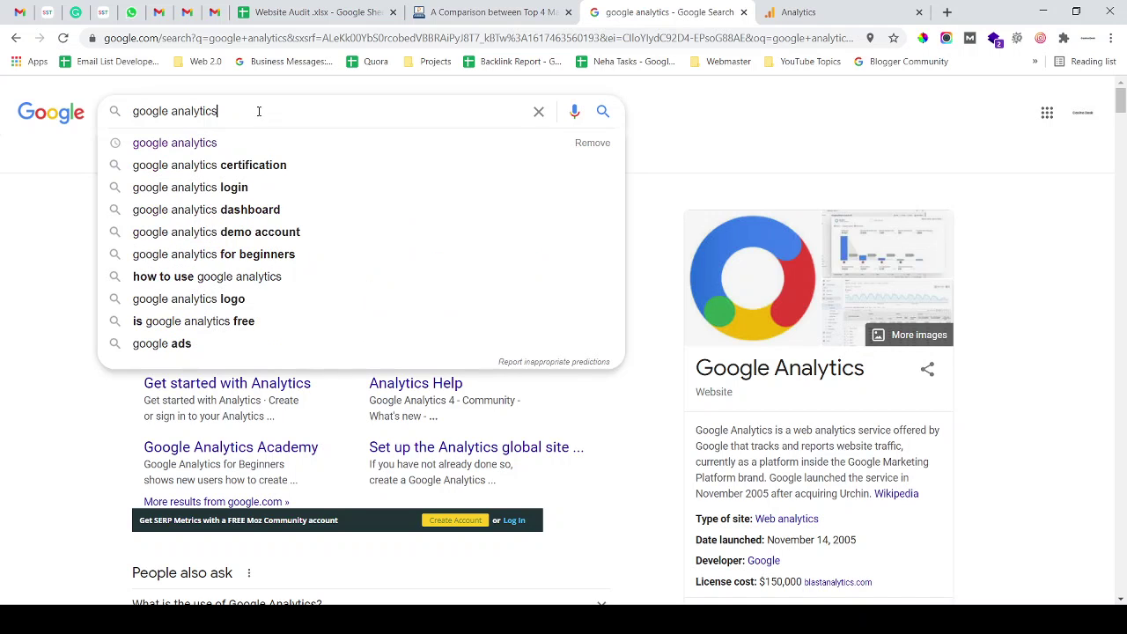
- Switch from the Google results to Google Analytics, view the list of signed-in accounts, and look over the Home page
{"action": "left_click_drag", "start_coordinate": [259, 111], "coordinate": [52, 188]}
{"action": "left_click", "coordinate": [51, 187]}
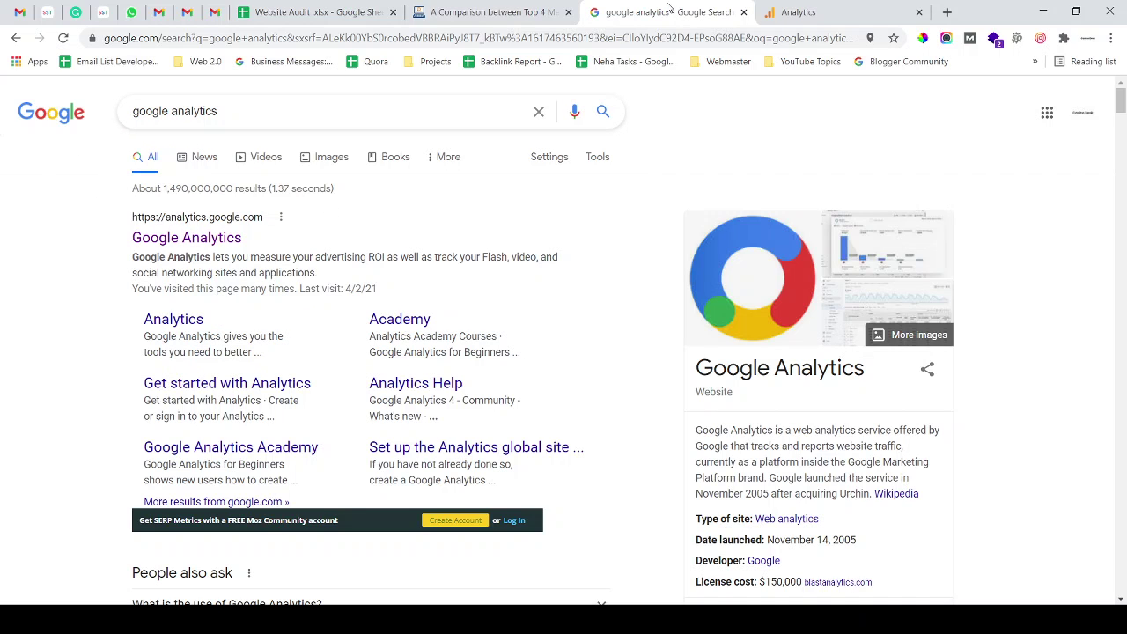
{"action": "left_click", "coordinate": [819, 9]}
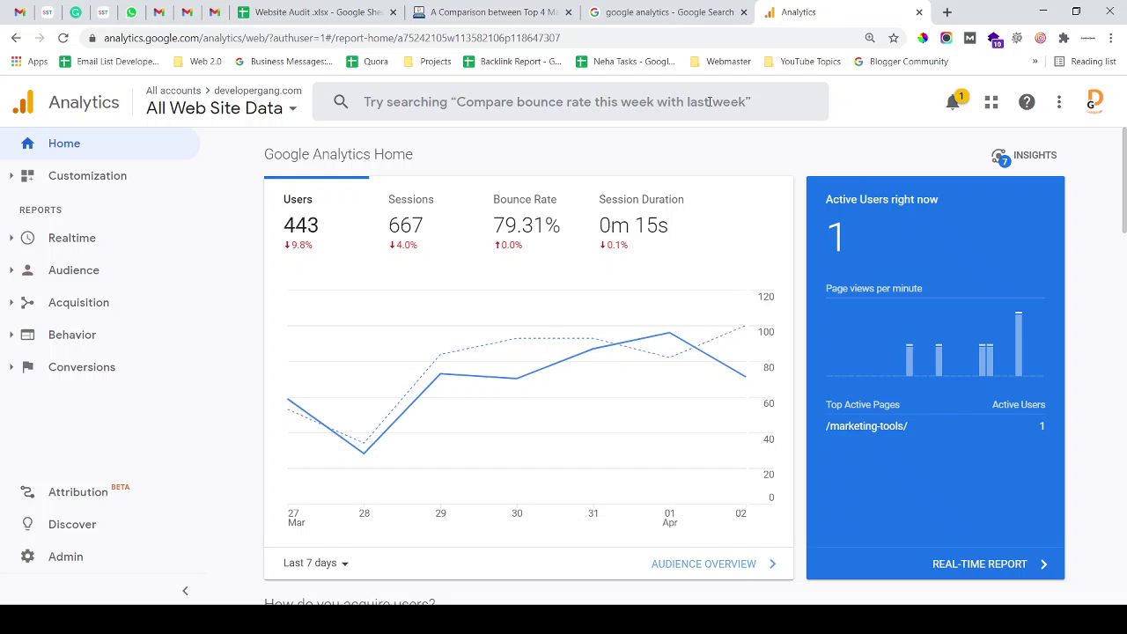
{"action": "left_click", "coordinate": [1095, 103]}
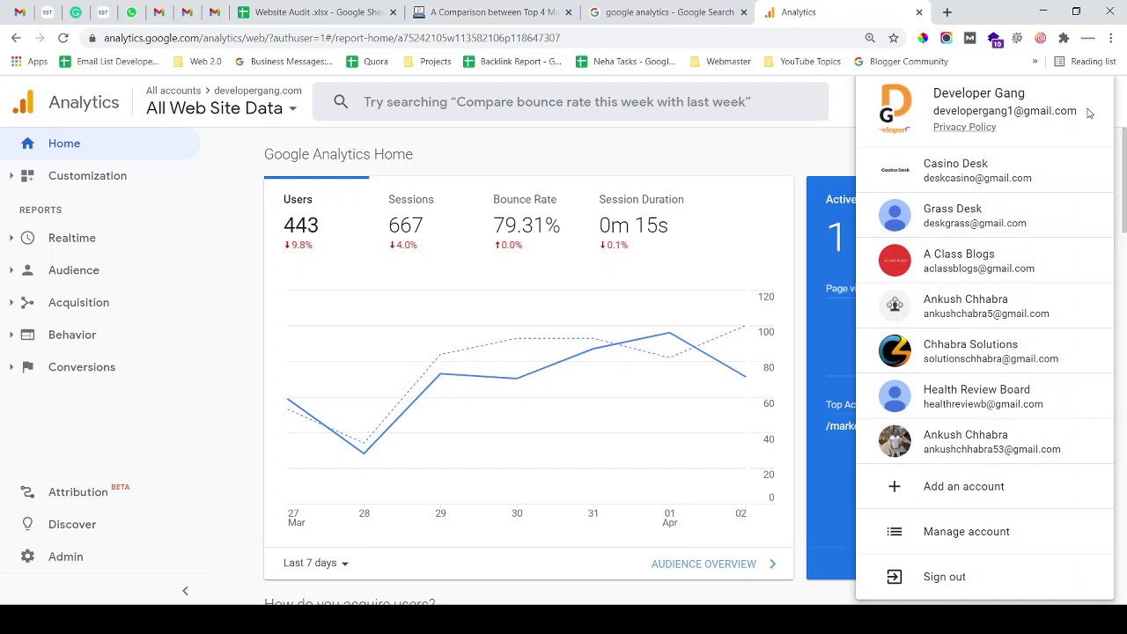
{"action": "left_click", "coordinate": [798, 143]}
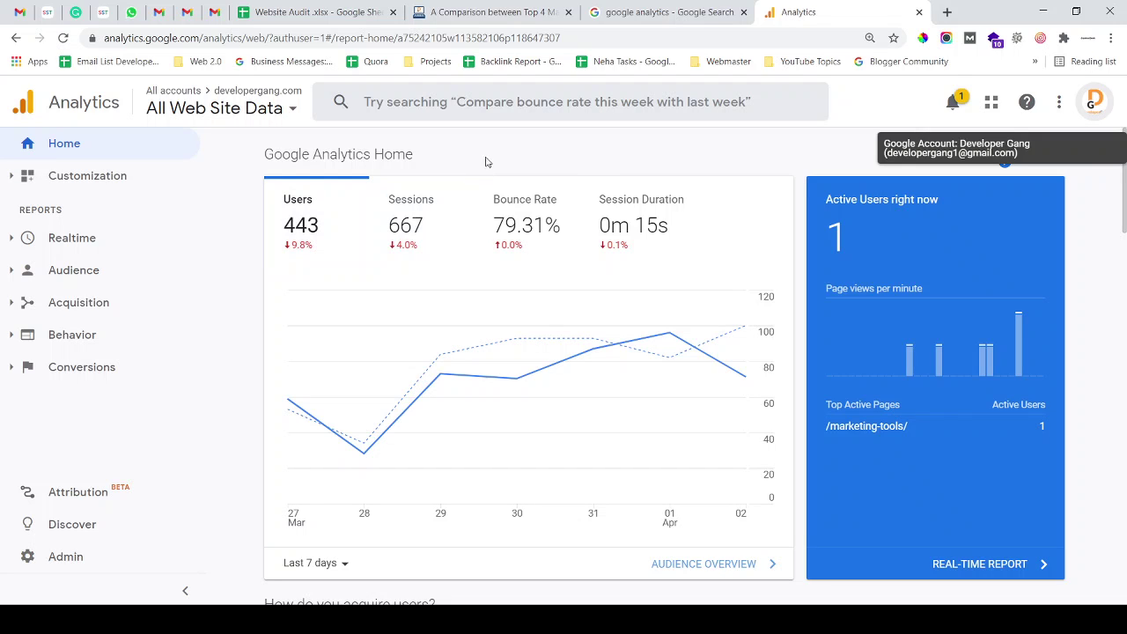
{"action": "scroll", "coordinate": [440, 247], "scroll_direction": "down", "scroll_amount": 3}
{"action": "scroll", "coordinate": [451, 253], "scroll_direction": "up", "scroll_amount": 3}
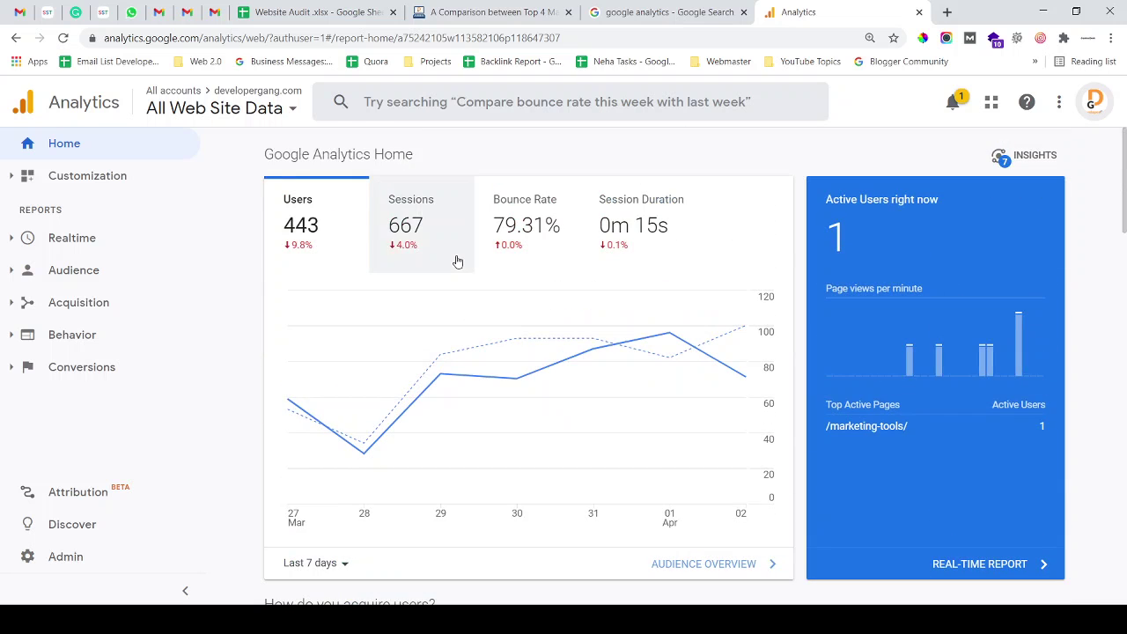
- Open the Realtime Overview report and compare its top active page with the URL of the marketing tools article
{"action": "left_click", "coordinate": [15, 233]}
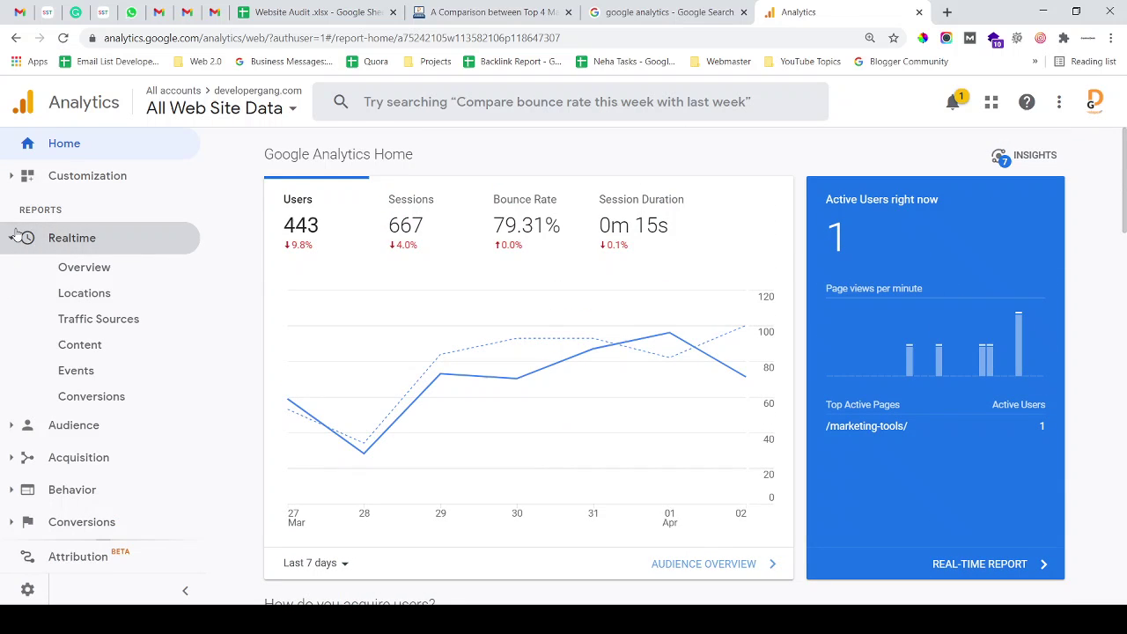
{"action": "left_click", "coordinate": [75, 266]}
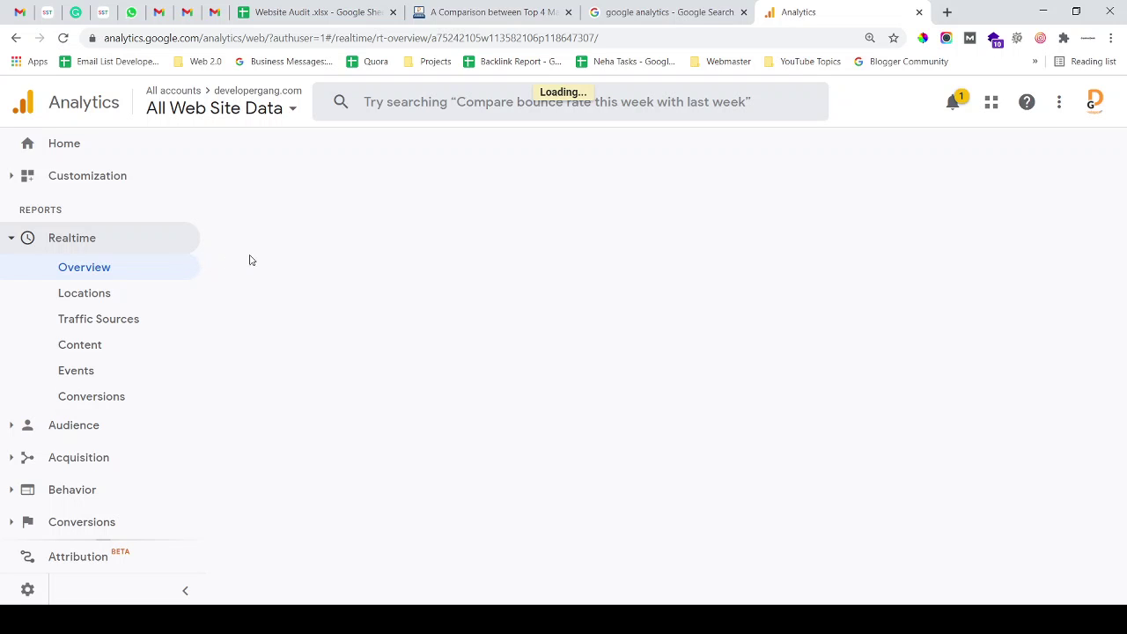
{"action": "left_click", "coordinate": [487, 7]}
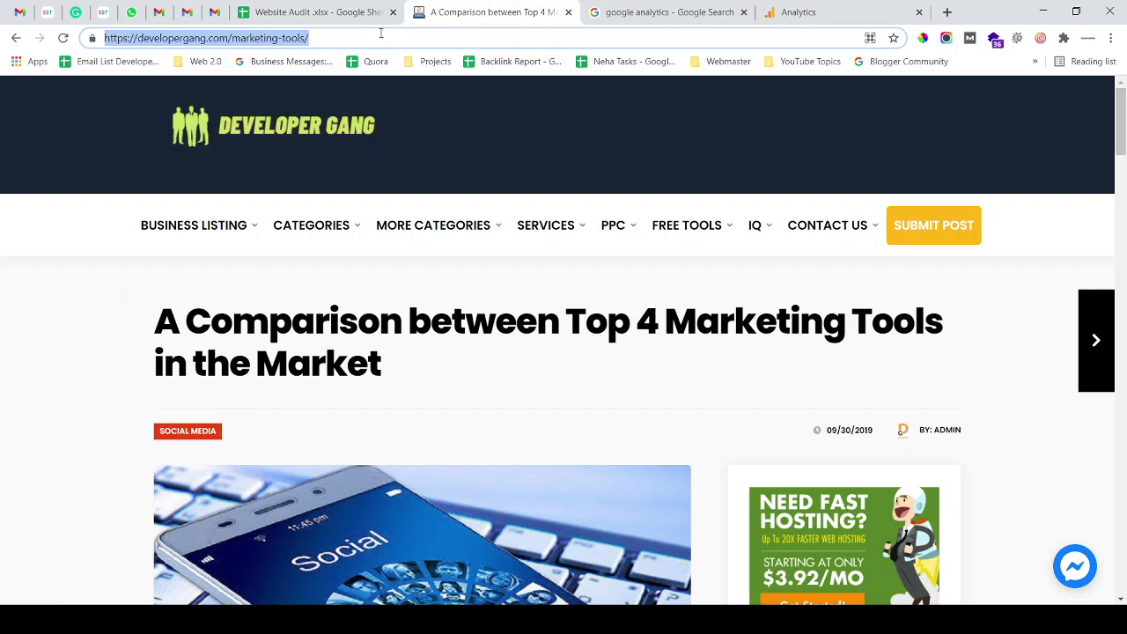
{"action": "left_click_drag", "start_coordinate": [380, 34], "coordinate": [2, 42]}
{"action": "left_click", "coordinate": [556, 35]}
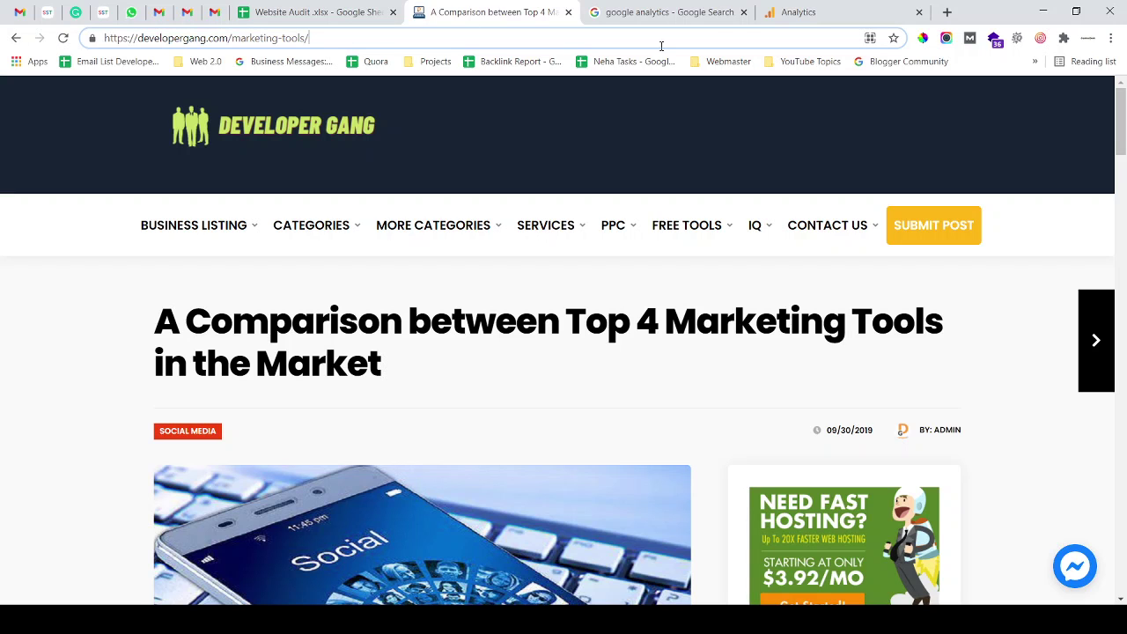
{"action": "left_click", "coordinate": [810, 14]}
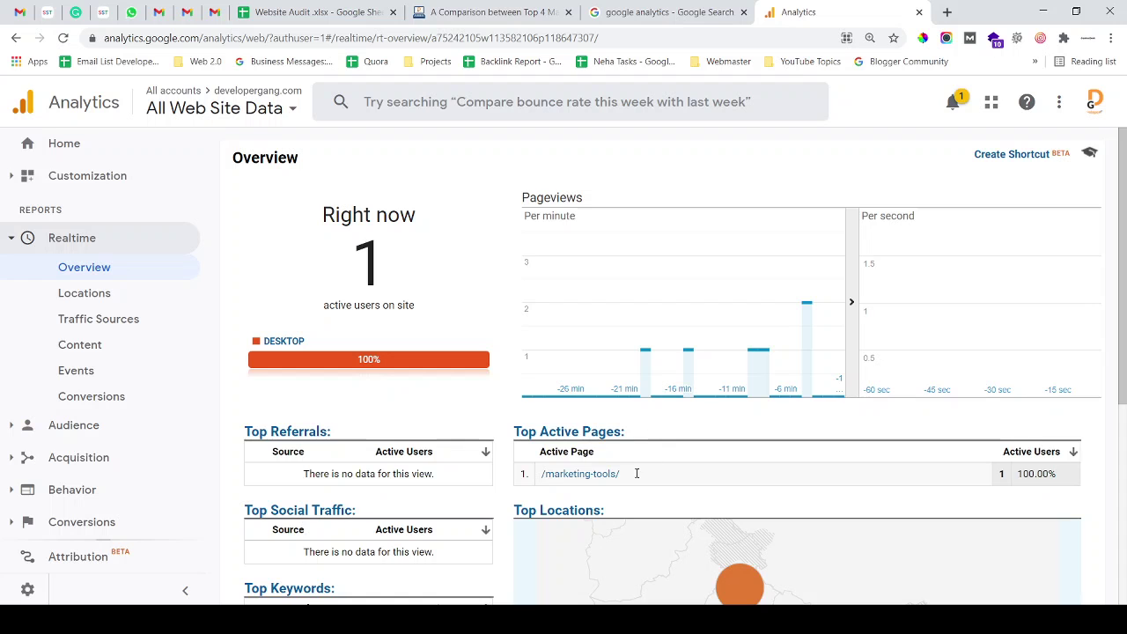
{"action": "key", "text": "ctrl+plus"}
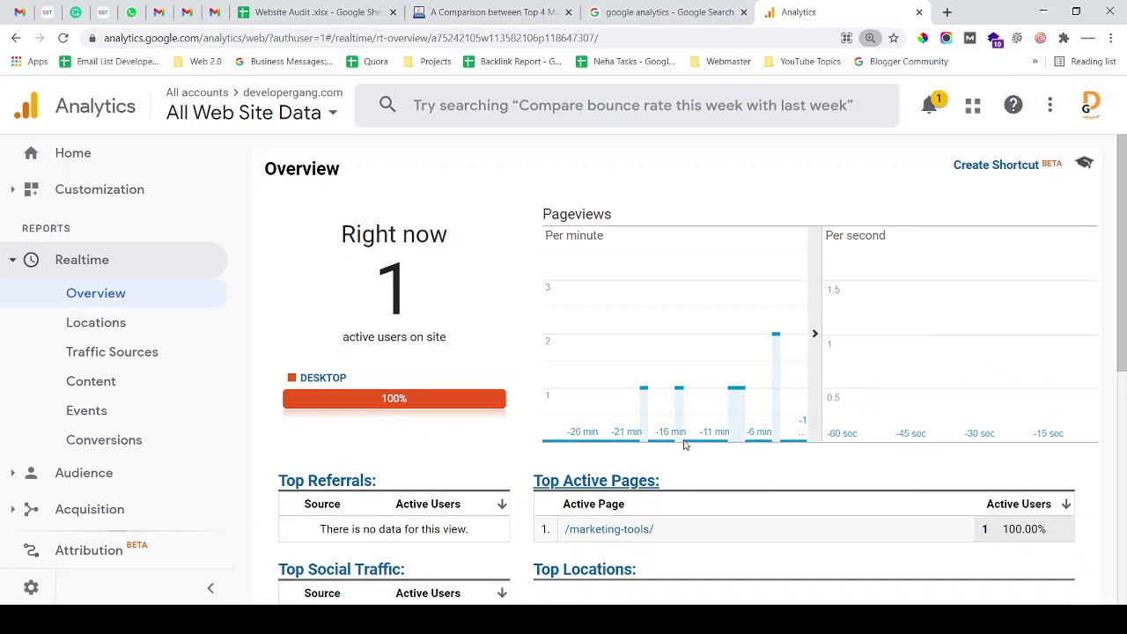
- Highlight the /marketing-tools/ path and the domain part of the article's URL, and return to the Realtime Overview
{"action": "left_click", "coordinate": [533, 12]}
{"action": "left_click_drag", "start_coordinate": [229, 38], "coordinate": [343, 38]}
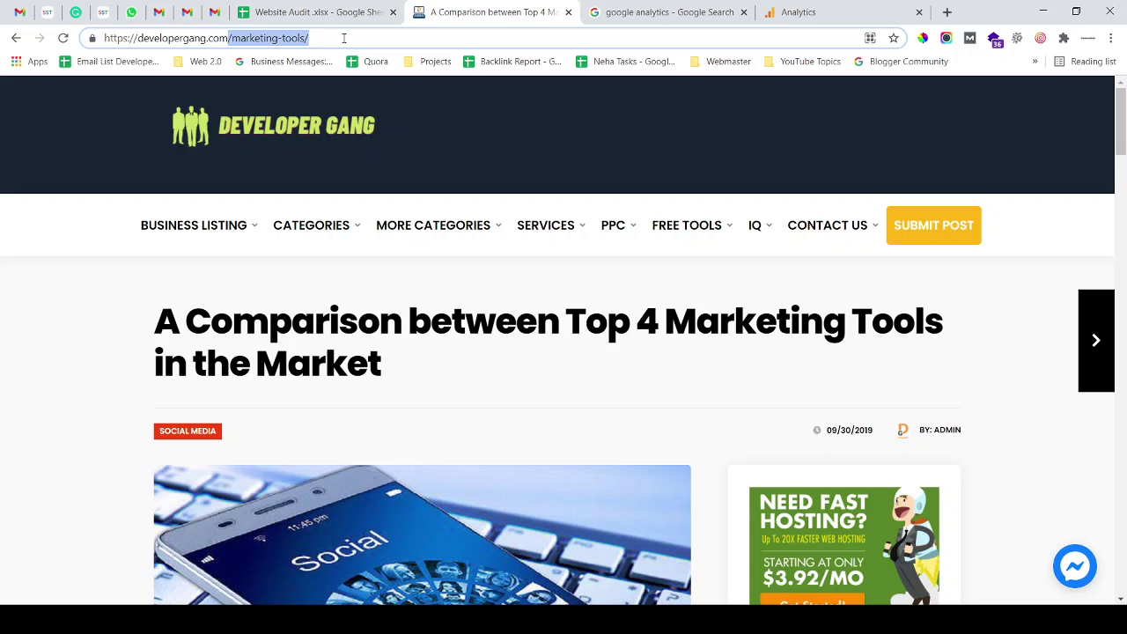
{"action": "left_click_drag", "start_coordinate": [230, 37], "coordinate": [104, 38]}
{"action": "left_click", "coordinate": [769, 13]}
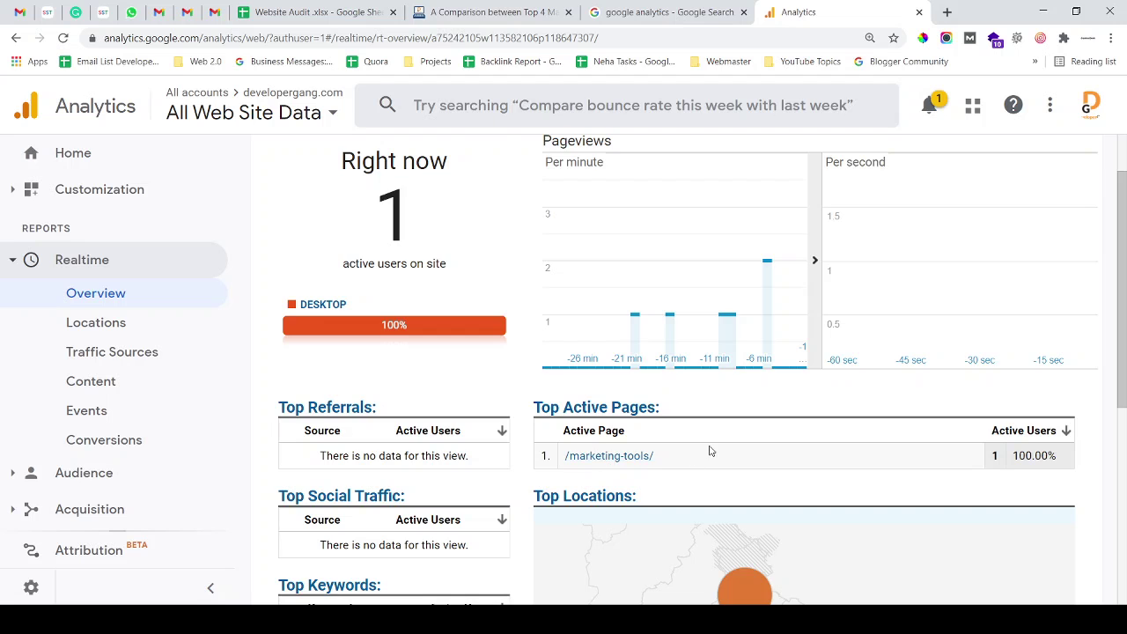
- Examine the Realtime Overview's top active pages and the active user's location on the Top Locations map
{"action": "scroll", "coordinate": [710, 450], "scroll_direction": "down", "scroll_amount": 3}
{"action": "mouse_move", "coordinate": [753, 374]}
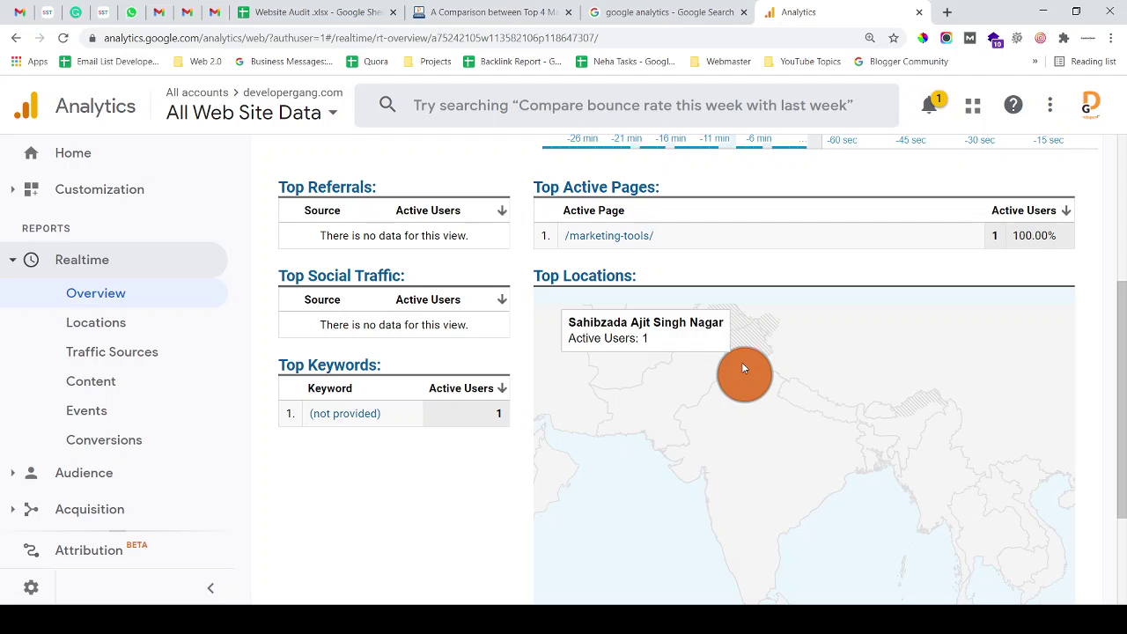
{"action": "left_click_drag", "start_coordinate": [1120, 342], "coordinate": [1124, 196]}
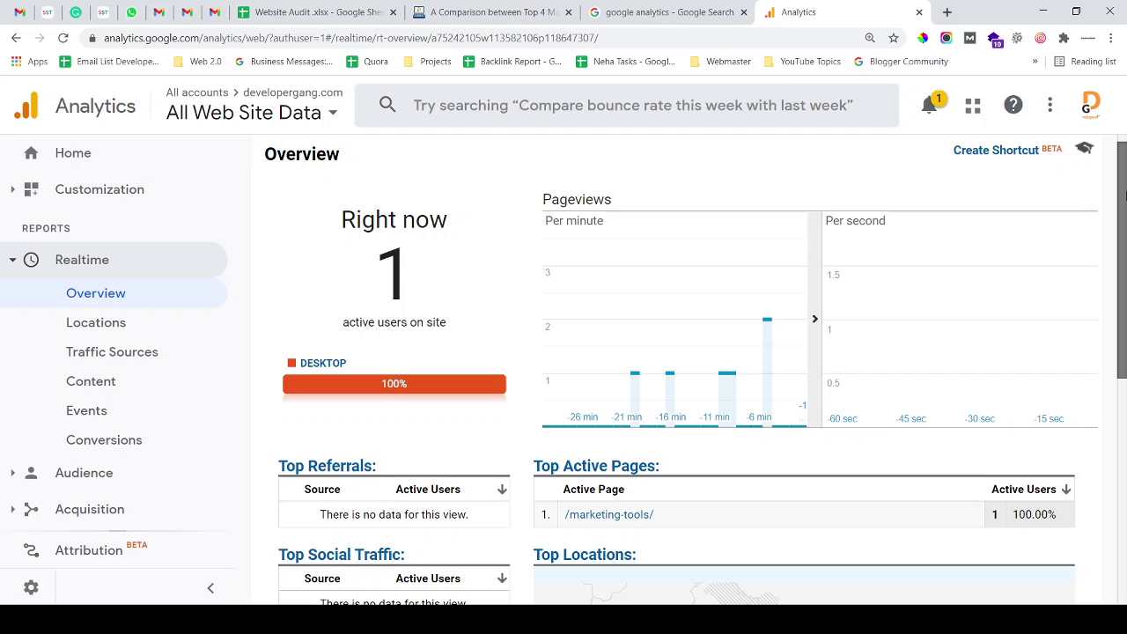
{"action": "left_click_drag", "start_coordinate": [1124, 196], "coordinate": [1123, 204]}
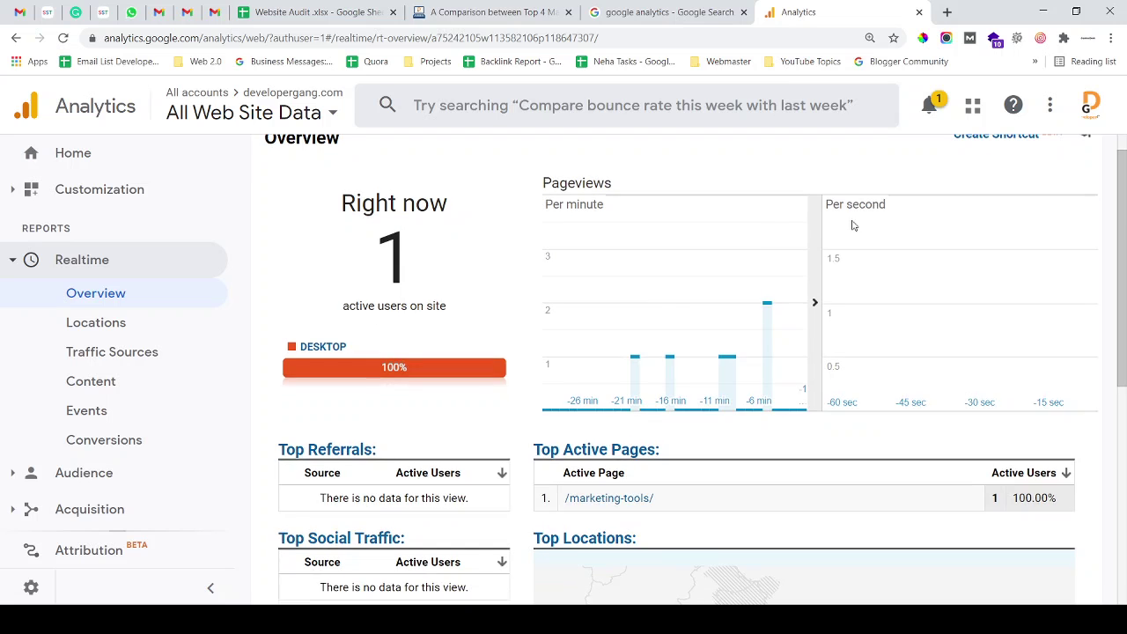
- Open the Audience Overview report and set its date range to Mar 1, 2021 - Mar 31, 2021
{"action": "left_click", "coordinate": [13, 261]}
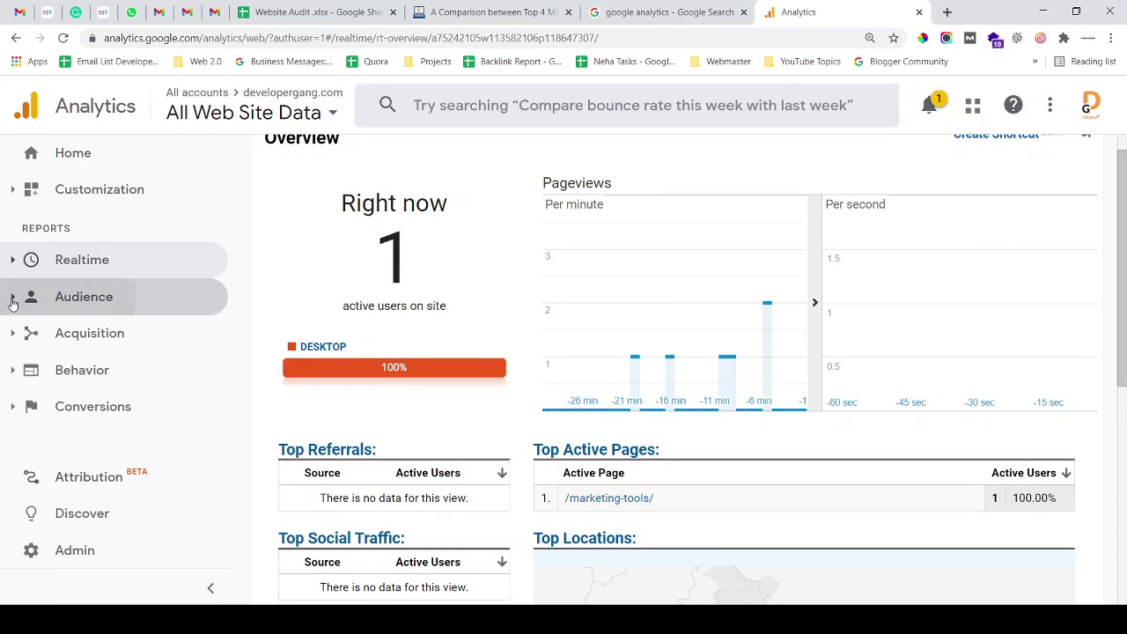
{"action": "left_click", "coordinate": [13, 303]}
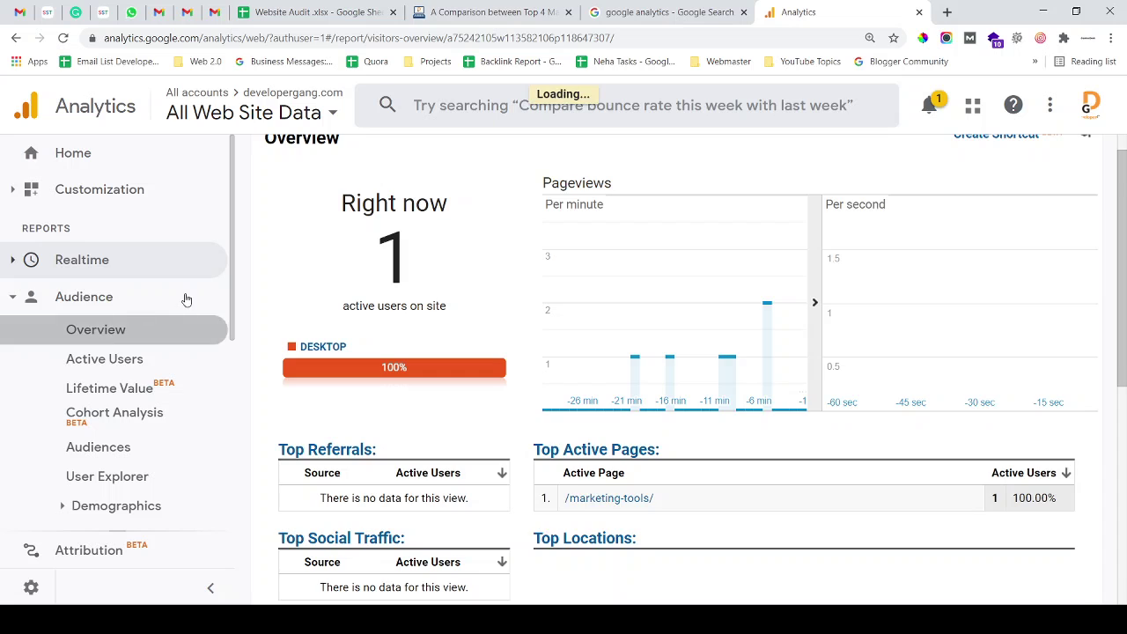
{"action": "key", "text": "ctrl+minus"}
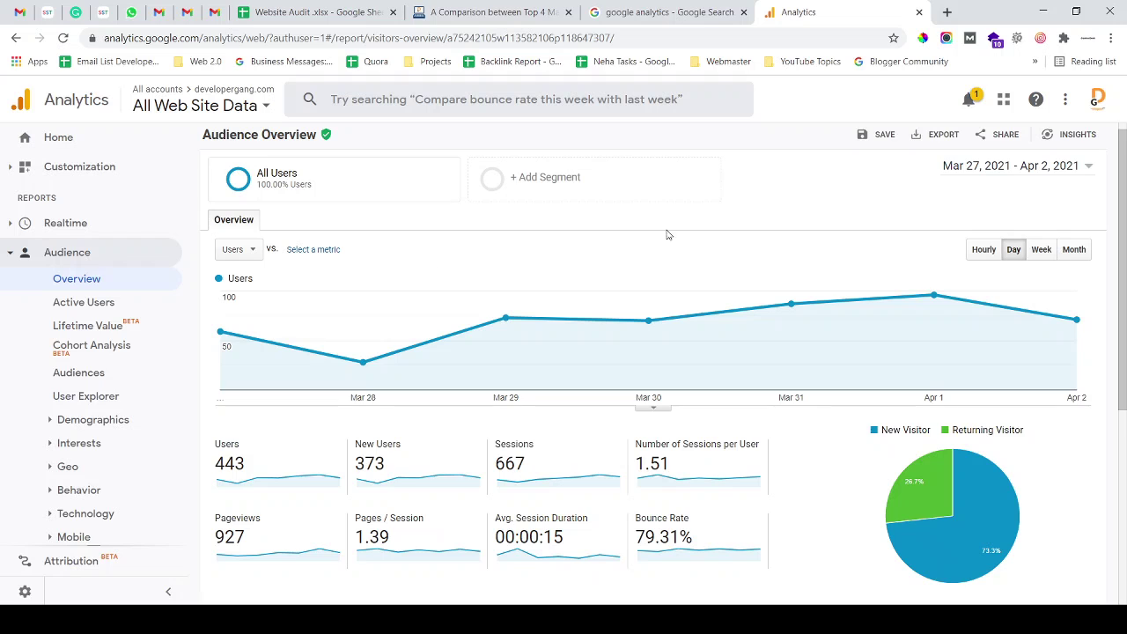
{"action": "left_click", "coordinate": [988, 173]}
{"action": "left_click", "coordinate": [737, 211]}
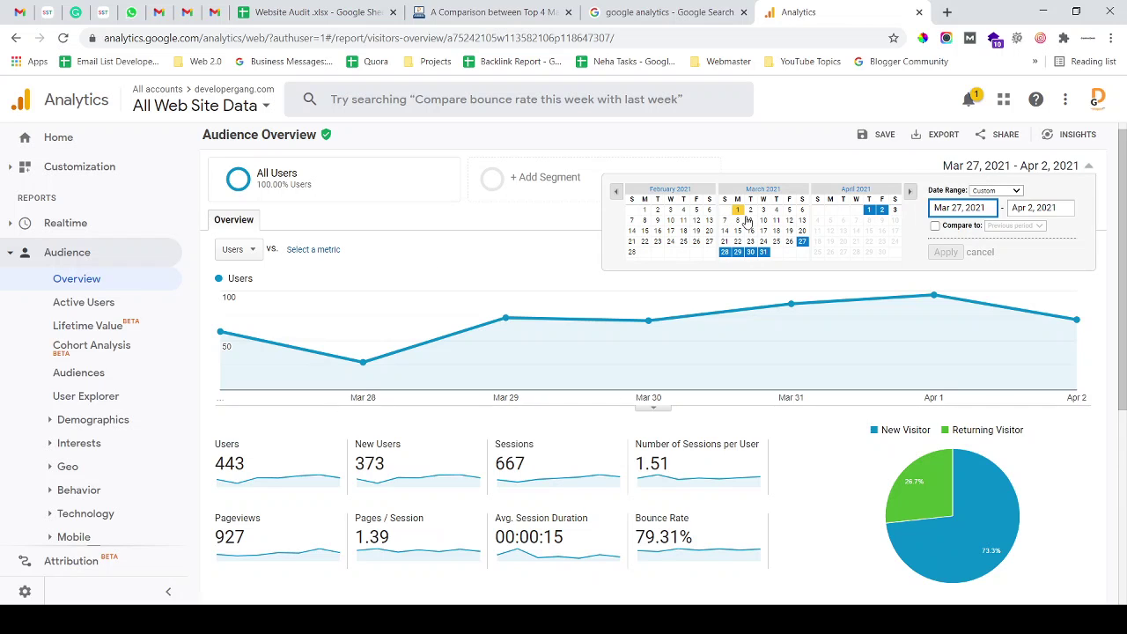
{"action": "left_click", "coordinate": [750, 252]}
{"action": "left_click", "coordinate": [945, 251]}
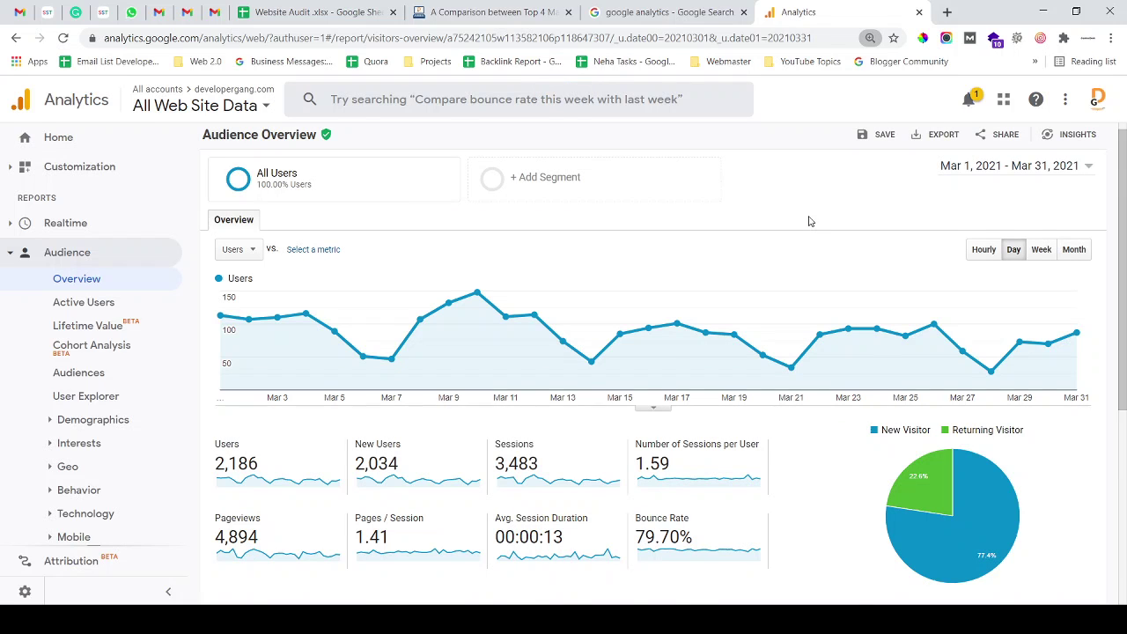
- Examine the Users and New Users figures in the Audience Overview for March, highlighting the values
{"action": "key", "text": "ctrl+plus"}
{"action": "scroll", "coordinate": [736, 221], "scroll_direction": "down", "scroll_amount": 3}
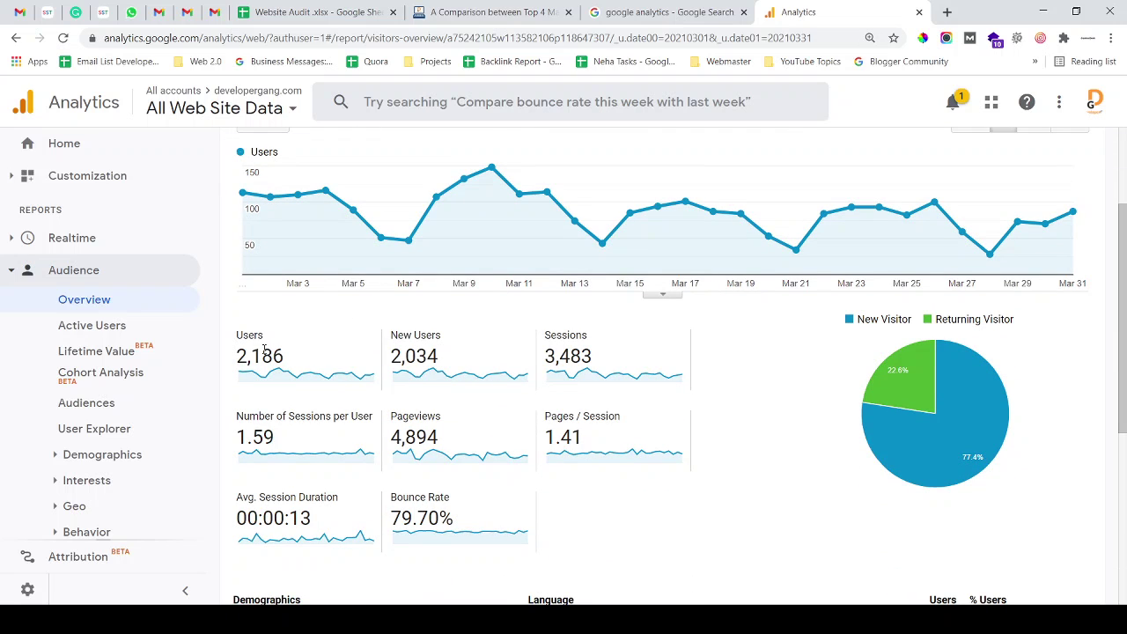
{"action": "double_click", "coordinate": [260, 356]}
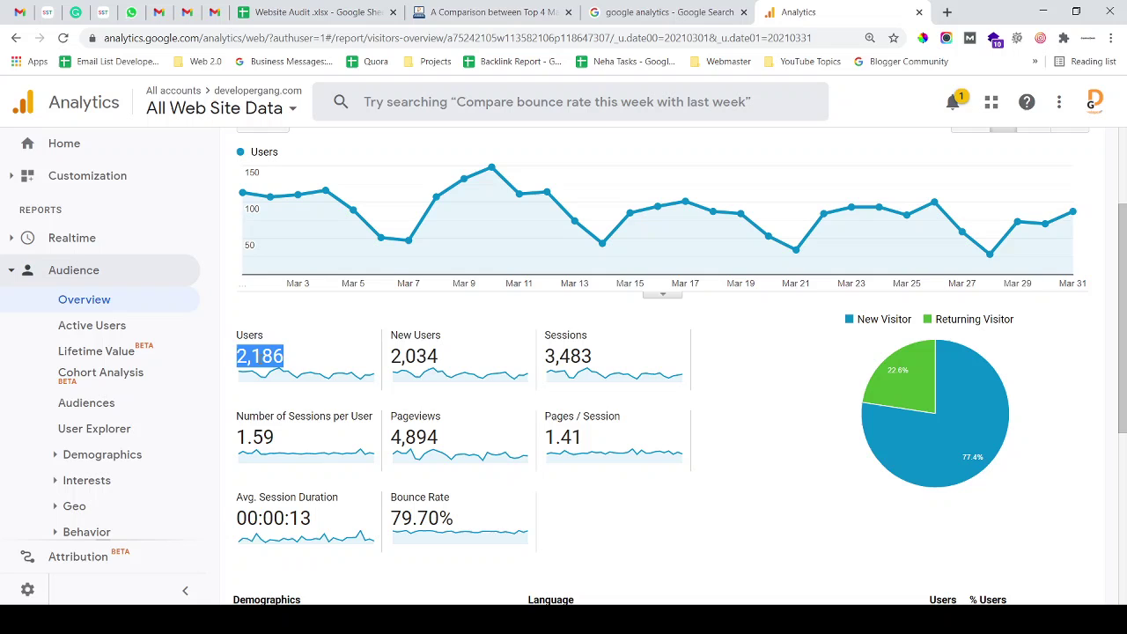
{"action": "left_click", "coordinate": [278, 356]}
{"action": "left_click_drag", "start_coordinate": [250, 356], "coordinate": [298, 368]}
{"action": "left_click", "coordinate": [264, 357]}
{"action": "left_click", "coordinate": [298, 368]}
{"action": "mouse_move", "coordinate": [393, 356]}
{"action": "left_mouse_down"}
{"action": "mouse_move", "coordinate": [455, 357]}
{"action": "mouse_move", "coordinate": [391, 356]}
{"action": "left_mouse_up"}
{"action": "left_click", "coordinate": [456, 356]}
{"action": "left_click", "coordinate": [358, 362]}
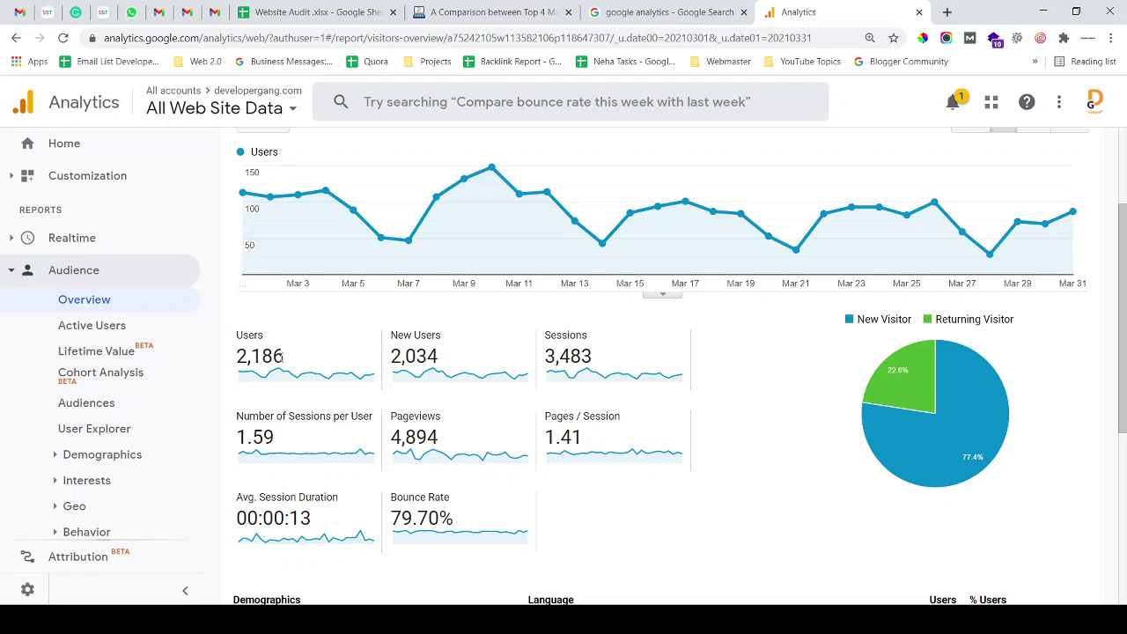
{"action": "mouse_move", "coordinate": [284, 356]}
{"action": "left_mouse_down"}
{"action": "mouse_move", "coordinate": [236, 355]}
{"action": "mouse_move", "coordinate": [300, 362]}
{"action": "left_mouse_up"}
{"action": "left_click", "coordinate": [243, 355]}
{"action": "left_click", "coordinate": [246, 361]}
{"action": "left_click", "coordinate": [297, 362]}
- Highlight the Sessions, Pages / Session, Pageviews and Bounce Rate figures in the Audience Overview
{"action": "double_click", "coordinate": [568, 356]}
{"action": "double_click", "coordinate": [567, 439]}
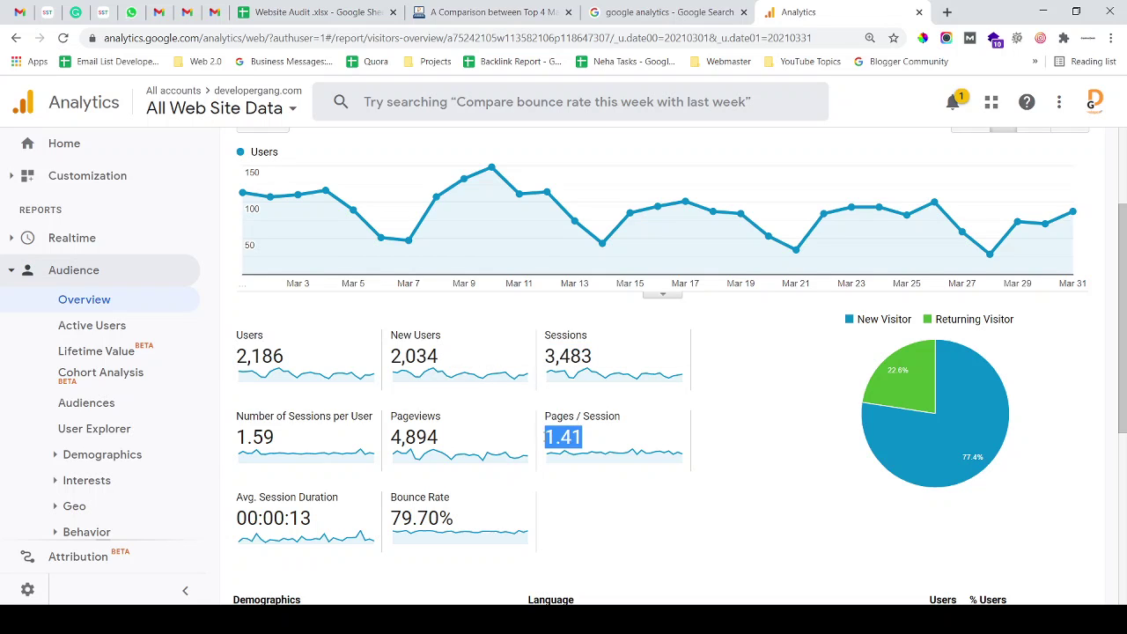
{"action": "double_click", "coordinate": [431, 437]}
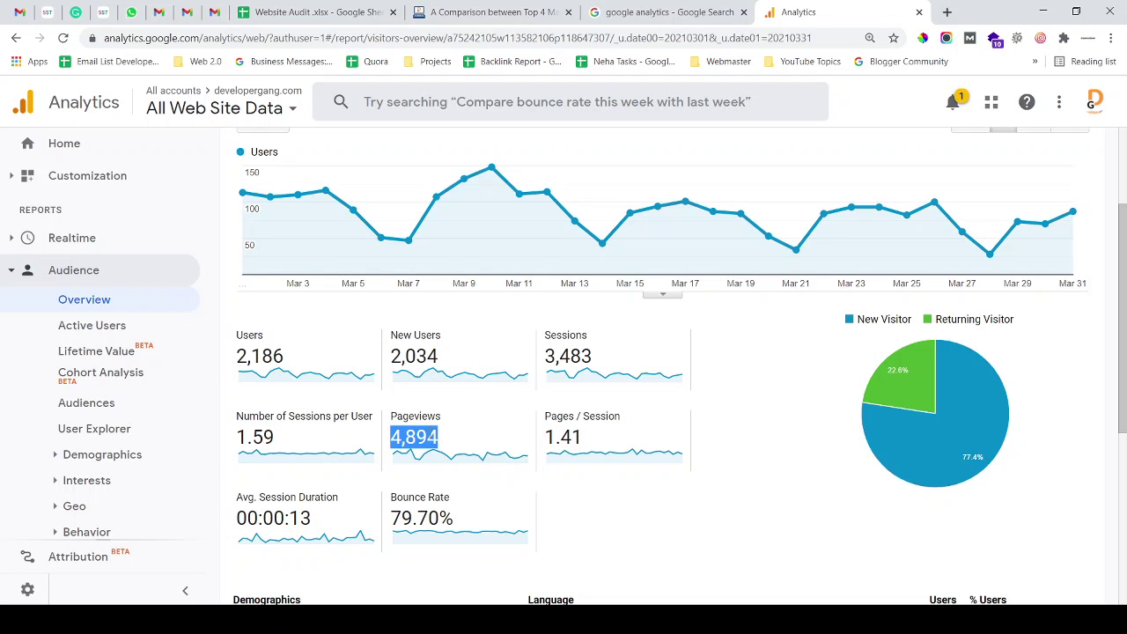
{"action": "double_click", "coordinate": [432, 518]}
{"action": "left_click", "coordinate": [736, 410]}
{"action": "scroll", "coordinate": [740, 383], "scroll_direction": "down", "scroll_amount": 1}
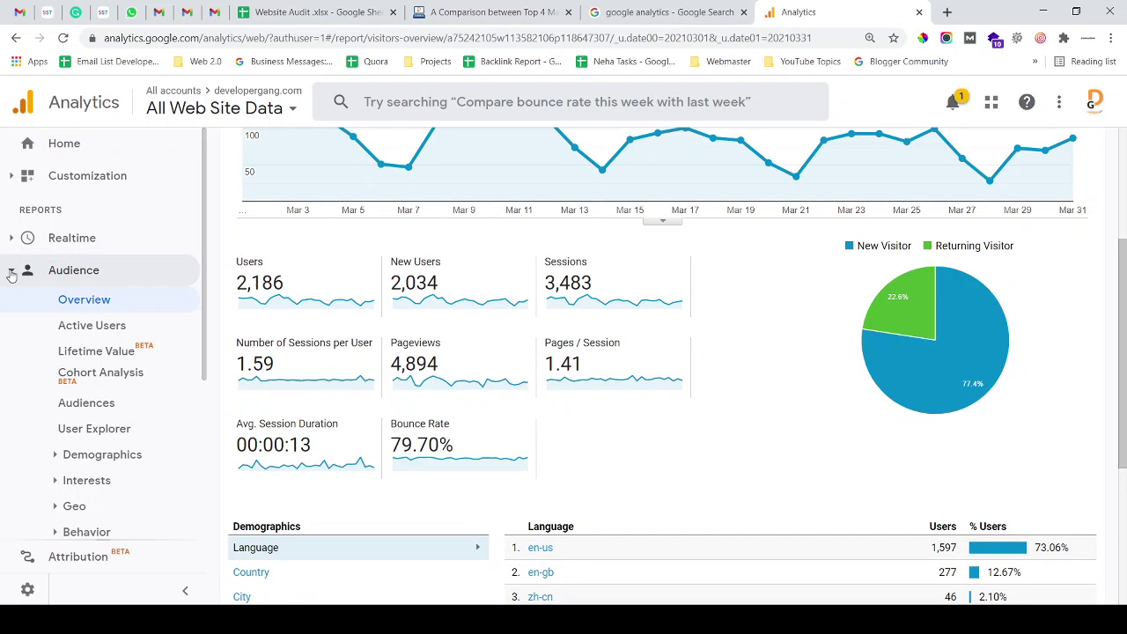
- Open the Acquisition Overview report and review the traffic by top channel
{"action": "left_click", "coordinate": [11, 272]}
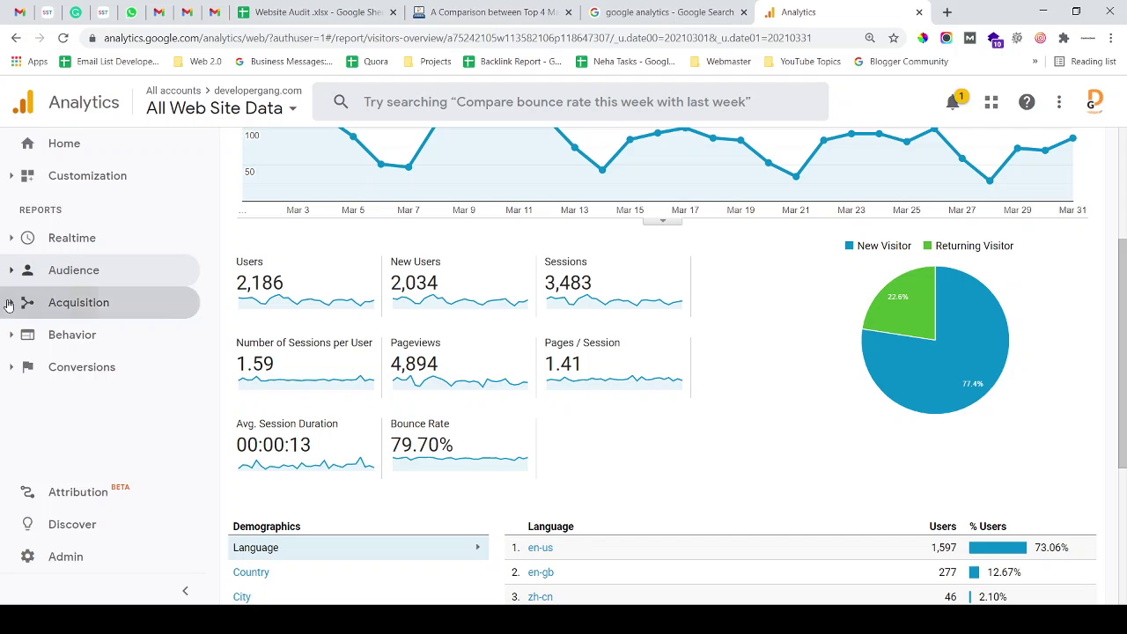
{"action": "left_click", "coordinate": [9, 304]}
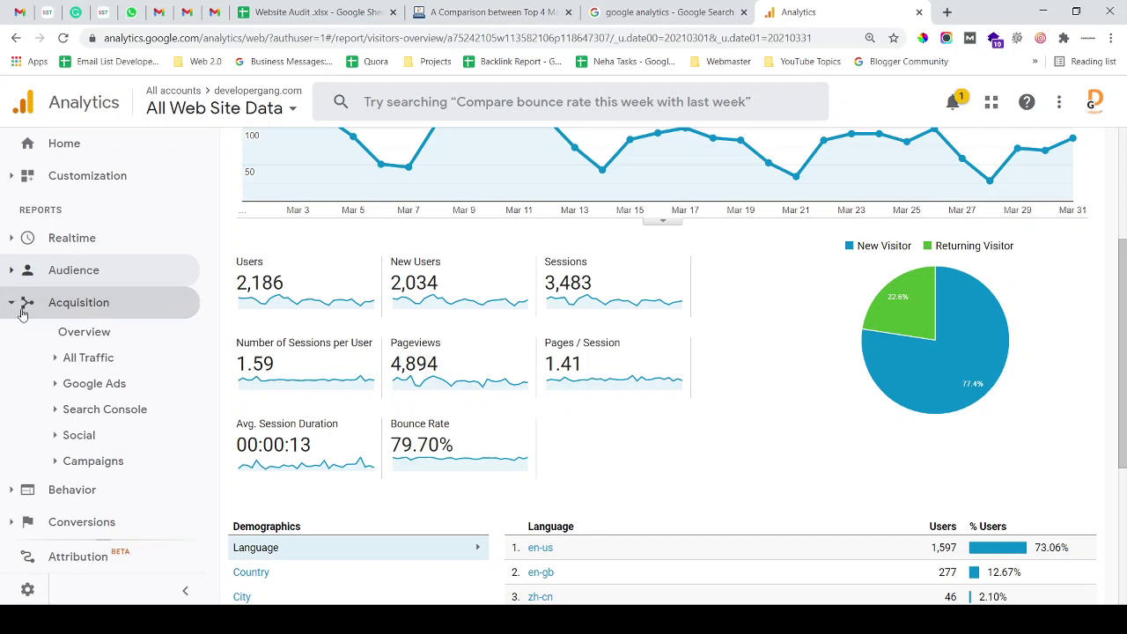
{"action": "left_click", "coordinate": [89, 332]}
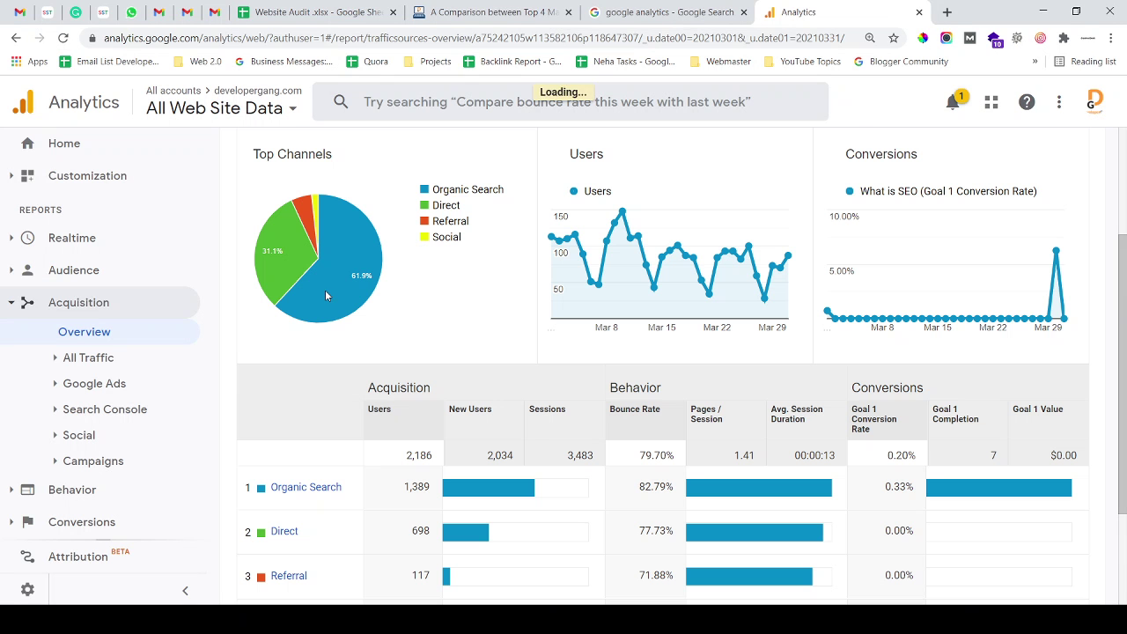
{"action": "scroll", "coordinate": [358, 298], "scroll_direction": "down", "scroll_amount": 2}
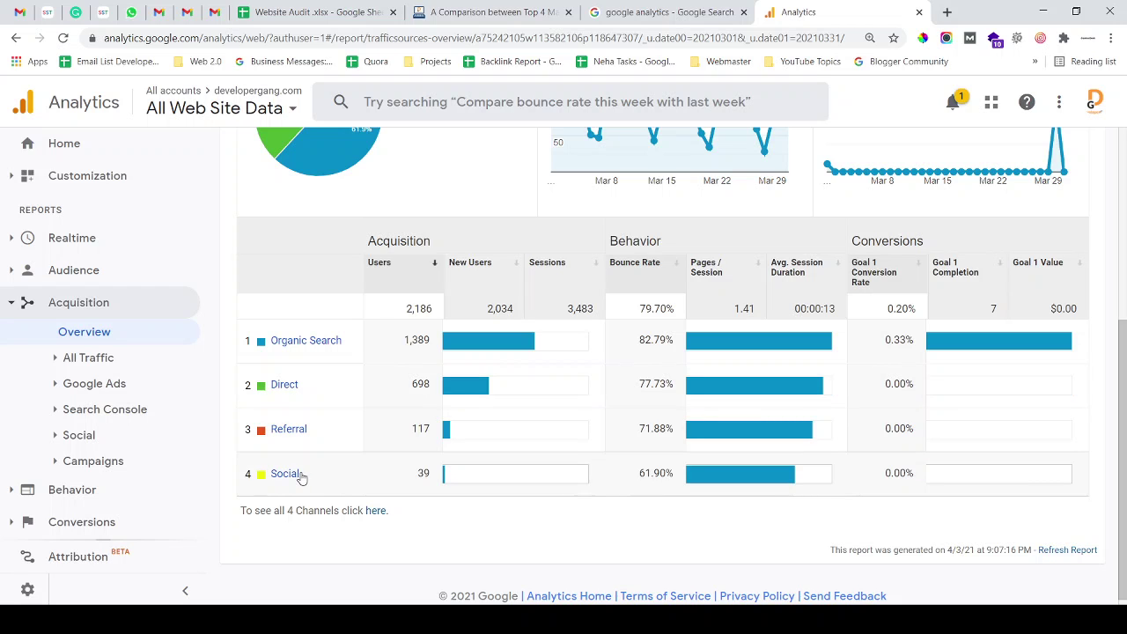
- Open the All Traffic Channels report, drill down into Social, and examine the users by social network
{"action": "left_click", "coordinate": [63, 361]}
{"action": "left_click", "coordinate": [94, 387]}
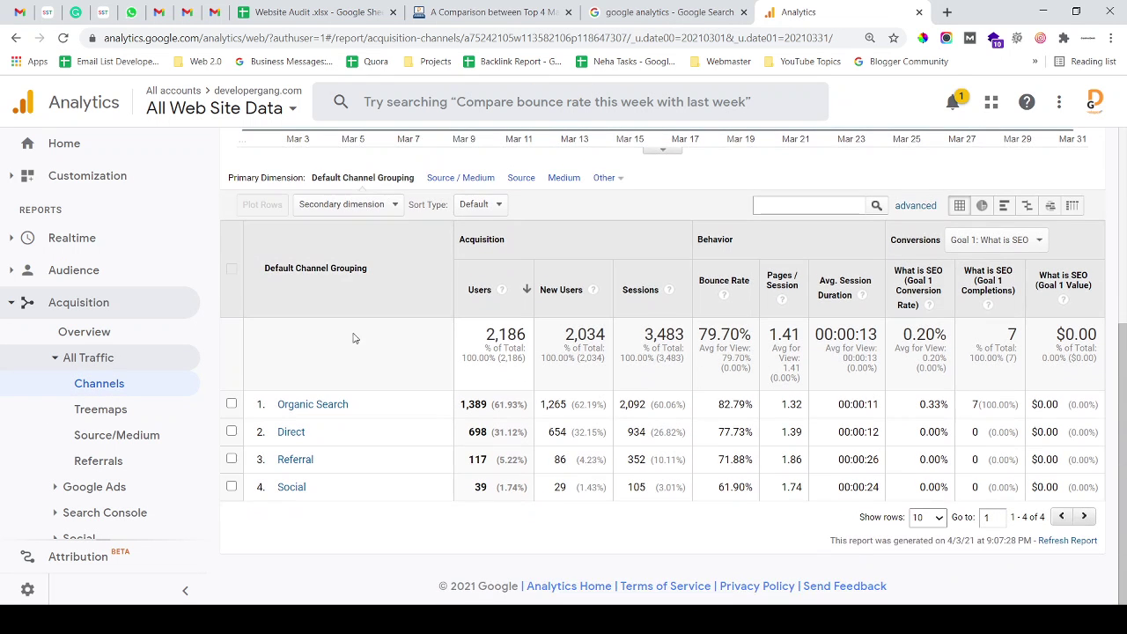
{"action": "left_click", "coordinate": [293, 488]}
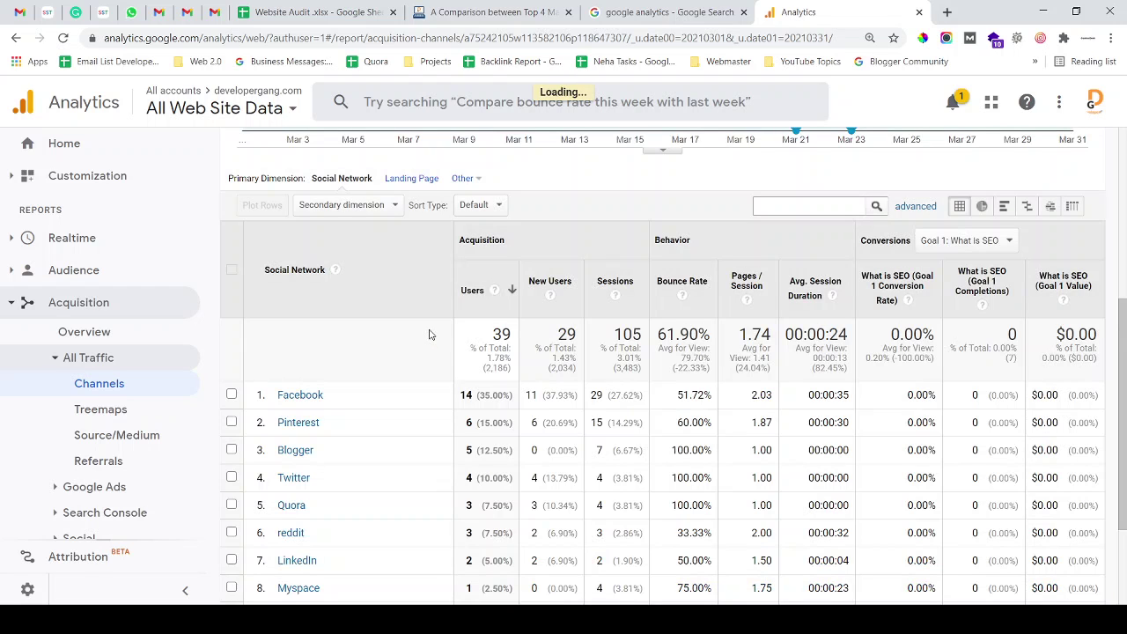
{"action": "scroll", "coordinate": [429, 335], "scroll_direction": "down", "scroll_amount": 2}
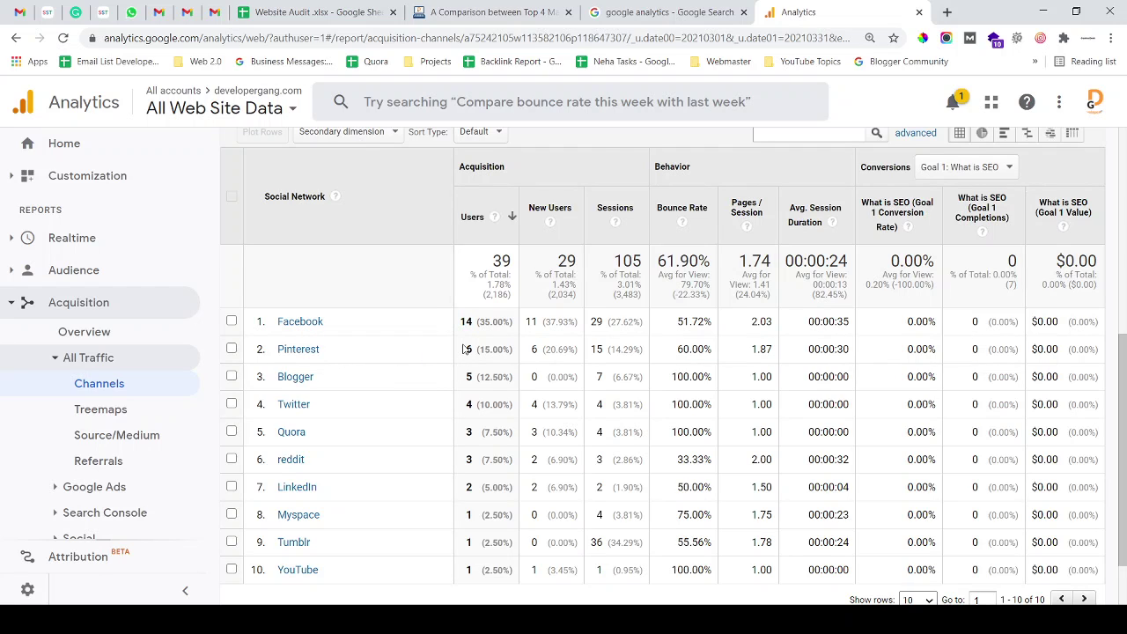
{"action": "double_click", "coordinate": [474, 379]}
{"action": "scroll", "coordinate": [466, 446], "scroll_direction": "down", "scroll_amount": 1}
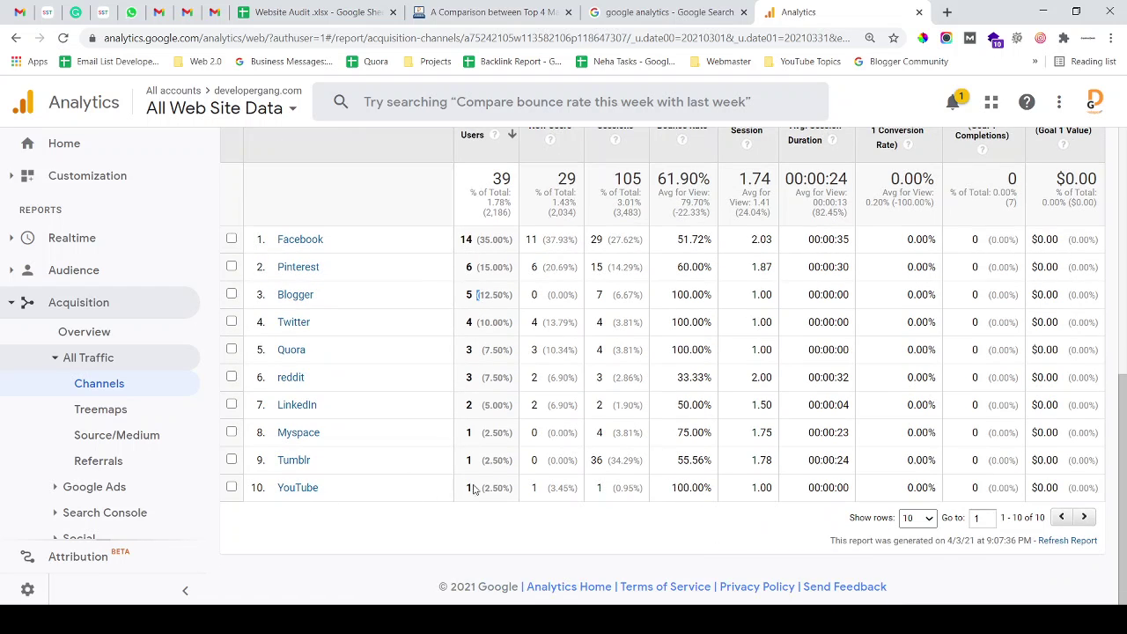
- Open the Tracking Info of the developergang.com property in the Analytics admin settings to show its tracking code
{"action": "scroll", "coordinate": [492, 442], "scroll_direction": "up", "scroll_amount": 5}
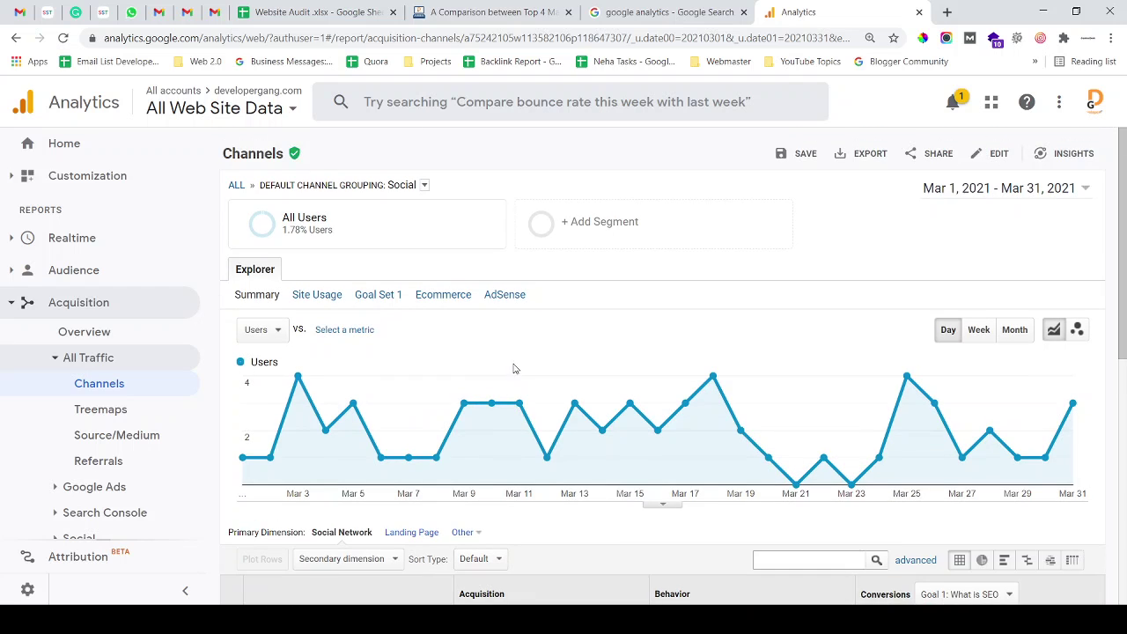
{"action": "left_click", "coordinate": [58, 359]}
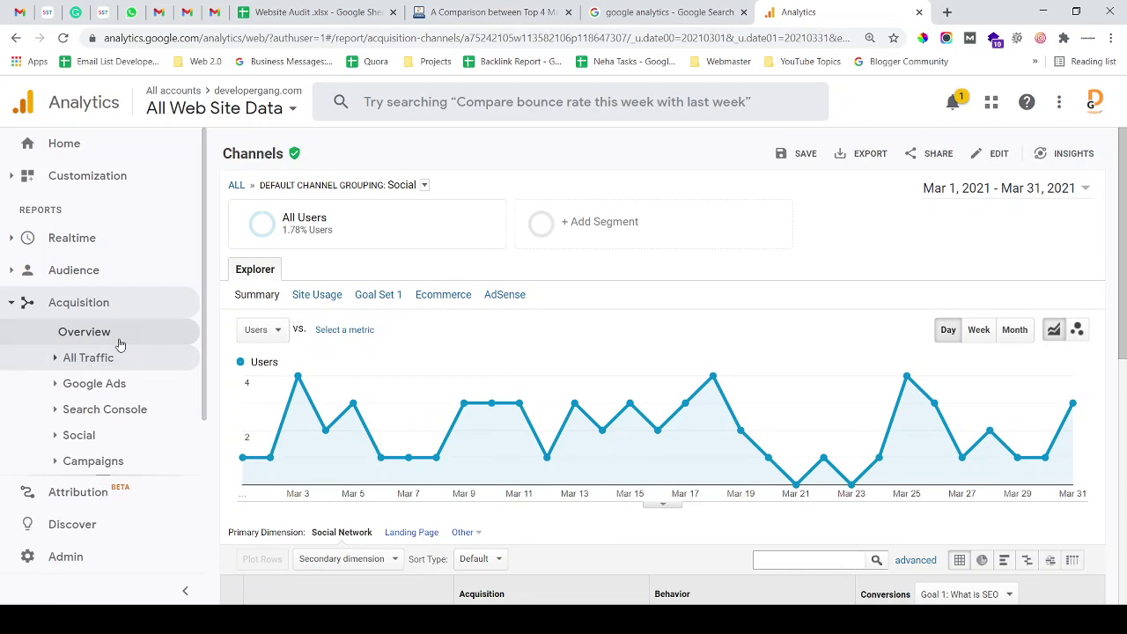
{"action": "scroll", "coordinate": [139, 365], "scroll_direction": "down", "scroll_amount": 2}
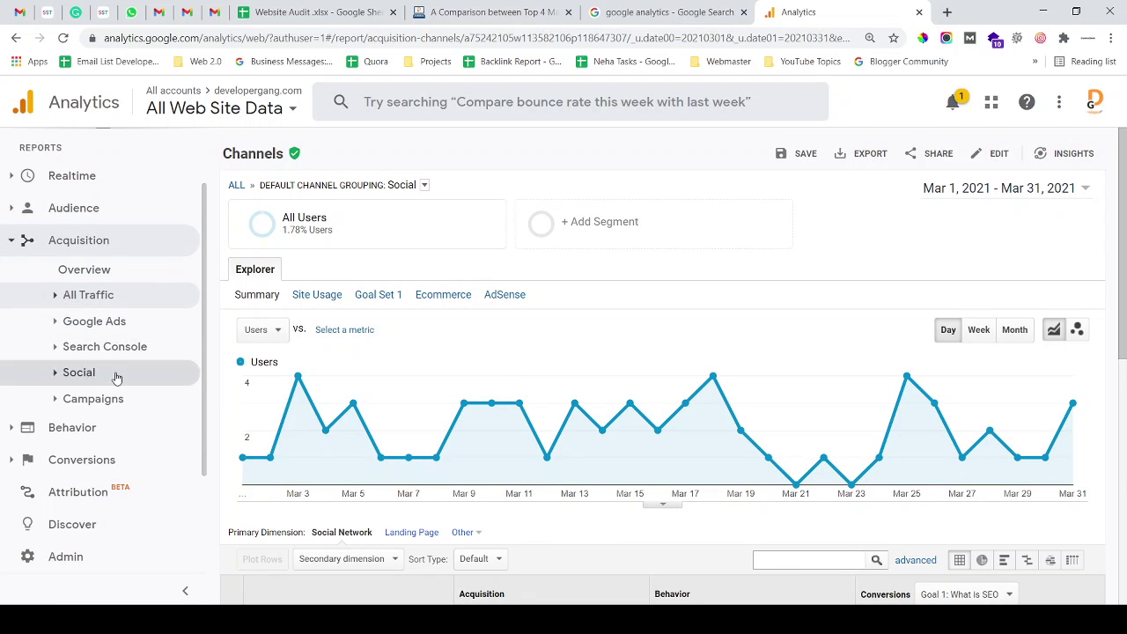
{"action": "left_click", "coordinate": [71, 556]}
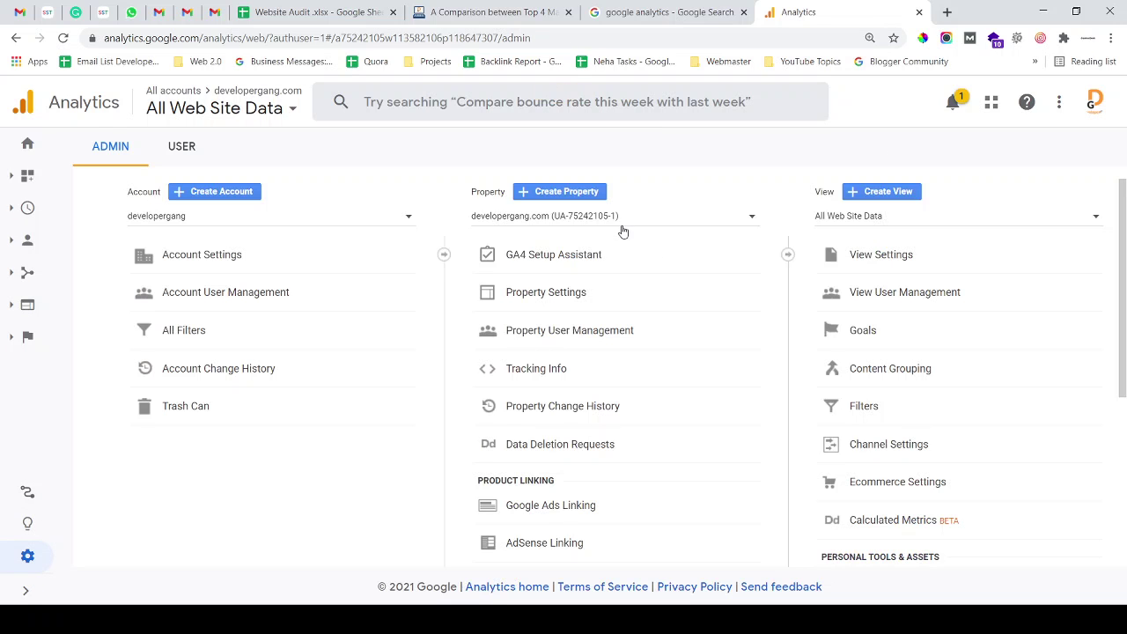
{"action": "left_click", "coordinate": [539, 373]}
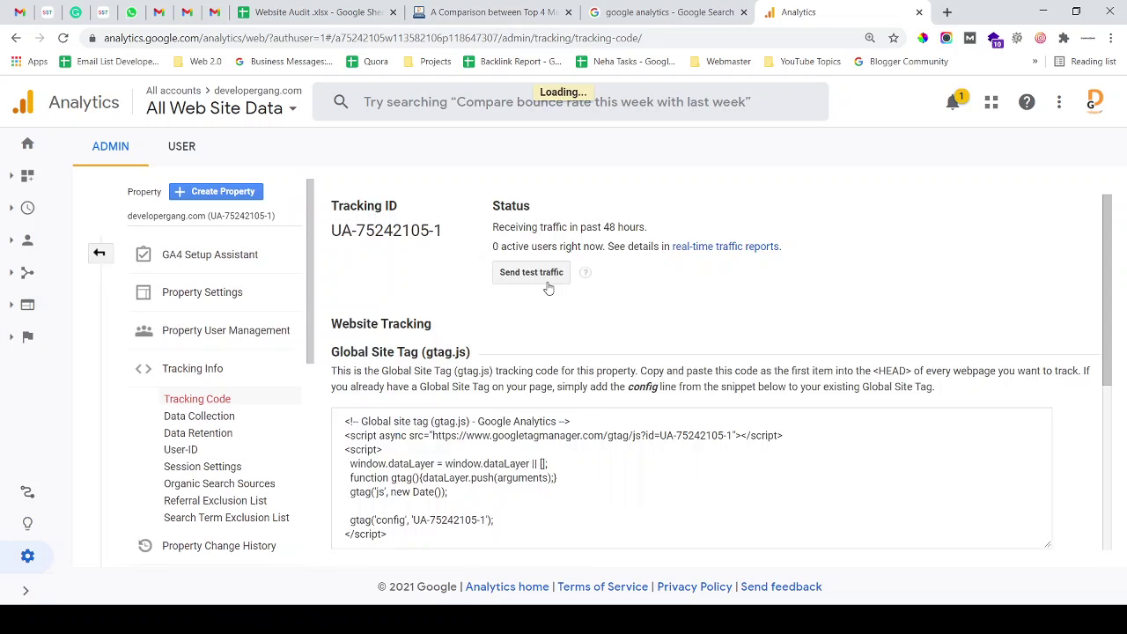
- Examine the property's Tracking ID on the tracking code page, highlighting it
{"action": "mouse_move", "coordinate": [443, 231]}
{"action": "left_mouse_down"}
{"action": "mouse_move", "coordinate": [328, 232]}
{"action": "mouse_move", "coordinate": [442, 232]}
{"action": "left_mouse_up"}
{"action": "left_click", "coordinate": [343, 231]}
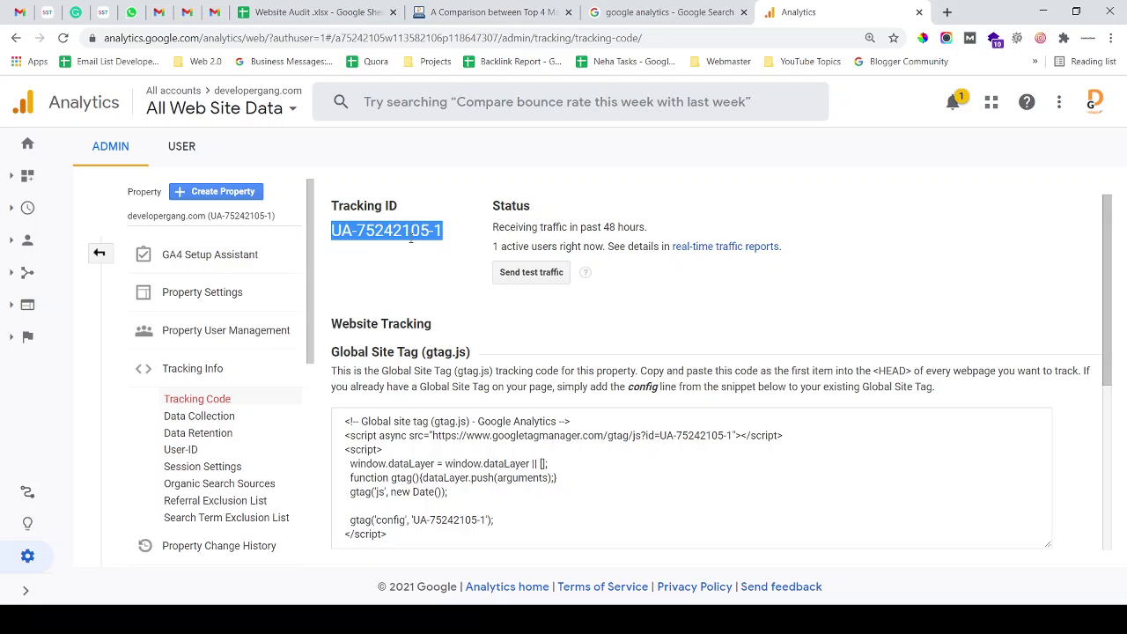
{"action": "left_click", "coordinate": [426, 476]}
{"action": "left_click", "coordinate": [442, 404]}
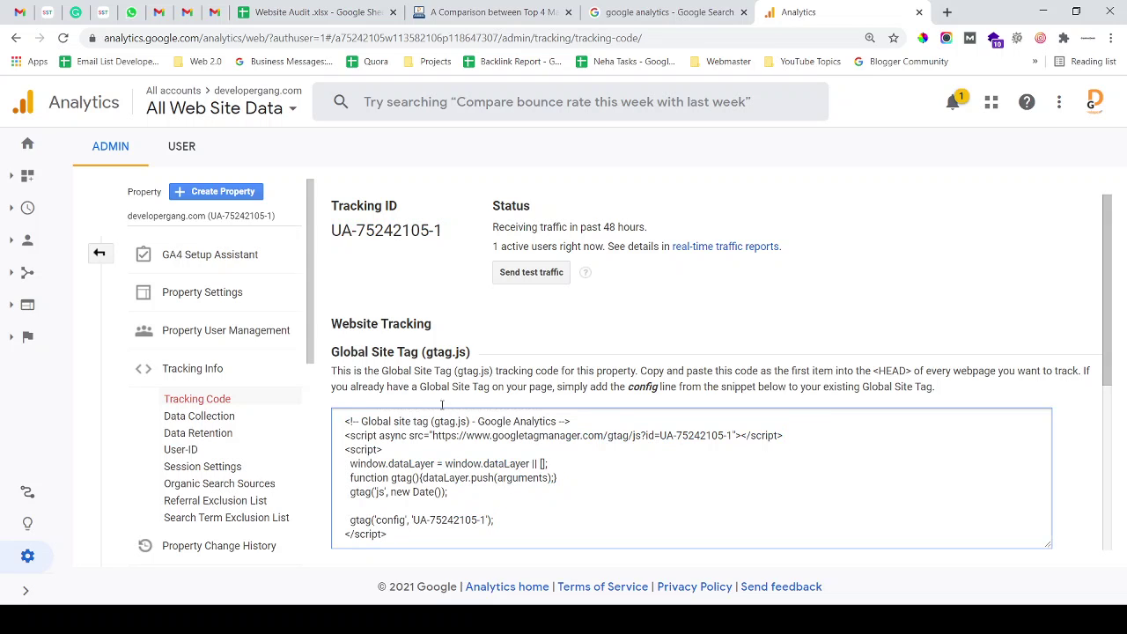
{"action": "left_click", "coordinate": [415, 230]}
{"action": "left_click_drag", "start_coordinate": [467, 233], "coordinate": [326, 231]}
{"action": "left_click", "coordinate": [337, 233]}
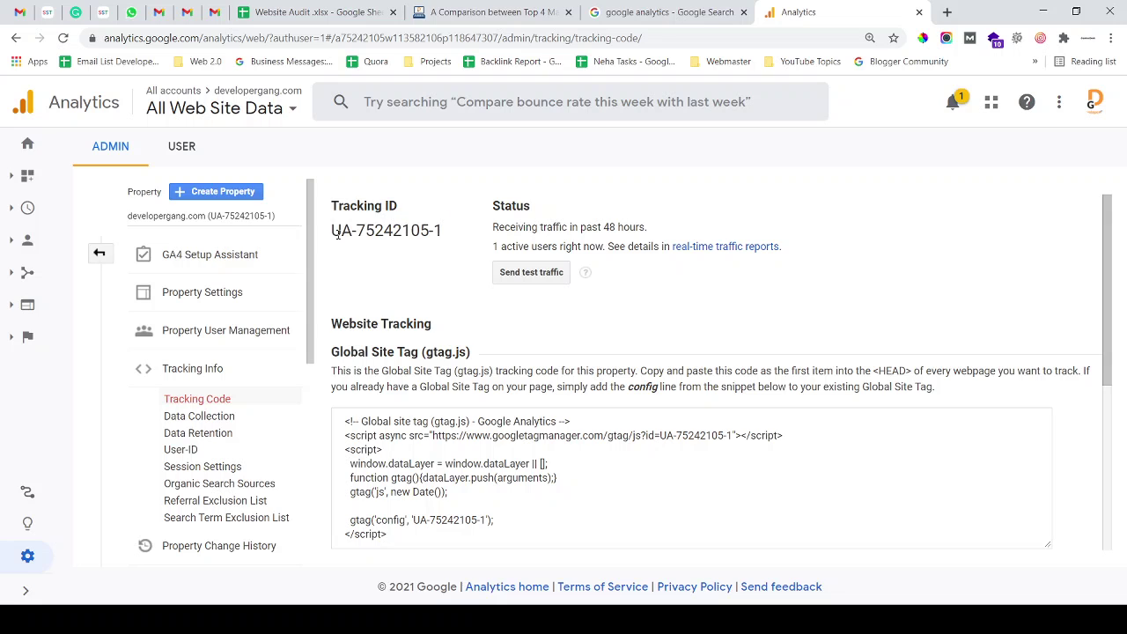
{"action": "left_click_drag", "start_coordinate": [336, 231], "coordinate": [432, 230]}
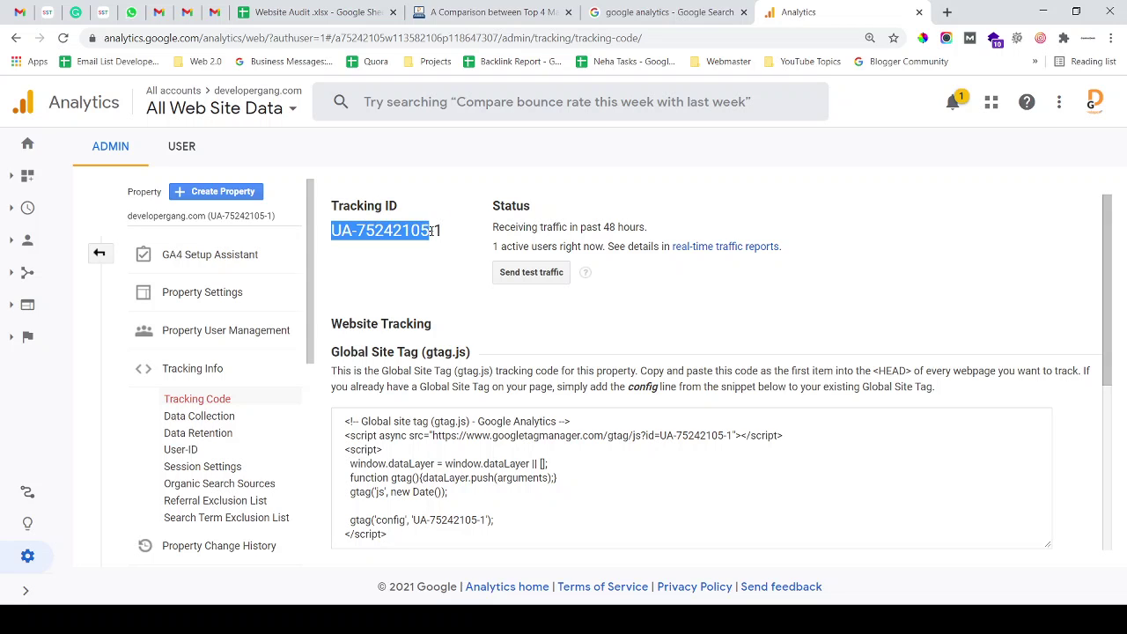
{"action": "left_click", "coordinate": [438, 231]}
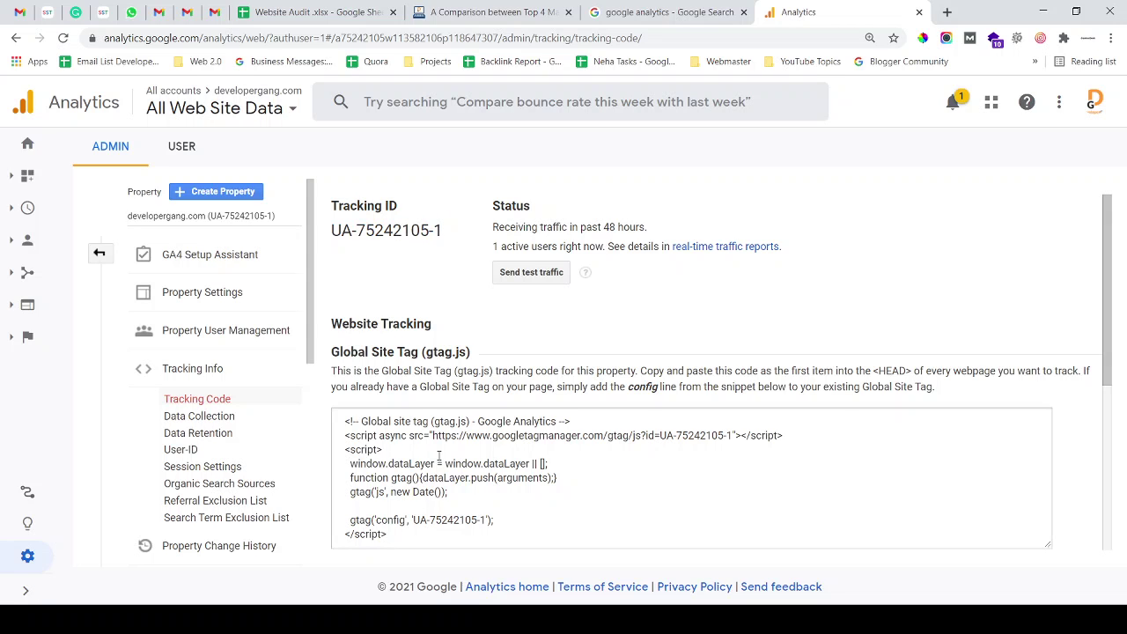
- Highlight the entire Global Site Tag (gtag.js) snippet on the tracking code page
{"action": "left_click", "coordinate": [444, 505]}
{"action": "left_click", "coordinate": [428, 536]}
{"action": "left_click_drag", "start_coordinate": [428, 536], "coordinate": [343, 419]}
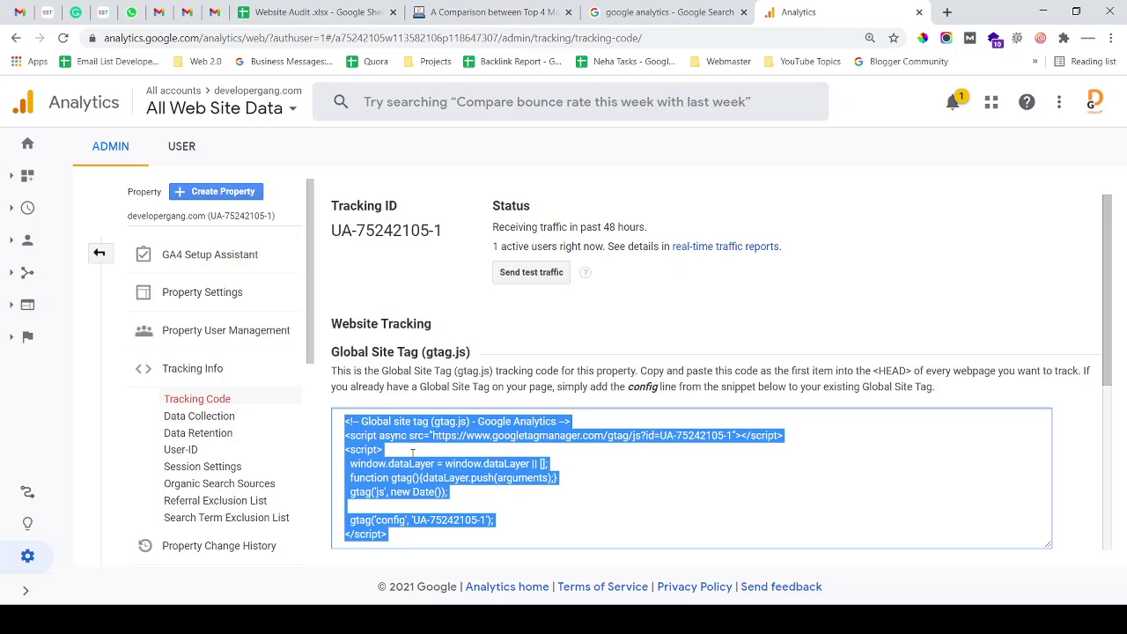
{"action": "left_click", "coordinate": [411, 452]}
- Open the page source of the developergang.com/marketing-tools/ article
{"action": "left_click", "coordinate": [493, 12]}
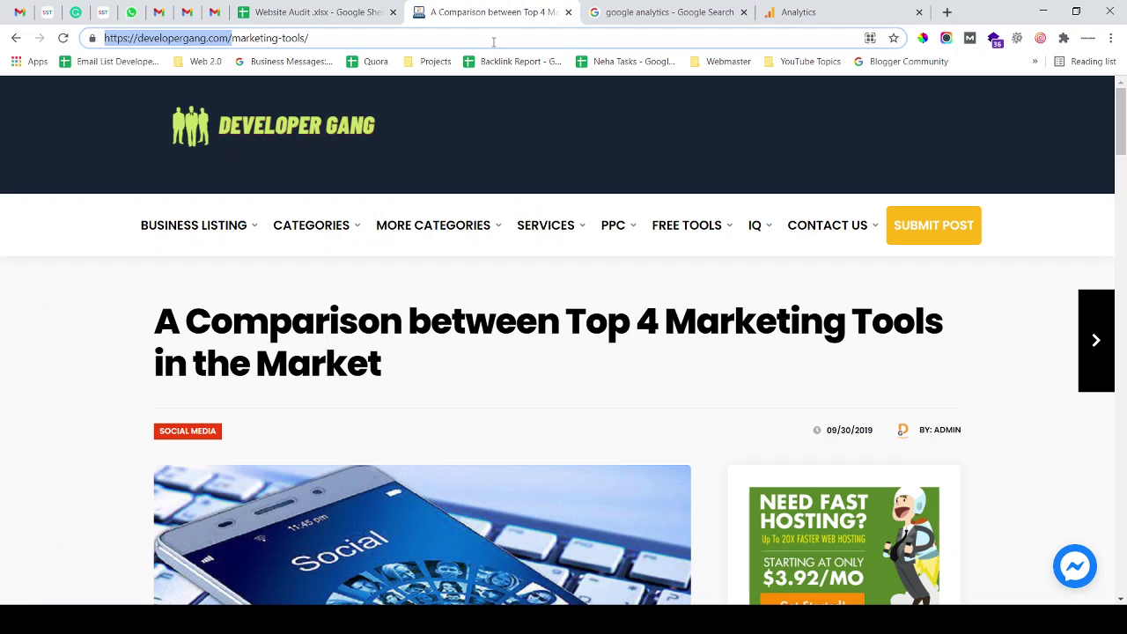
{"action": "left_click", "coordinate": [494, 42]}
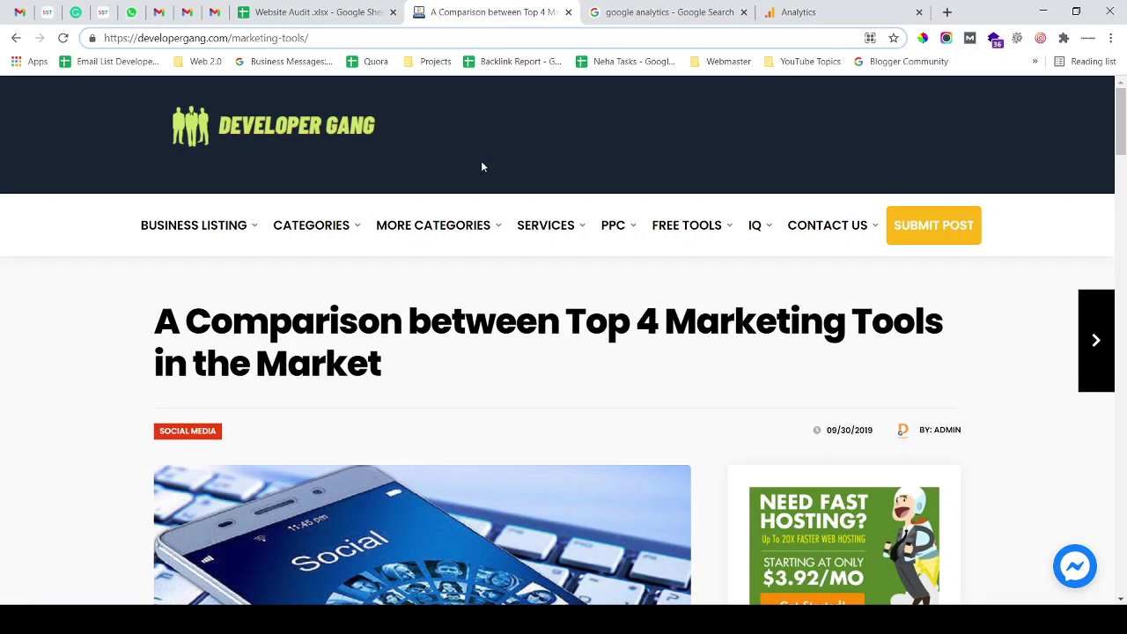
{"action": "key", "text": "ctrl+u"}
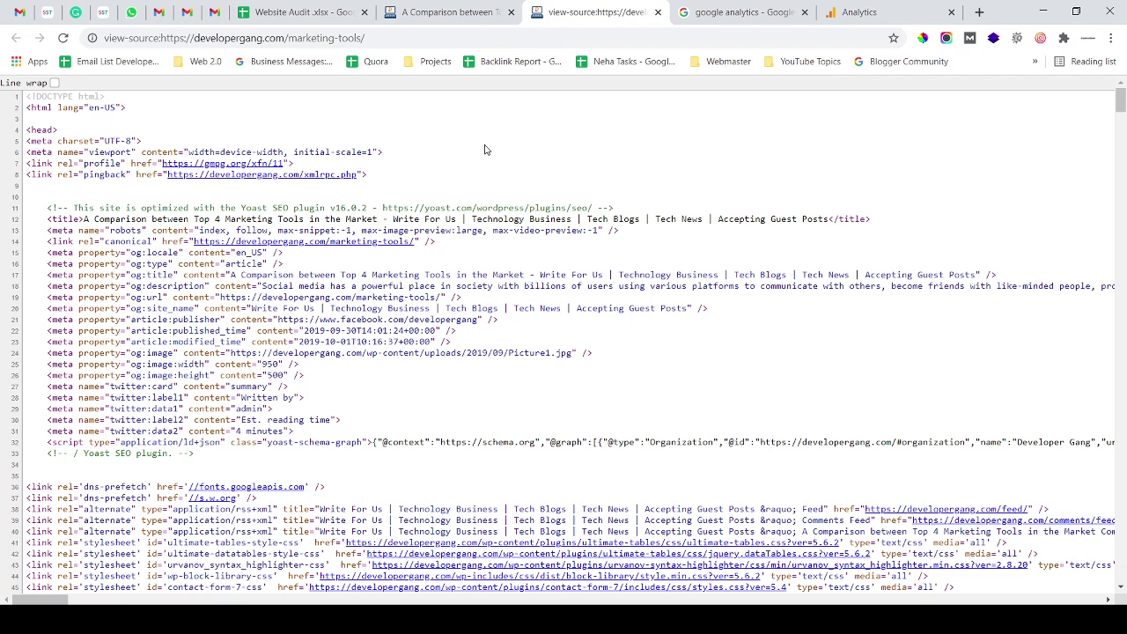
- Copy the property's full Tracking ID from the Analytics tracking code page
{"action": "left_click", "coordinate": [740, 12]}
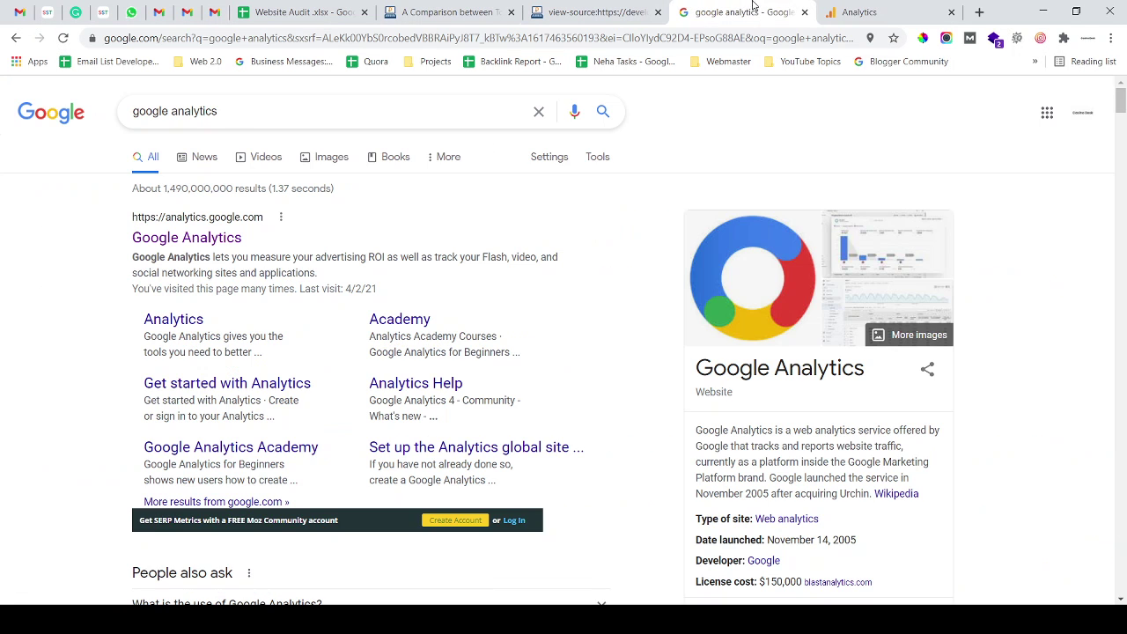
{"action": "left_click", "coordinate": [859, 13]}
{"action": "double_click", "coordinate": [413, 238]}
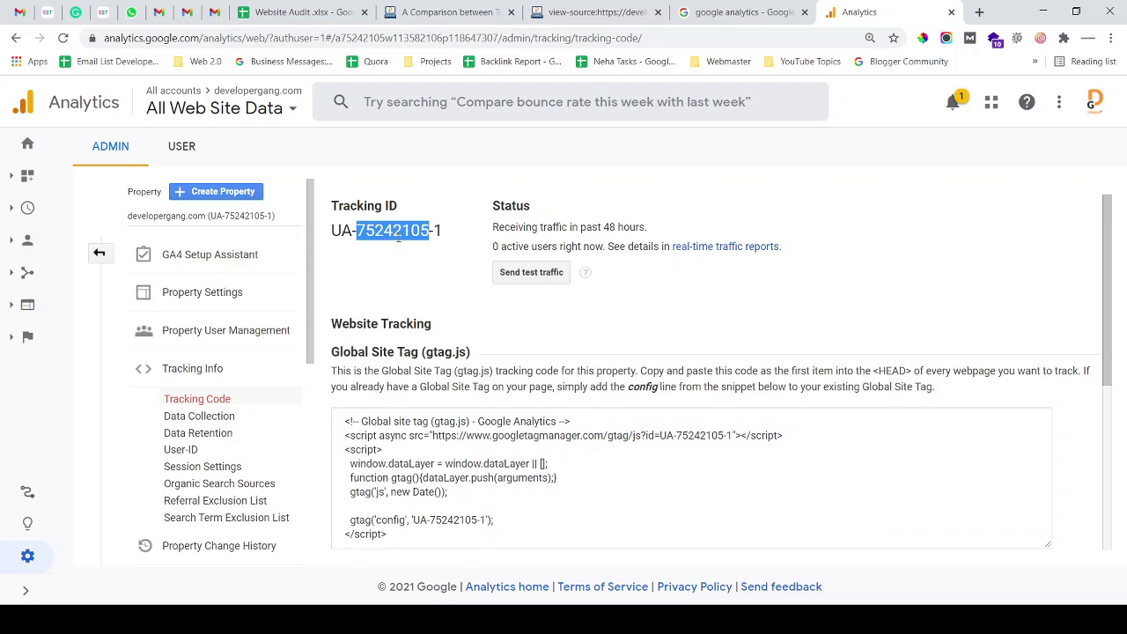
{"action": "left_click_drag", "start_coordinate": [443, 231], "coordinate": [333, 235]}
{"action": "key", "text": "ctrl+c"}
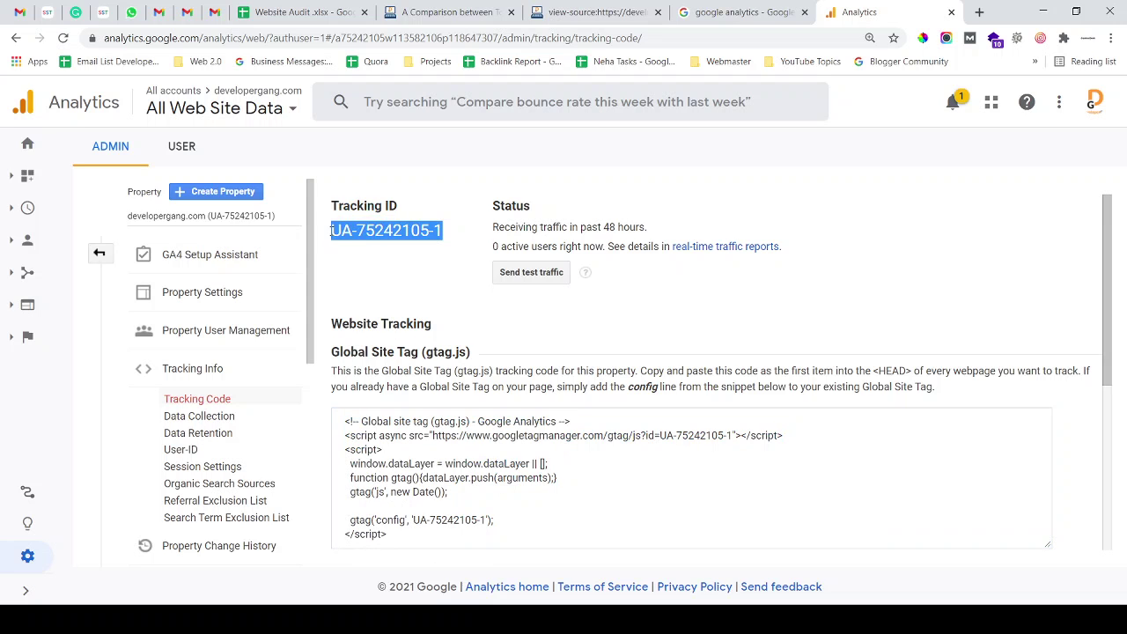
{"action": "left_click", "coordinate": [378, 223]}
- Search the marketing-tools page source for the copied Tracking ID
{"action": "left_click", "coordinate": [619, 9]}
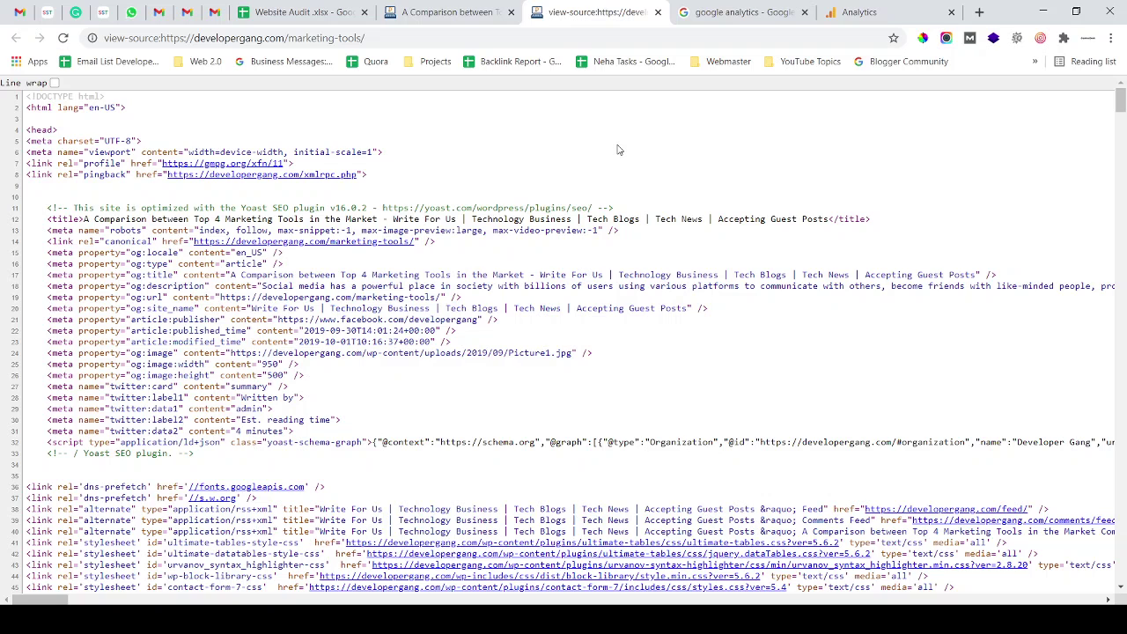
{"action": "key", "text": "ctrl+f"}
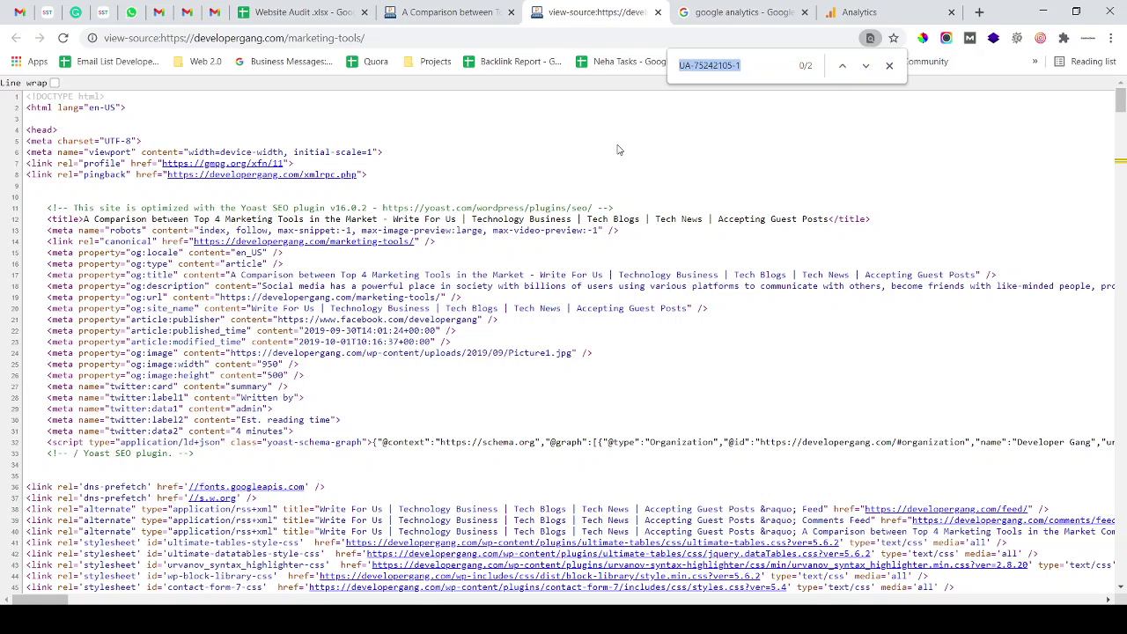
{"action": "key", "text": "ctrl+v"}
{"action": "key", "text": "Return"}
{"action": "key", "text": "Return"}
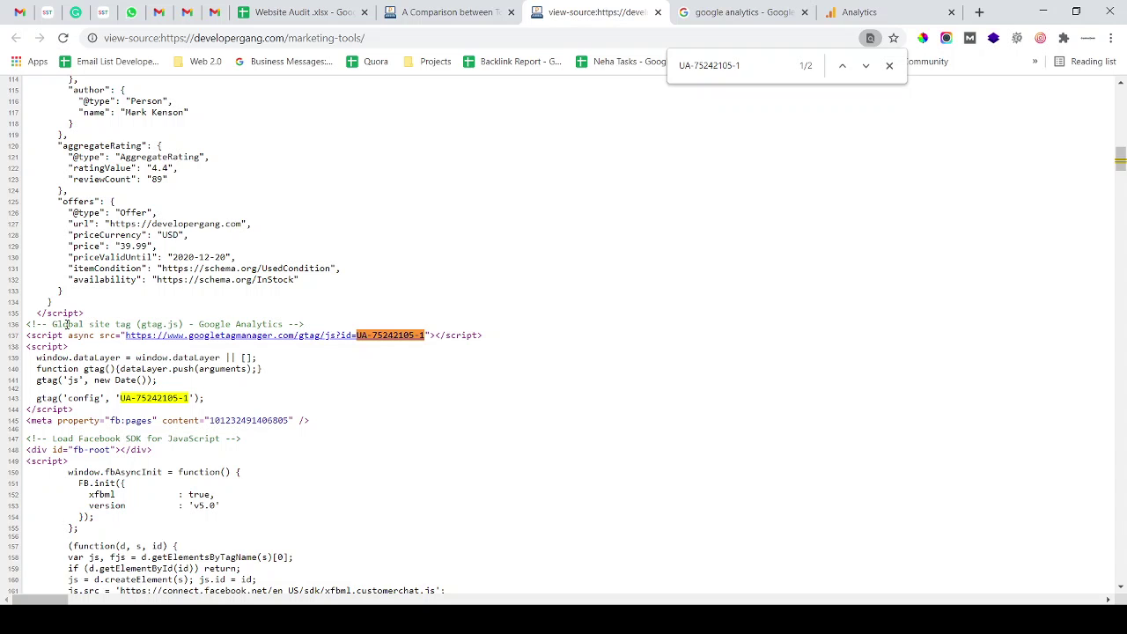
- Examine the Global Site Tag code and its Tracking ID in the enlarged page source, and close the search
{"action": "key", "text": "ctrl+plus"}
{"action": "key", "text": "ctrl+plus"}
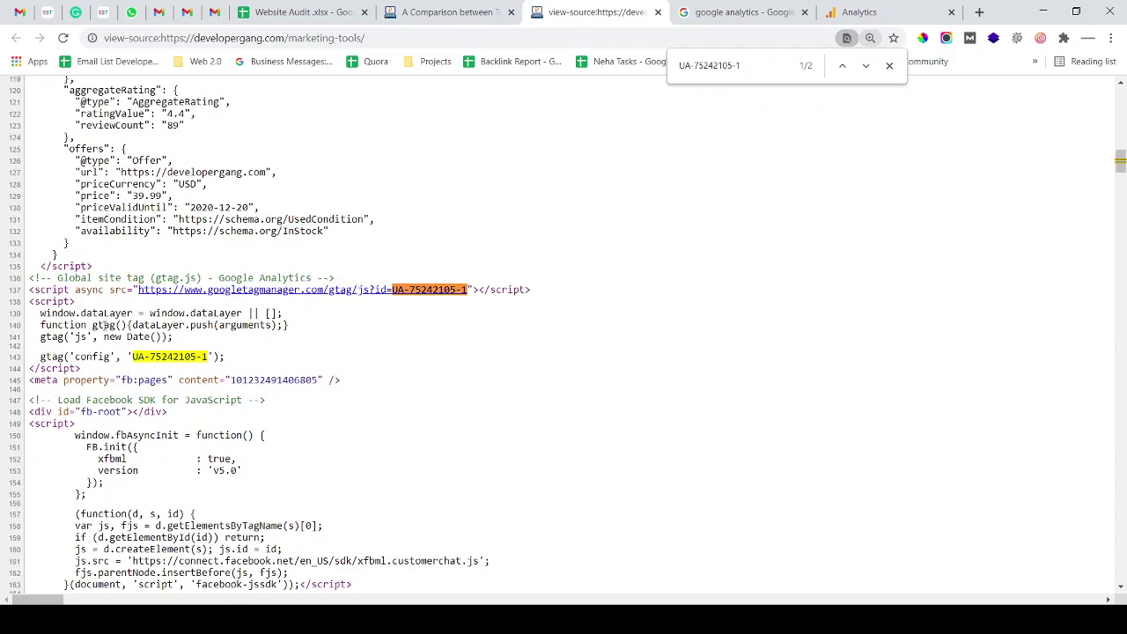
{"action": "left_click_drag", "start_coordinate": [88, 410], "coordinate": [130, 410]}
{"action": "left_click", "coordinate": [131, 409]}
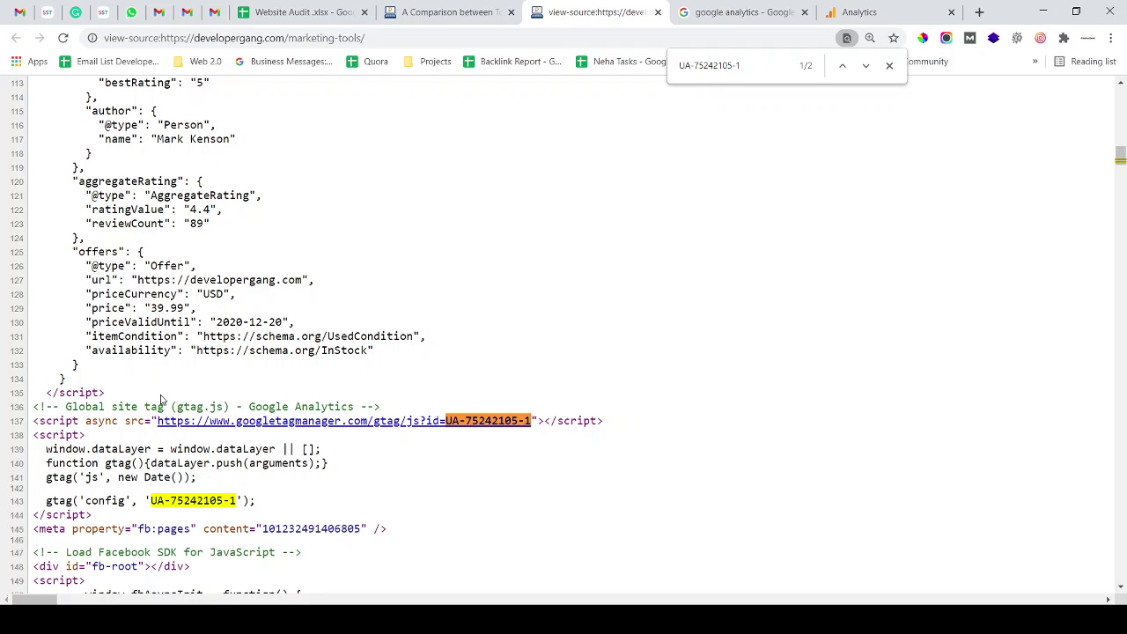
{"action": "scroll", "coordinate": [161, 401], "scroll_direction": "down", "scroll_amount": 1}
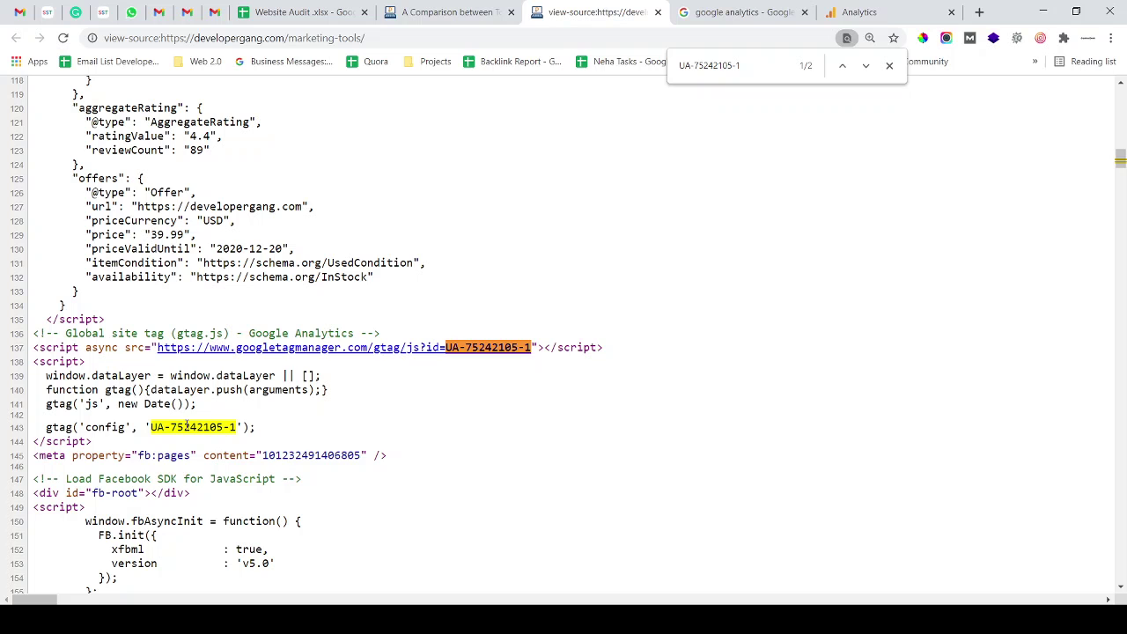
{"action": "left_click_drag", "start_coordinate": [186, 427], "coordinate": [231, 427]}
{"action": "left_click", "coordinate": [667, 236]}
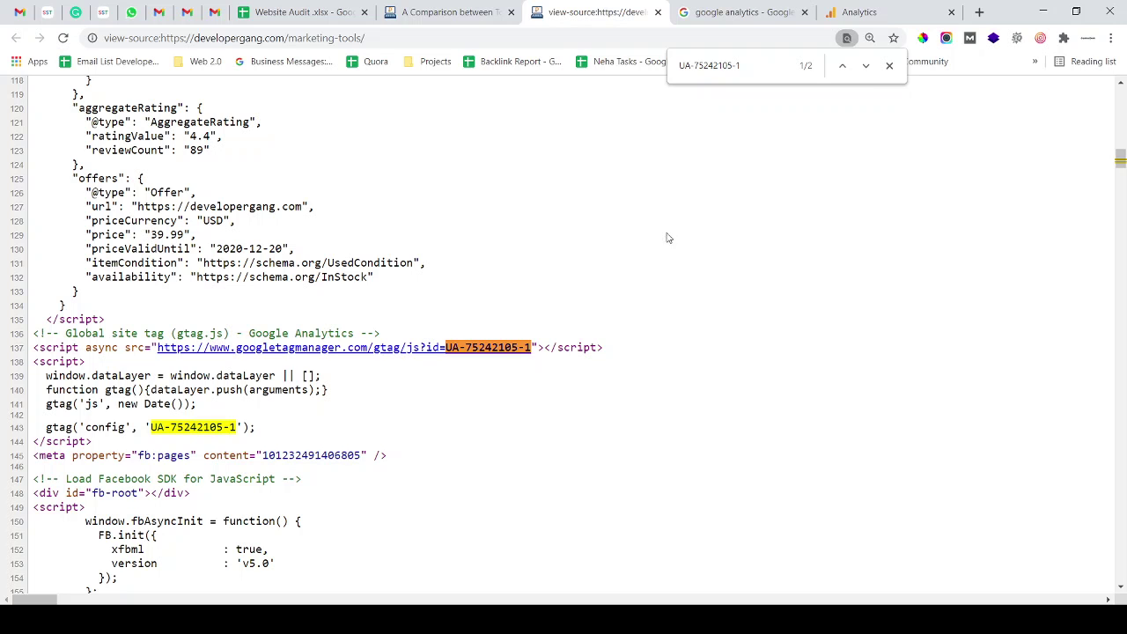
{"action": "left_click", "coordinate": [889, 65]}
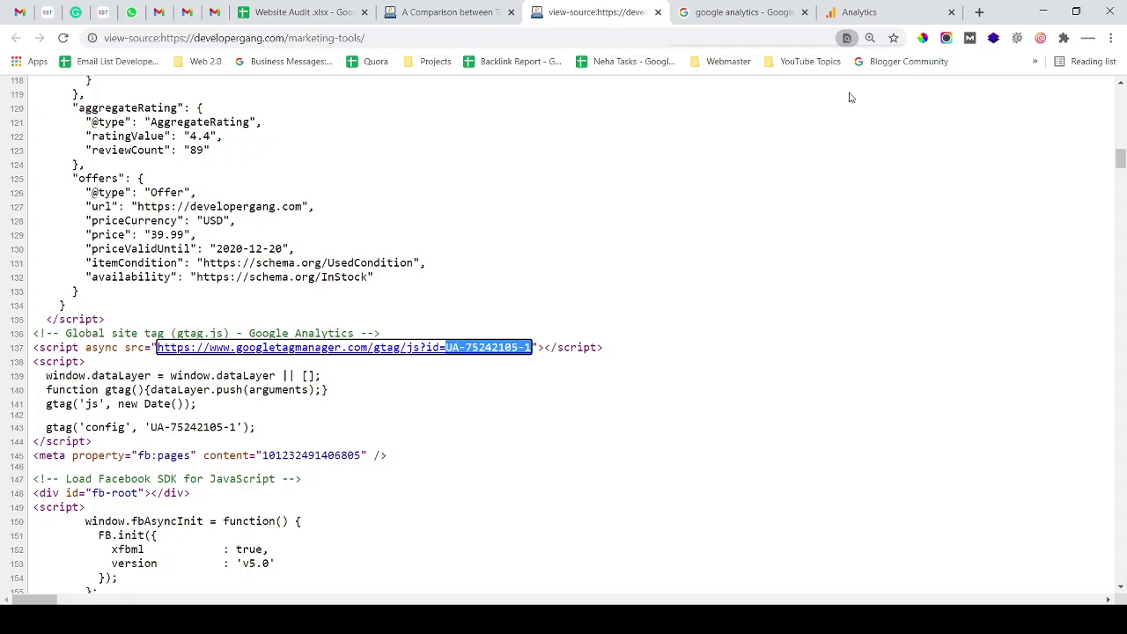
- Recheck the Tracking ID on the Analytics tracking code page and go to the Analytics home
{"action": "left_click", "coordinate": [710, 11]}
{"action": "key", "text": "ctrl+shift+Tab"}
{"action": "key", "text": "ctrl+shift+Tab"}
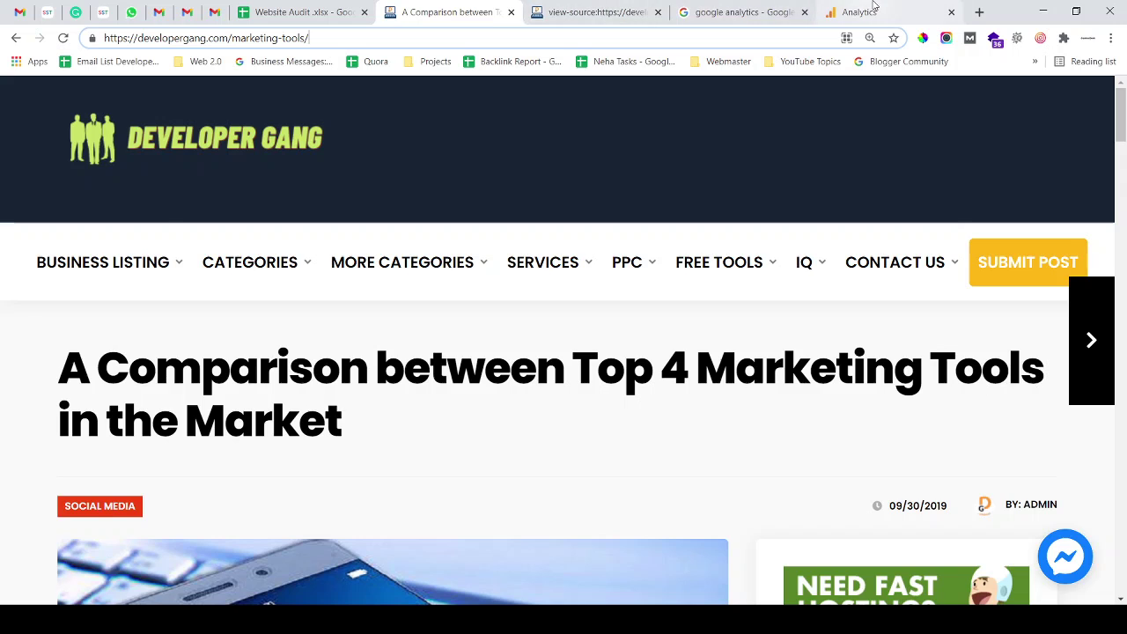
{"action": "left_click", "coordinate": [836, 16]}
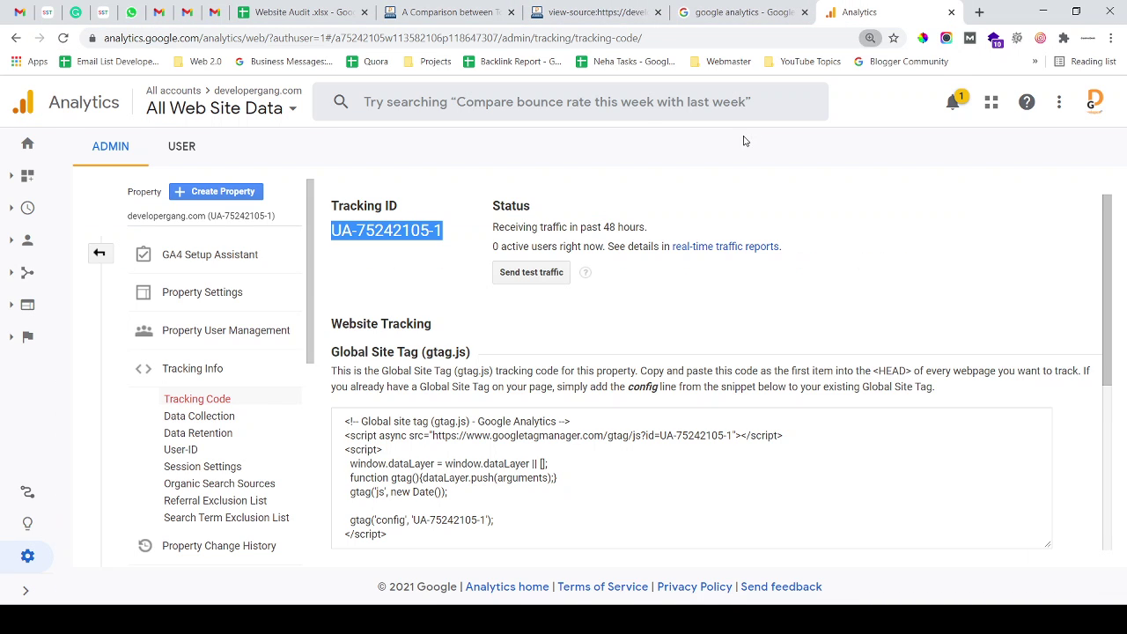
{"action": "key", "text": "ctrl+minus"}
{"action": "left_click", "coordinate": [411, 225]}
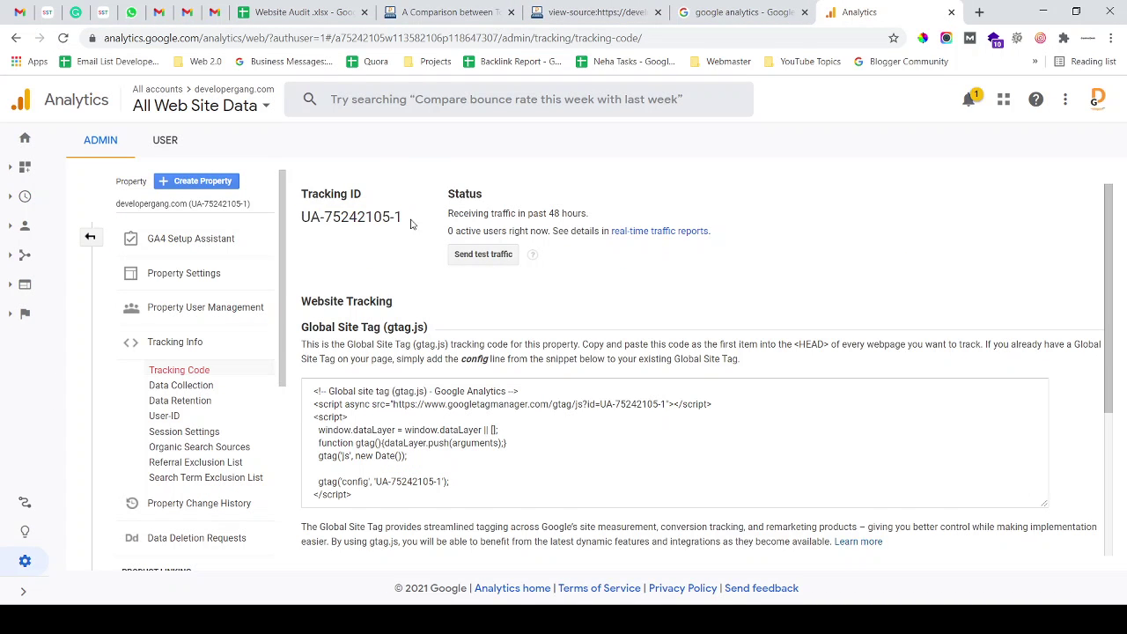
{"action": "left_click_drag", "start_coordinate": [411, 225], "coordinate": [320, 218]}
{"action": "left_click", "coordinate": [364, 239]}
{"action": "left_click", "coordinate": [24, 138]}
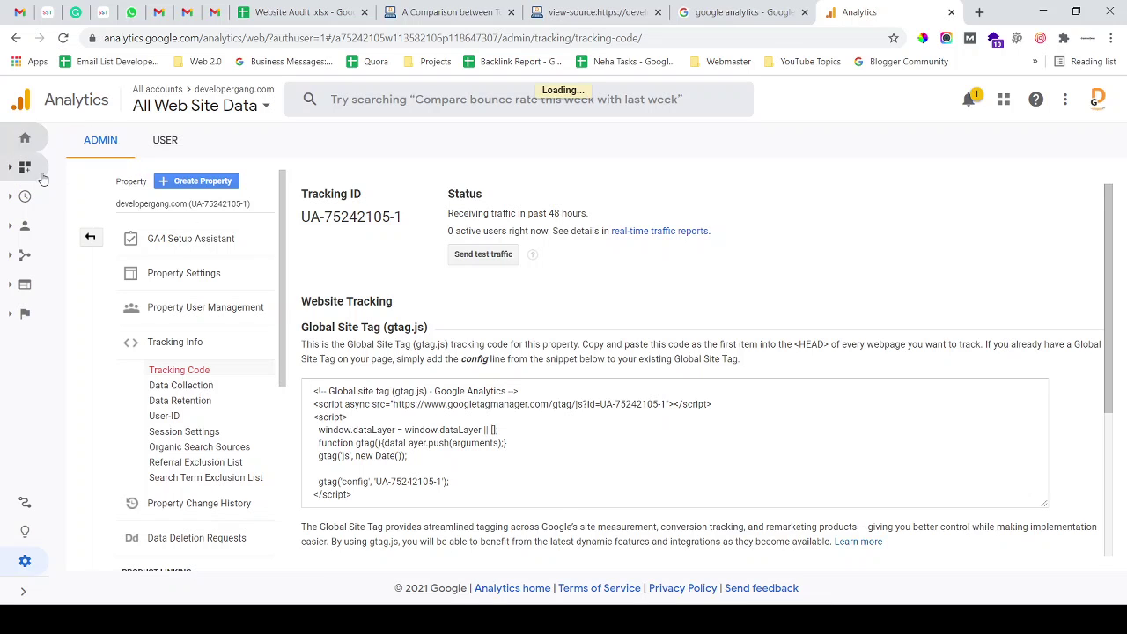
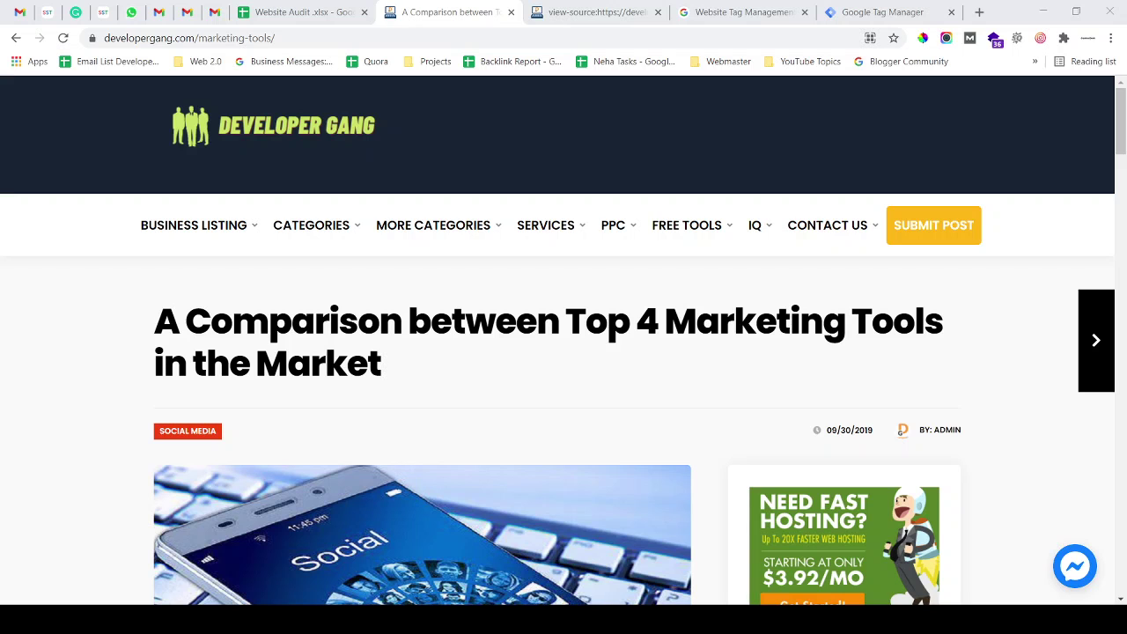
- View the Google Tag Manager product page and its address, and return to the "google tag manager" search results, highlighting the query
{"action": "left_click", "coordinate": [719, 12]}
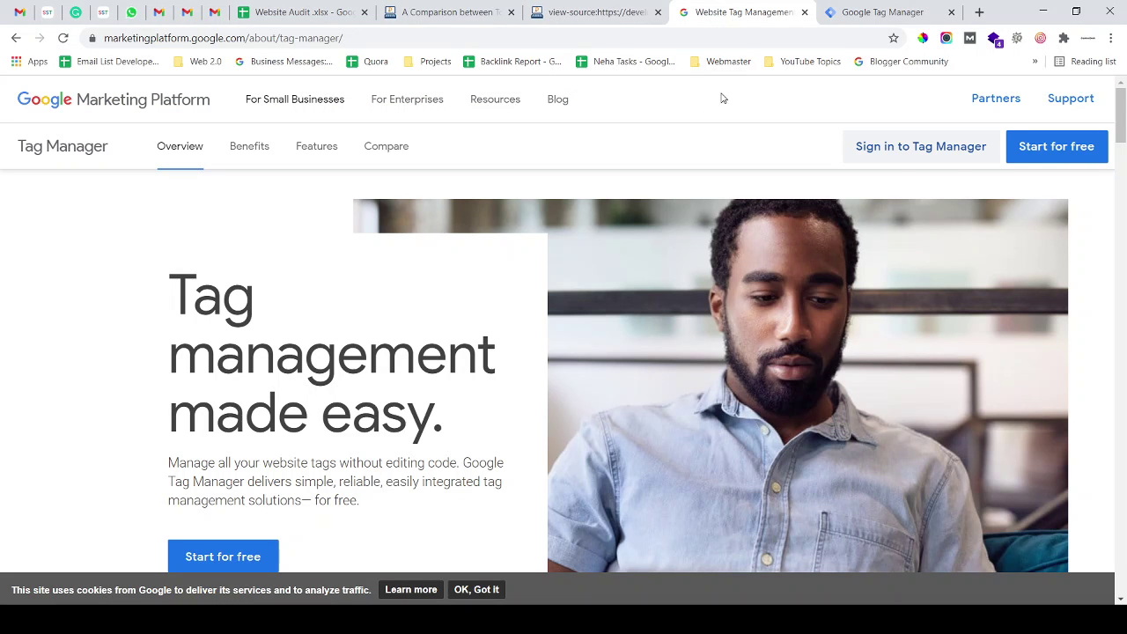
{"action": "double_click", "coordinate": [208, 39]}
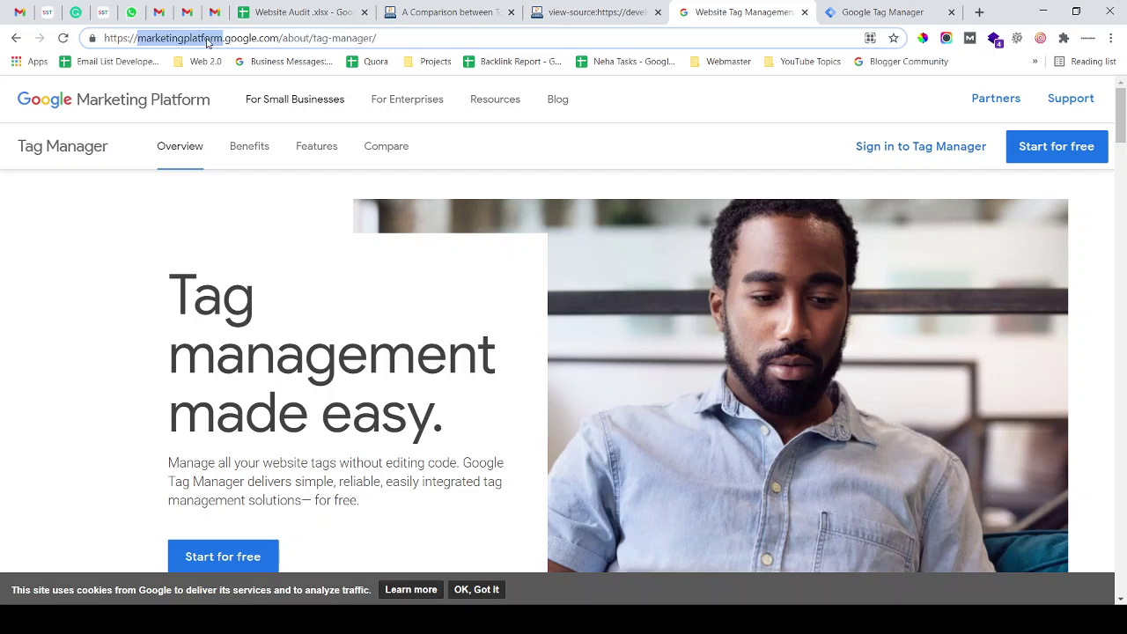
{"action": "left_click", "coordinate": [332, 38]}
{"action": "left_click_drag", "start_coordinate": [407, 38], "coordinate": [141, 40]}
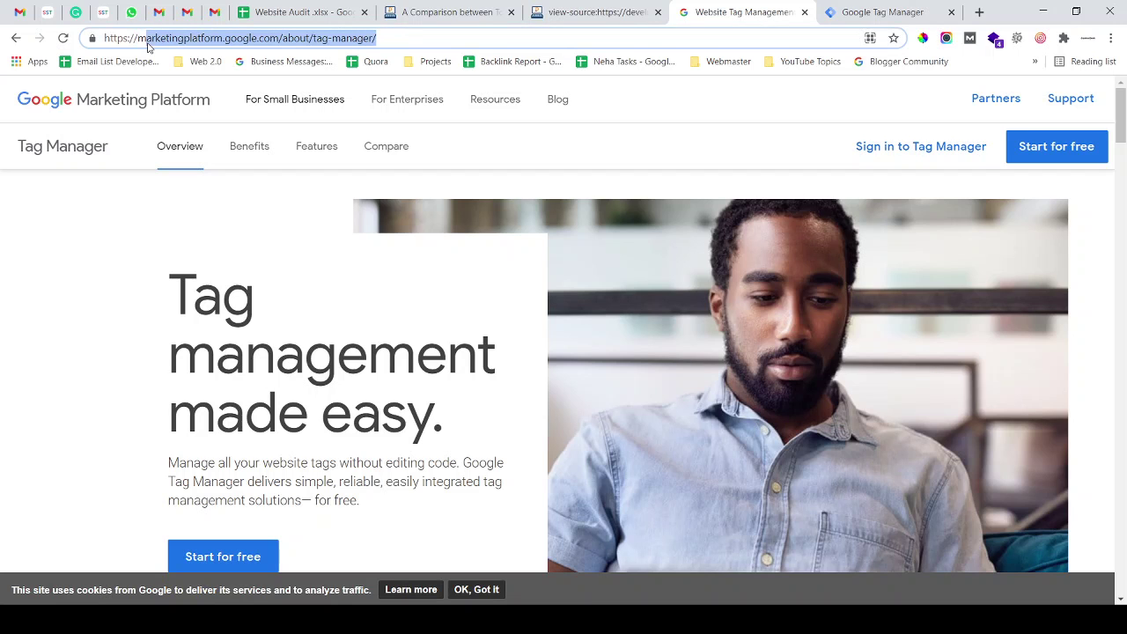
{"action": "left_click", "coordinate": [16, 38]}
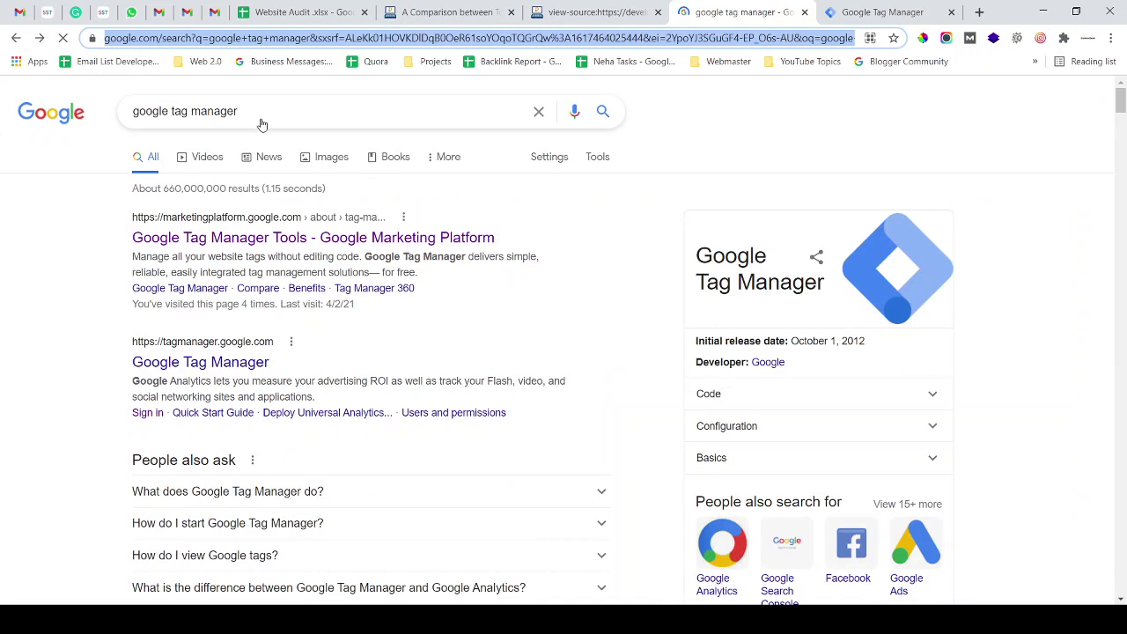
{"action": "left_click_drag", "start_coordinate": [252, 111], "coordinate": [145, 111]}
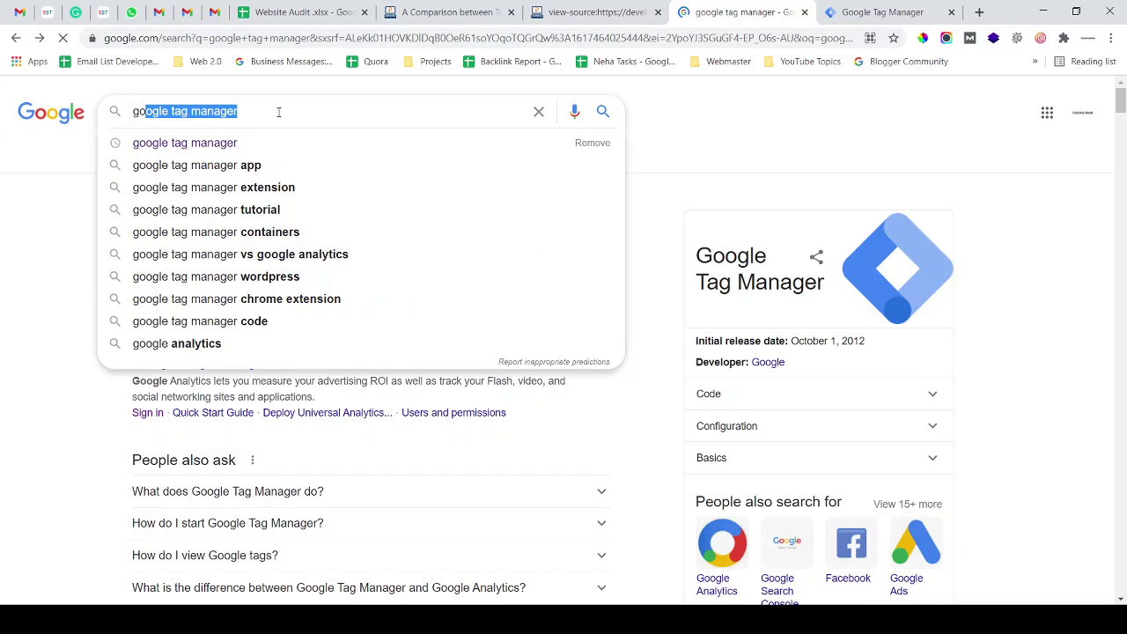
- Close the search suggestions, switch to the developergang.com container in Tag Manager, and review its signed-in account and workspace overview
{"action": "left_click", "coordinate": [63, 181]}
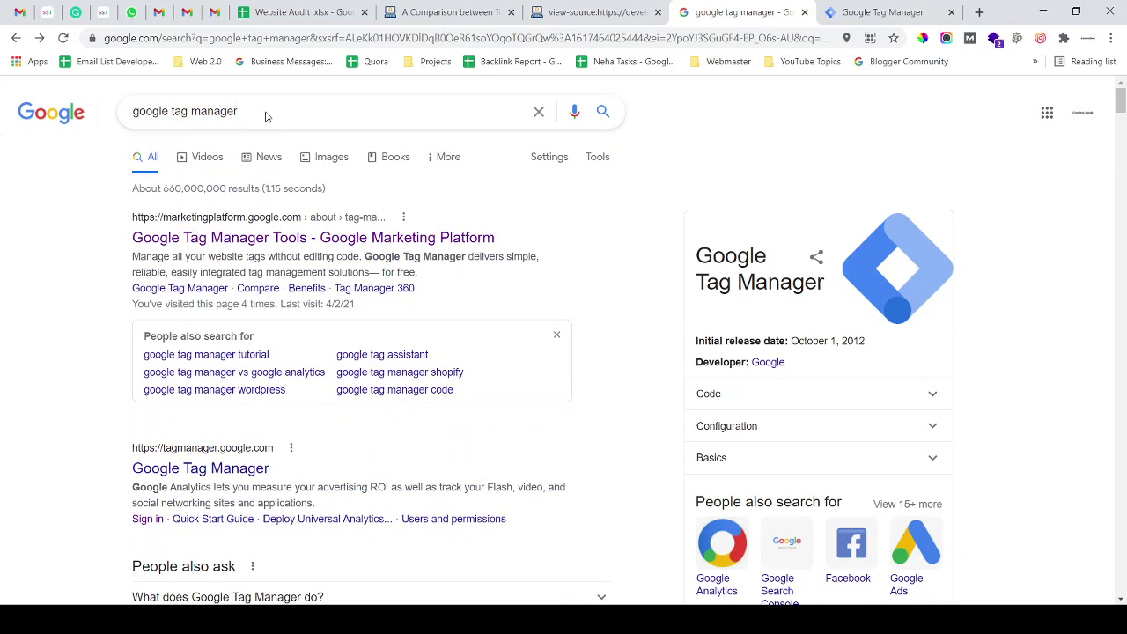
{"action": "left_click", "coordinate": [880, 9]}
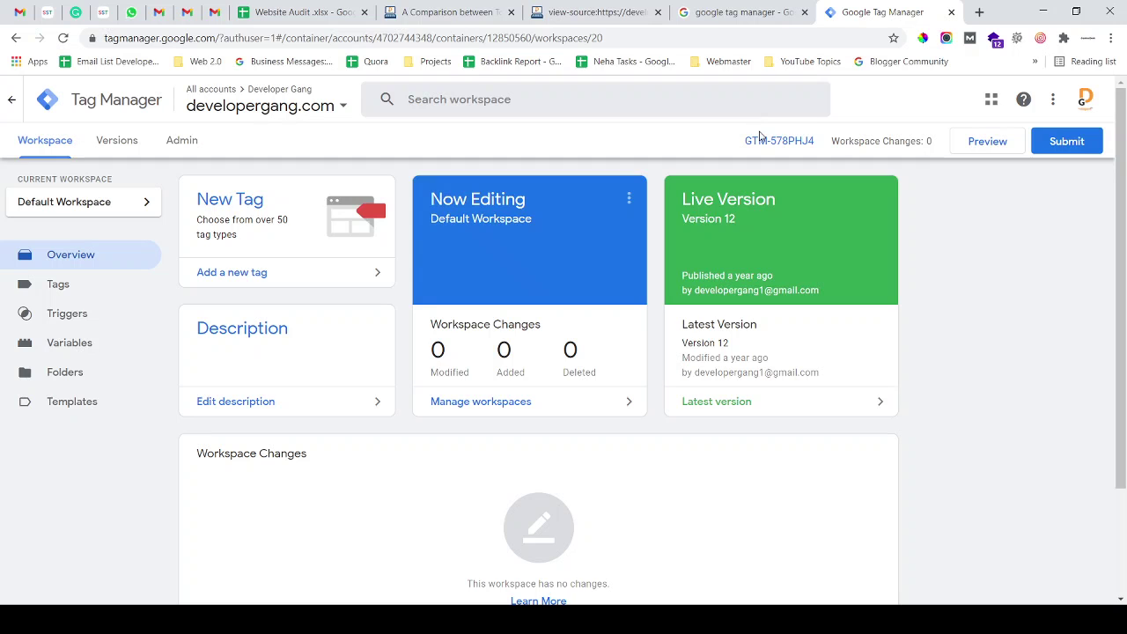
{"action": "left_click", "coordinate": [1088, 102]}
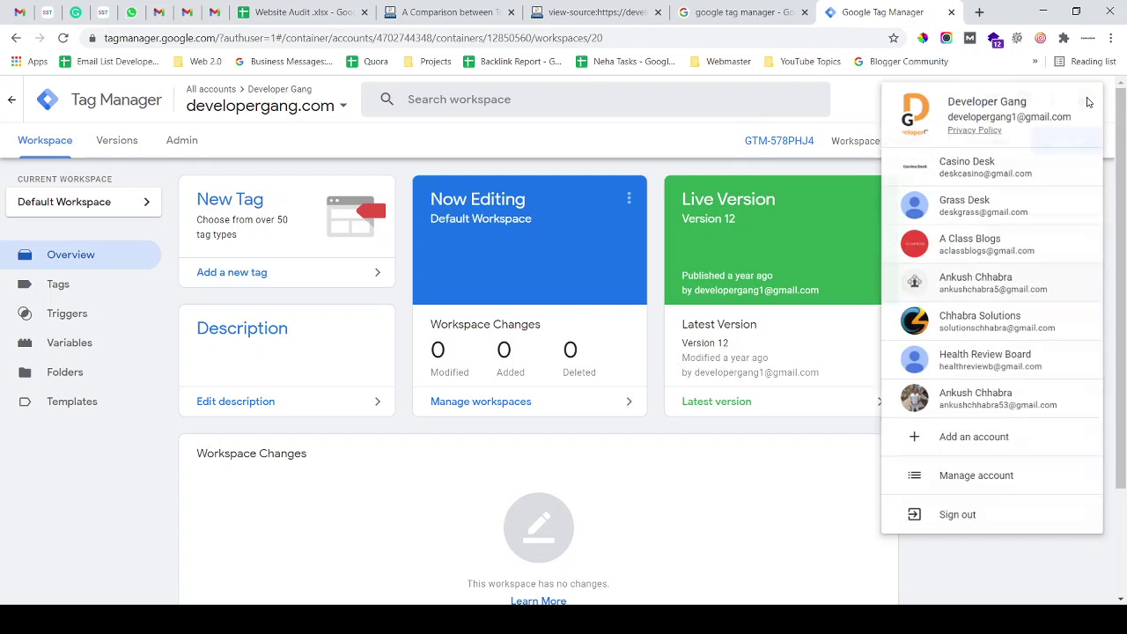
{"action": "left_click", "coordinate": [790, 432]}
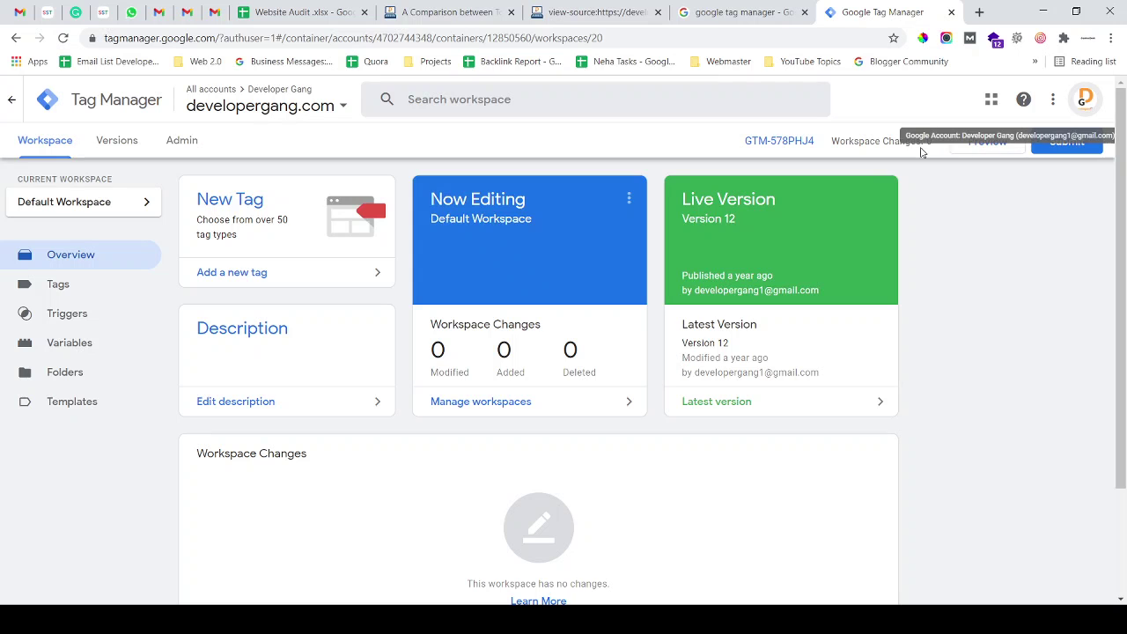
{"action": "scroll", "coordinate": [558, 297], "scroll_direction": "down", "scroll_amount": 2}
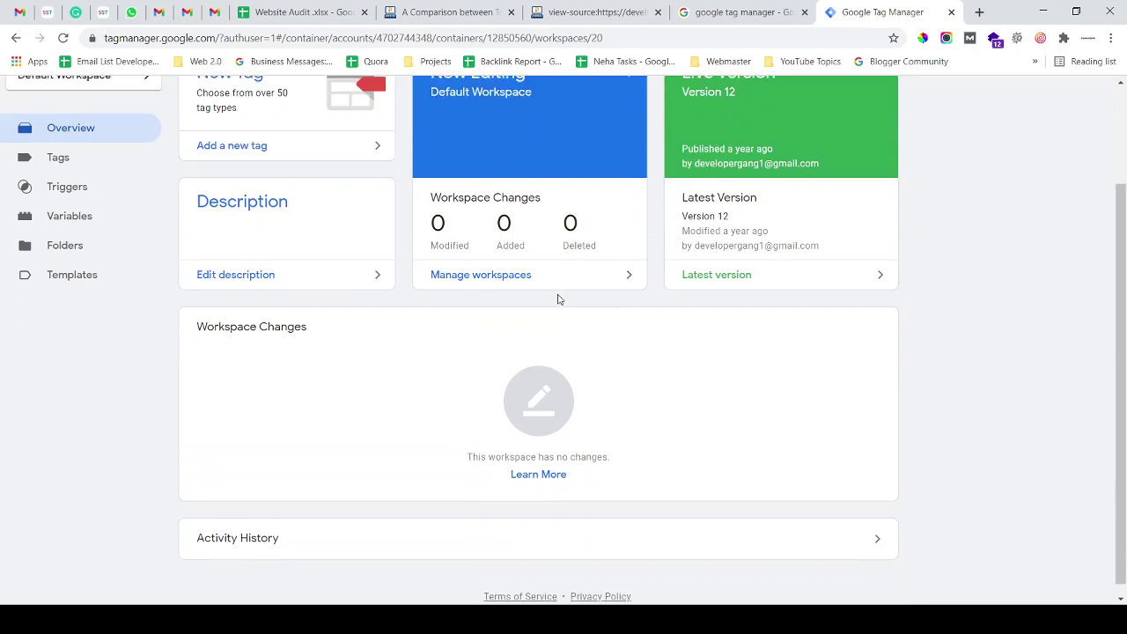
{"action": "scroll", "coordinate": [558, 299], "scroll_direction": "up", "scroll_amount": 2}
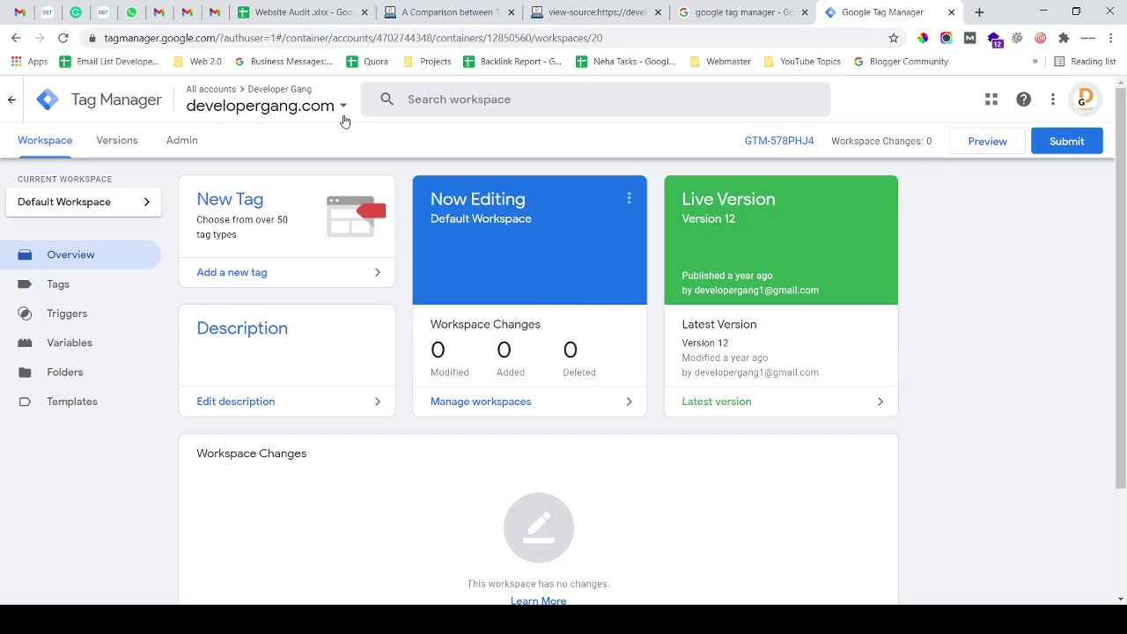
- View the container's Google Tag Manager installation code, highlight the head placement instructions, and close the code
{"action": "left_click", "coordinate": [780, 138]}
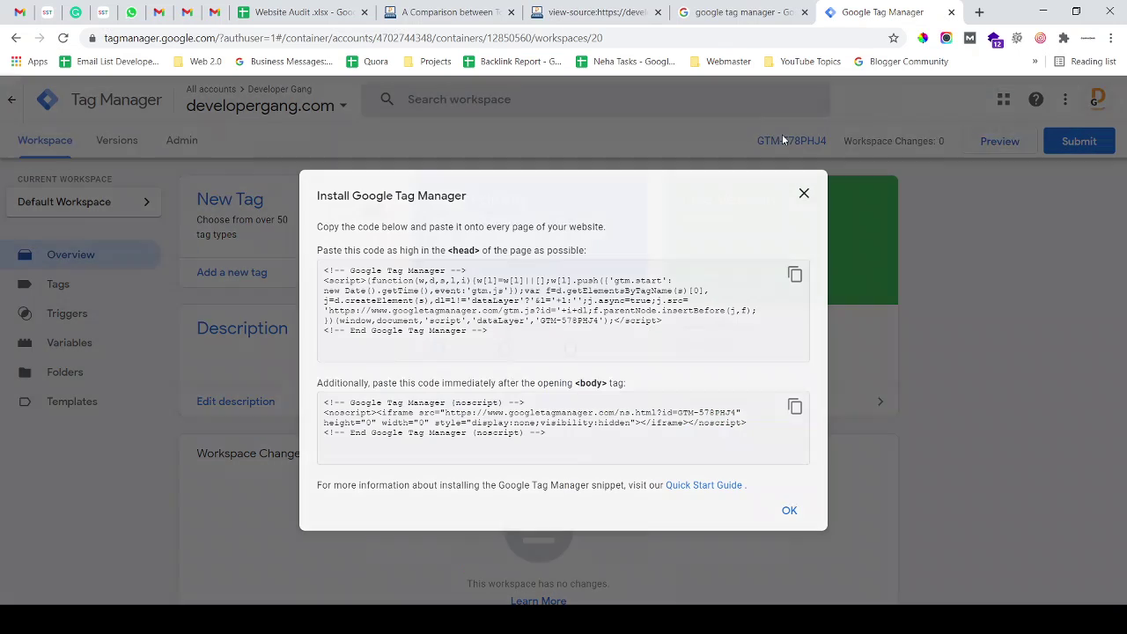
{"action": "double_click", "coordinate": [457, 252]}
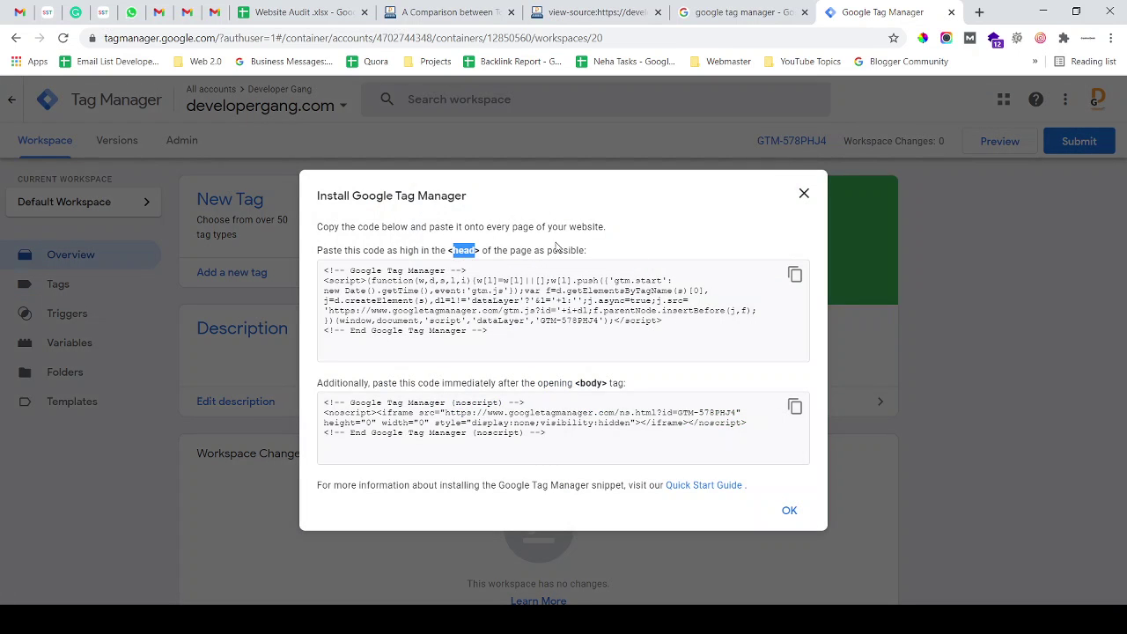
{"action": "left_click_drag", "start_coordinate": [596, 251], "coordinate": [350, 226]}
{"action": "left_click", "coordinate": [437, 227]}
{"action": "left_click", "coordinate": [803, 193]}
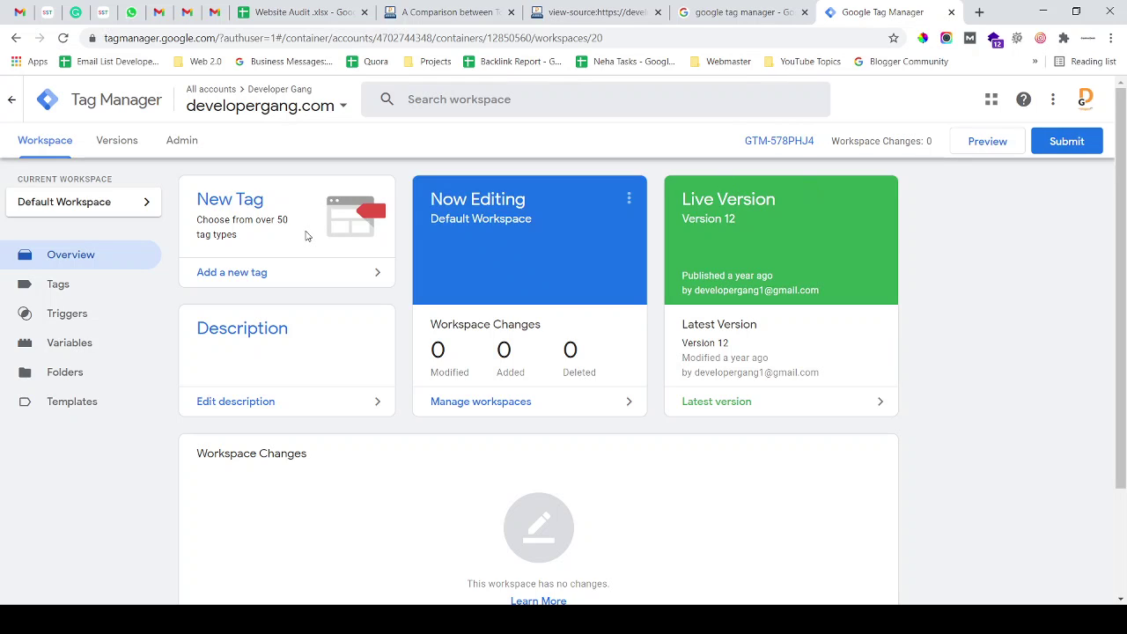
- Open the container's tag list, and search the marketing-tools page source for "UA-" to examine the Analytics tracking snippet
{"action": "left_click", "coordinate": [82, 287]}
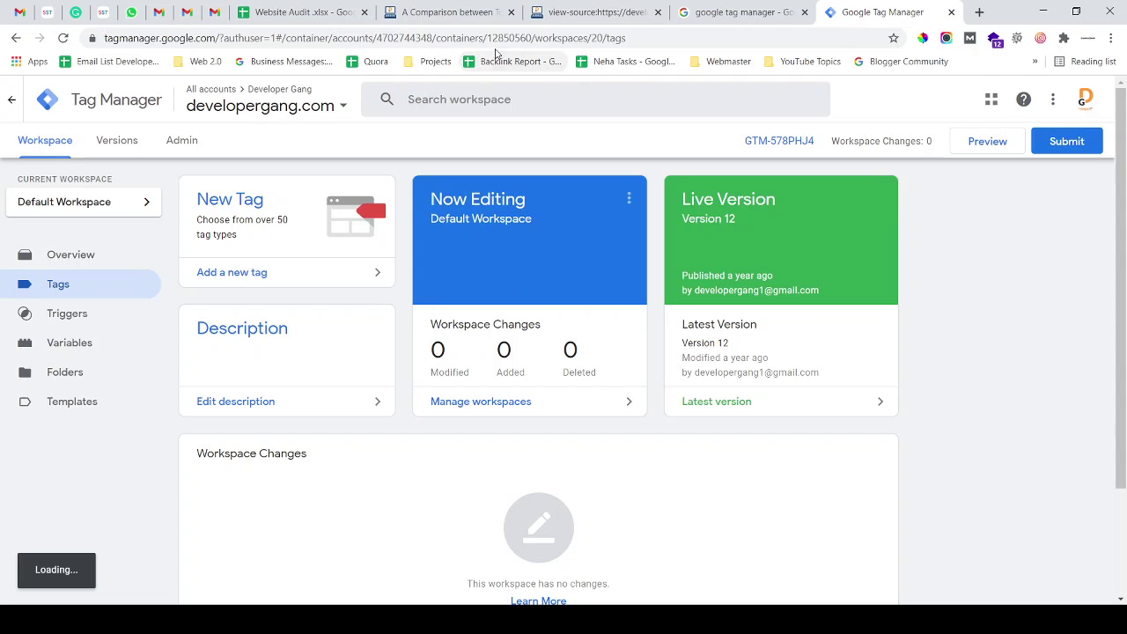
{"action": "left_click", "coordinate": [580, 14]}
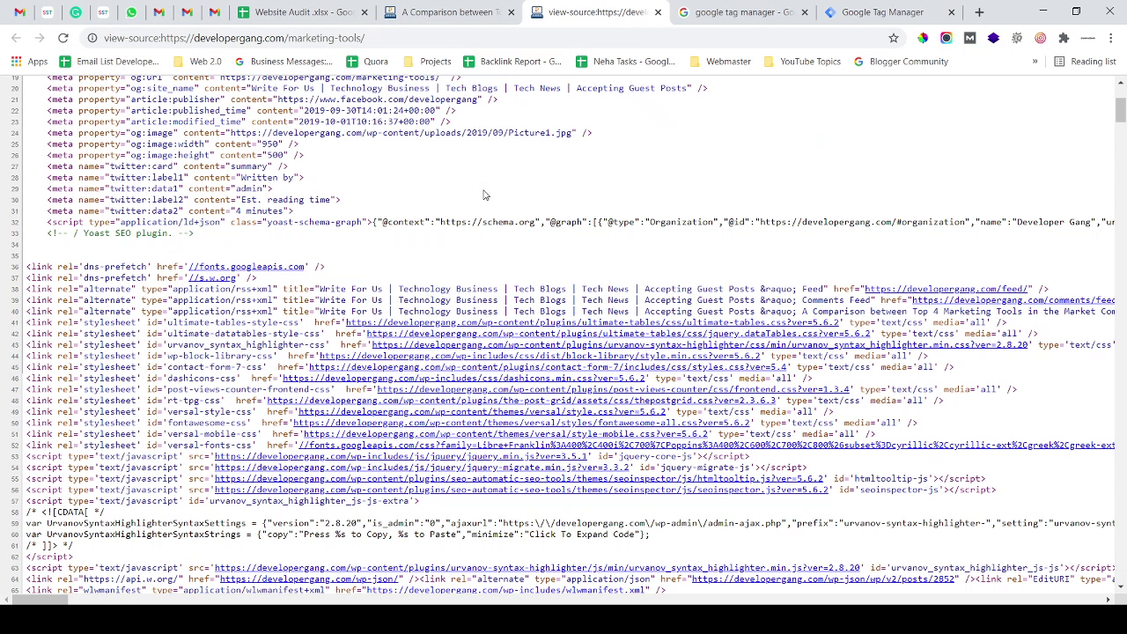
{"action": "key", "text": "ctrl+f"}
{"action": "type", "text": "UA"}
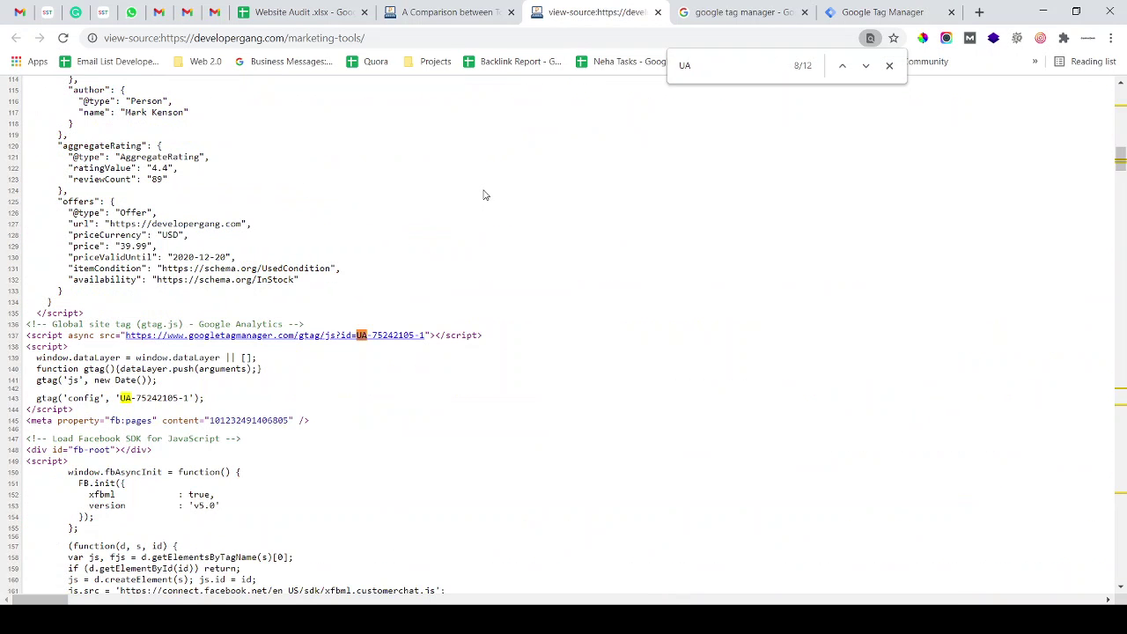
{"action": "type", "text": "-"}
{"action": "left_click_drag", "start_coordinate": [170, 396], "coordinate": [130, 394]}
{"action": "left_click", "coordinate": [131, 394]}
{"action": "left_click_drag", "start_coordinate": [59, 368], "coordinate": [196, 395]}
{"action": "left_click", "coordinate": [197, 396]}
- Create a new tag in the Tag Manager container and name it Google Analytics
{"action": "left_click", "coordinate": [871, 12]}
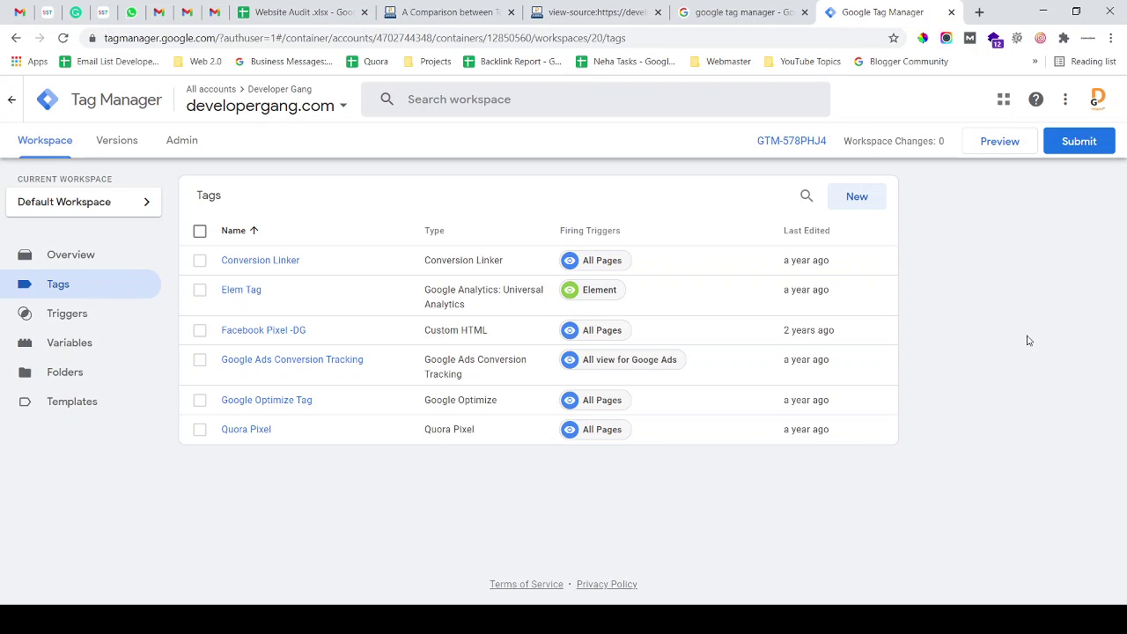
{"action": "left_click", "coordinate": [858, 199]}
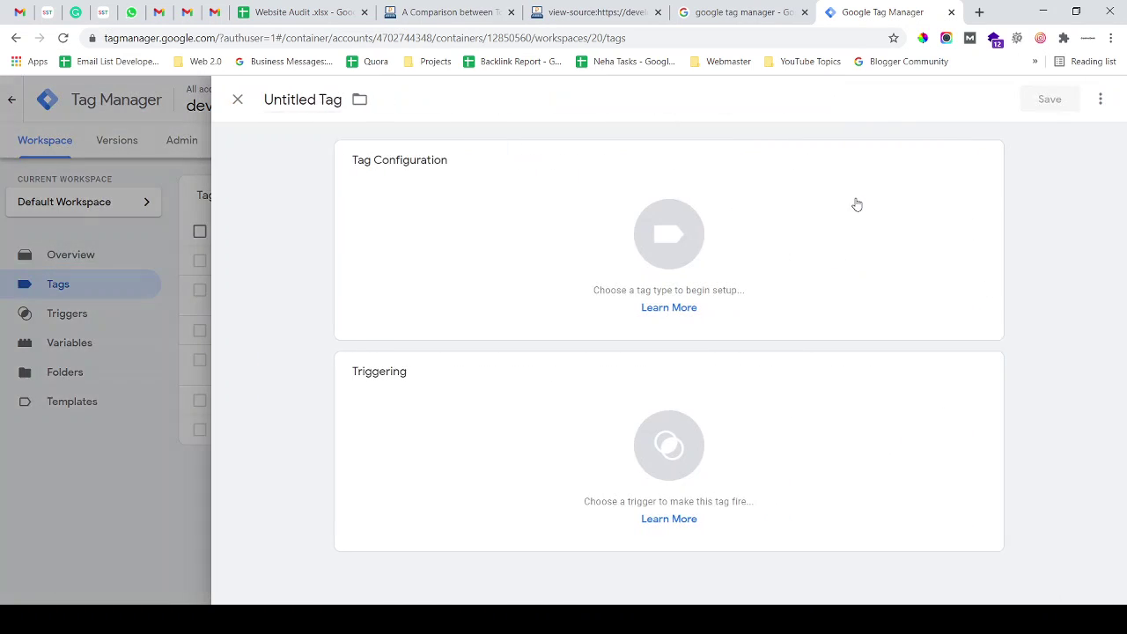
{"action": "left_click", "coordinate": [310, 99]}
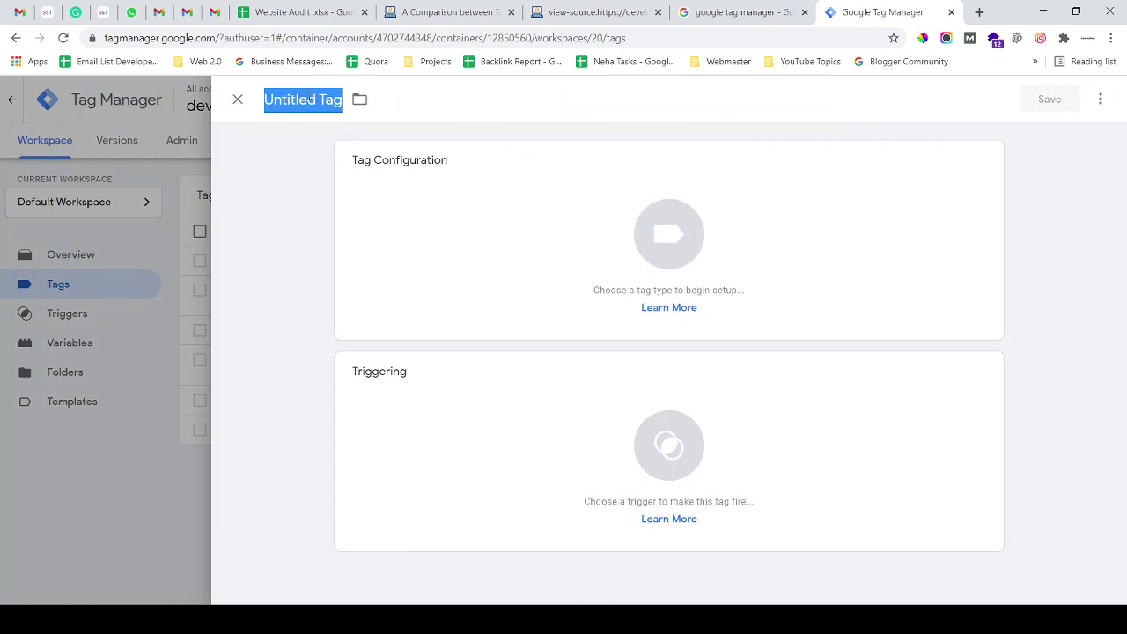
{"action": "type", "text": "Google "}
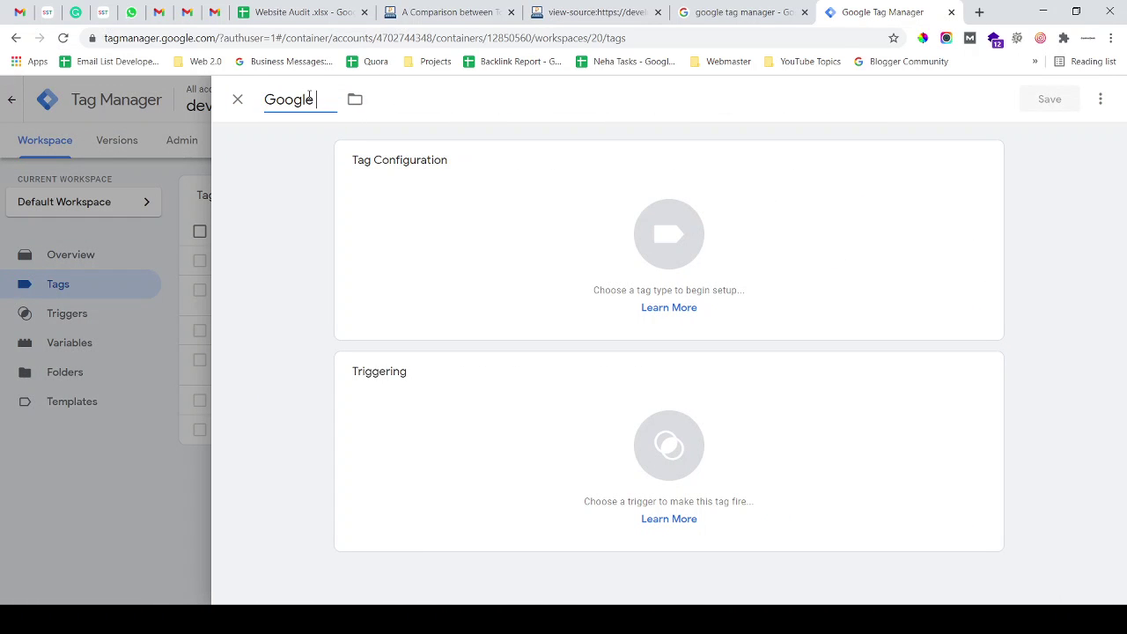
{"action": "type", "text": "Analytics"}
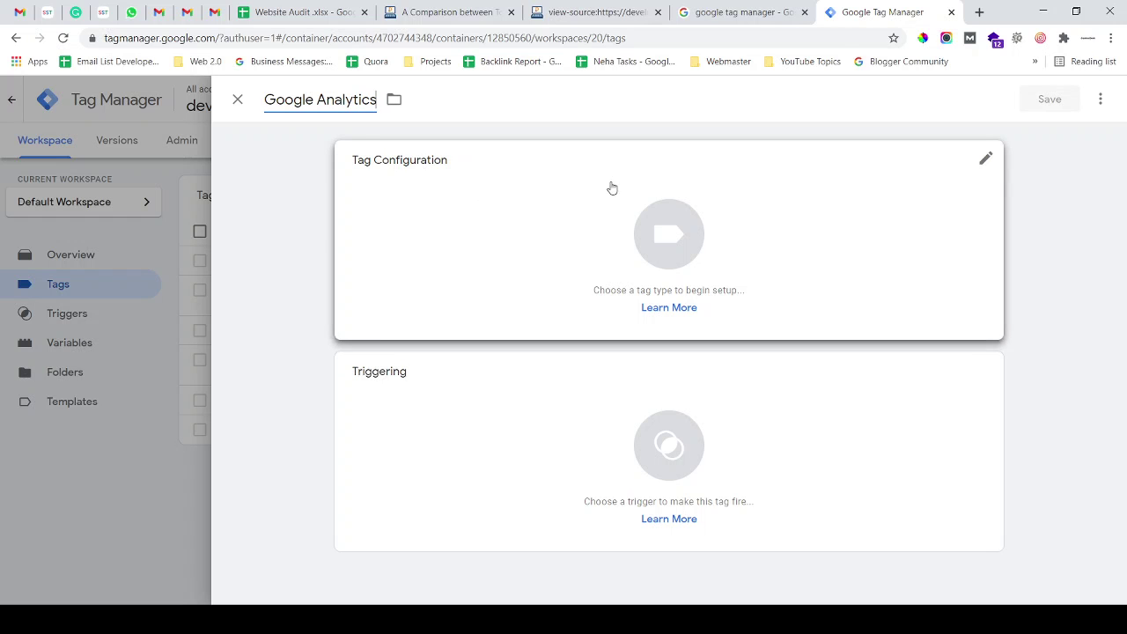
- Browse the tag types available for the new tag, from the featured Google types to the custom and third-party ones
{"action": "left_click", "coordinate": [986, 160]}
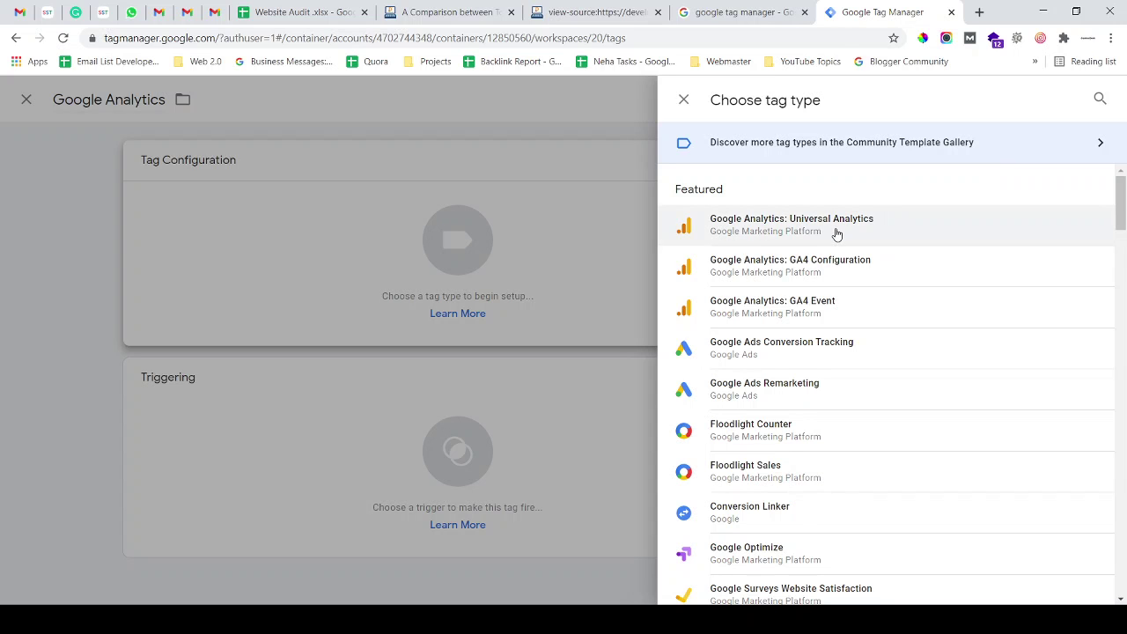
{"action": "scroll", "coordinate": [849, 358], "scroll_direction": "down", "scroll_amount": 1}
{"action": "scroll", "coordinate": [848, 358], "scroll_direction": "down", "scroll_amount": 1}
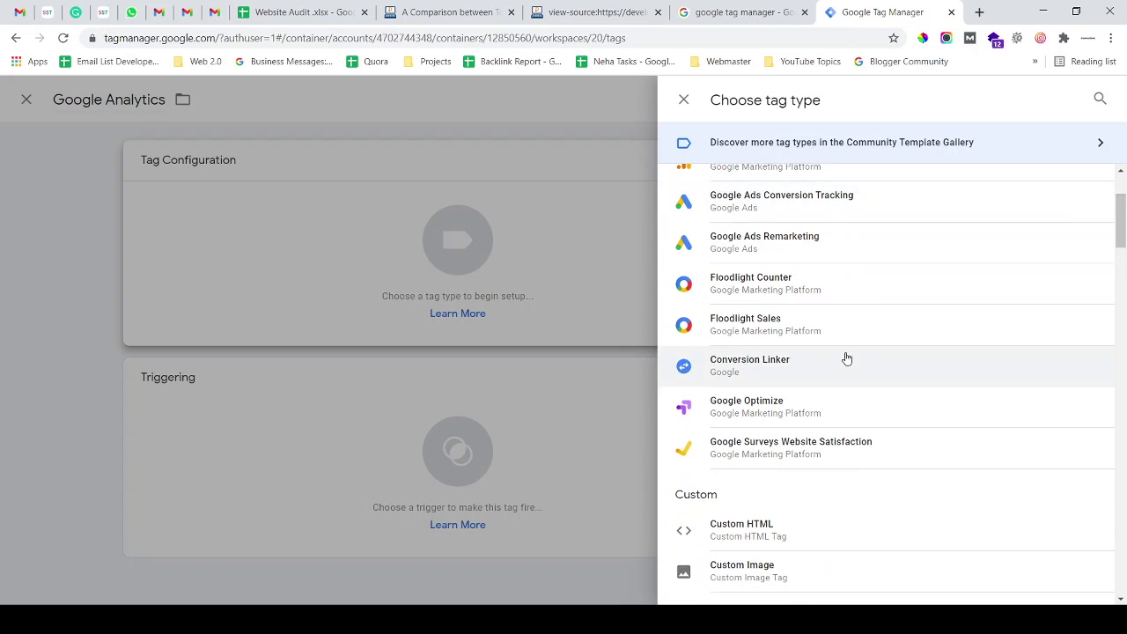
{"action": "scroll", "coordinate": [832, 272], "scroll_direction": "up", "scroll_amount": 1}
{"action": "scroll", "coordinate": [819, 317], "scroll_direction": "down", "scroll_amount": 2}
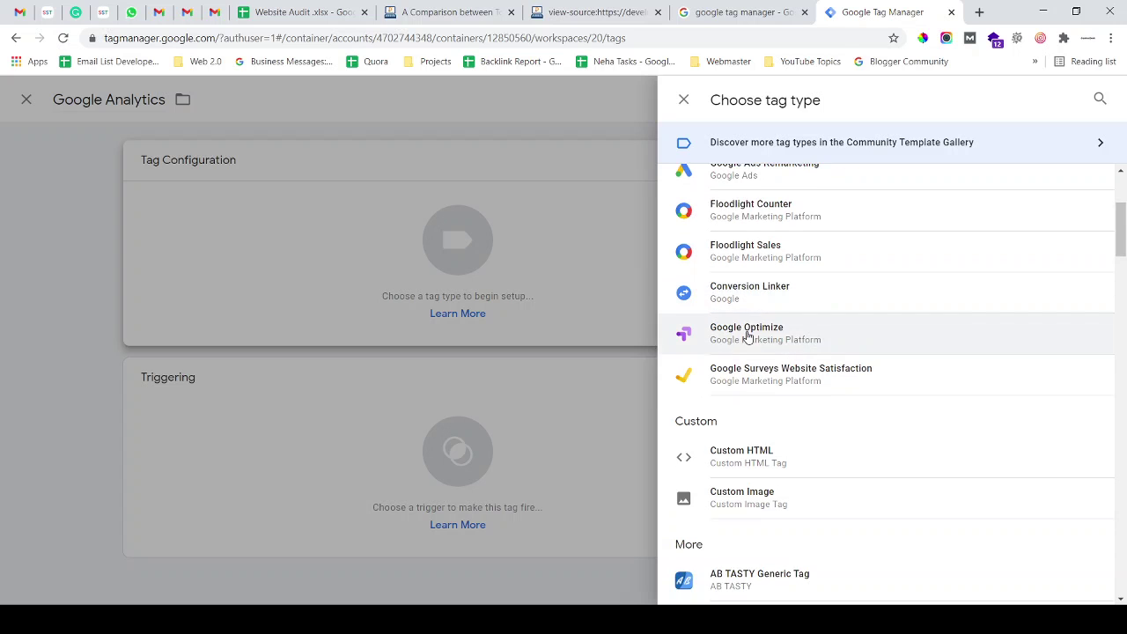
{"action": "scroll", "coordinate": [838, 362], "scroll_direction": "down", "scroll_amount": 1}
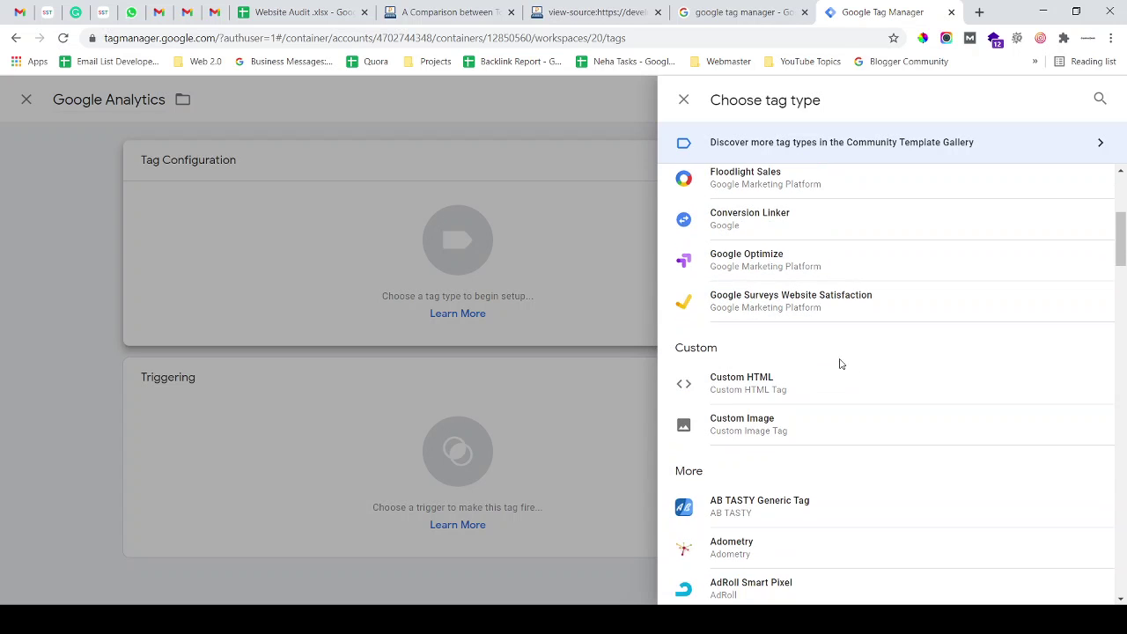
{"action": "scroll", "coordinate": [988, 377], "scroll_direction": "down", "scroll_amount": 3}
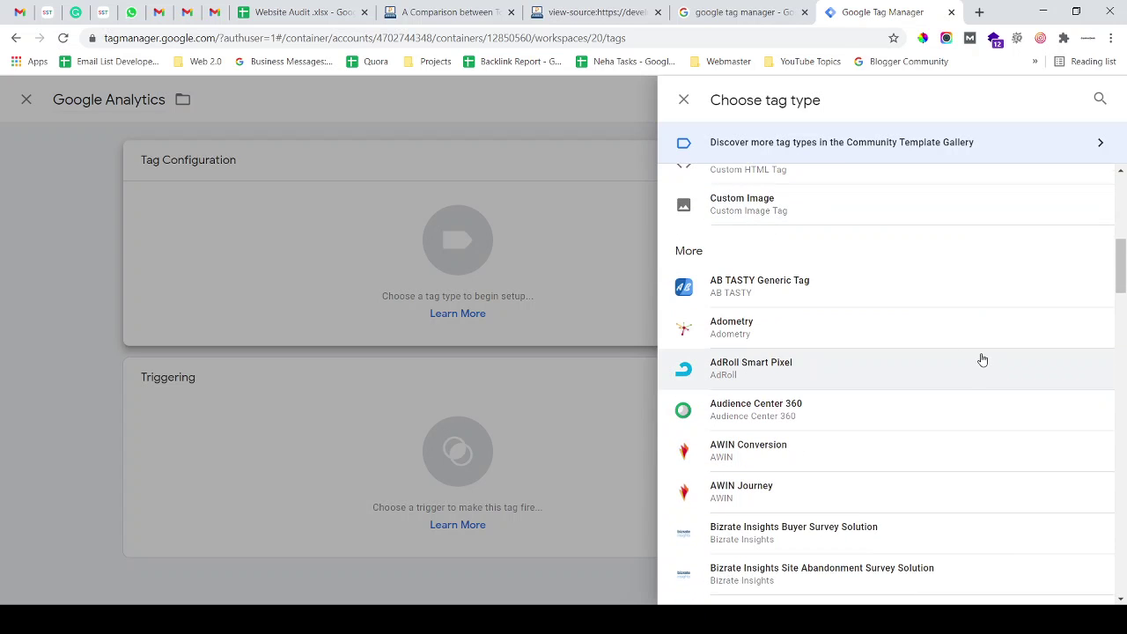
{"action": "scroll", "coordinate": [853, 364], "scroll_direction": "down", "scroll_amount": 3}
{"action": "scroll", "coordinate": [853, 365], "scroll_direction": "down", "scroll_amount": 2}
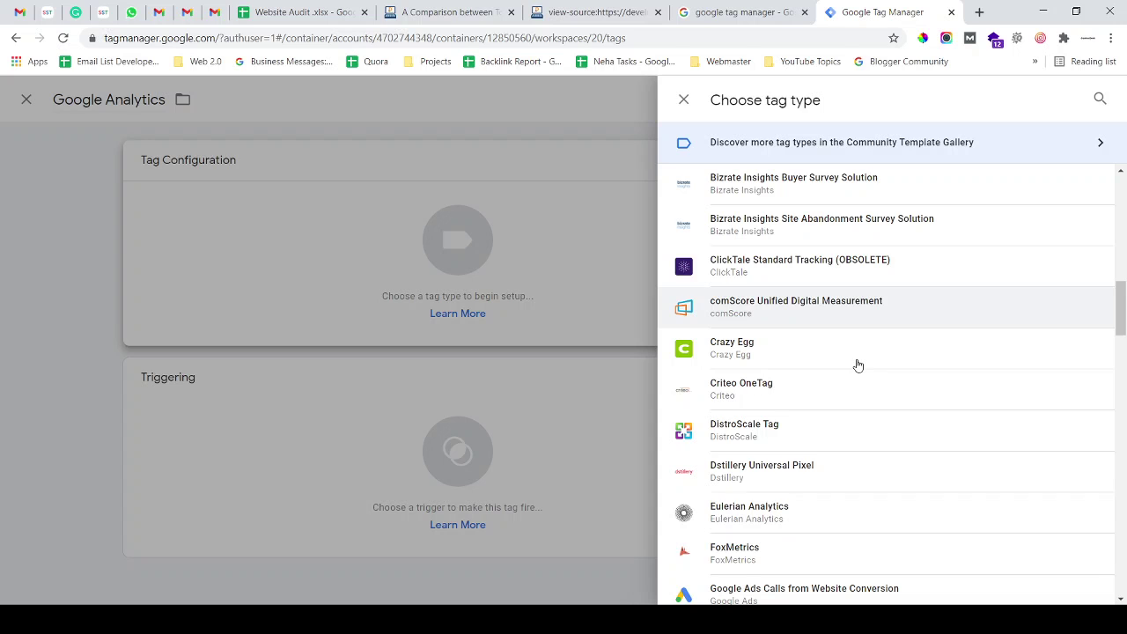
{"action": "scroll", "coordinate": [858, 364], "scroll_direction": "down", "scroll_amount": 6}
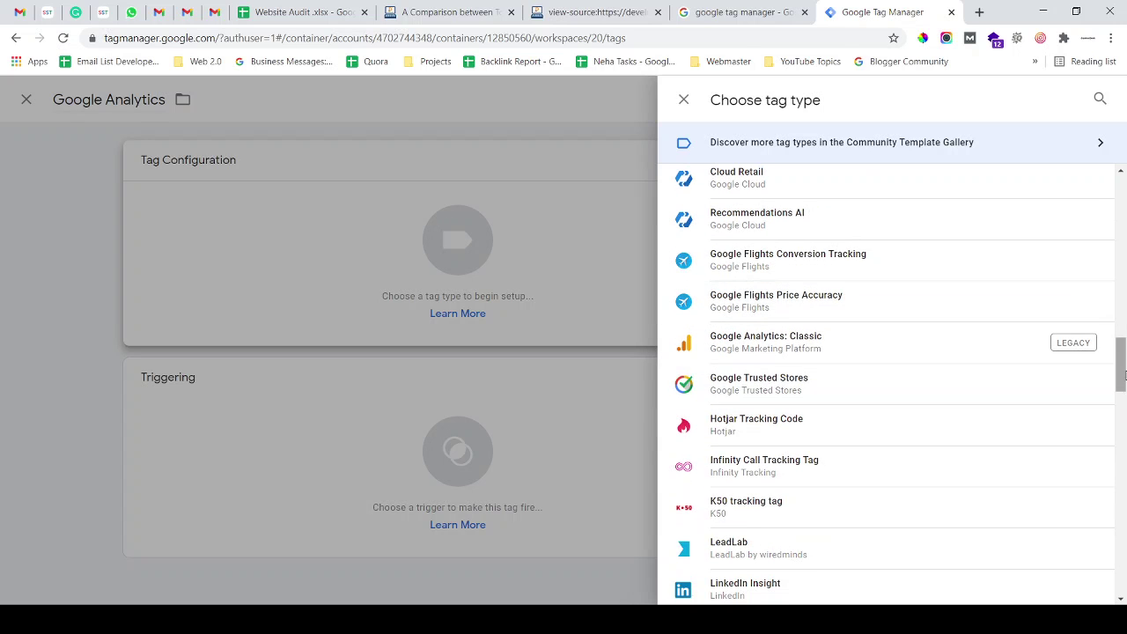
{"action": "left_click_drag", "start_coordinate": [1125, 376], "coordinate": [1125, 198]}
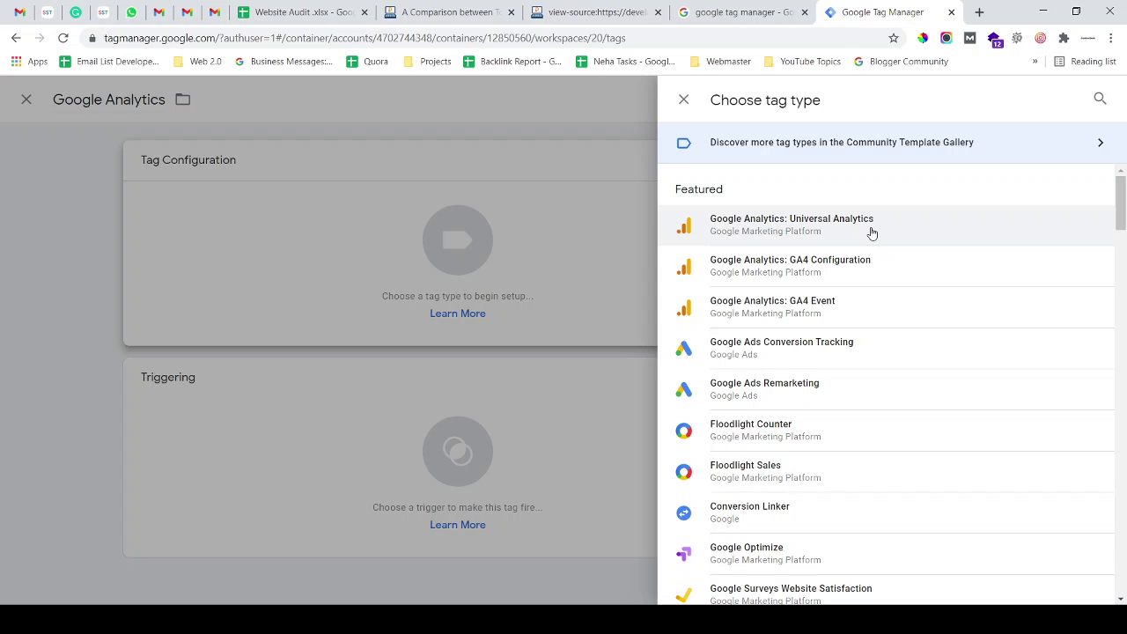
- Recheck the marketing-tools page and the gtag script in its source, and return to the tag type choices
{"action": "left_click", "coordinate": [485, 7]}
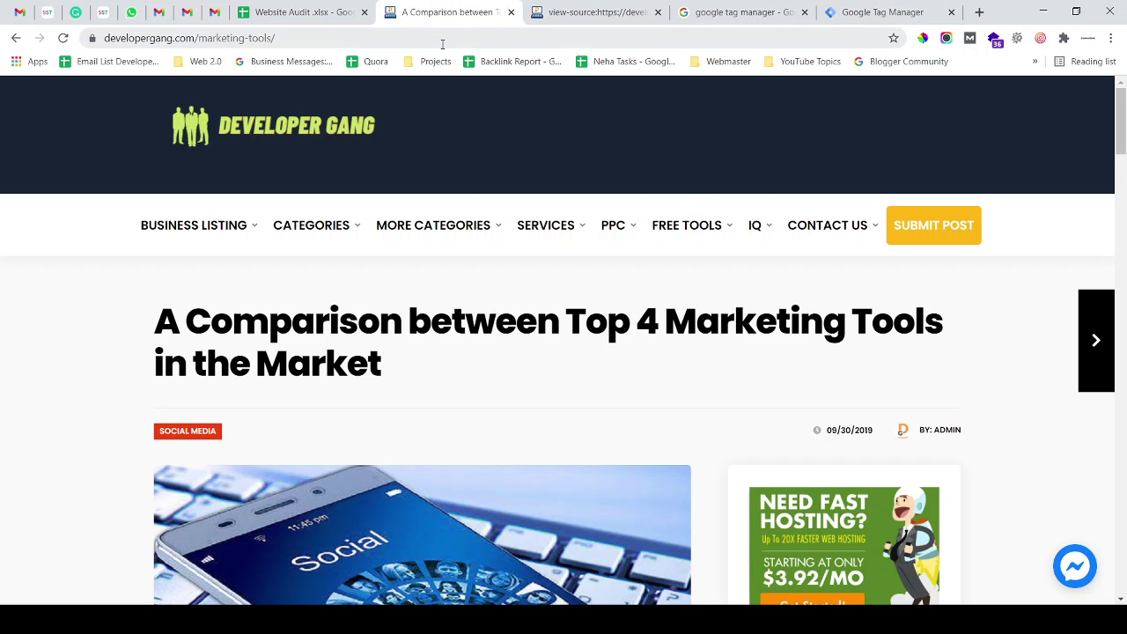
{"action": "left_click", "coordinate": [618, 23]}
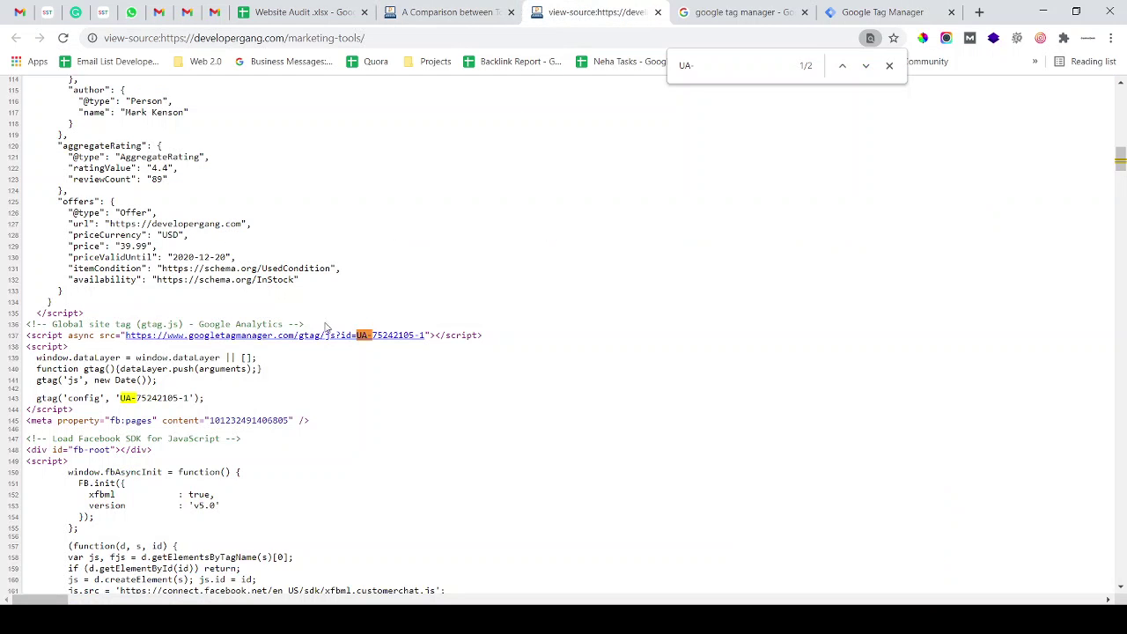
{"action": "left_click_drag", "start_coordinate": [243, 372], "coordinate": [132, 358]}
{"action": "left_click", "coordinate": [322, 373]}
{"action": "left_click", "coordinate": [881, 12]}
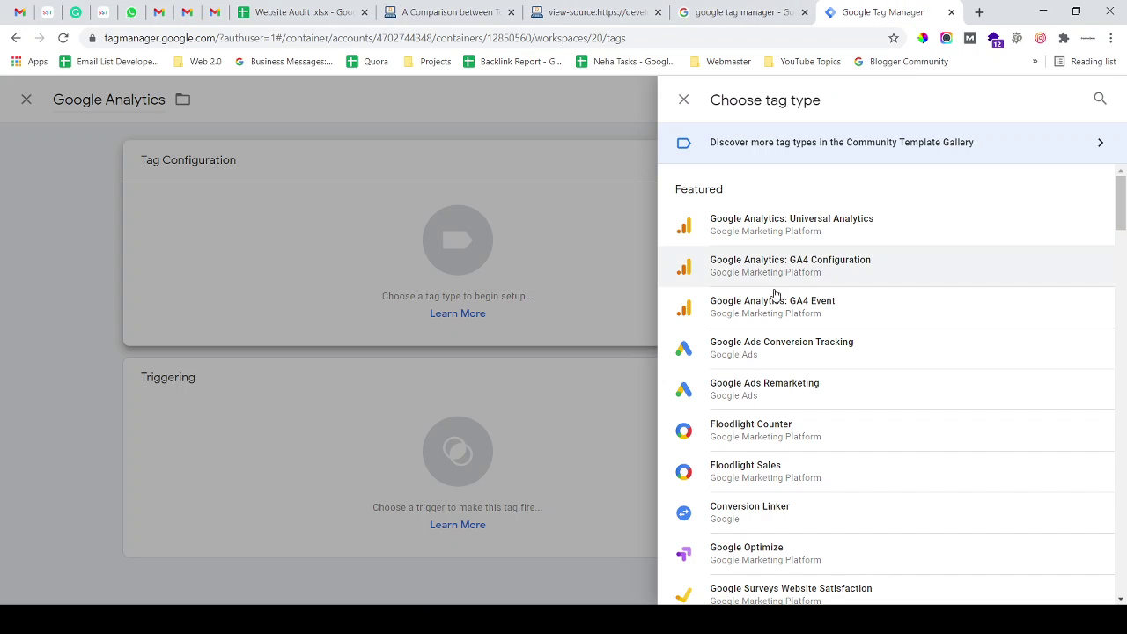
- Make the tag a Google Analytics: Universal Analytics type and fill a new settings variable with the tracking ID copied from the page source
{"action": "left_click", "coordinate": [833, 236]}
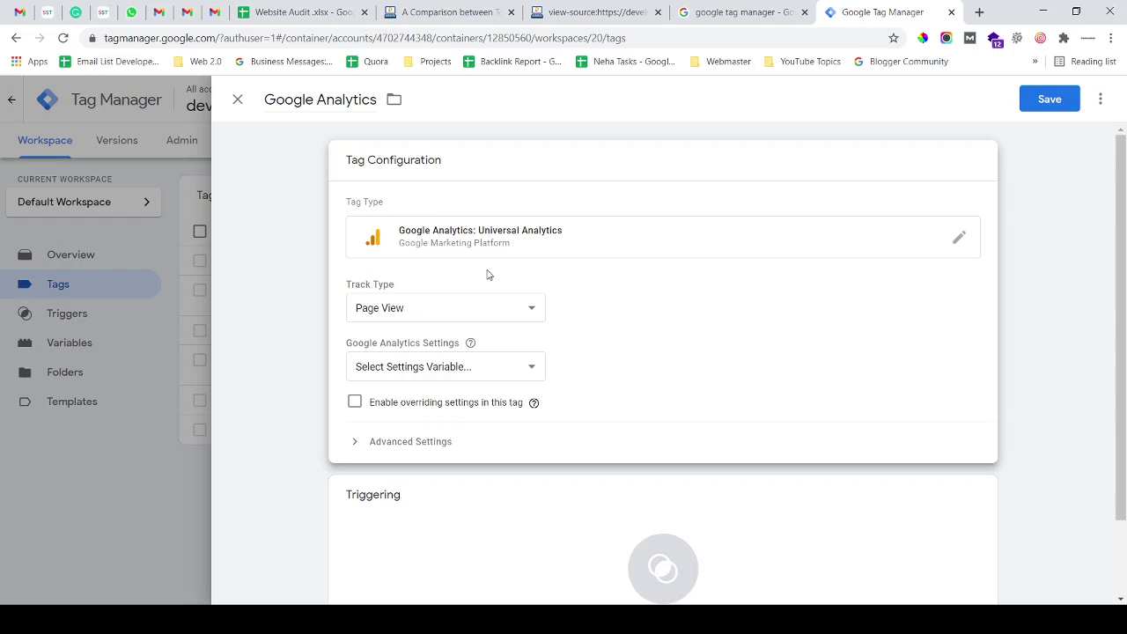
{"action": "left_click", "coordinate": [491, 379]}
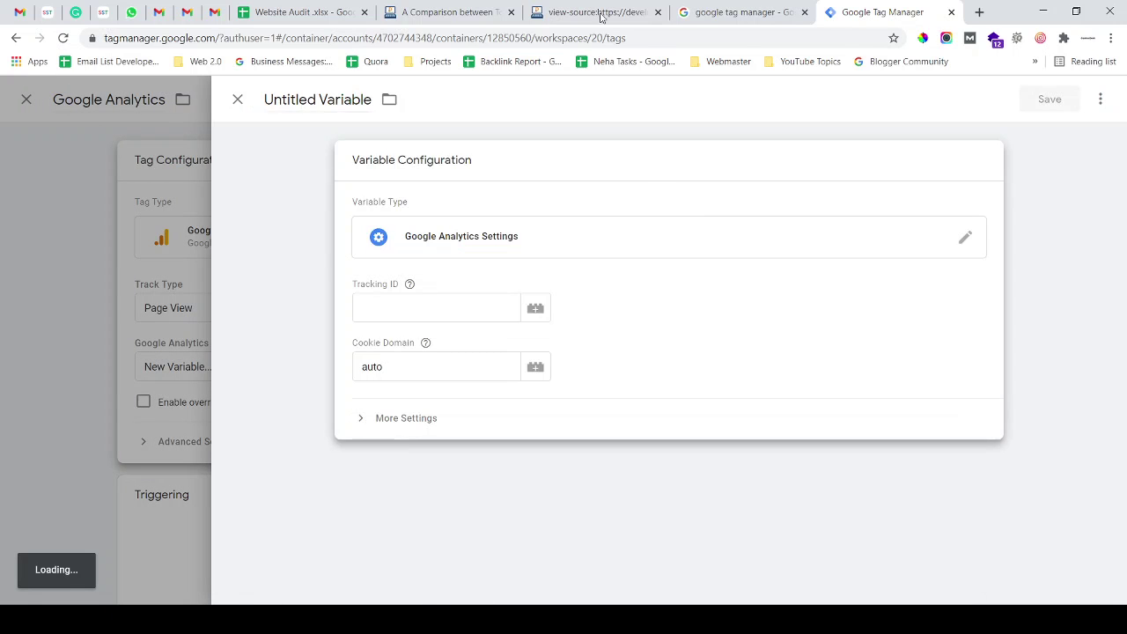
{"action": "left_click", "coordinate": [599, 13]}
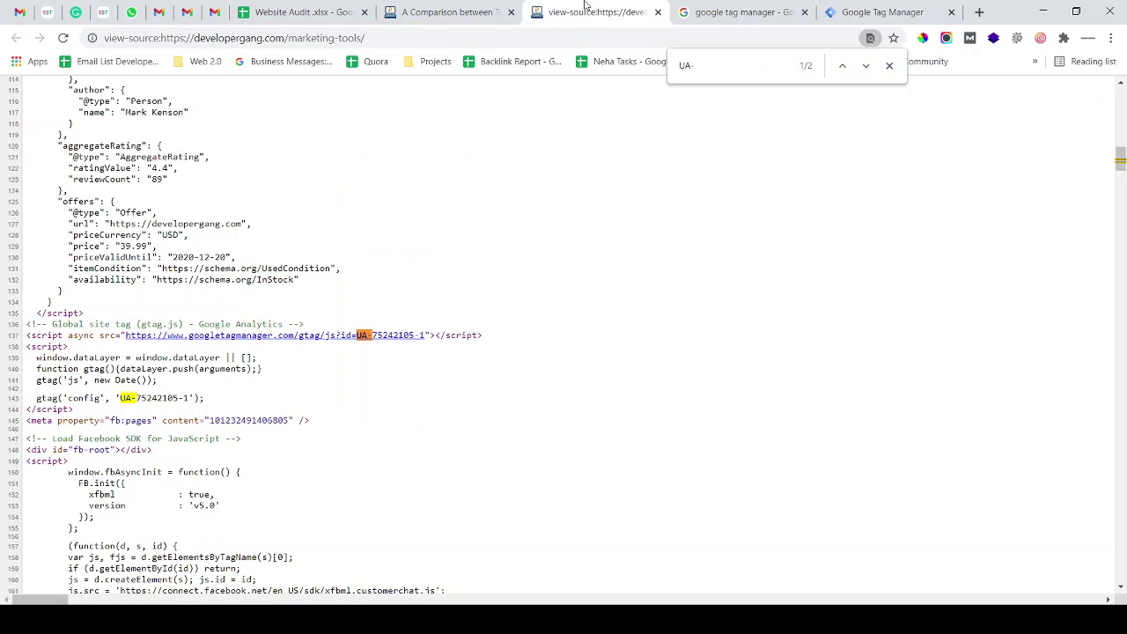
{"action": "left_click_drag", "start_coordinate": [191, 398], "coordinate": [126, 398]}
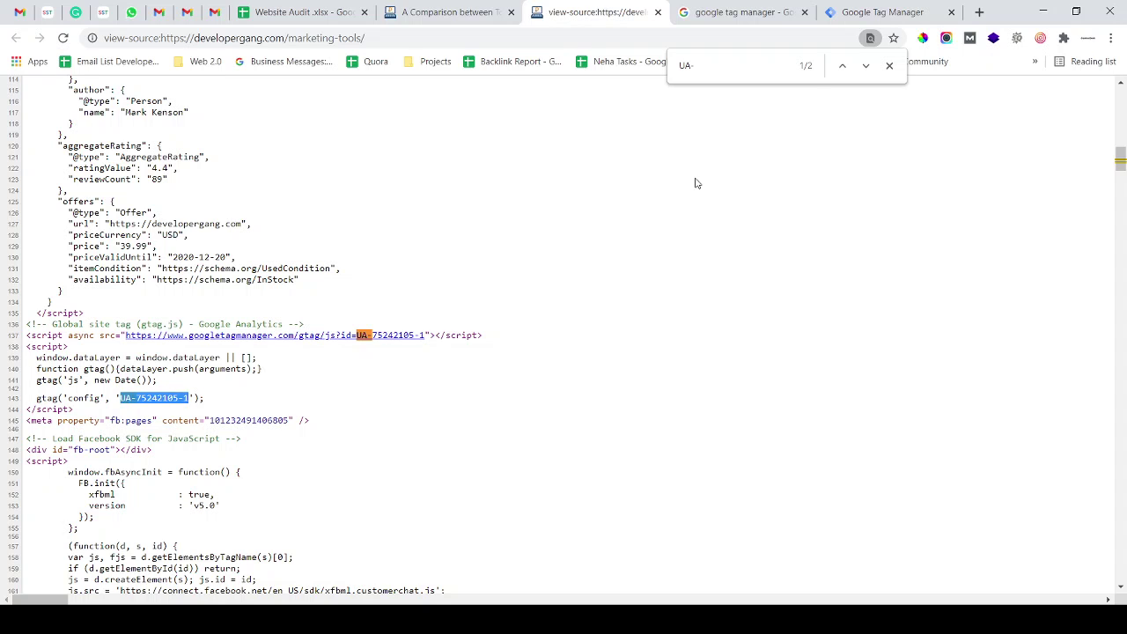
{"action": "left_click", "coordinate": [870, 11]}
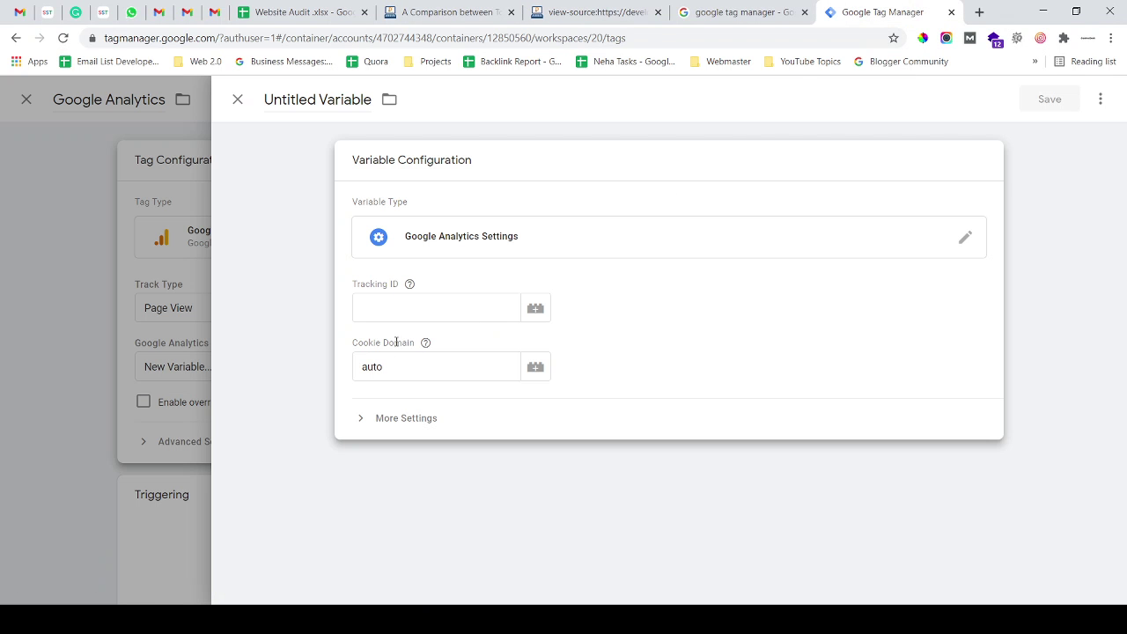
{"action": "left_click", "coordinate": [396, 307]}
{"action": "type", "text": "UA-75242105-1"}
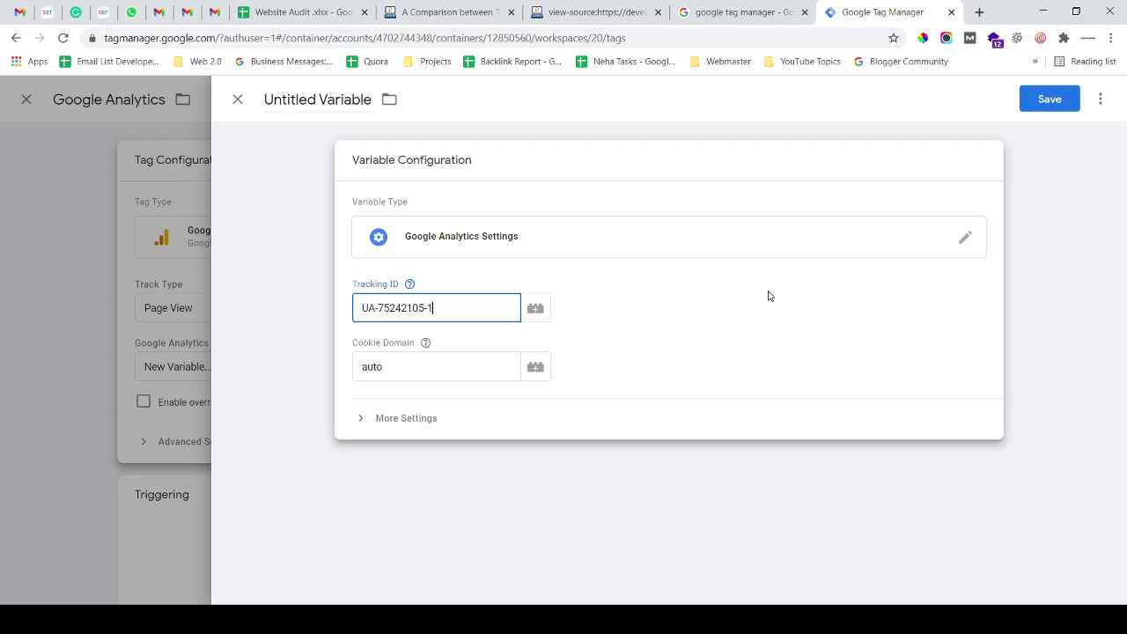
- Save the new variable under the name Google Analytics Settings
{"action": "left_click", "coordinate": [1075, 104]}
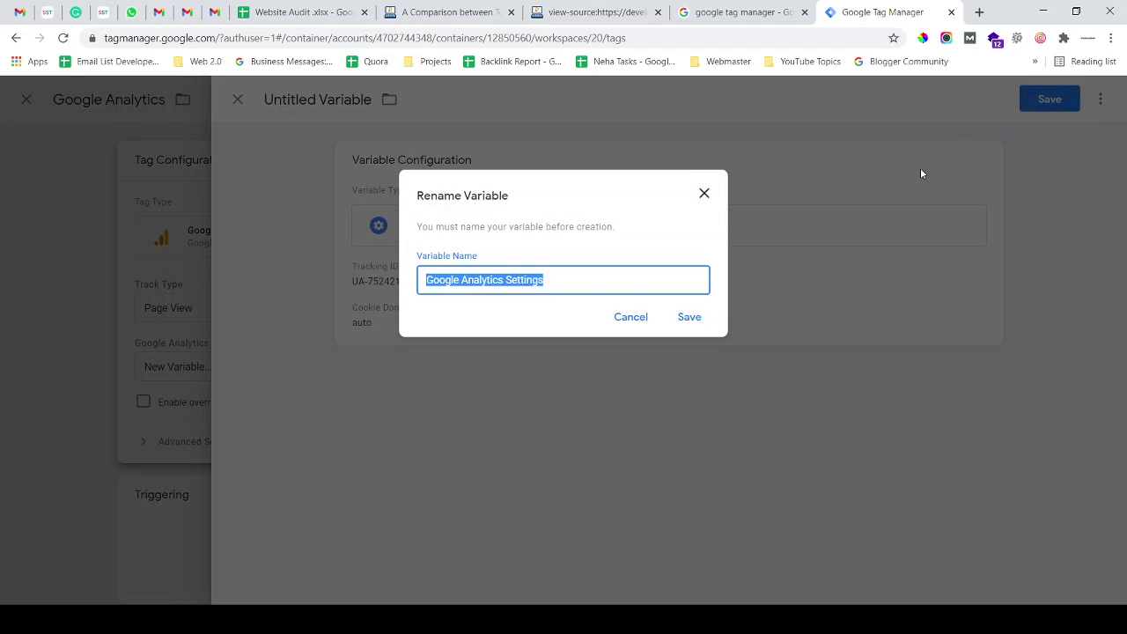
{"action": "left_click", "coordinate": [543, 280]}
{"action": "left_click_drag", "start_coordinate": [543, 280], "coordinate": [433, 286]}
{"action": "left_click", "coordinate": [560, 284]}
{"action": "left_click", "coordinate": [692, 317]}
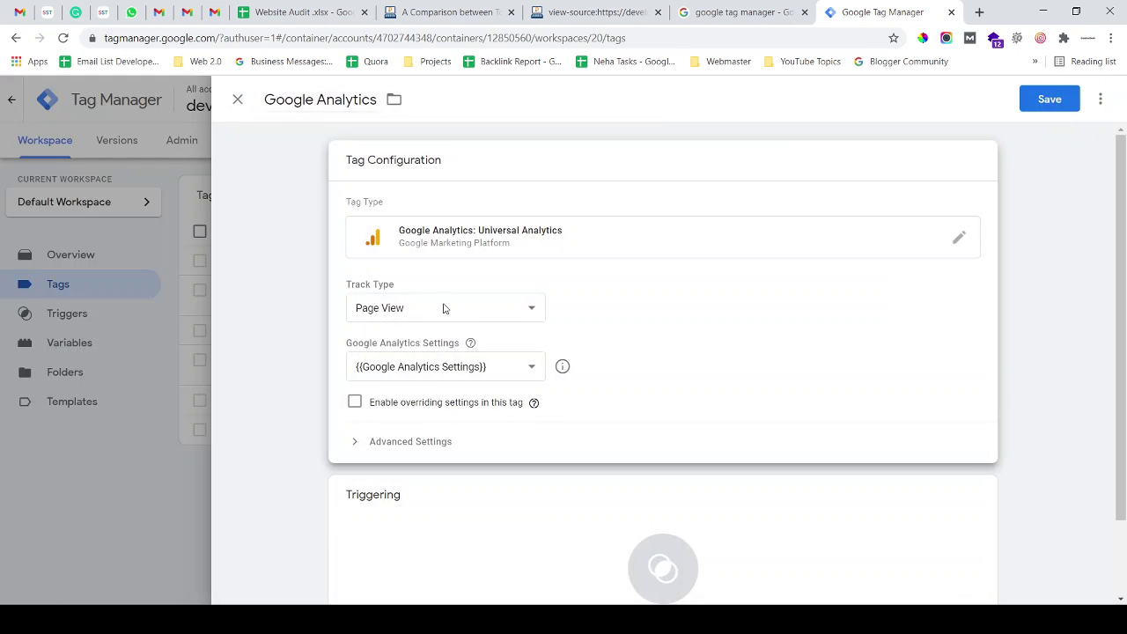
- Assign the All Pages trigger to the Google Analytics tag, and discard the tag without saving
{"action": "scroll", "coordinate": [541, 396], "scroll_direction": "down", "scroll_amount": 2}
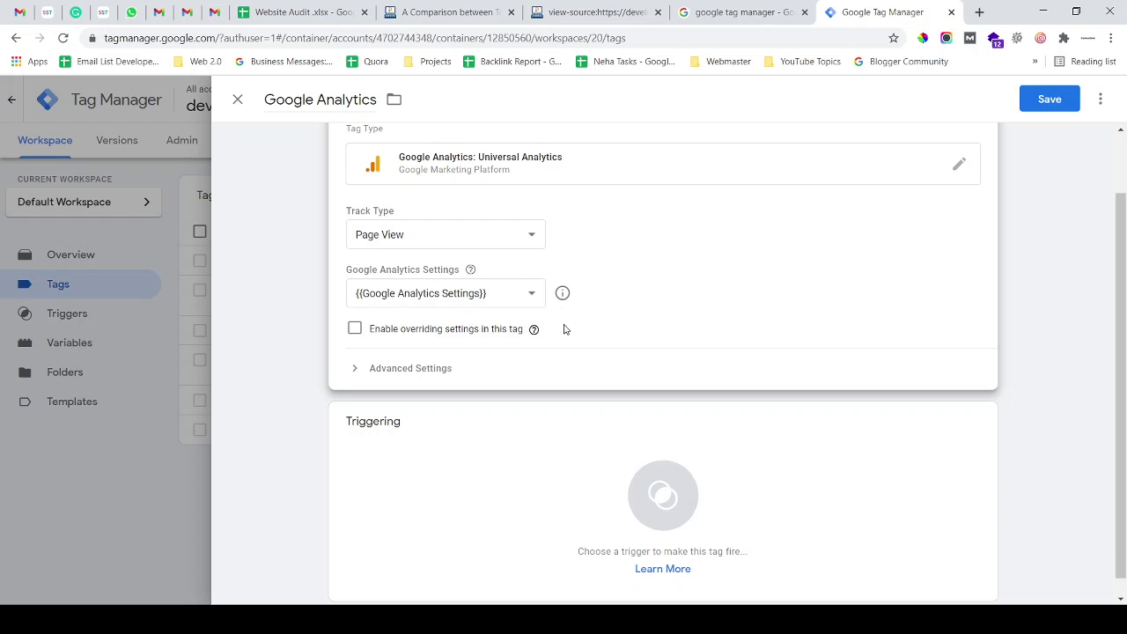
{"action": "scroll", "coordinate": [568, 330], "scroll_direction": "down", "scroll_amount": 1}
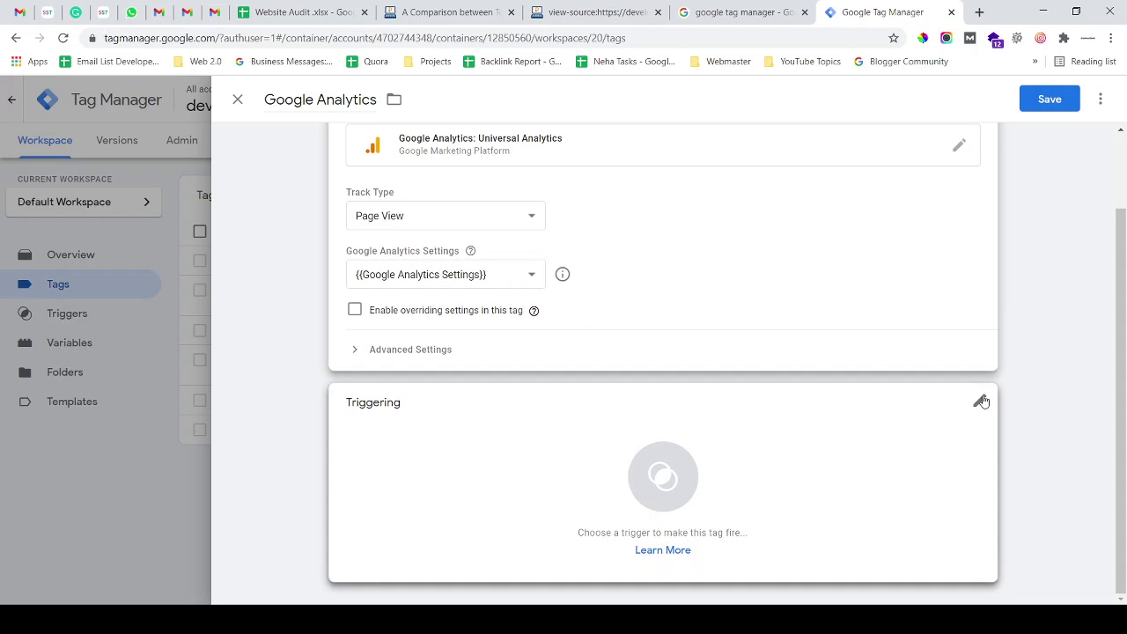
{"action": "left_click", "coordinate": [982, 402]}
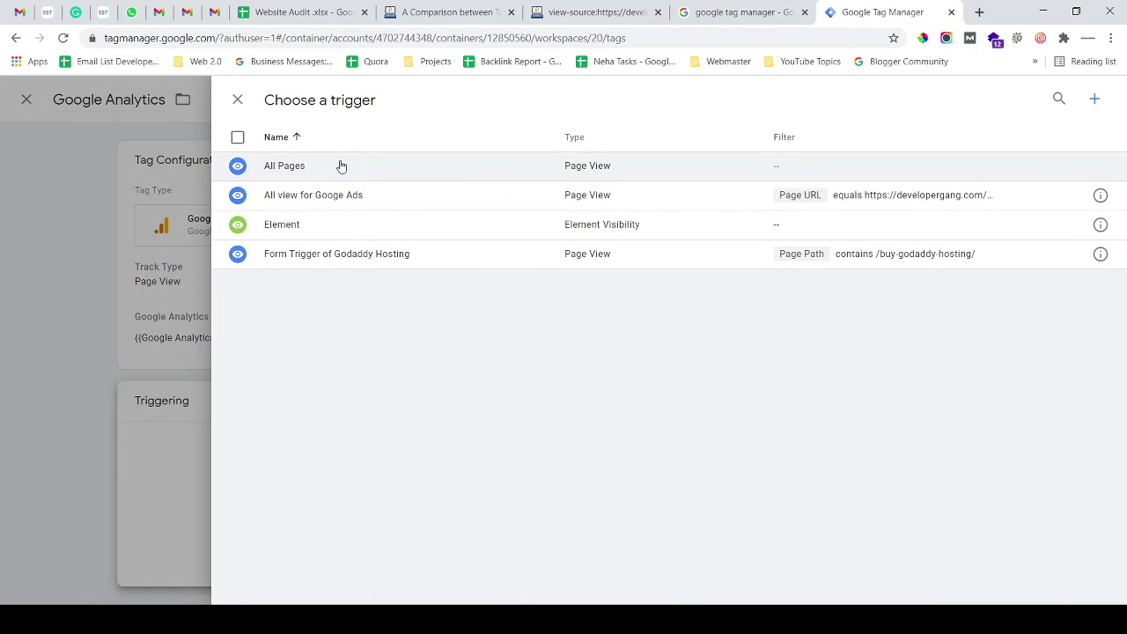
{"action": "left_click", "coordinate": [341, 166]}
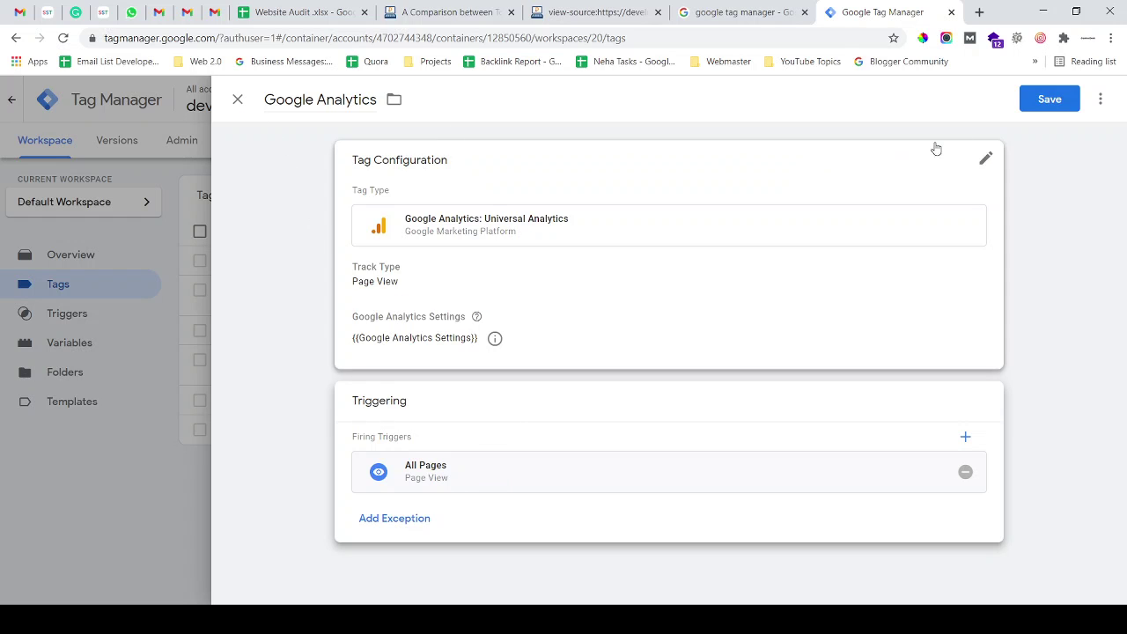
{"action": "left_click", "coordinate": [238, 99]}
{"action": "left_click", "coordinate": [680, 273]}
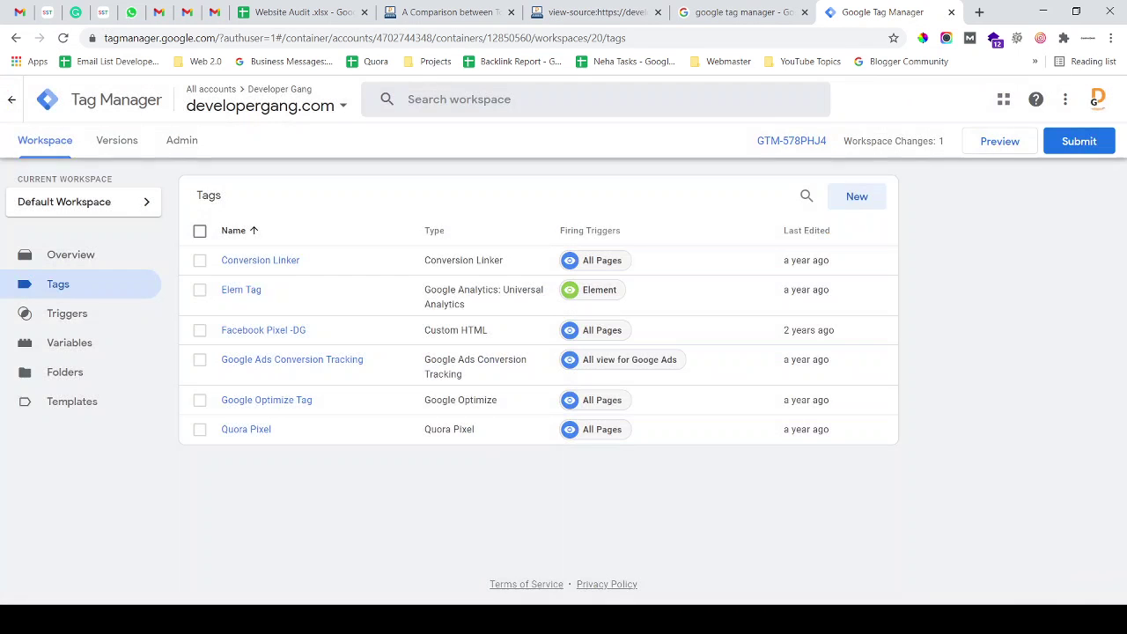
- Review the existing gtag script in the marketing-tools page source and return to the container's tag list
{"action": "left_click", "coordinate": [567, 5]}
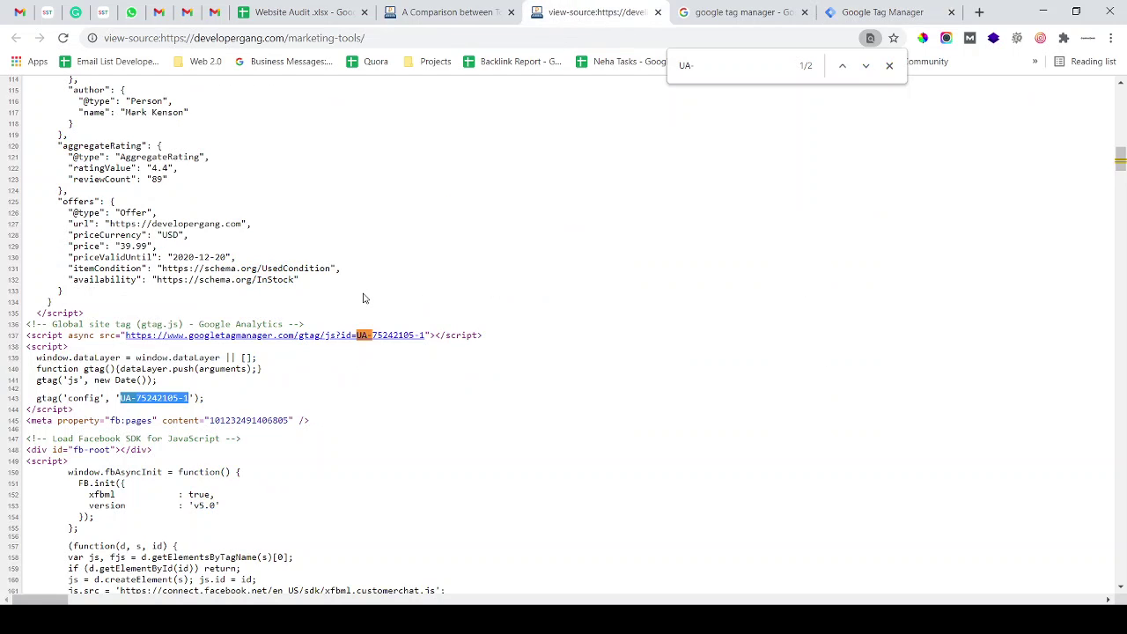
{"action": "left_click_drag", "start_coordinate": [362, 298], "coordinate": [151, 215]}
{"action": "left_click", "coordinate": [343, 277]}
{"action": "left_click", "coordinate": [152, 218]}
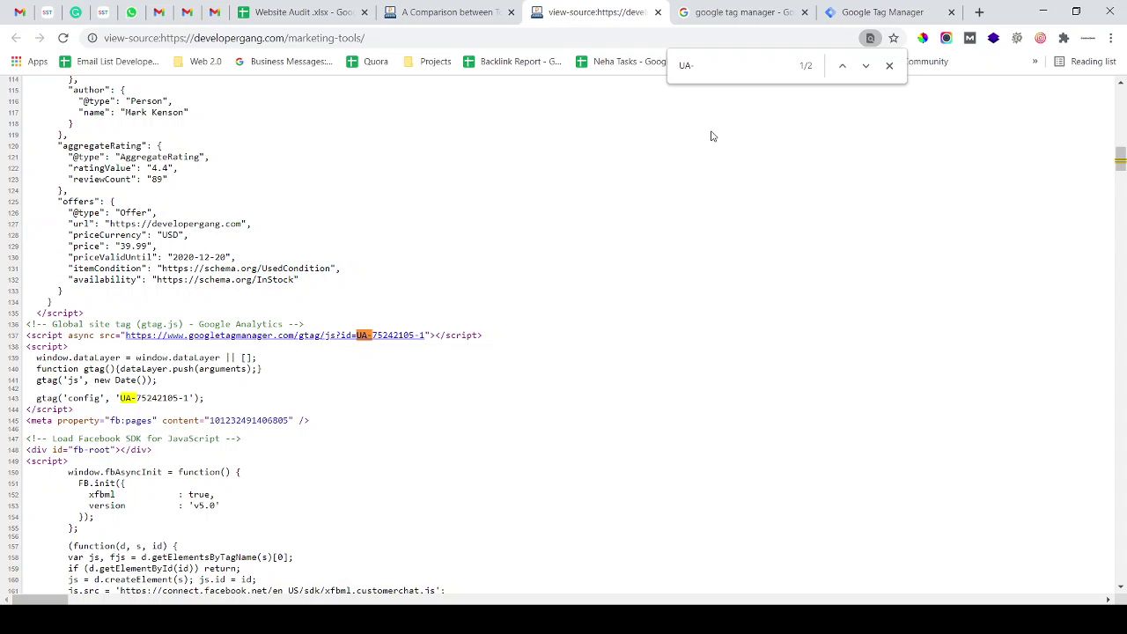
{"action": "left_click", "coordinate": [867, 13]}
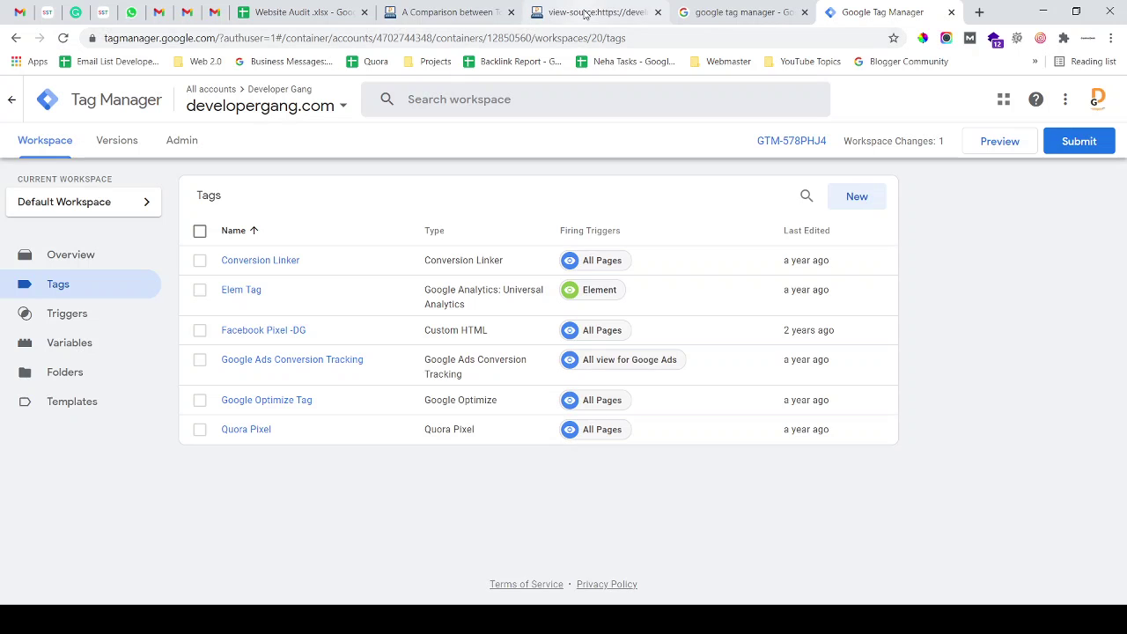
- Open the container's installation code and copy the container ID GTM-578PHJ4 from the head snippet
{"action": "left_click", "coordinate": [773, 140]}
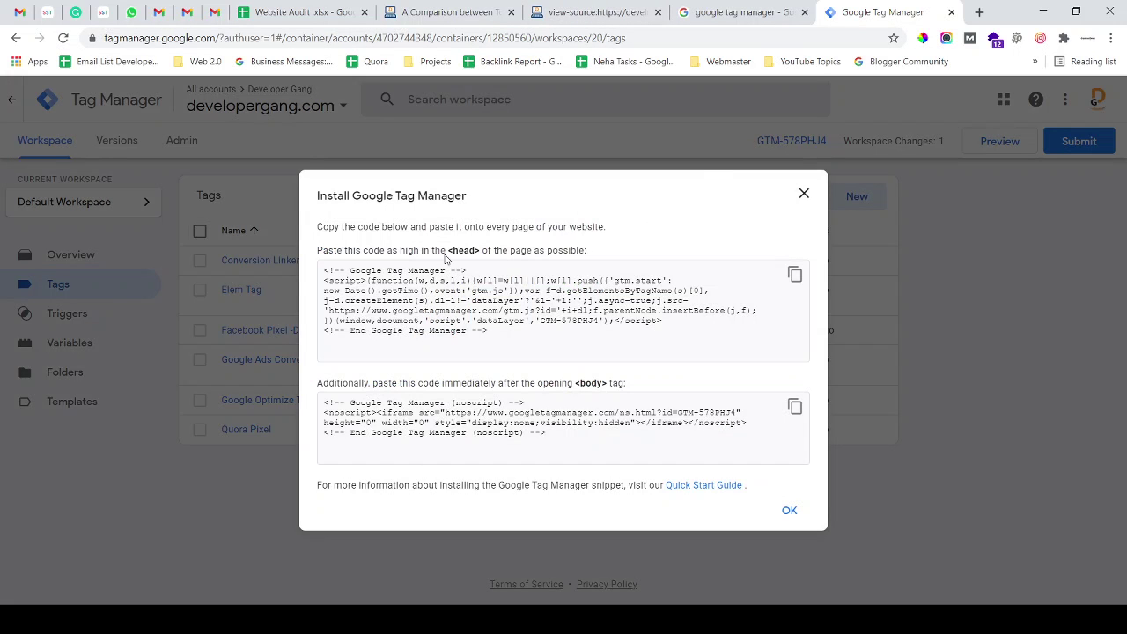
{"action": "left_click", "coordinate": [476, 327]}
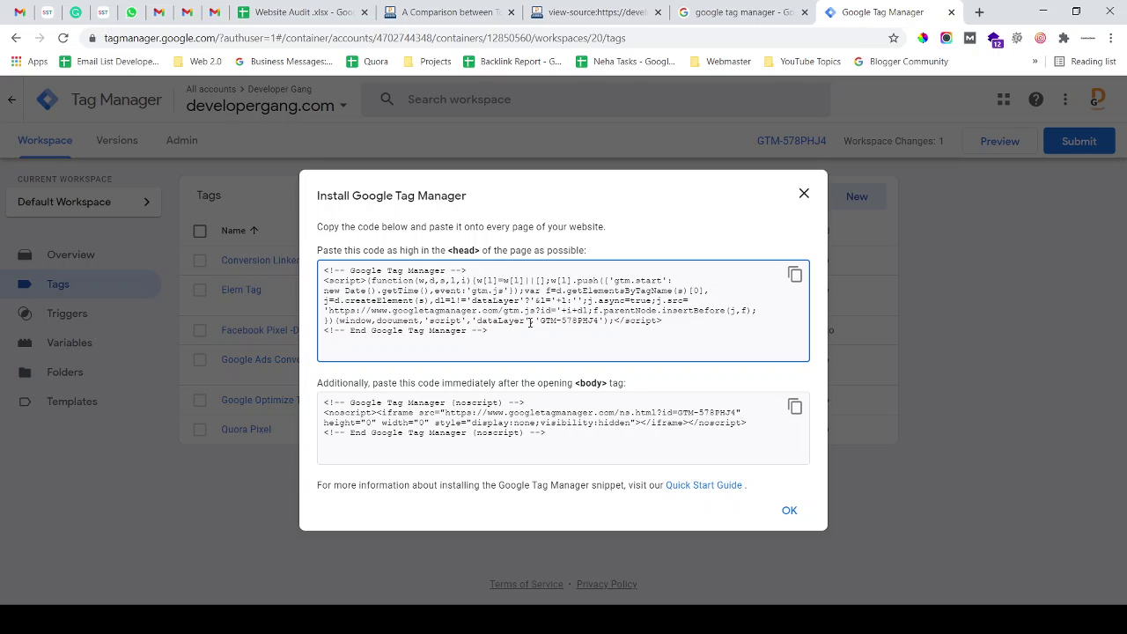
{"action": "left_click_drag", "start_coordinate": [543, 320], "coordinate": [596, 324]}
{"action": "key", "text": "ctrl+c"}
- Search the marketing-tools page source for GTM-578PHJ4, enlarge the text, and close the search
{"action": "left_click", "coordinate": [599, 13]}
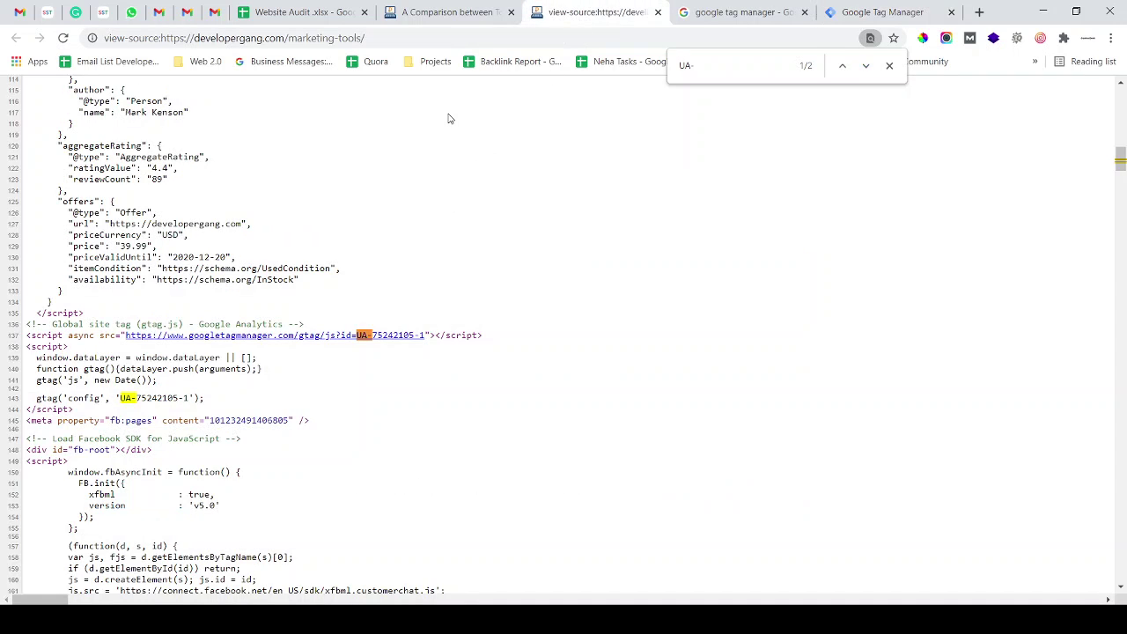
{"action": "key", "text": "ctrl+f"}
{"action": "key", "text": "ctrl+v"}
{"action": "key", "text": "Return"}
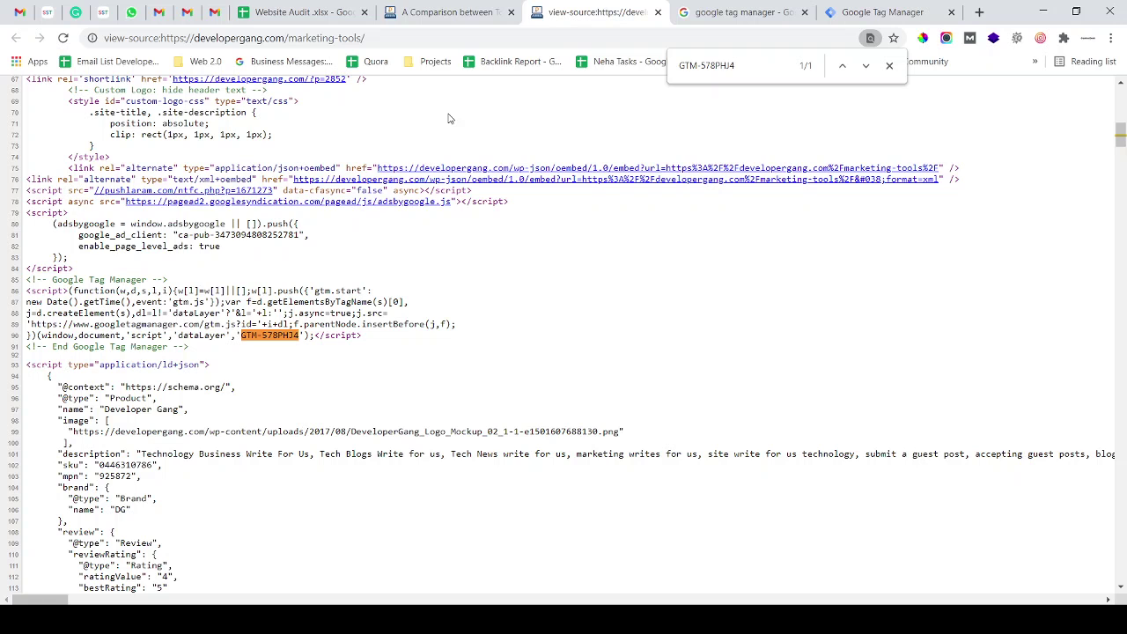
{"action": "key", "text": "ctrl+plus"}
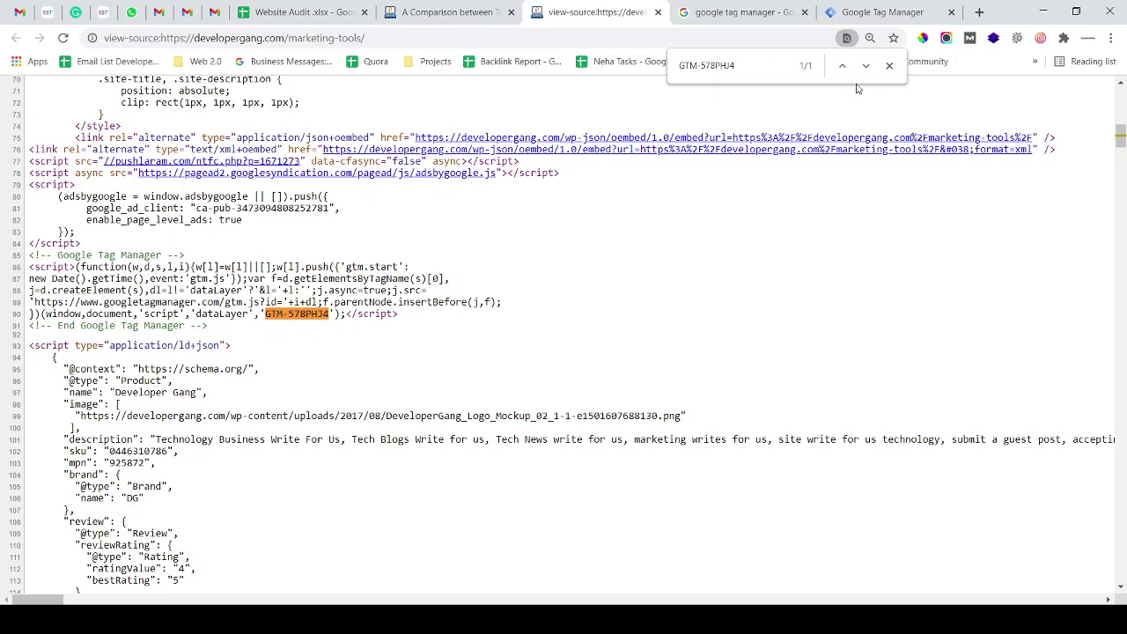
{"action": "left_click", "coordinate": [889, 68]}
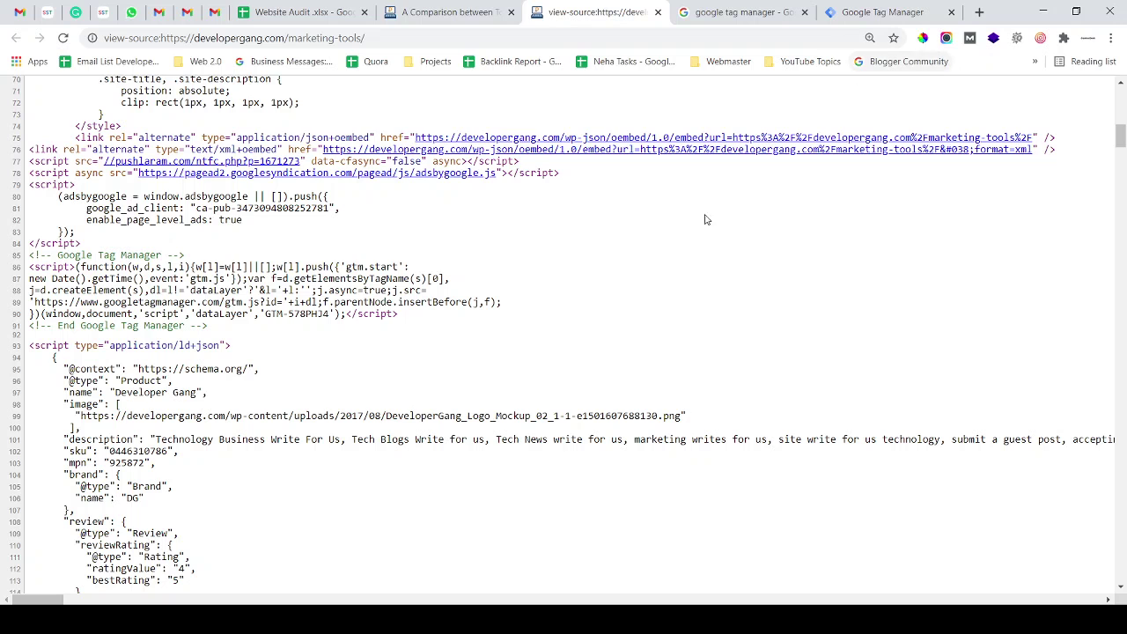
- Examine the Google Tag Manager script in the page source and the code around it
{"action": "left_click_drag", "start_coordinate": [457, 317], "coordinate": [90, 267]}
{"action": "left_click_drag", "start_coordinate": [167, 267], "coordinate": [213, 286]}
{"action": "left_click", "coordinate": [188, 268]}
{"action": "left_click", "coordinate": [226, 271]}
{"action": "left_click", "coordinate": [435, 331]}
{"action": "left_click", "coordinate": [445, 253]}
{"action": "scroll", "coordinate": [783, 252], "scroll_direction": "down", "scroll_amount": 3}
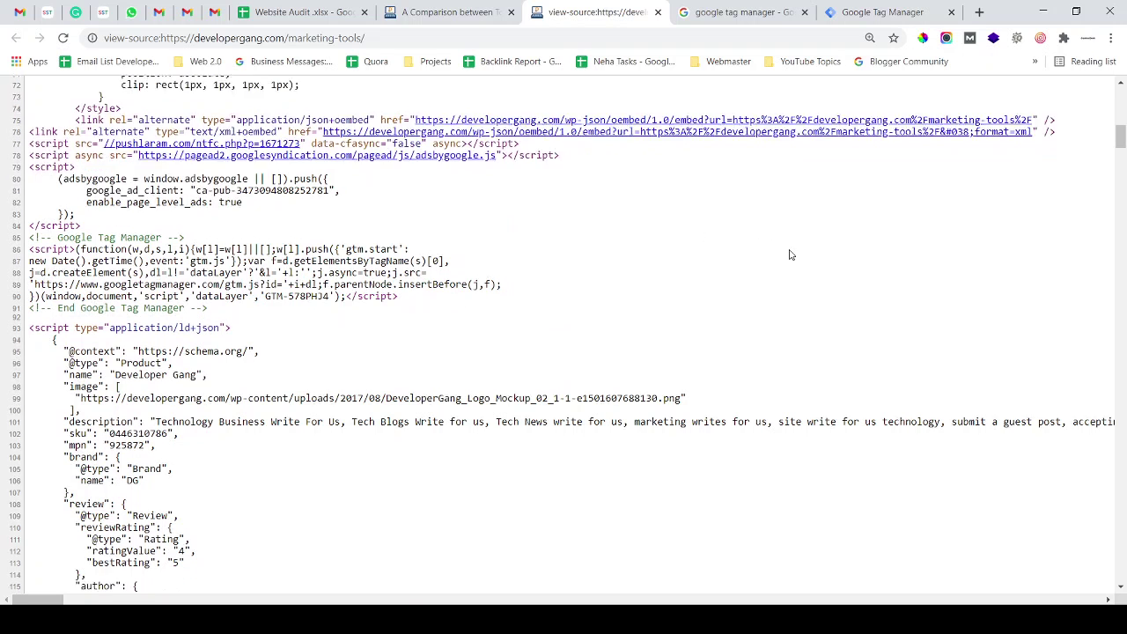
- Close the installation code in Tag Manager, and open and abandon a blank new tag
{"action": "left_click", "coordinate": [883, 12]}
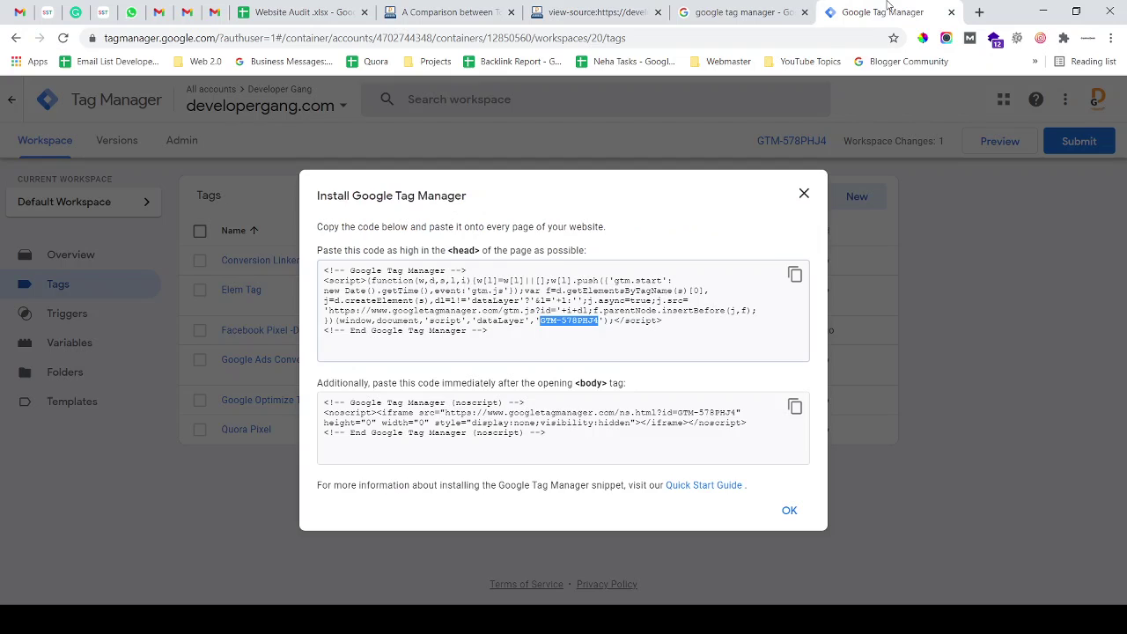
{"action": "left_click", "coordinate": [804, 193]}
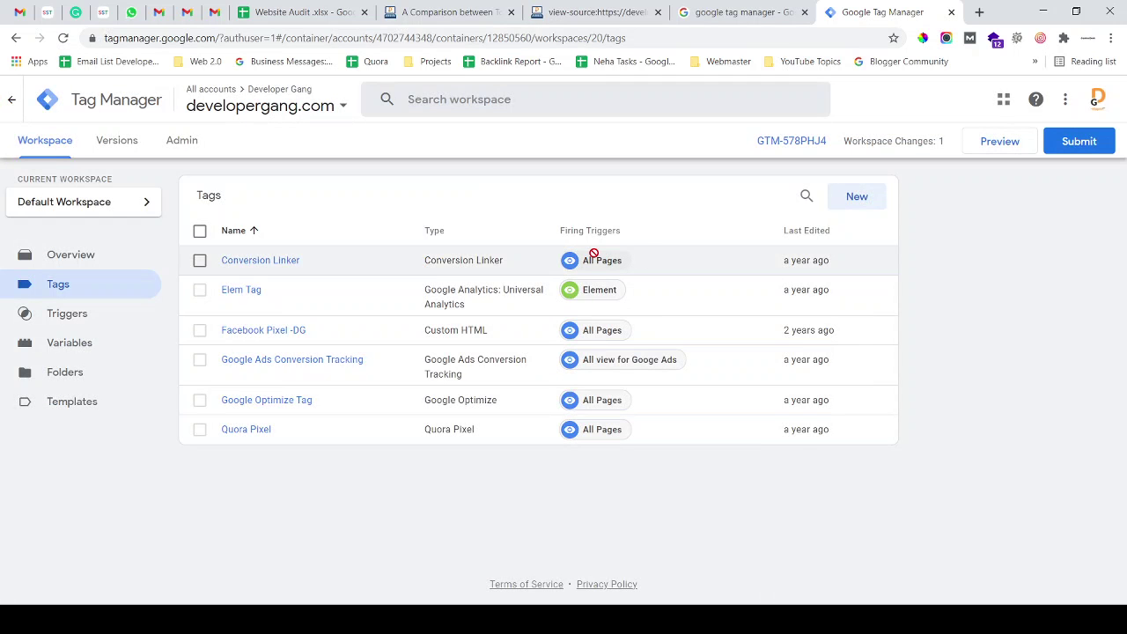
{"action": "left_click", "coordinate": [852, 198]}
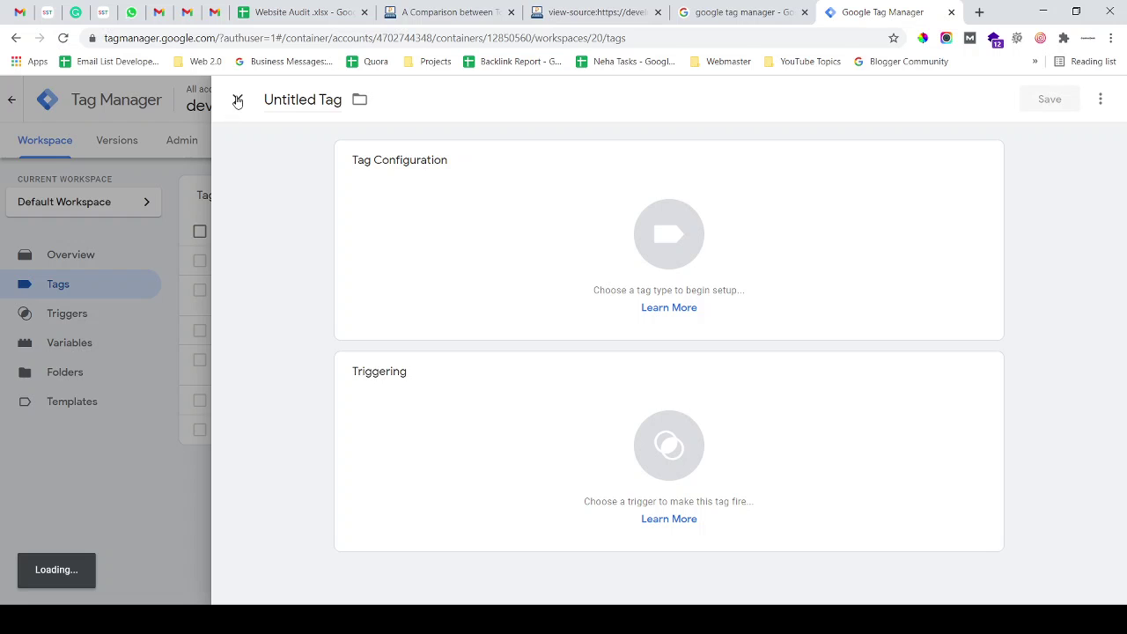
{"action": "left_click", "coordinate": [234, 102]}
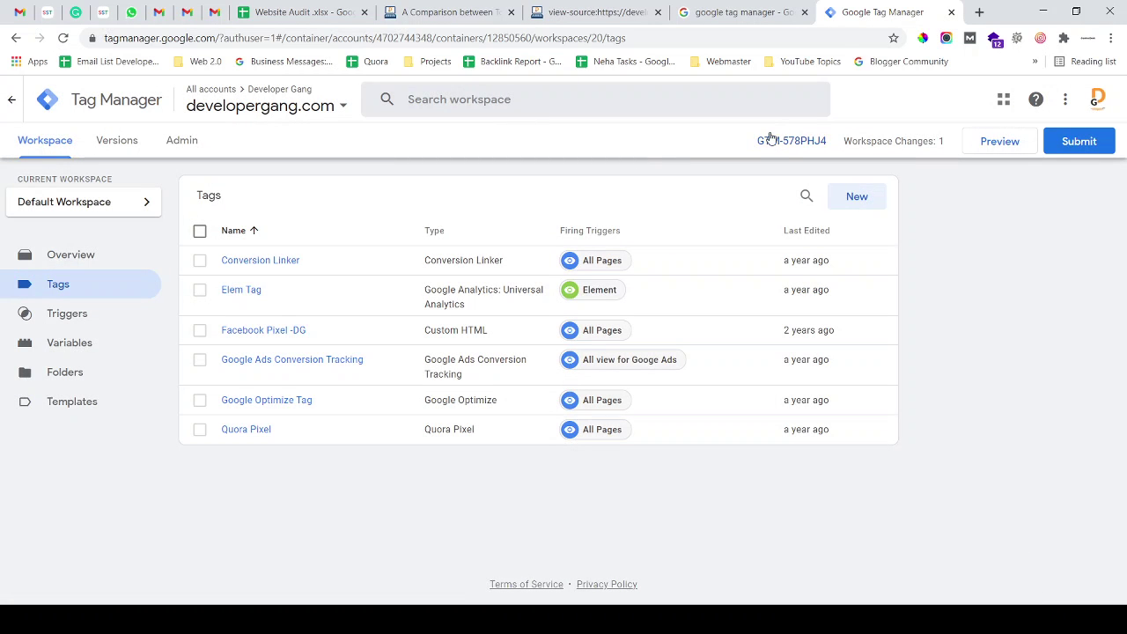
- Compare the live marketing-tools page, its source code and the container's tag list
{"action": "left_click", "coordinate": [453, 9]}
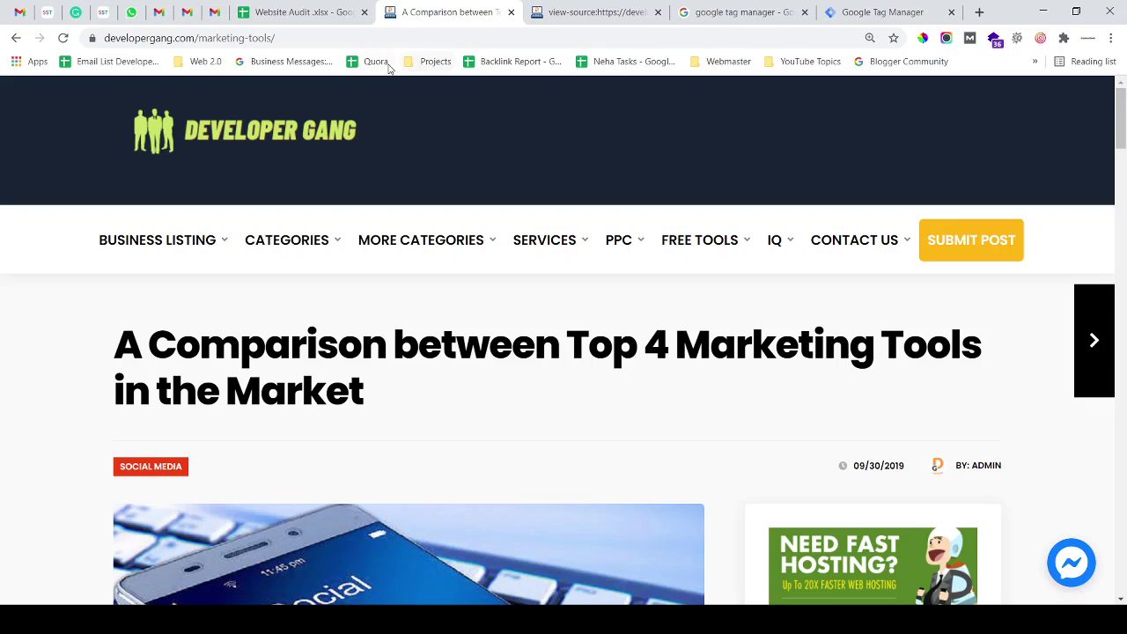
{"action": "left_click", "coordinate": [868, 7]}
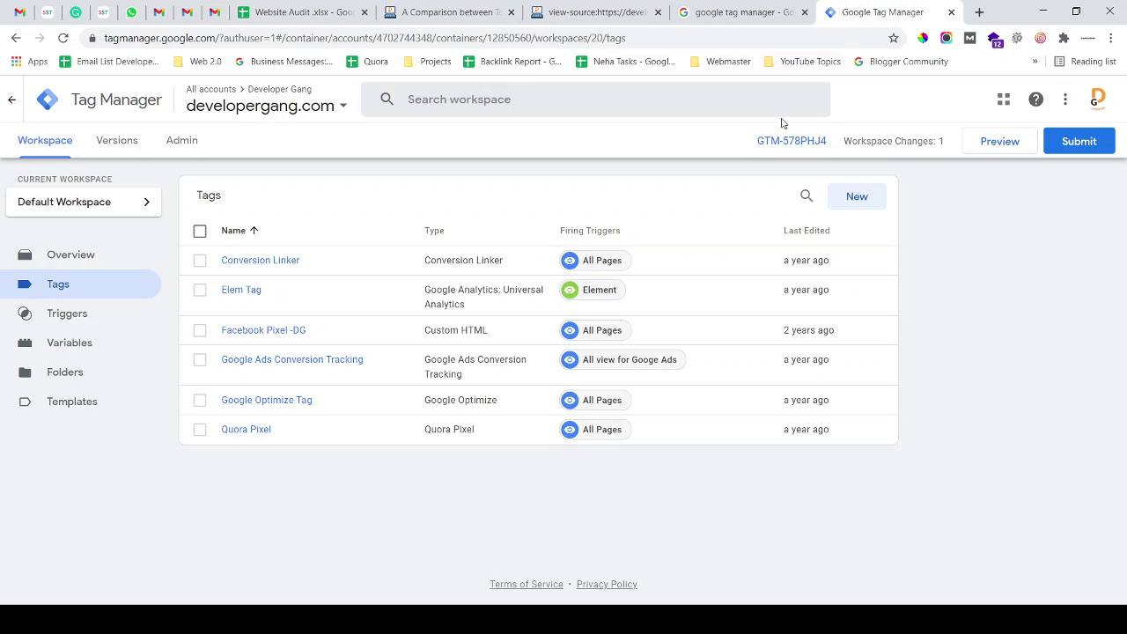
{"action": "left_click", "coordinate": [613, 12]}
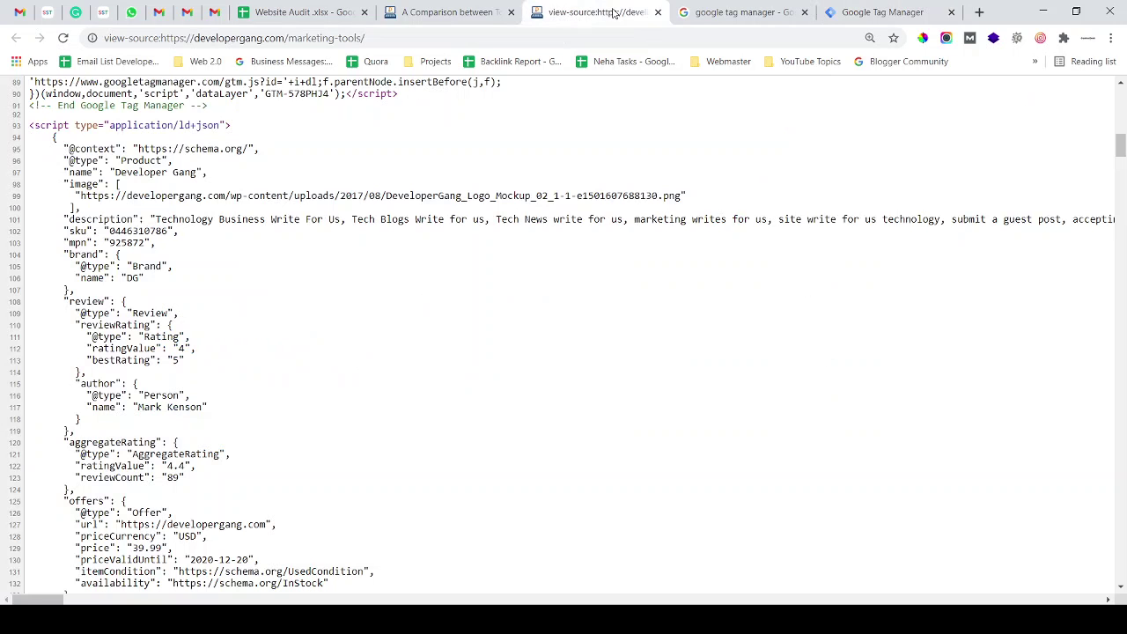
{"action": "left_click_drag", "start_coordinate": [469, 37], "coordinate": [594, 51]}
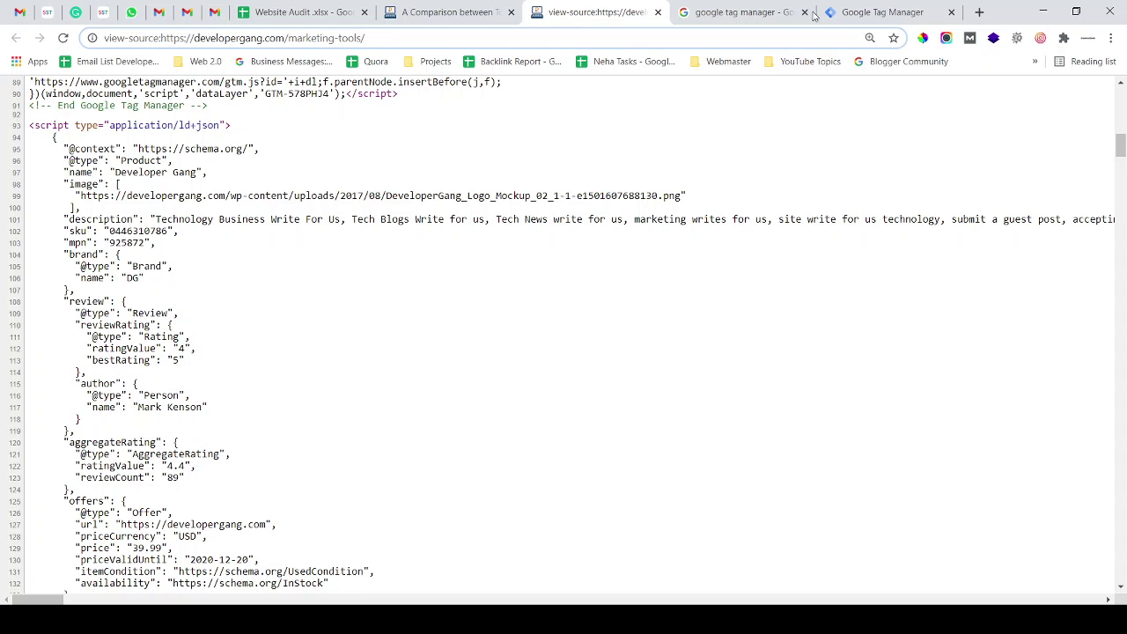
{"action": "left_click", "coordinate": [846, 12]}
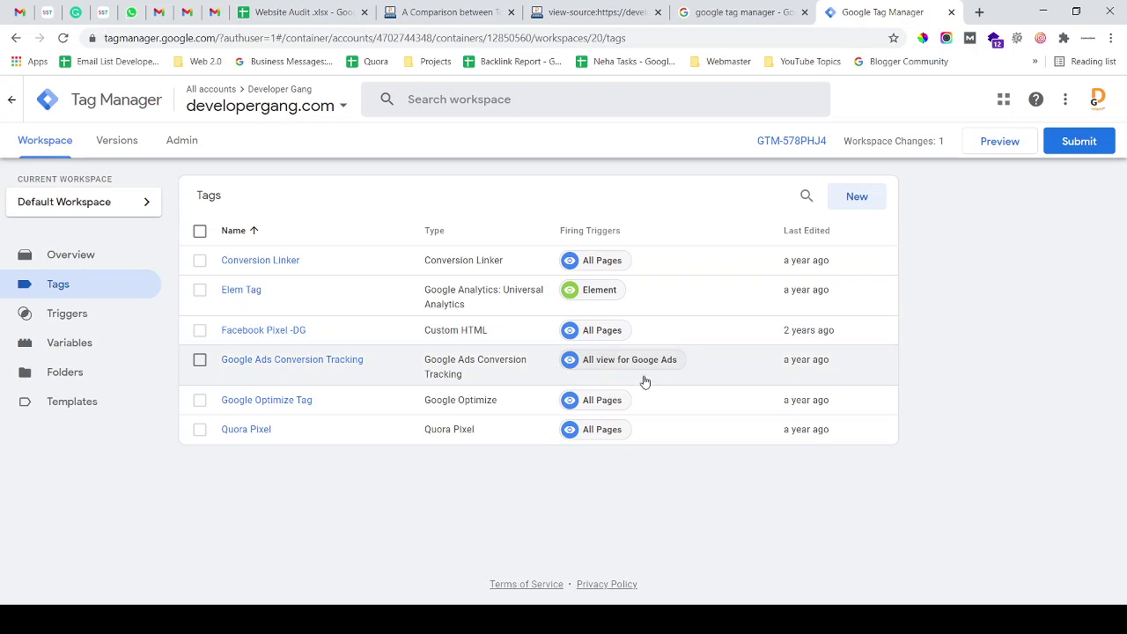
{"action": "left_click", "coordinate": [713, 11]}
{"action": "left_click", "coordinate": [606, 11]}
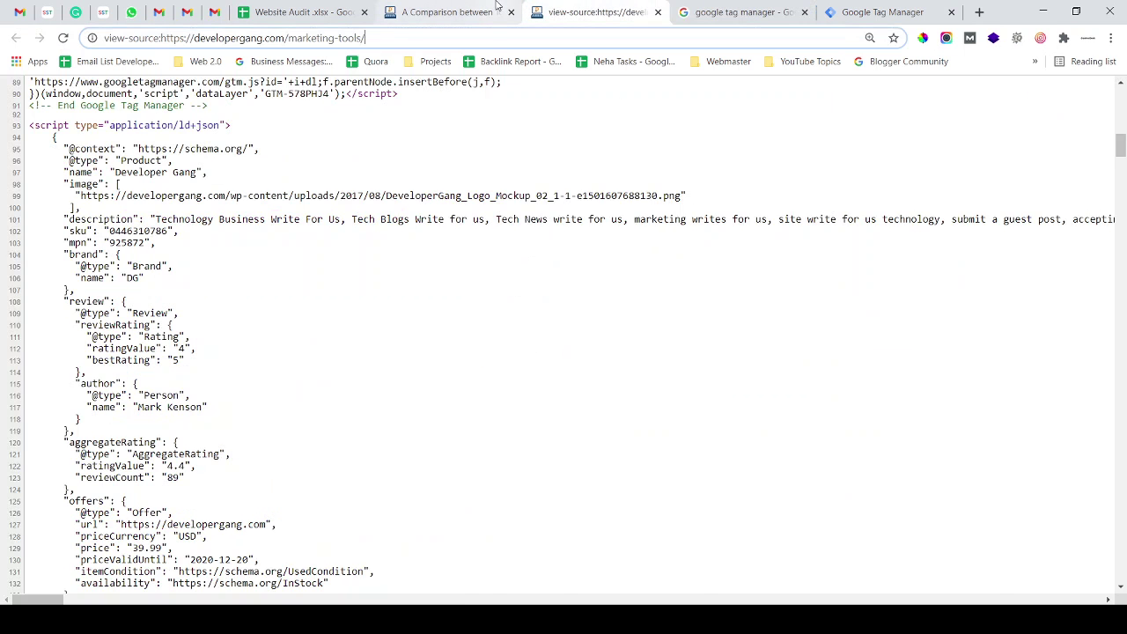
- Return to the live marketing-tools article and look over its heading and opening content
{"action": "left_click", "coordinate": [496, 9]}
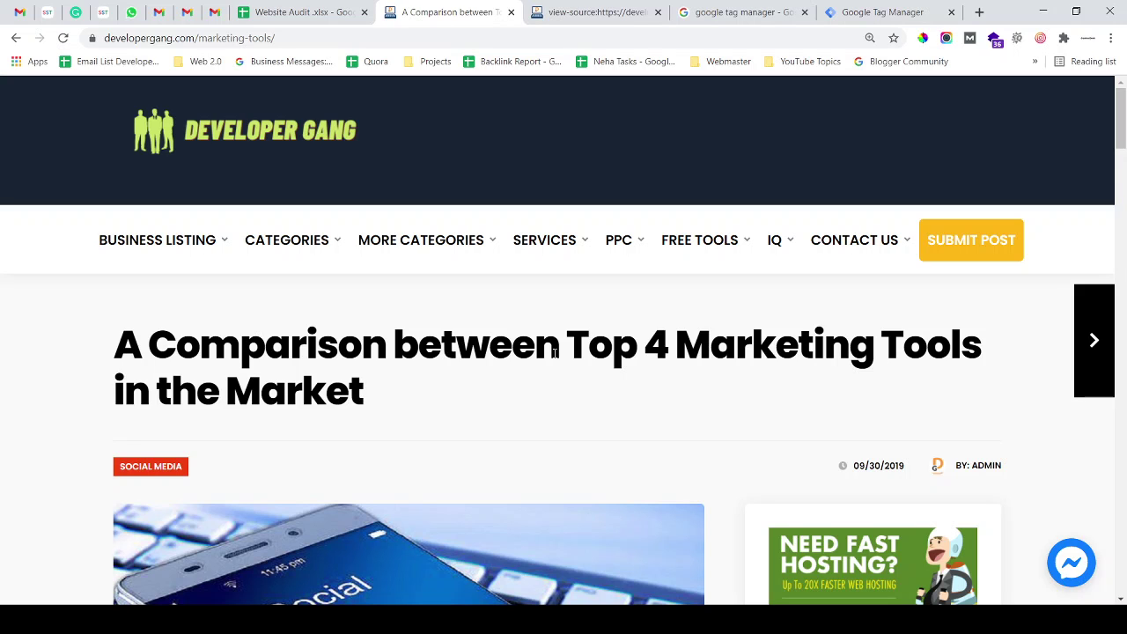
{"action": "left_click_drag", "start_coordinate": [555, 352], "coordinate": [736, 352]}
{"action": "left_click", "coordinate": [786, 352]}
{"action": "scroll", "coordinate": [392, 337], "scroll_direction": "down", "scroll_amount": 1}
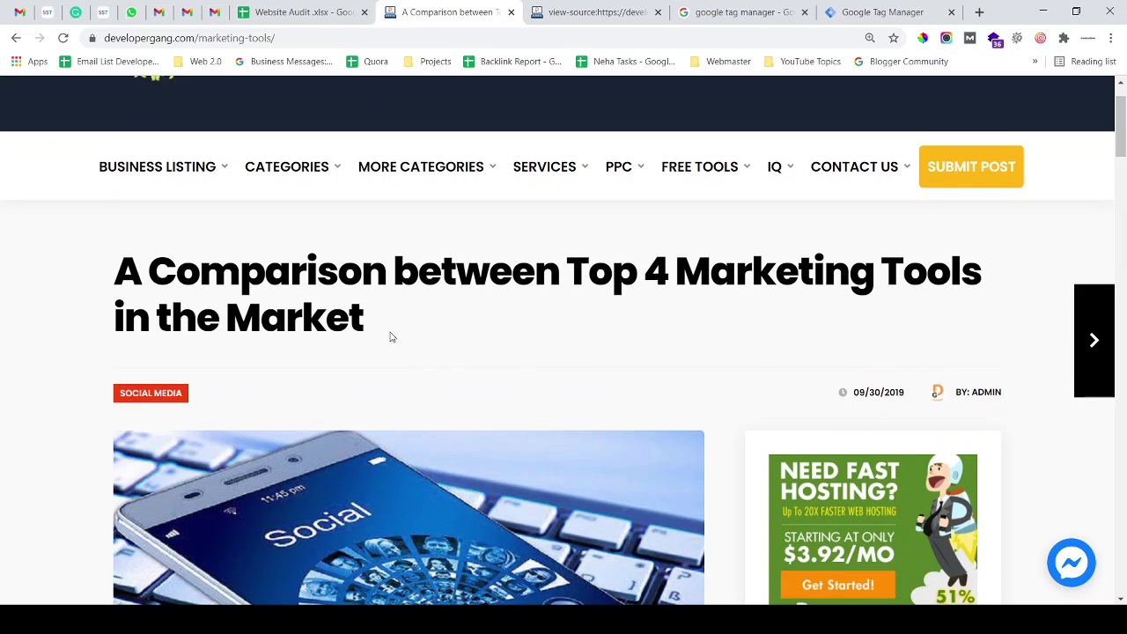
{"action": "double_click", "coordinate": [199, 269]}
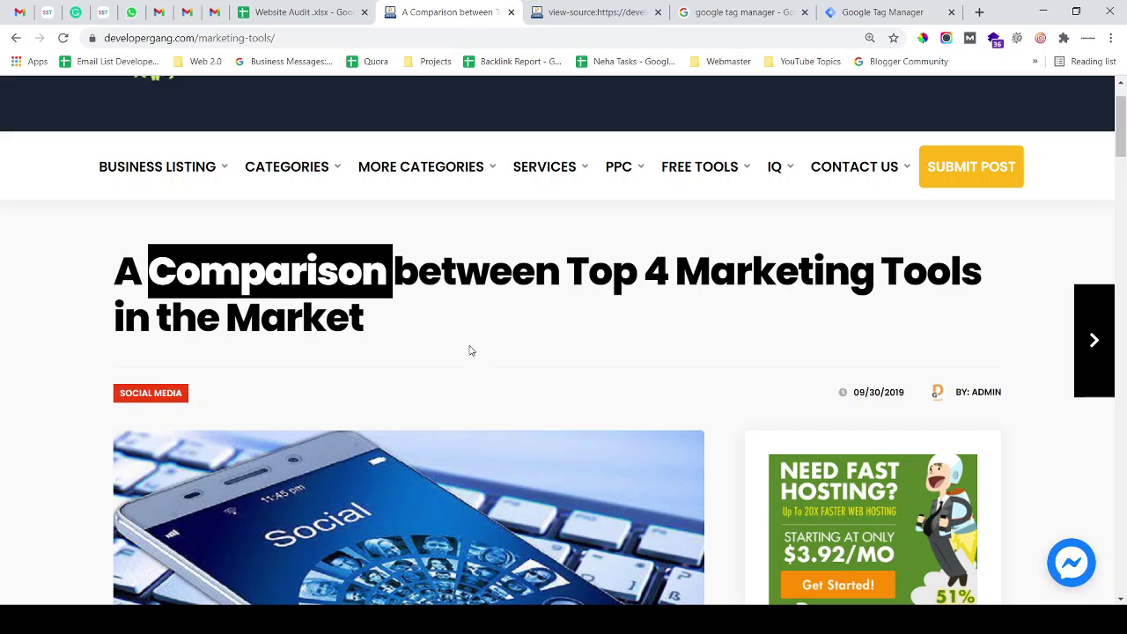
{"action": "left_click_drag", "start_coordinate": [385, 268], "coordinate": [160, 267]}
{"action": "double_click", "coordinate": [160, 267]}
{"action": "left_click", "coordinate": [162, 268]}
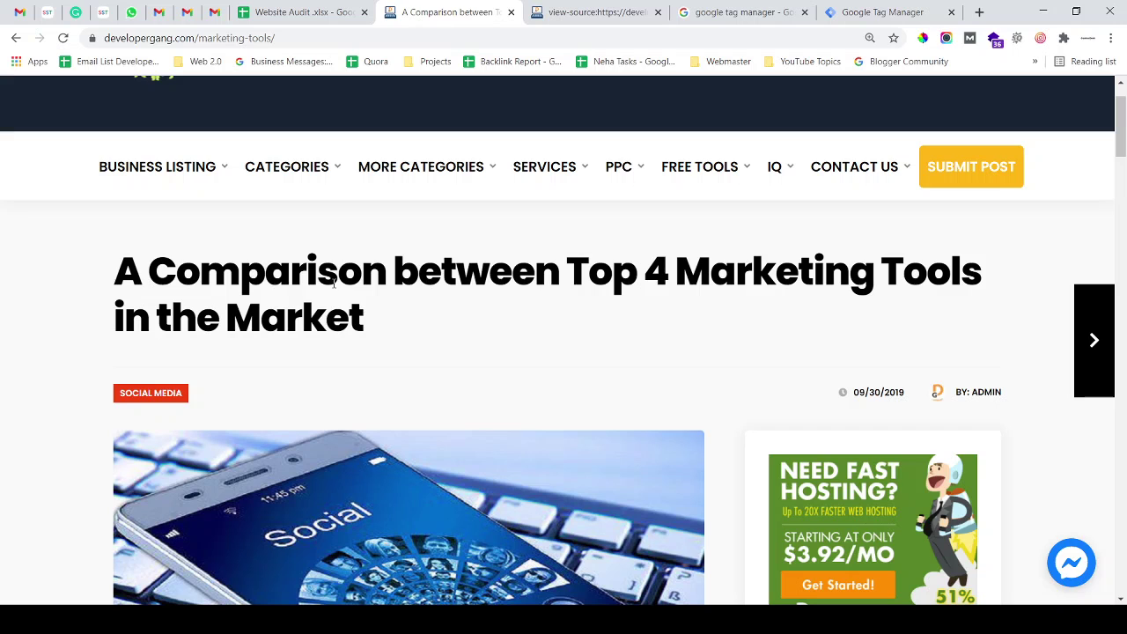
- Check the container's tag list, return to the live marketing-tools article and open the site's home page from its header logo
{"action": "left_click", "coordinate": [838, 9]}
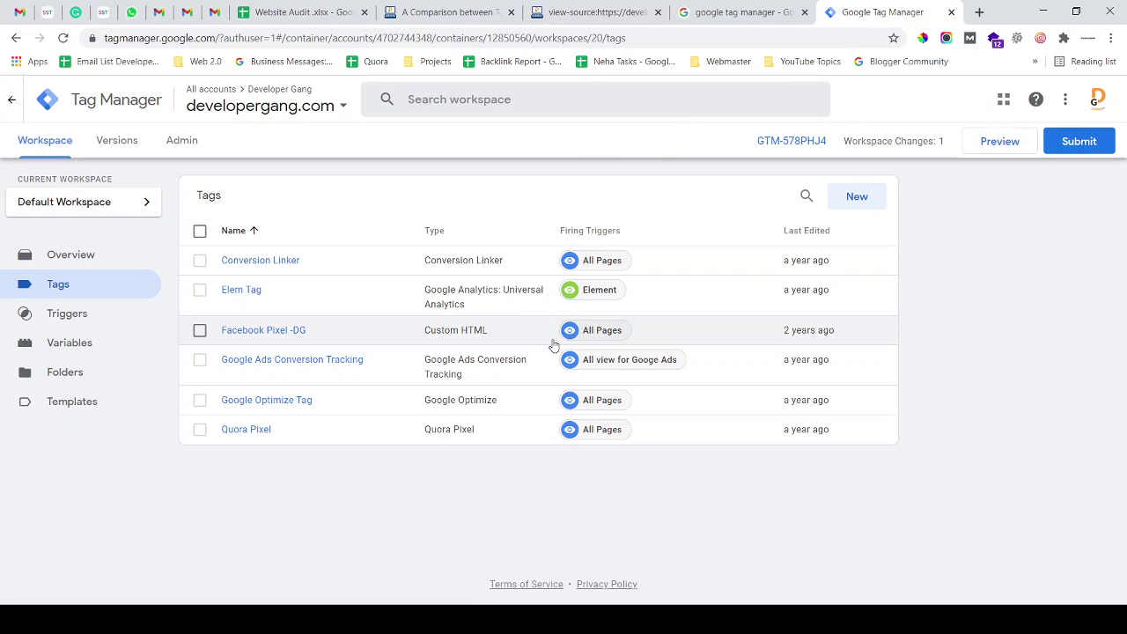
{"action": "left_click", "coordinate": [743, 8]}
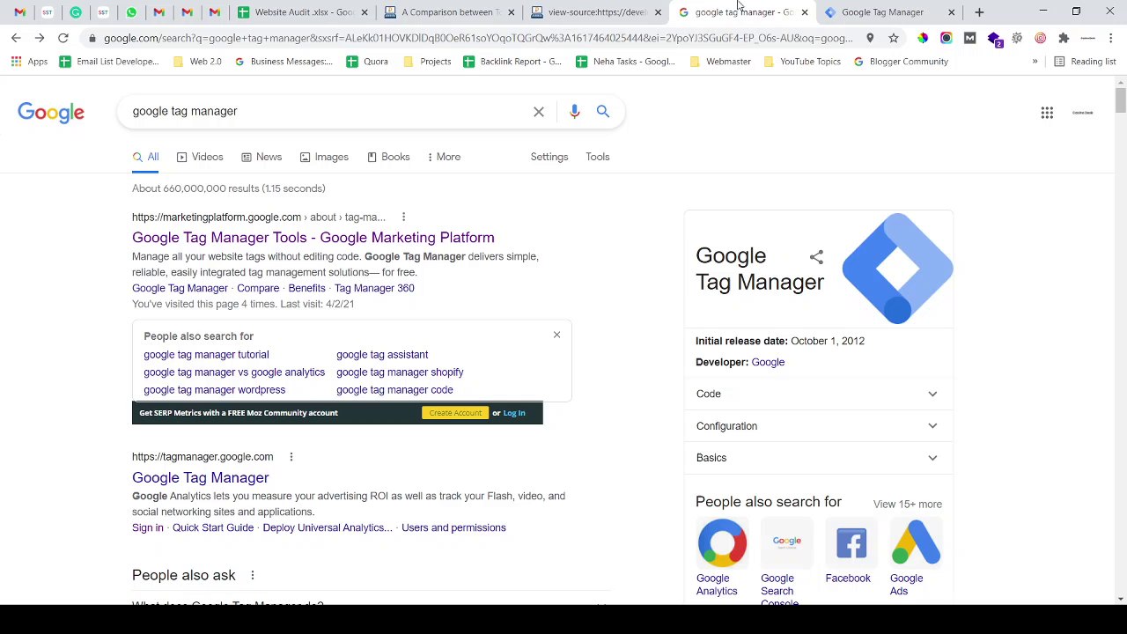
{"action": "left_click", "coordinate": [599, 12]}
{"action": "left_click", "coordinate": [449, 11]}
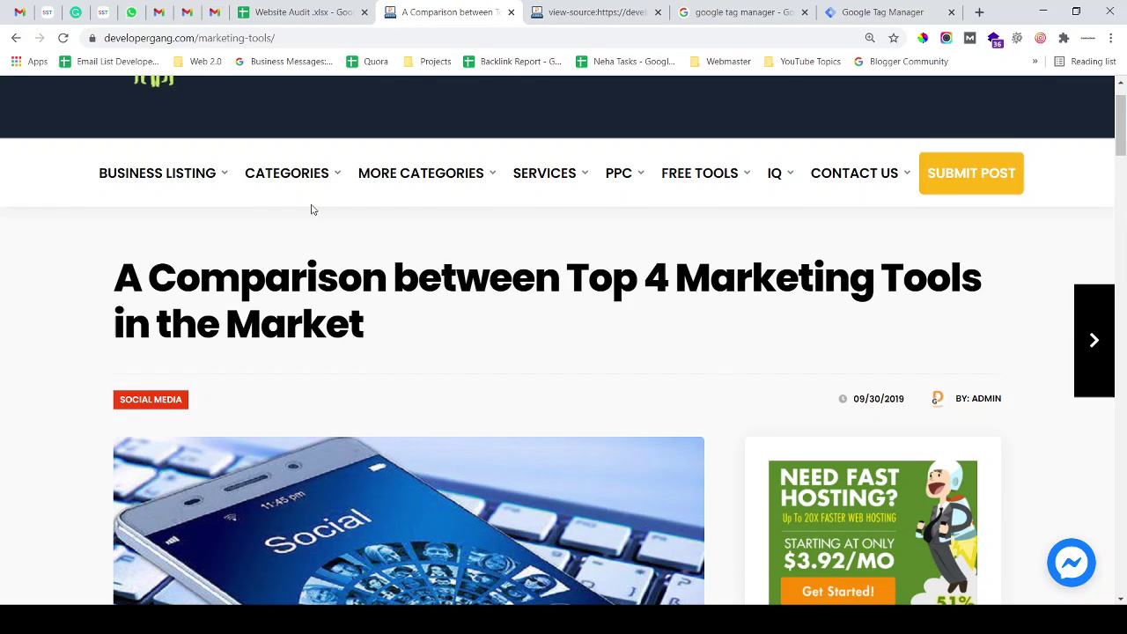
{"action": "scroll", "coordinate": [281, 249], "scroll_direction": "up", "scroll_amount": 1}
{"action": "left_click", "coordinate": [259, 148]}
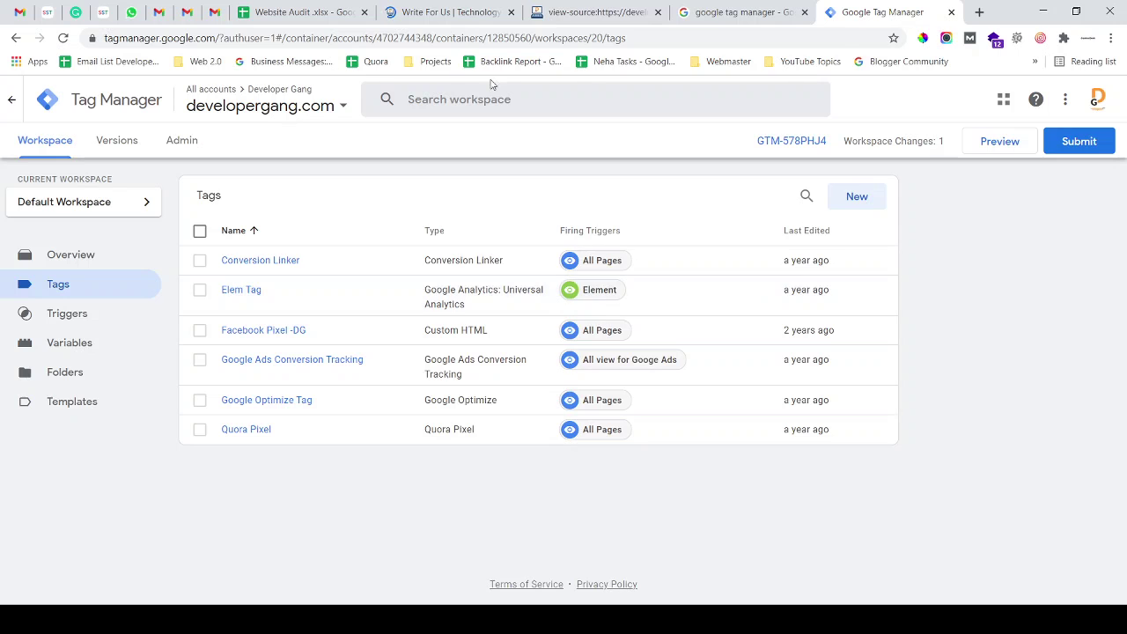
- Compare the live website with the container in Tag Manager and check which Google account is signed in there
{"action": "left_click", "coordinate": [465, 10]}
{"action": "left_click", "coordinate": [839, 8]}
{"action": "left_click", "coordinate": [1088, 104]}
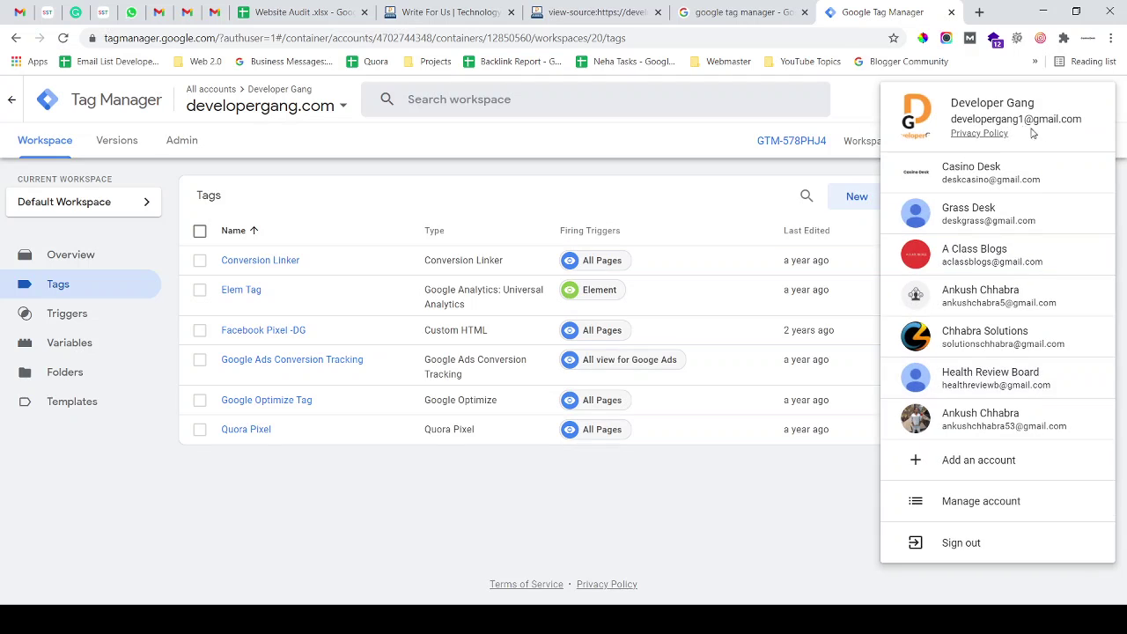
{"action": "left_click", "coordinate": [806, 495]}
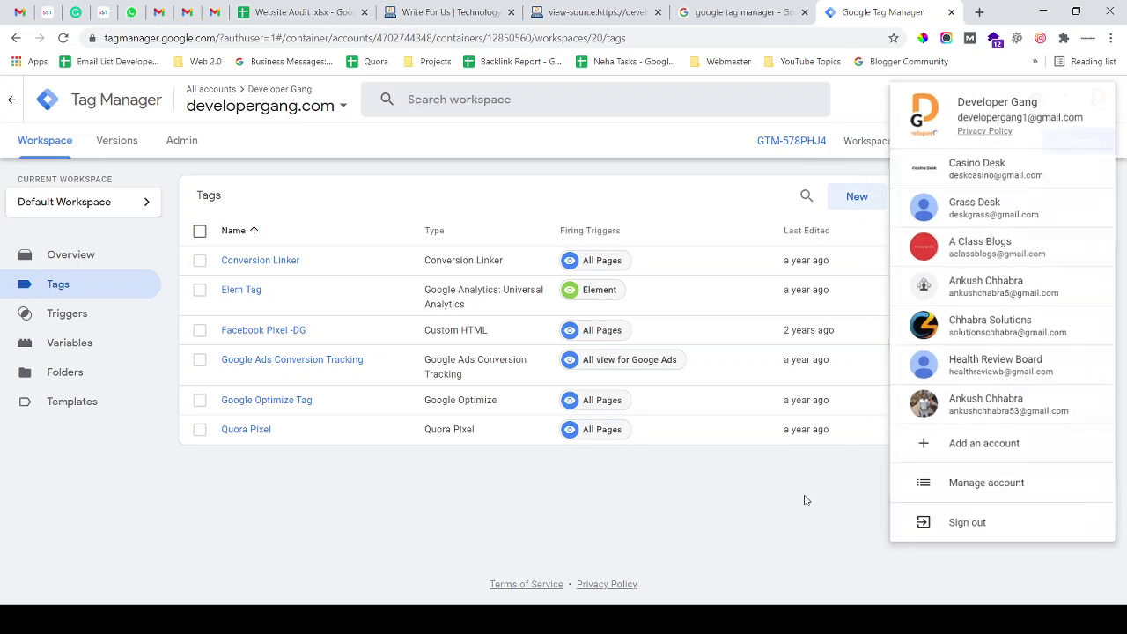